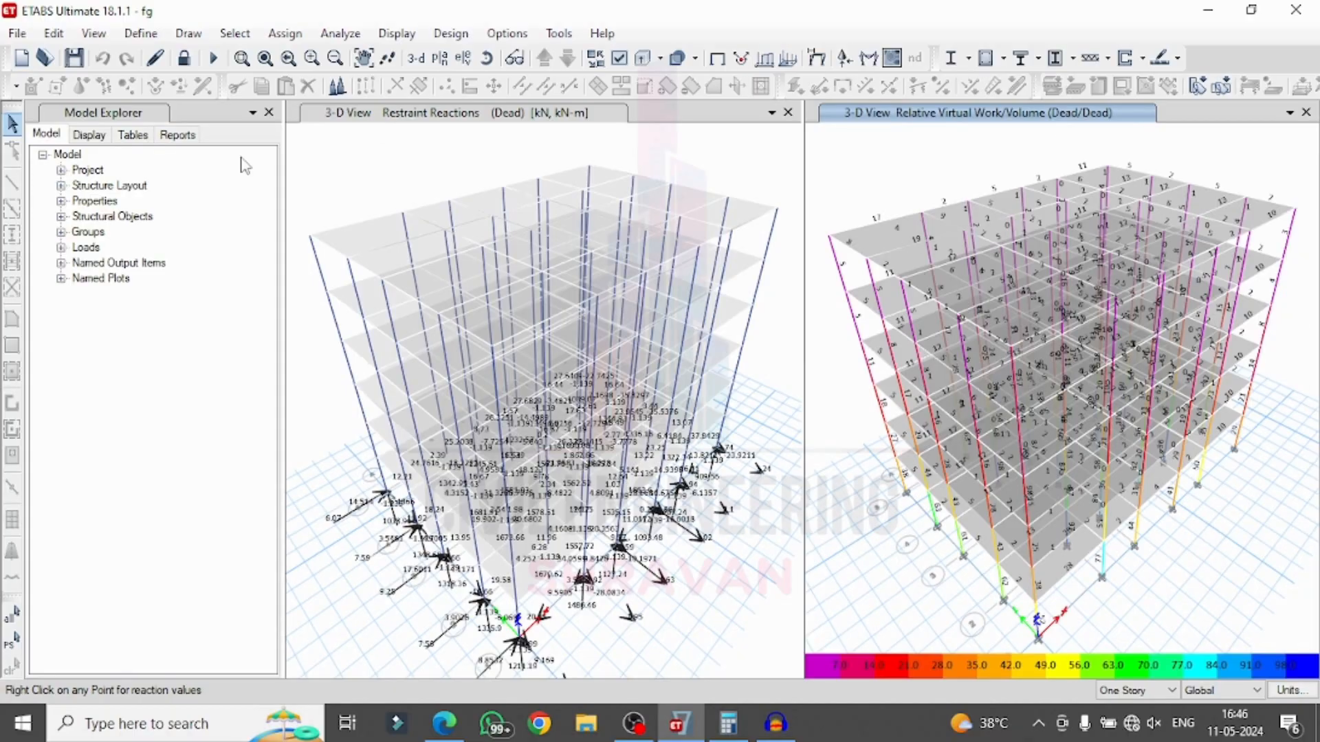
Step: Unlock the analysed model so that it can be edited
left_click(51, 33)
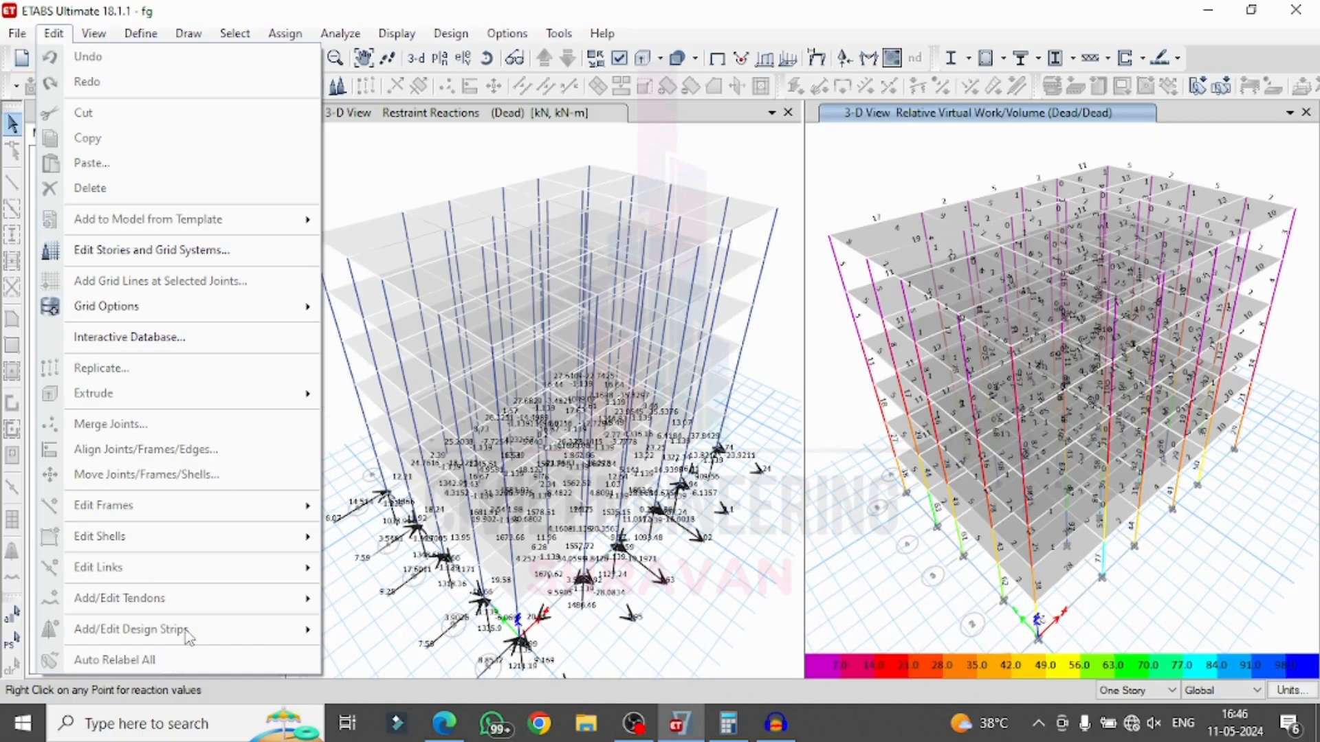
left_click(445, 174)
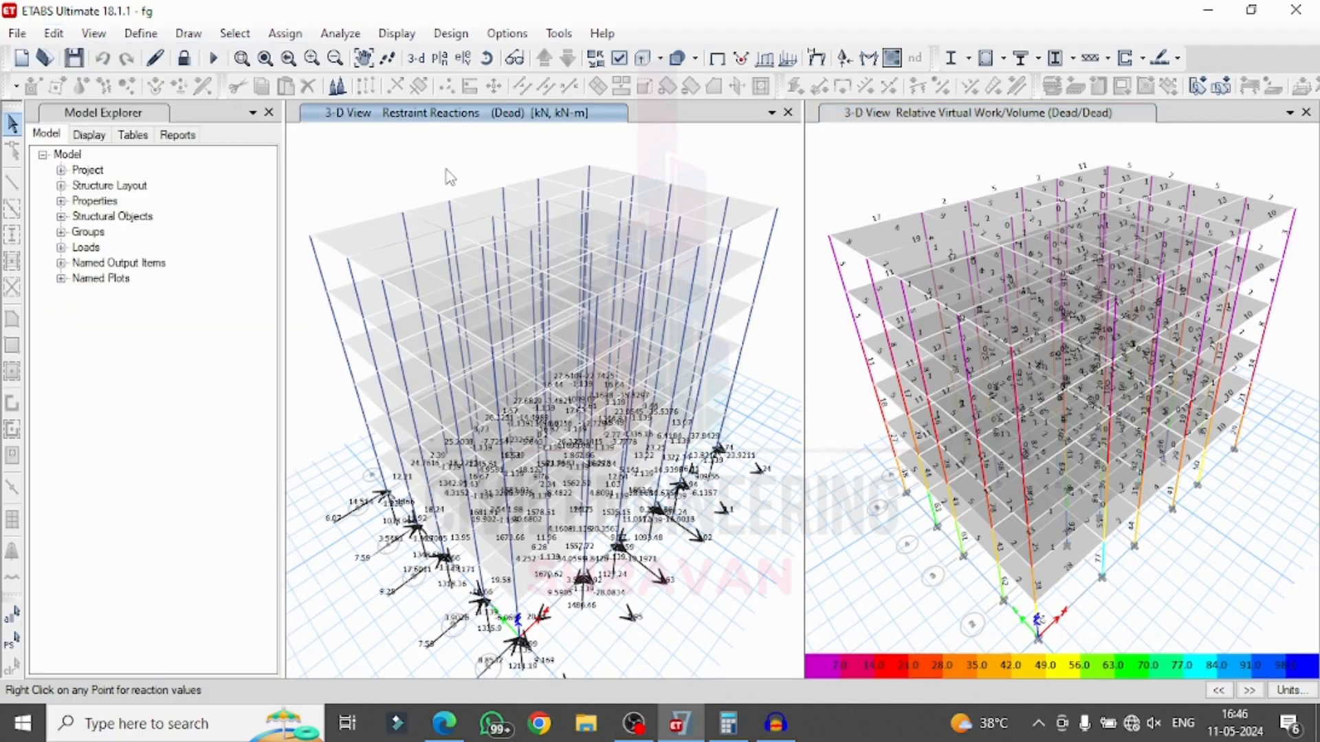
left_click(185, 66)
left_click(683, 440)
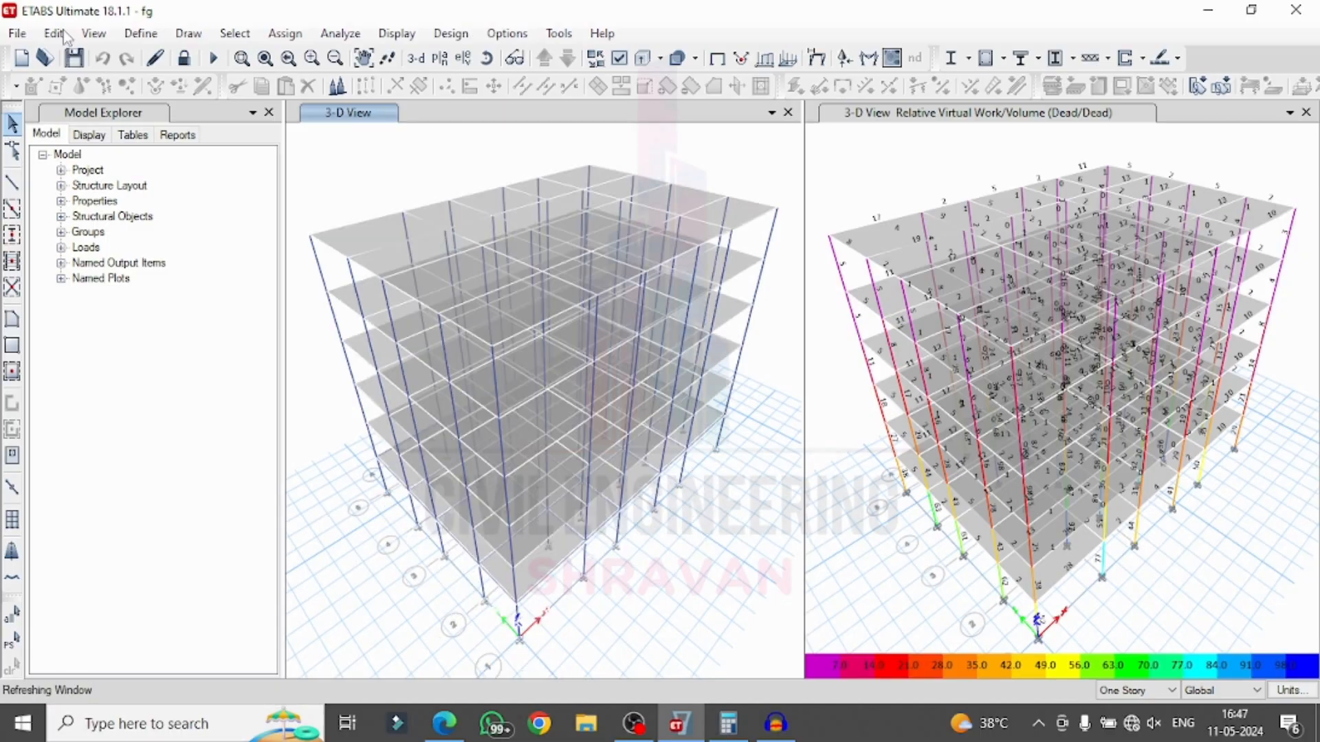
Step: Add auto-width design strips on story 5 along the X-direction lines of grid G1, using strip layer A
key("alt+e")
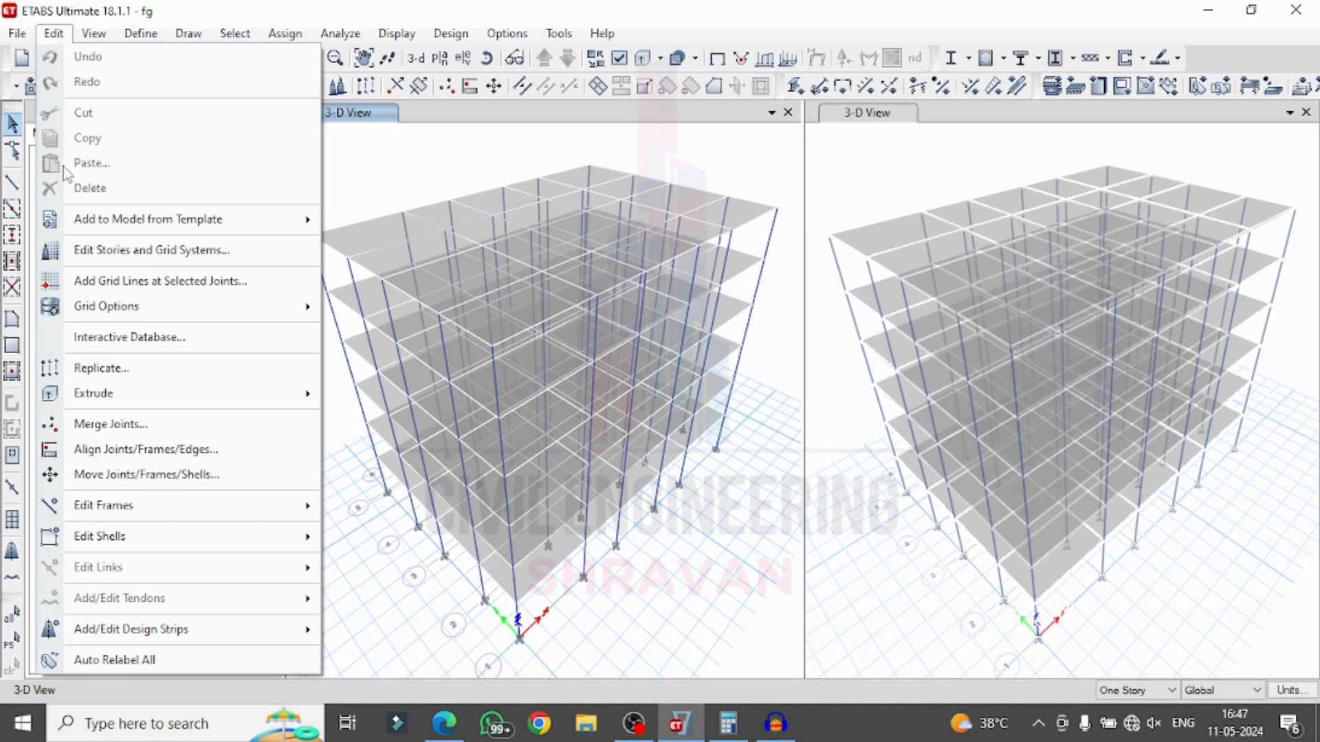
mouse_move(145, 629)
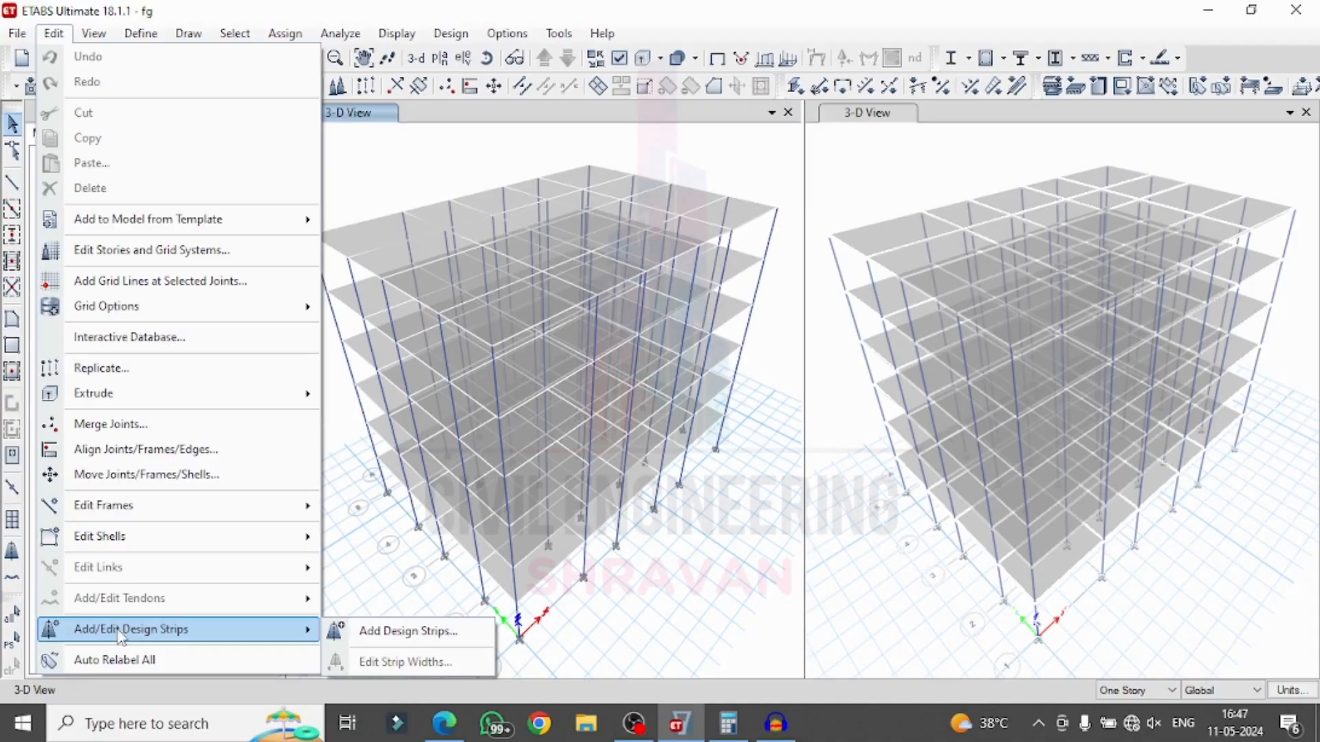
left_click(431, 638)
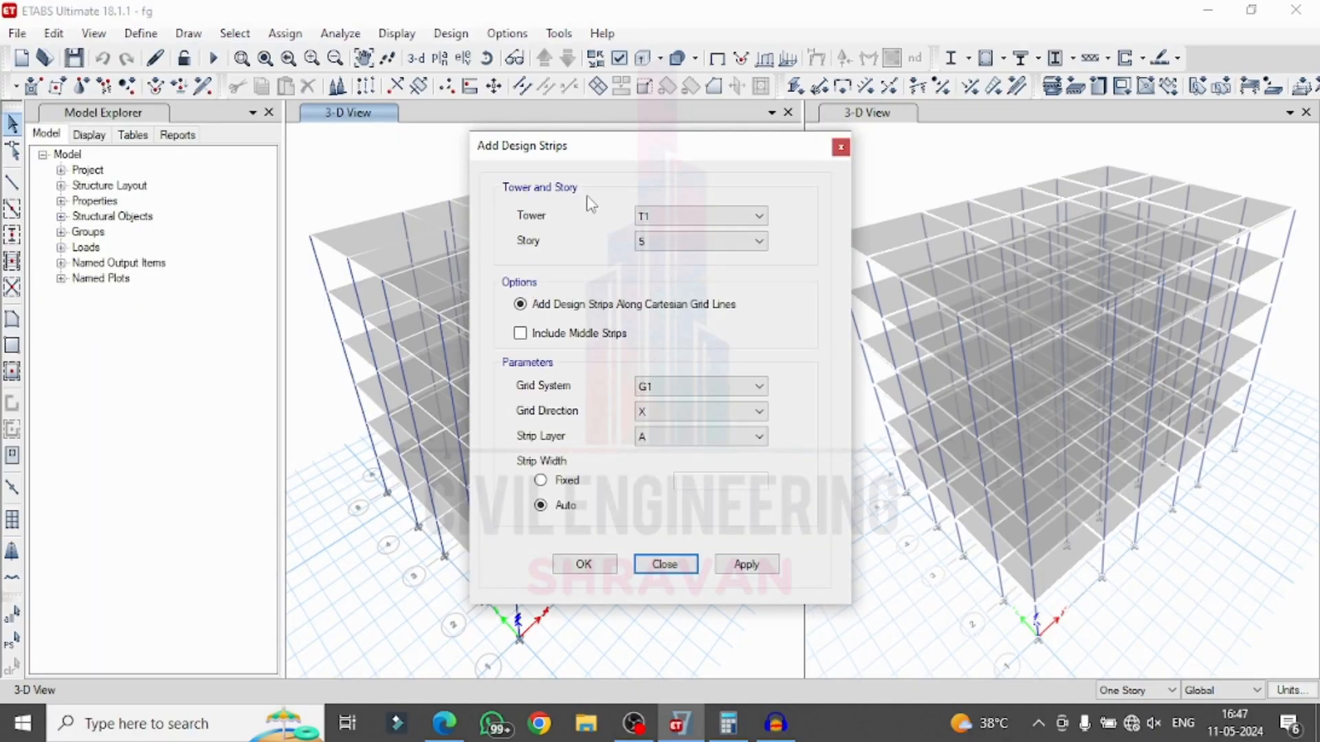
left_click_drag(591, 147, 961, 44)
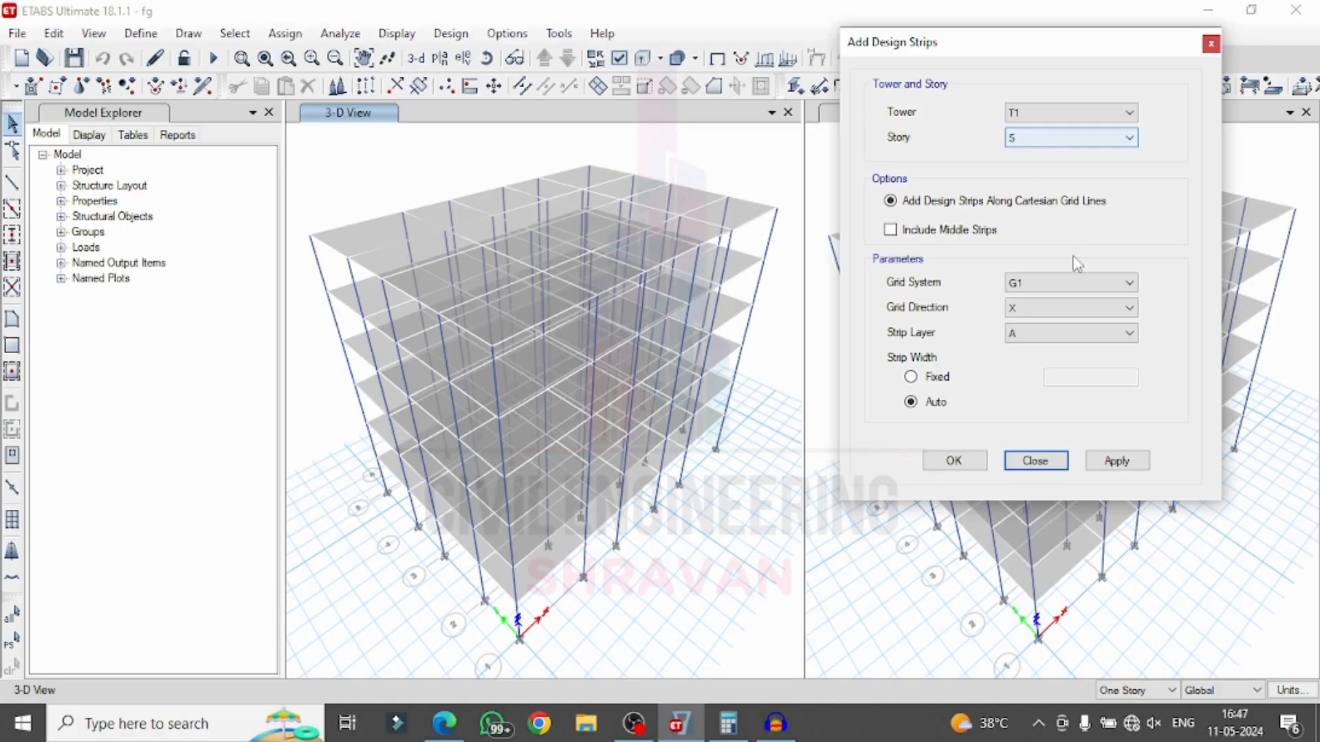
left_click(1076, 310)
left_click(1077, 317)
left_click(1025, 335)
left_click(1025, 346)
left_click(1110, 458)
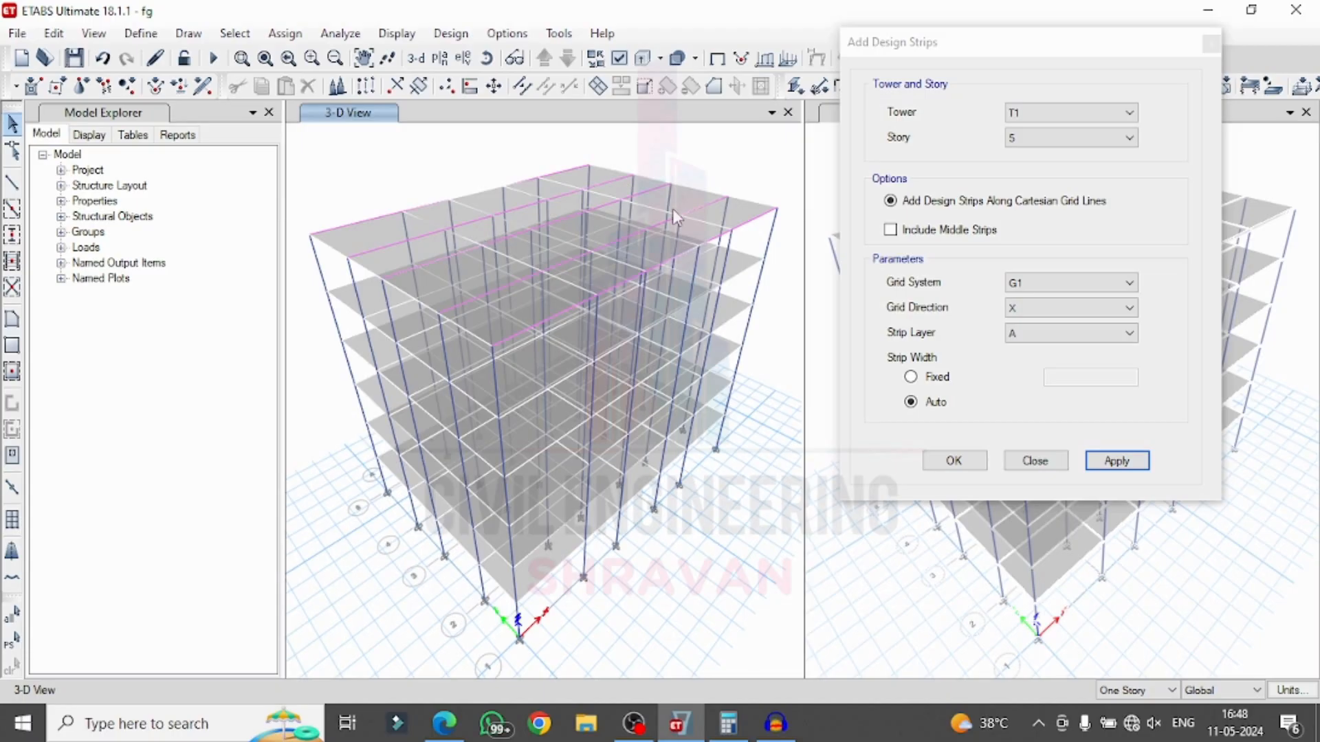
Step: Add design strips on story 5 in the Y grid direction with strip layer B and auto width
left_click(1050, 308)
left_click(1027, 341)
left_click(1027, 335)
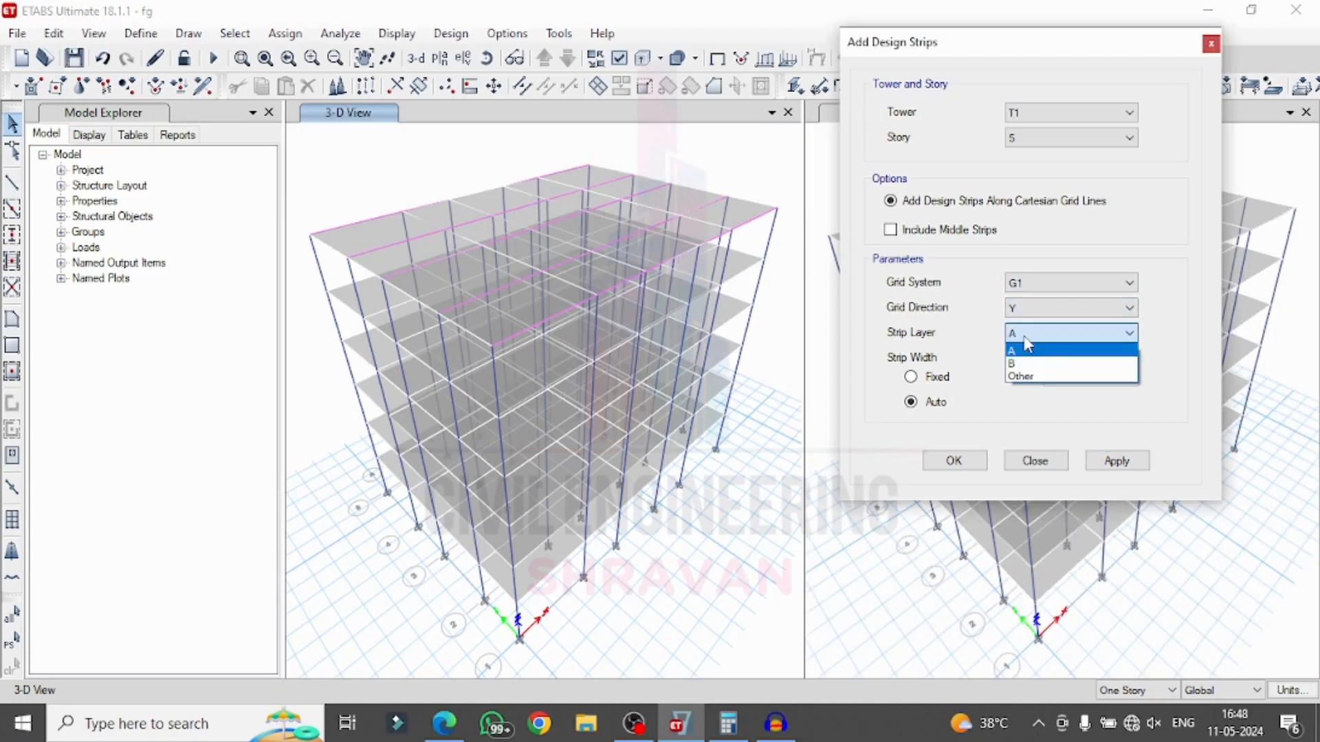
left_click(1027, 364)
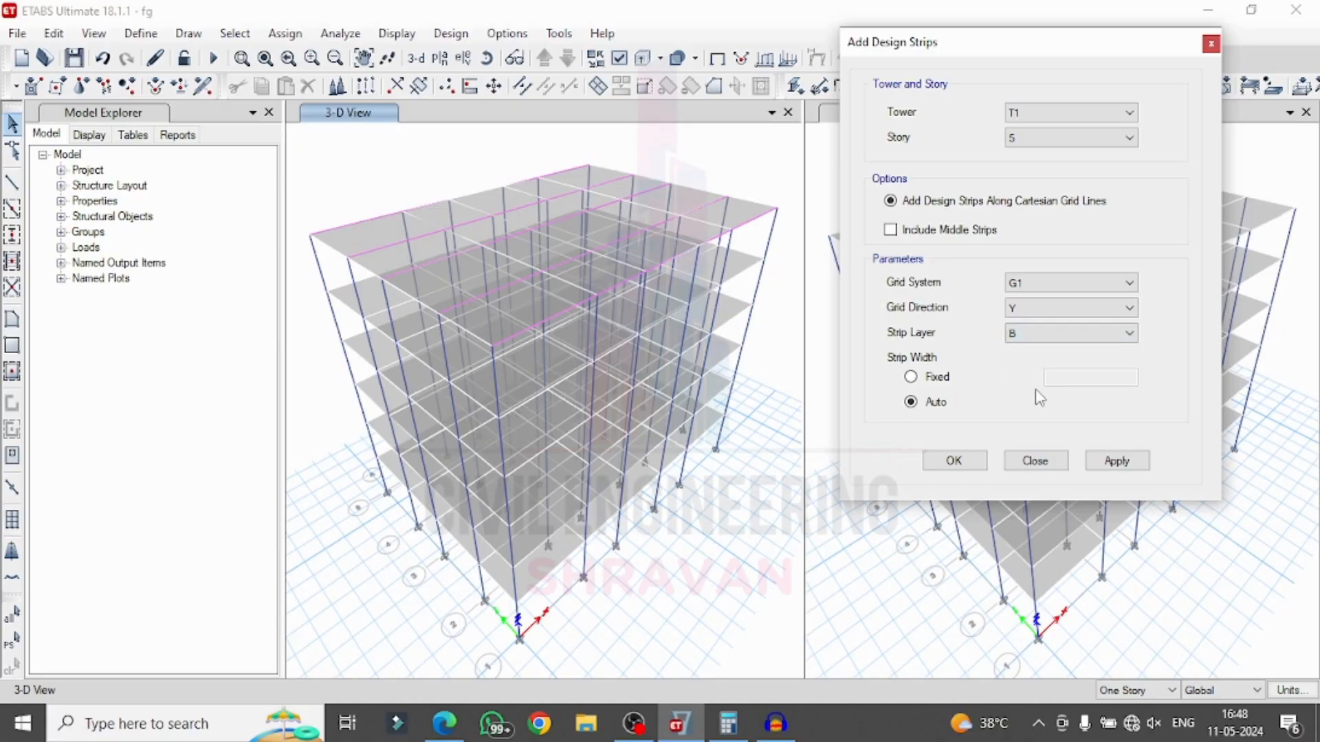
left_click(1109, 462)
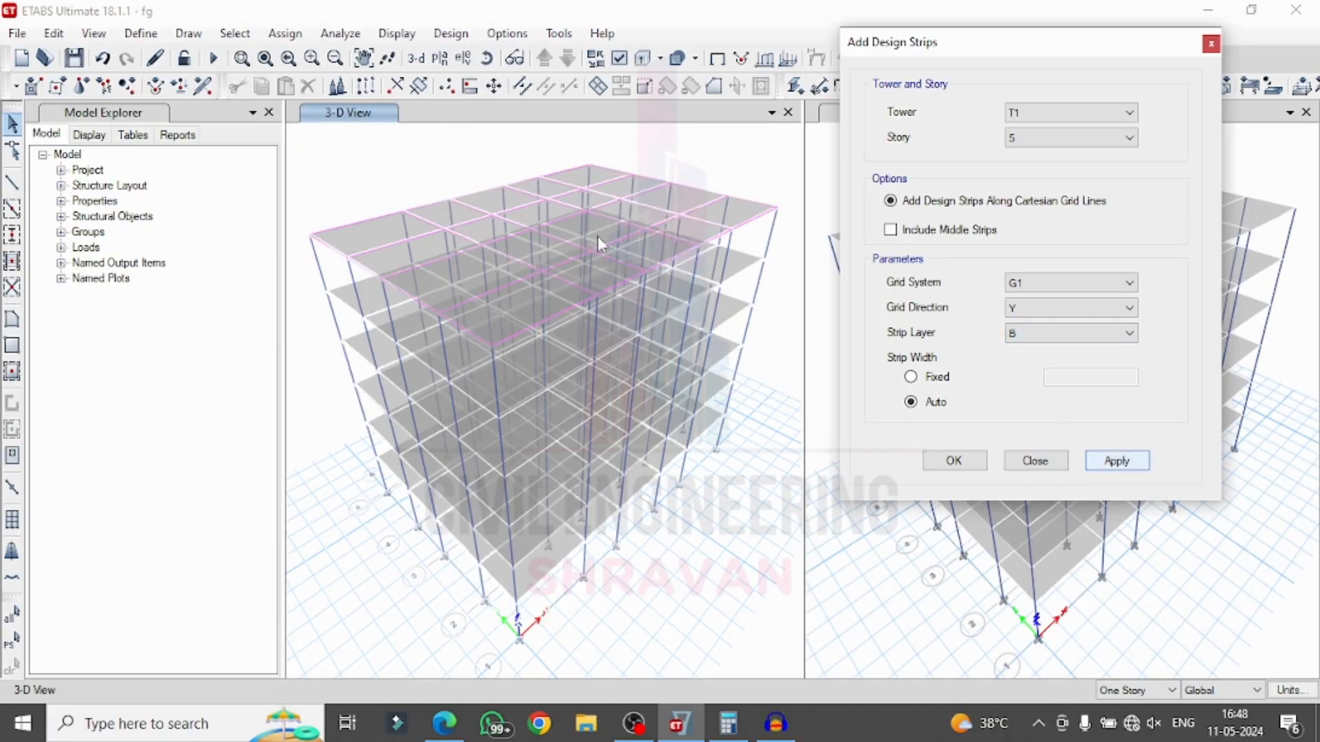
Step: Add design strips on story 4 in the X grid direction with strip layer A
left_click(1052, 145)
left_click(1038, 166)
left_click(1045, 315)
left_click(1043, 322)
left_click(1037, 333)
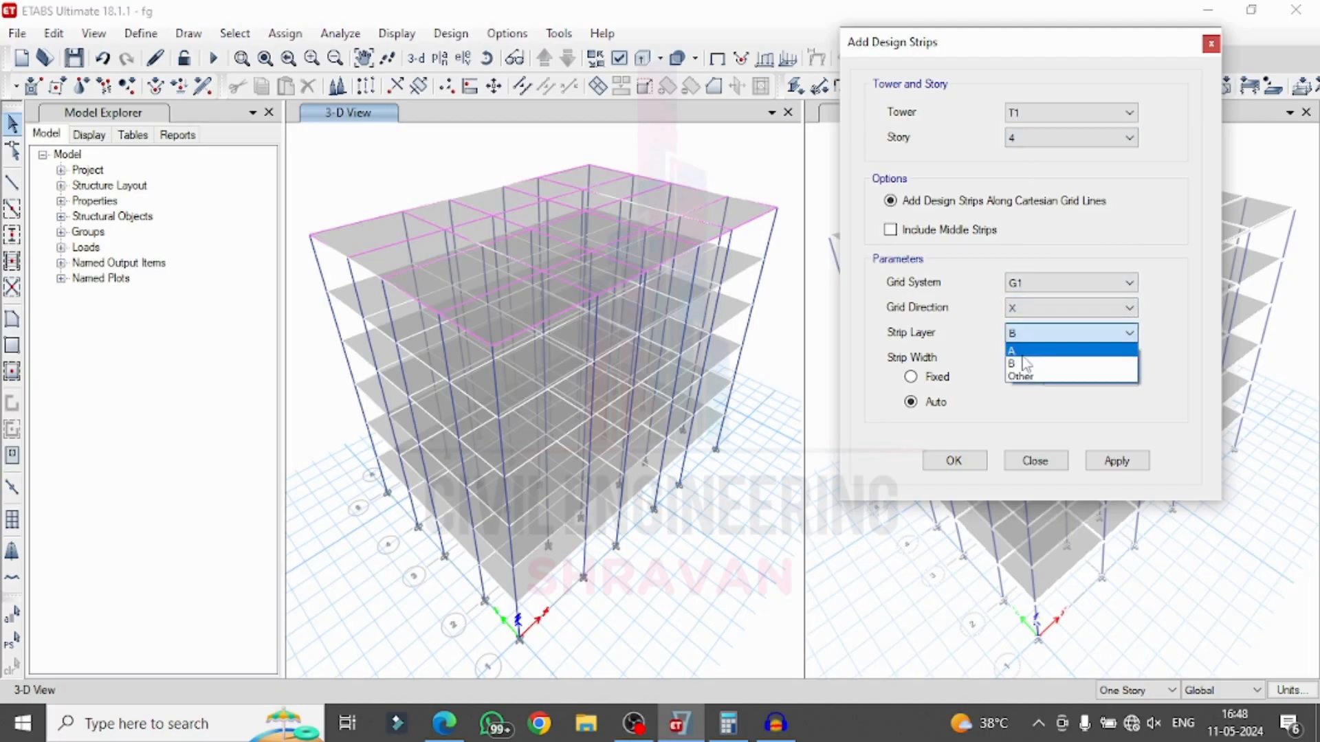
left_click(1030, 351)
left_click(1116, 460)
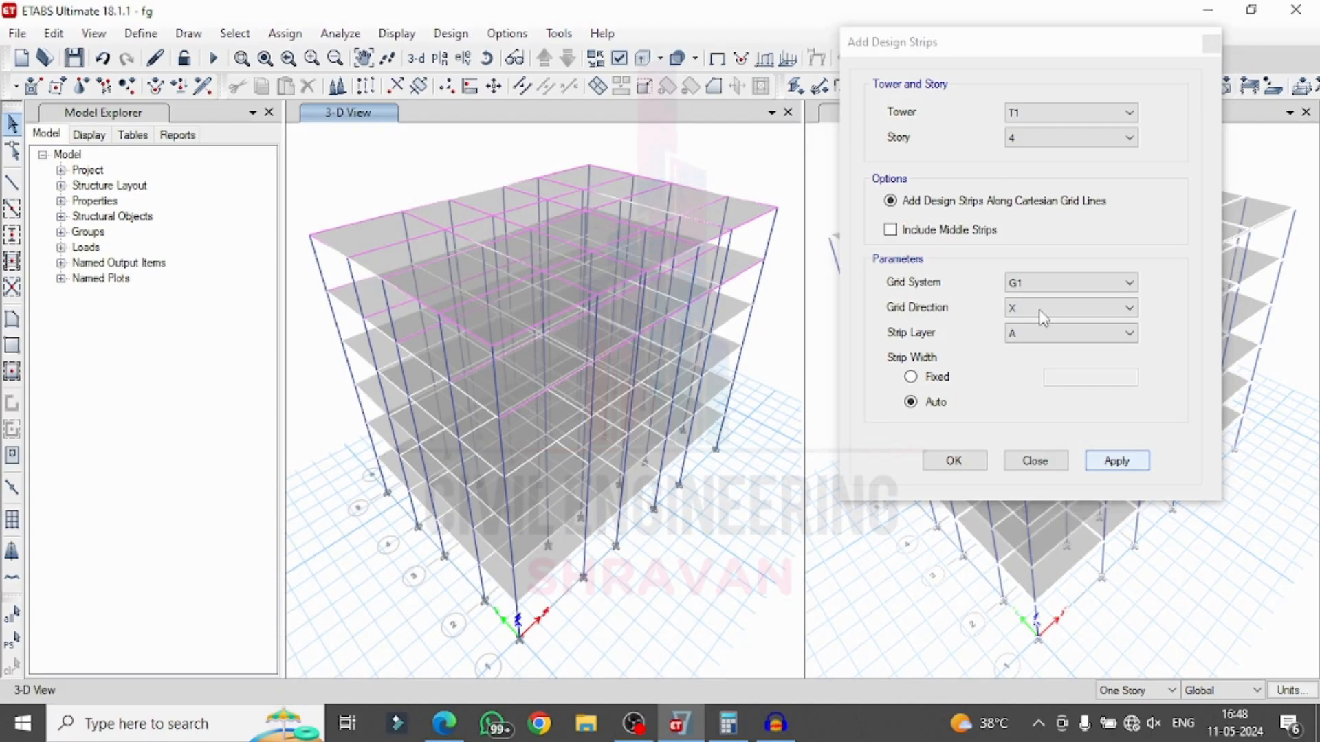
Step: Add design strips on story 4 in the Y grid direction with strip layer B
left_click(999, 315)
left_click(1024, 315)
left_click(1025, 338)
left_click(1024, 334)
left_click(1024, 362)
left_click(1111, 459)
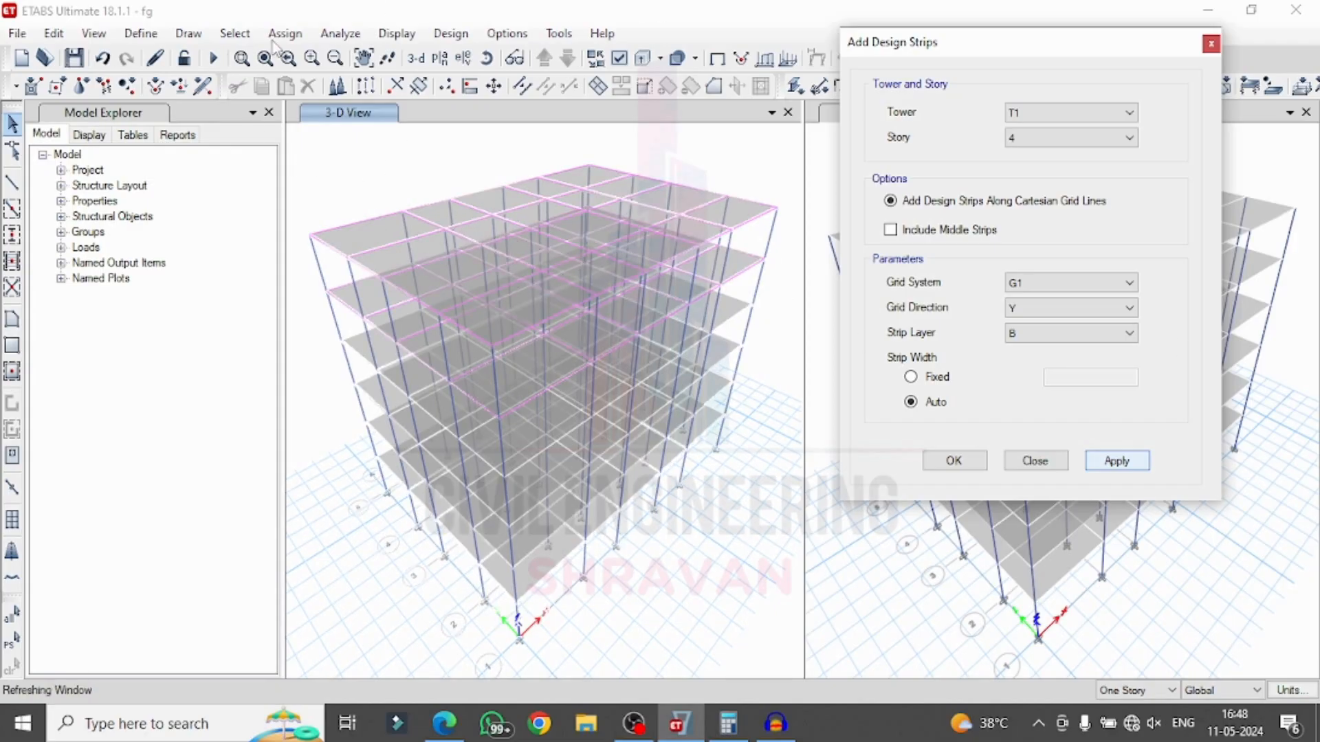
Step: Add design strips on story 3 in the X grid direction with strip layer A
left_click(1050, 140)
left_click(1029, 185)
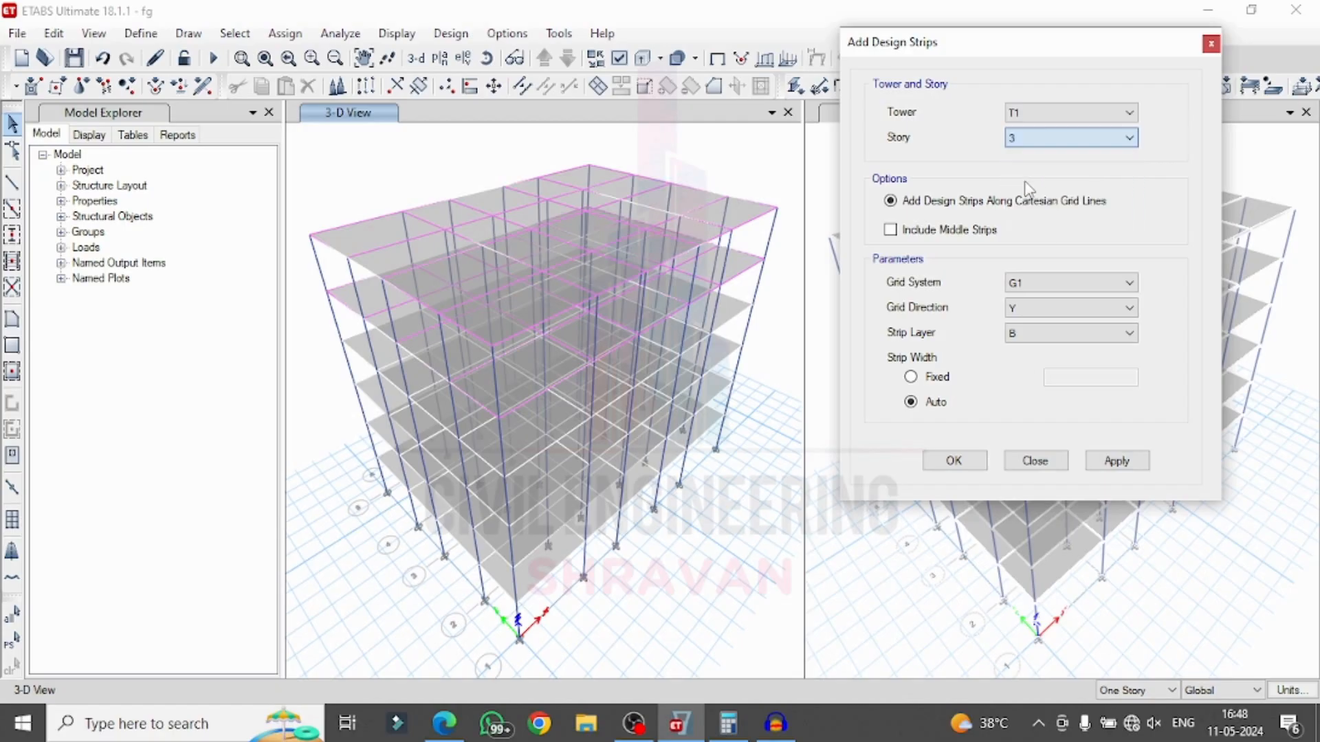
left_click(1032, 309)
left_click(1035, 331)
left_click(1035, 332)
left_click(1029, 354)
left_click(1113, 459)
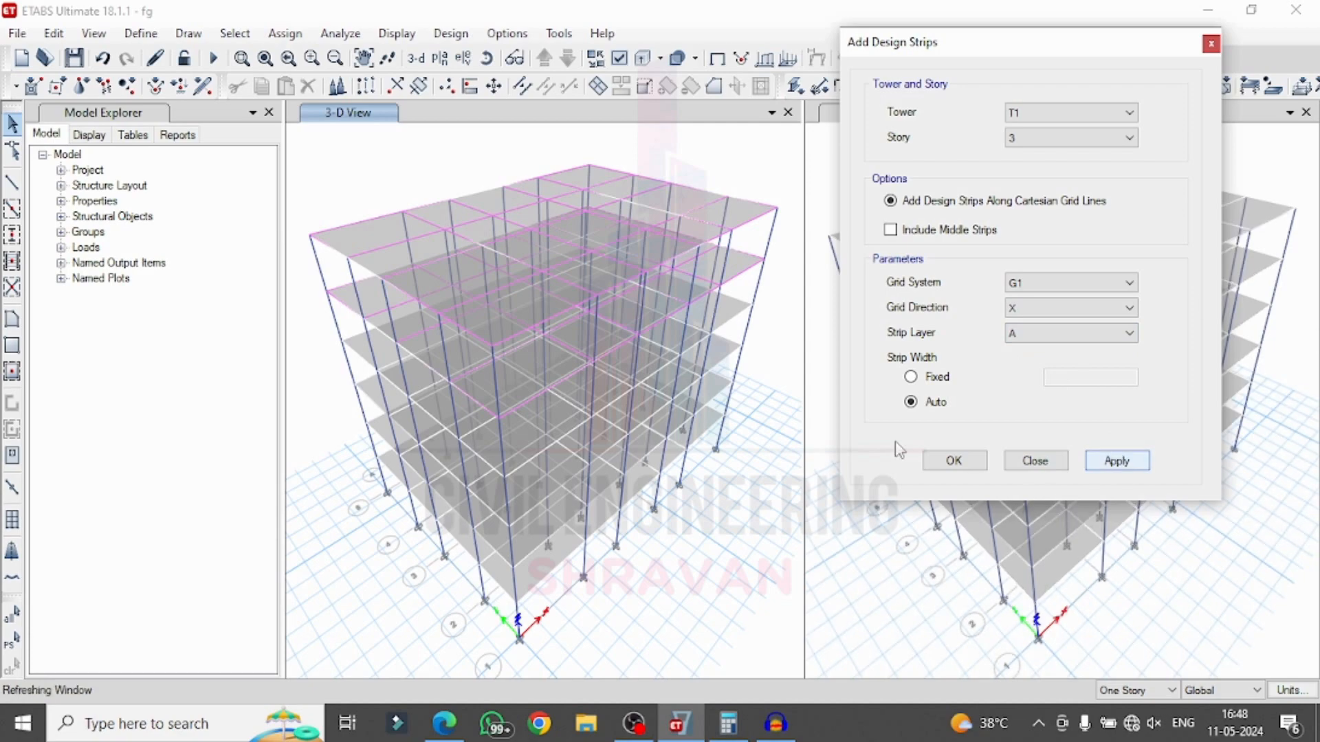
Step: Add design strips on story 3 in the Y grid direction with strip layer B
left_click(1087, 315)
left_click(1024, 338)
left_click(1024, 333)
left_click(1024, 357)
left_click(1114, 461)
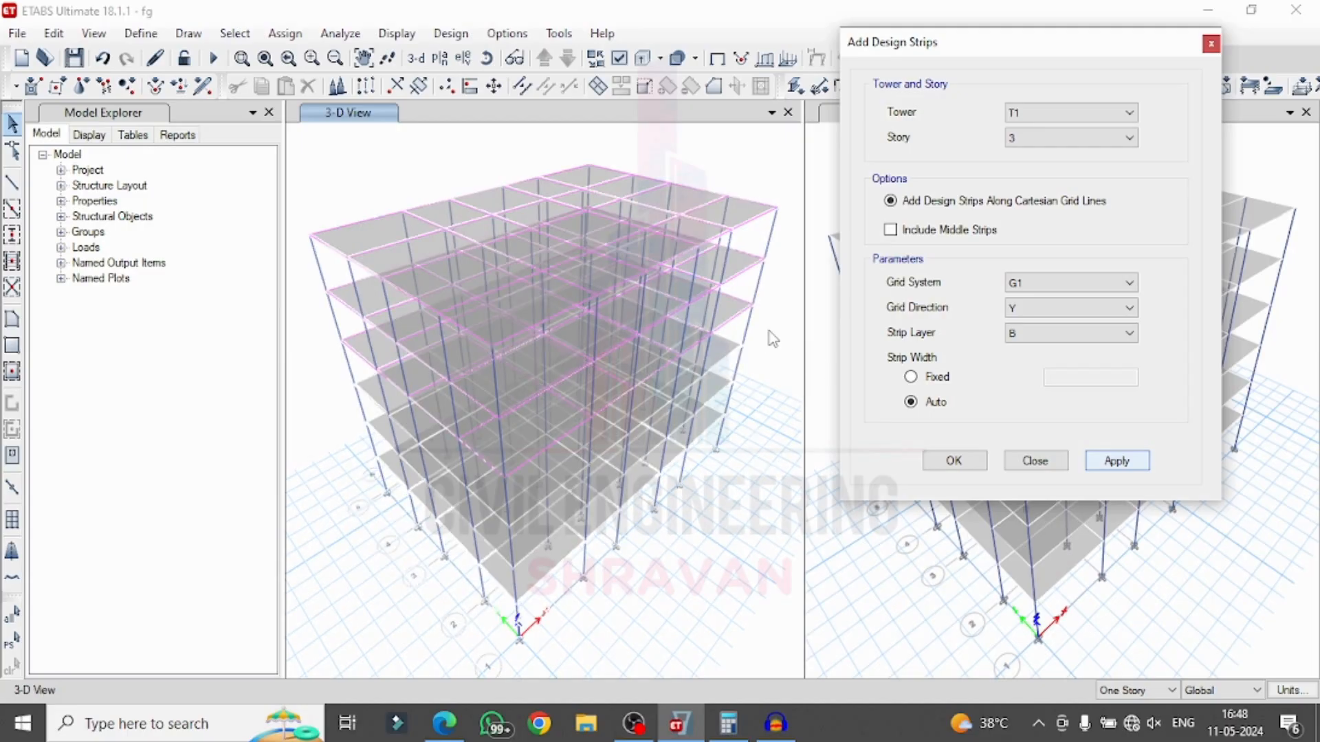
Step: Add design strips on story 2 in the X grid direction with strip layer A
left_click(1038, 141)
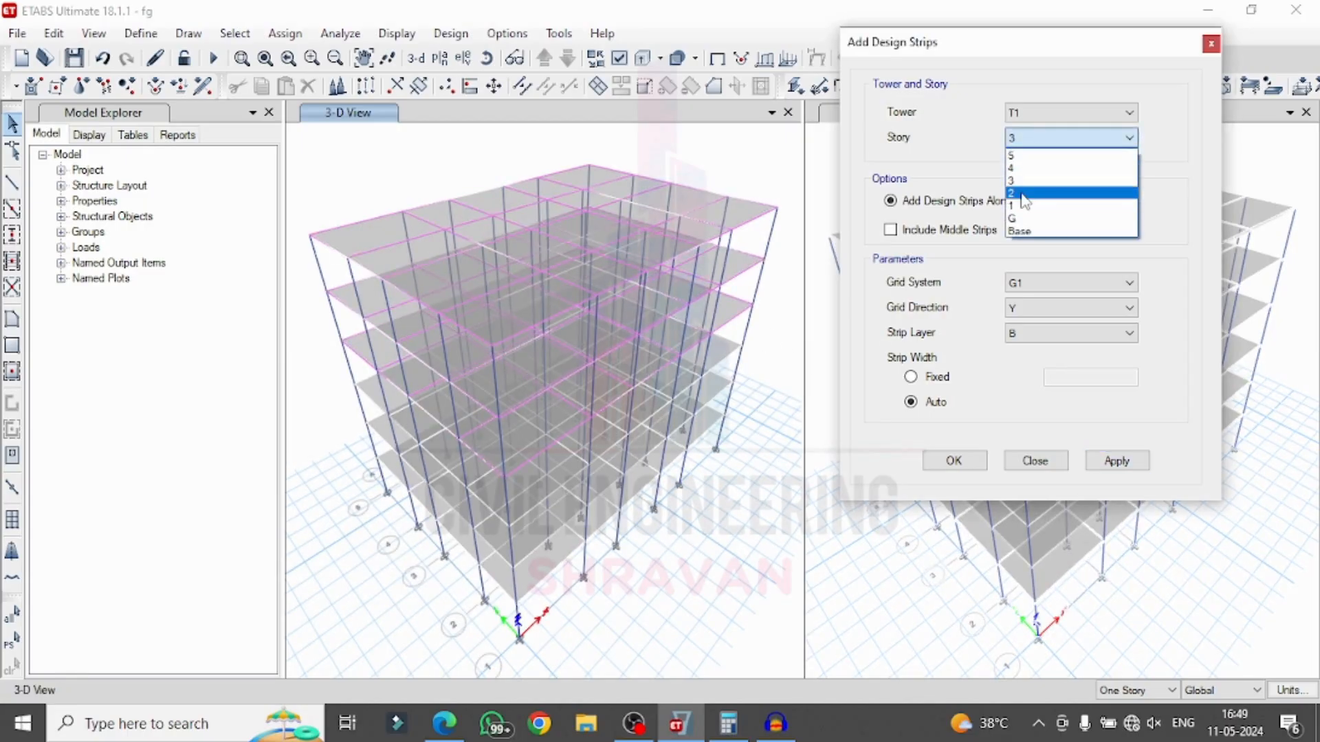
left_click(1034, 169)
left_click(1040, 307)
left_click(1031, 322)
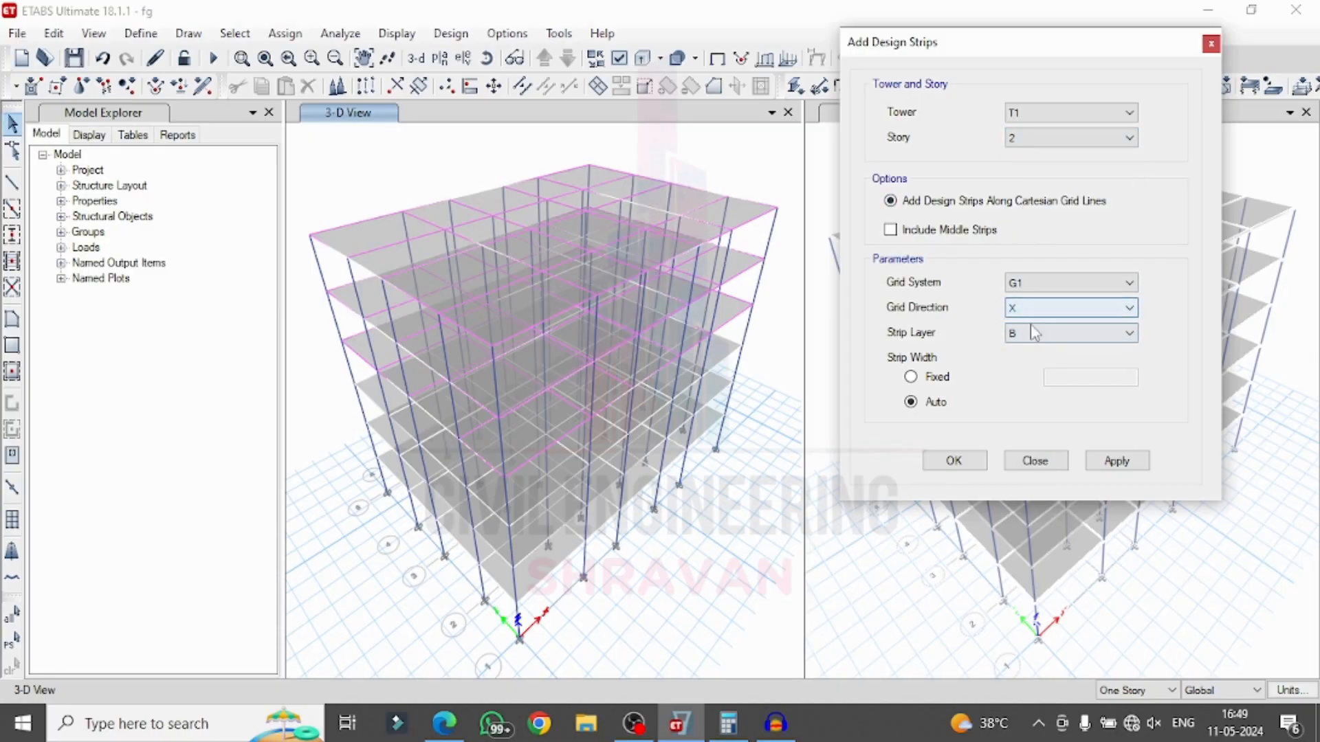
left_click(1031, 332)
left_click(1028, 352)
left_click(1115, 465)
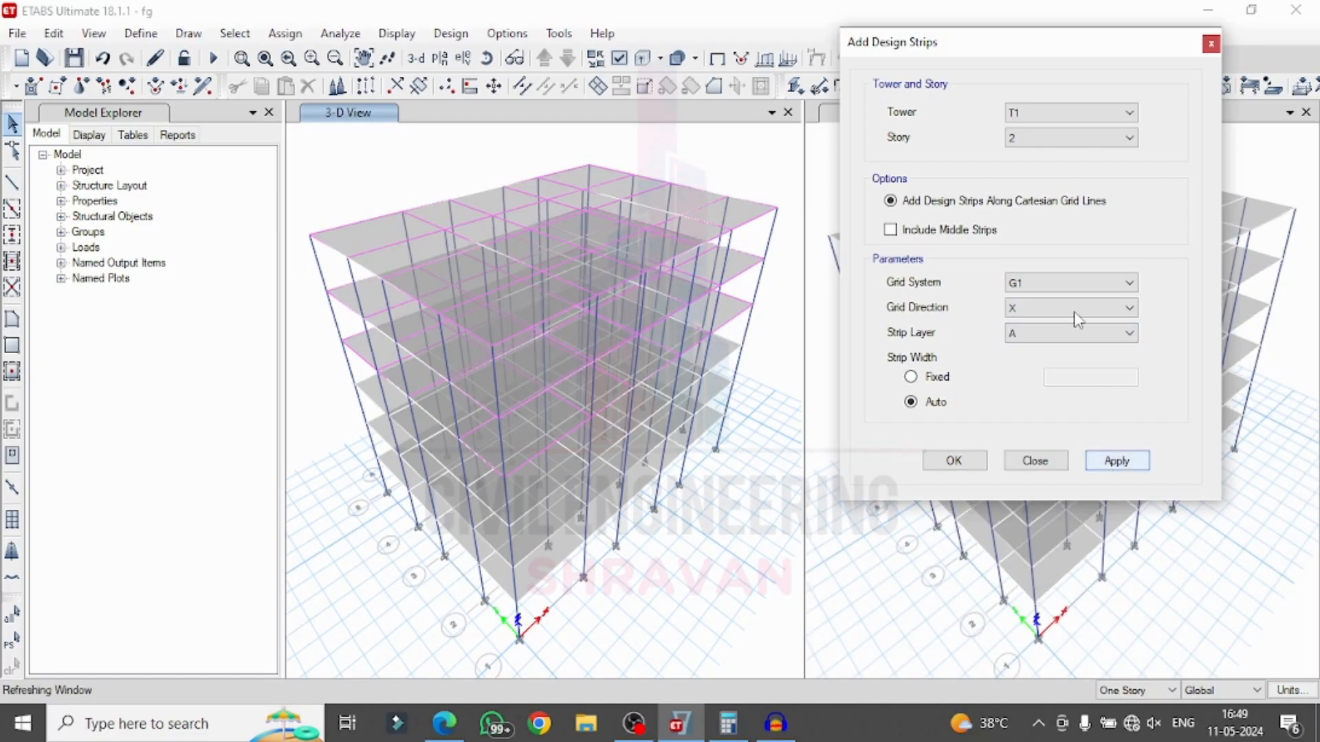
Step: Add design strips on story 2 in the Y grid direction with strip layer B
left_click(1122, 310)
left_click(1037, 336)
left_click(1038, 334)
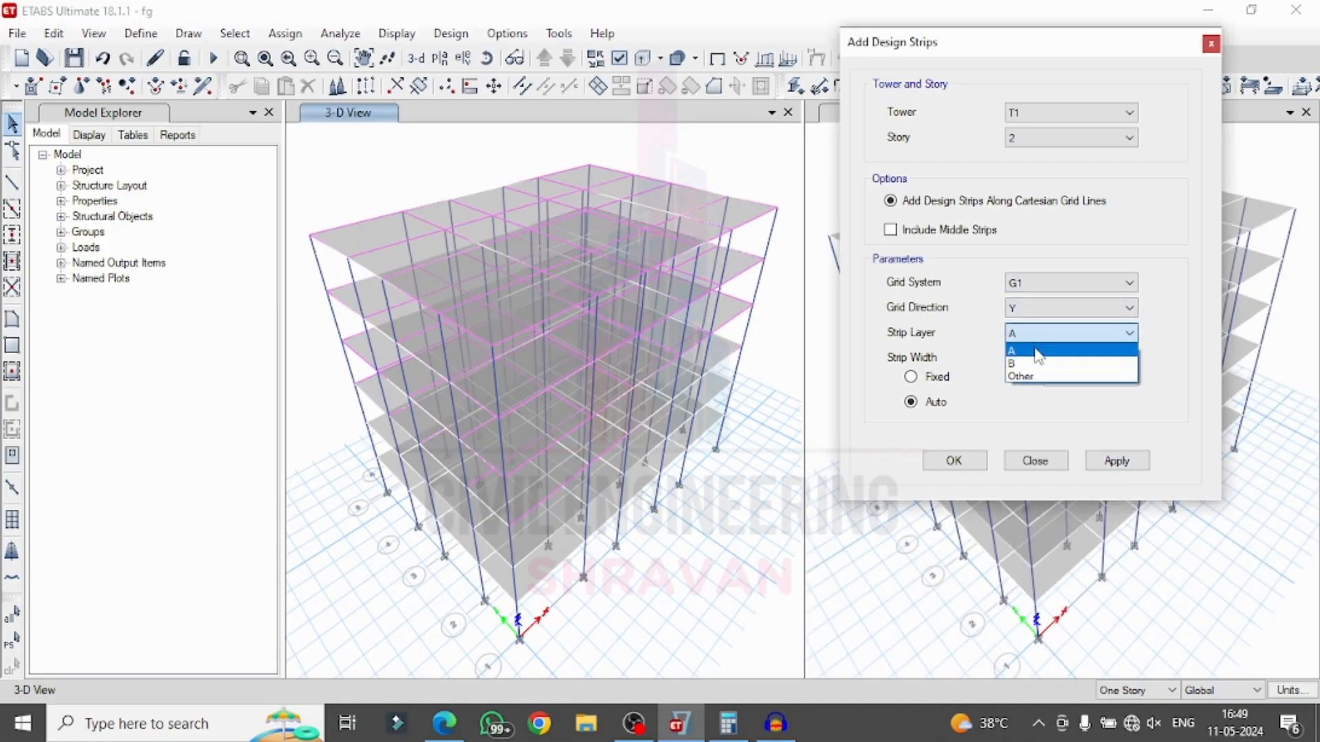
left_click(1031, 364)
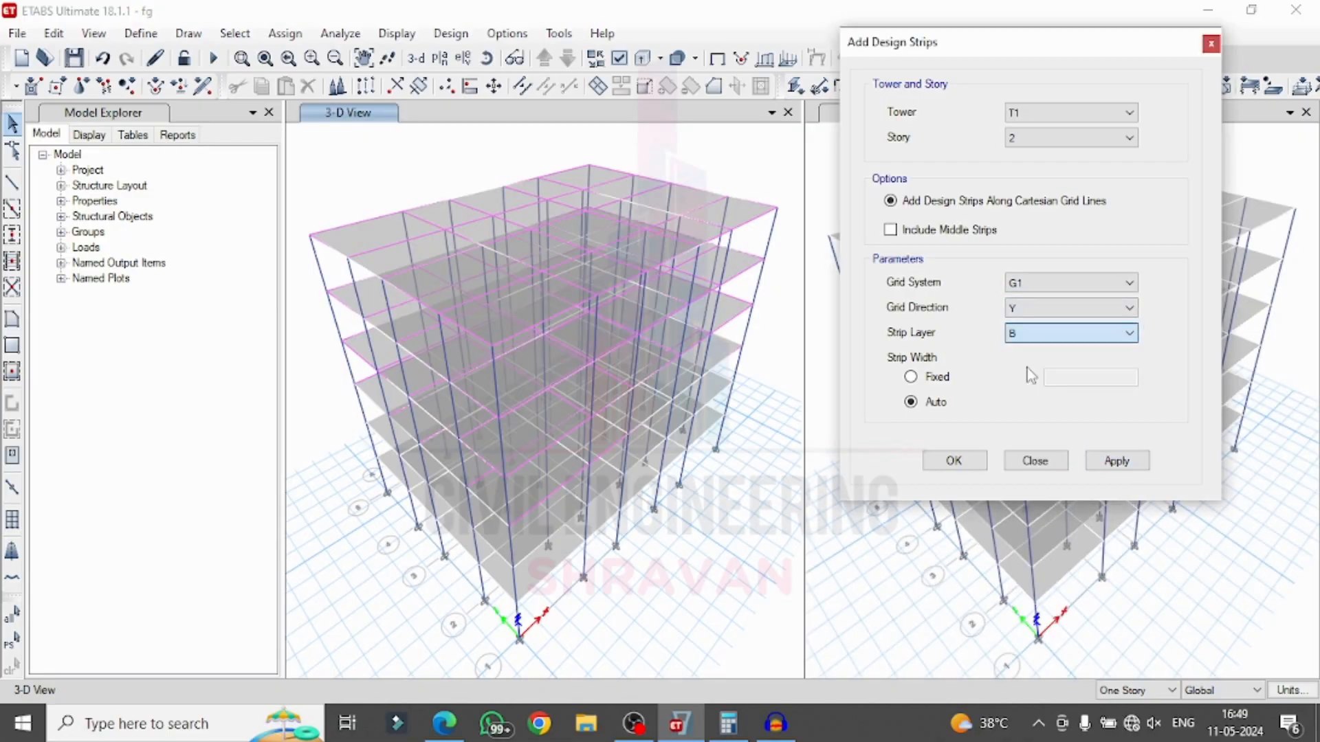
left_click(1114, 469)
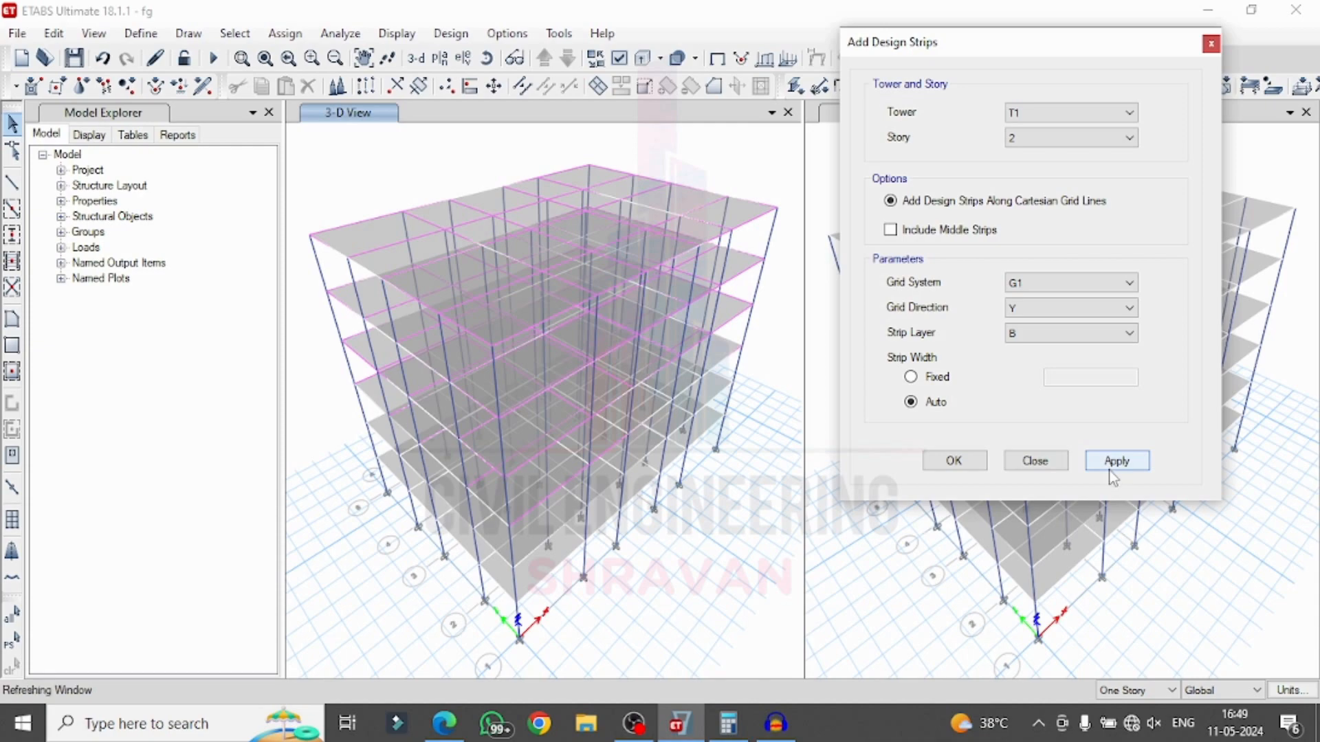
Step: Add design strips on story 1 in the X grid direction with strip layer A
left_click(1035, 145)
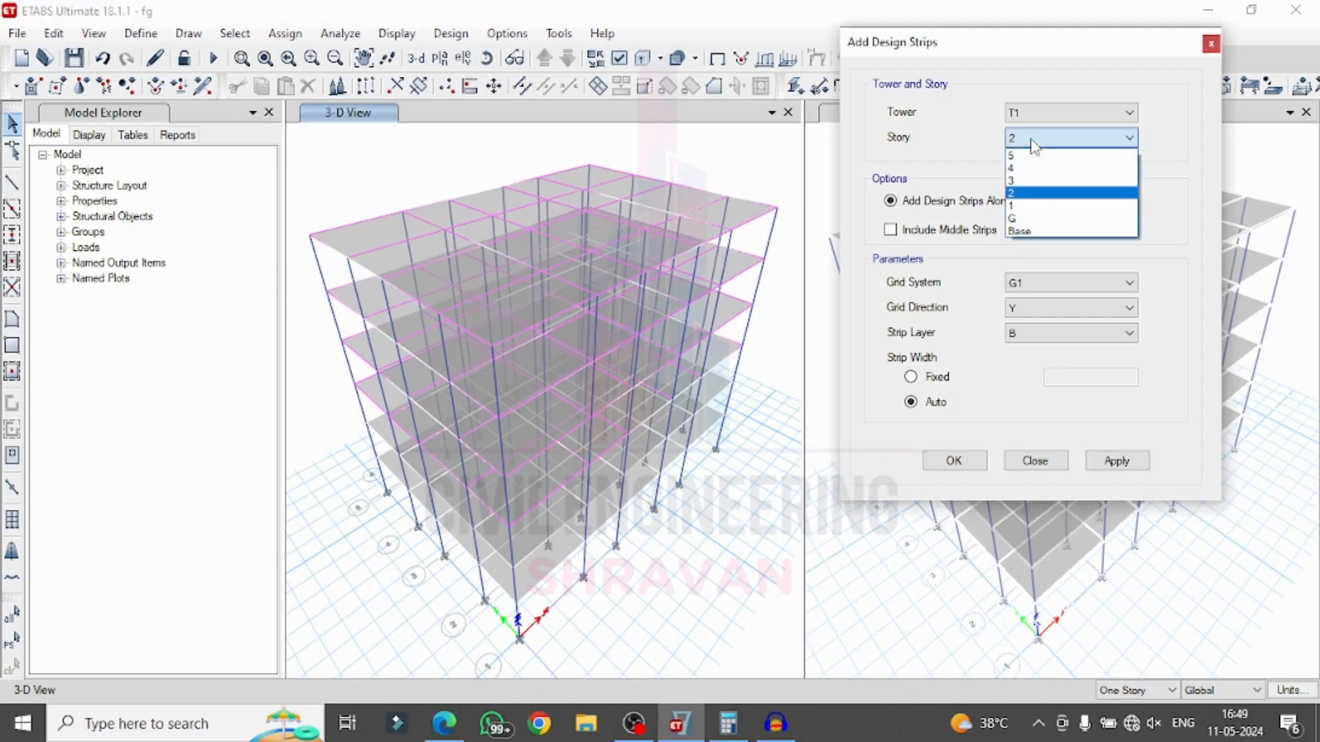
left_click(1031, 201)
left_click(1035, 308)
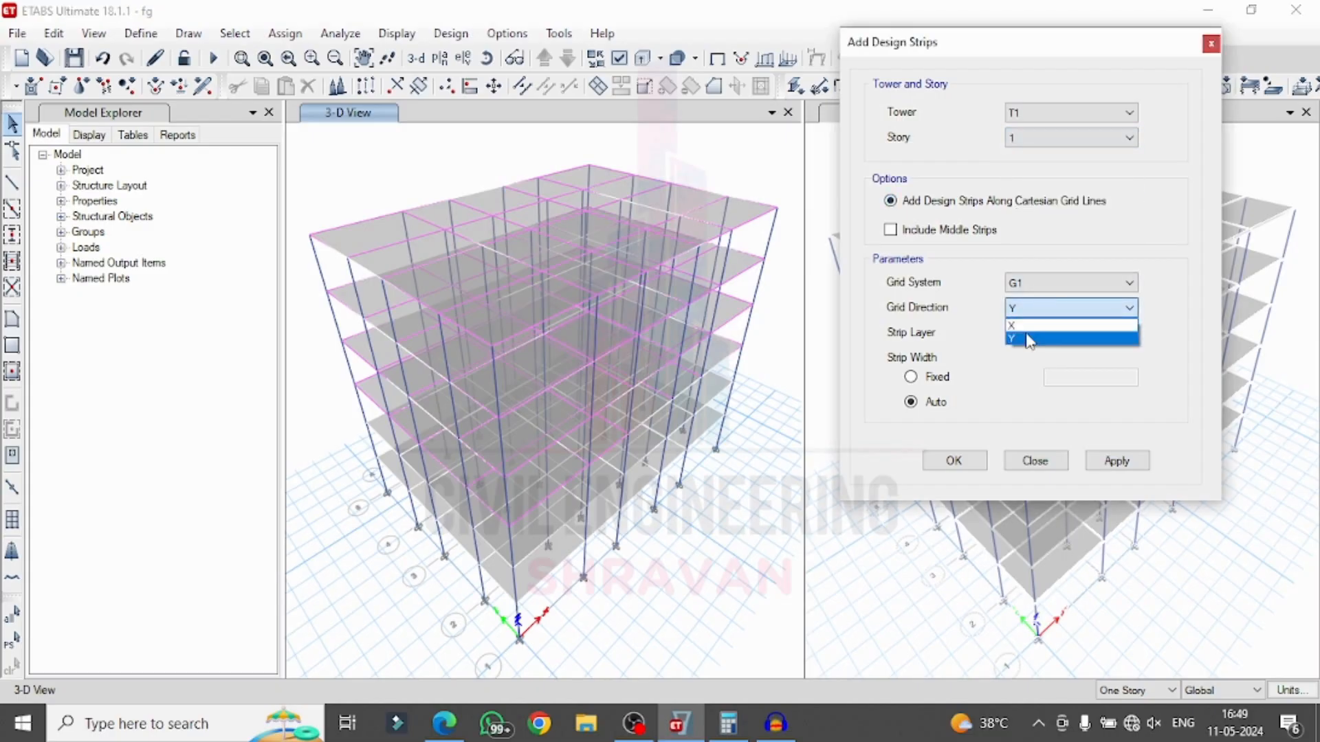
left_click(1034, 335)
left_click(1035, 335)
left_click(1025, 363)
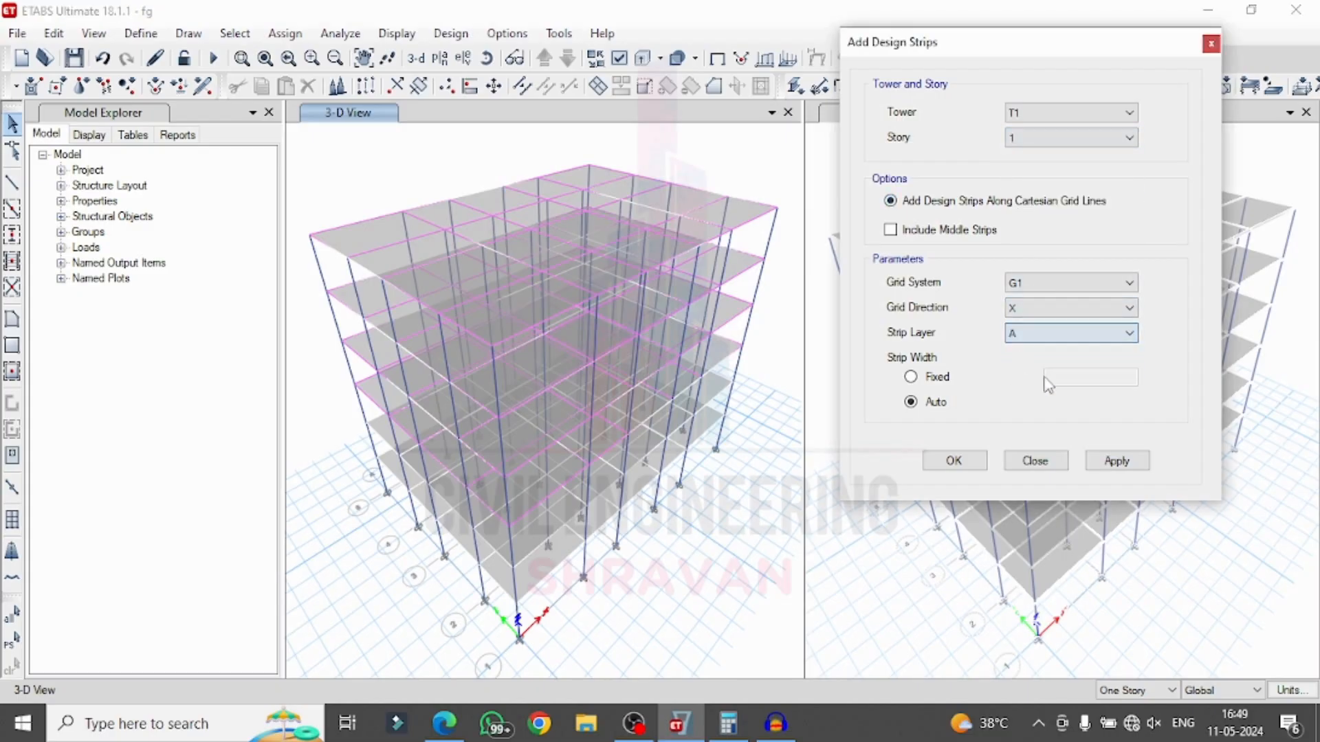
left_click(1117, 462)
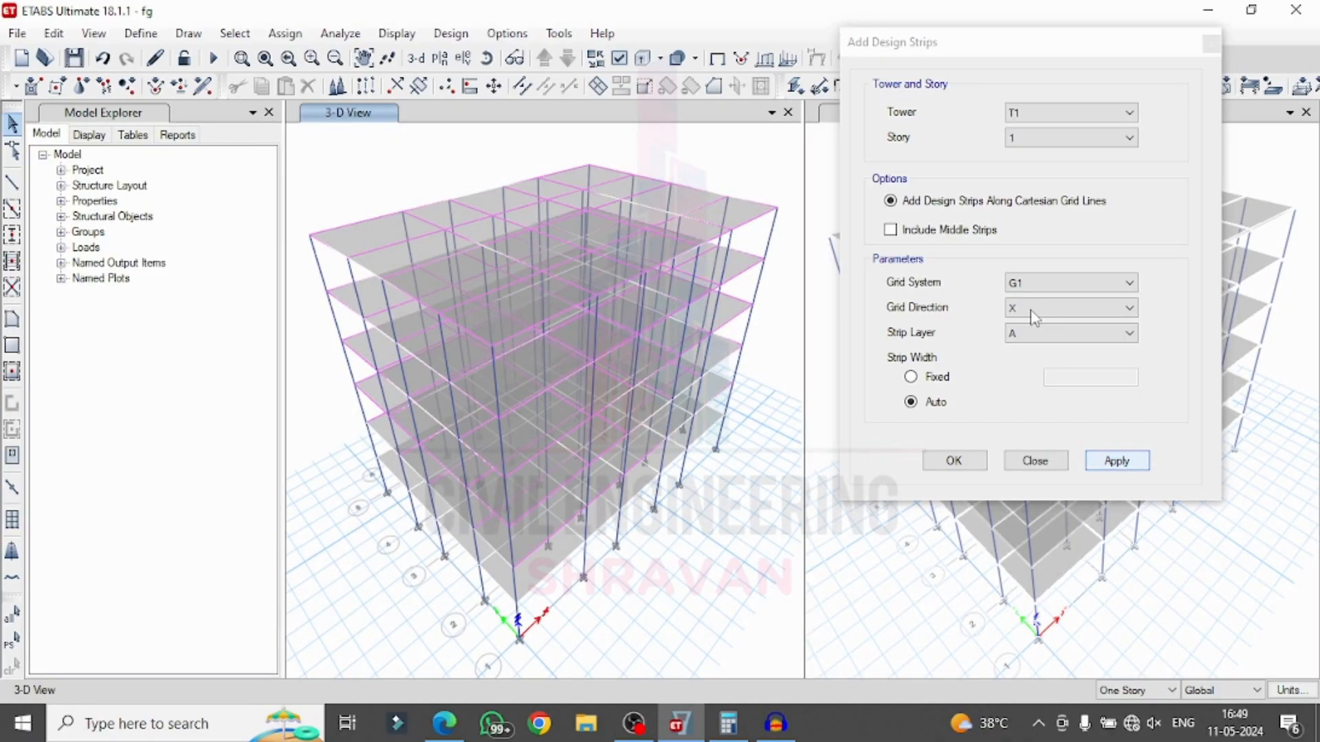
Step: Add design strips on story 1 in the Y grid direction with strip layer B
left_click(1032, 310)
left_click(1024, 333)
left_click(1022, 335)
left_click(1024, 364)
left_click(1111, 462)
Step: Add design strips on story G in the X grid direction with strip layer A
left_click(1131, 138)
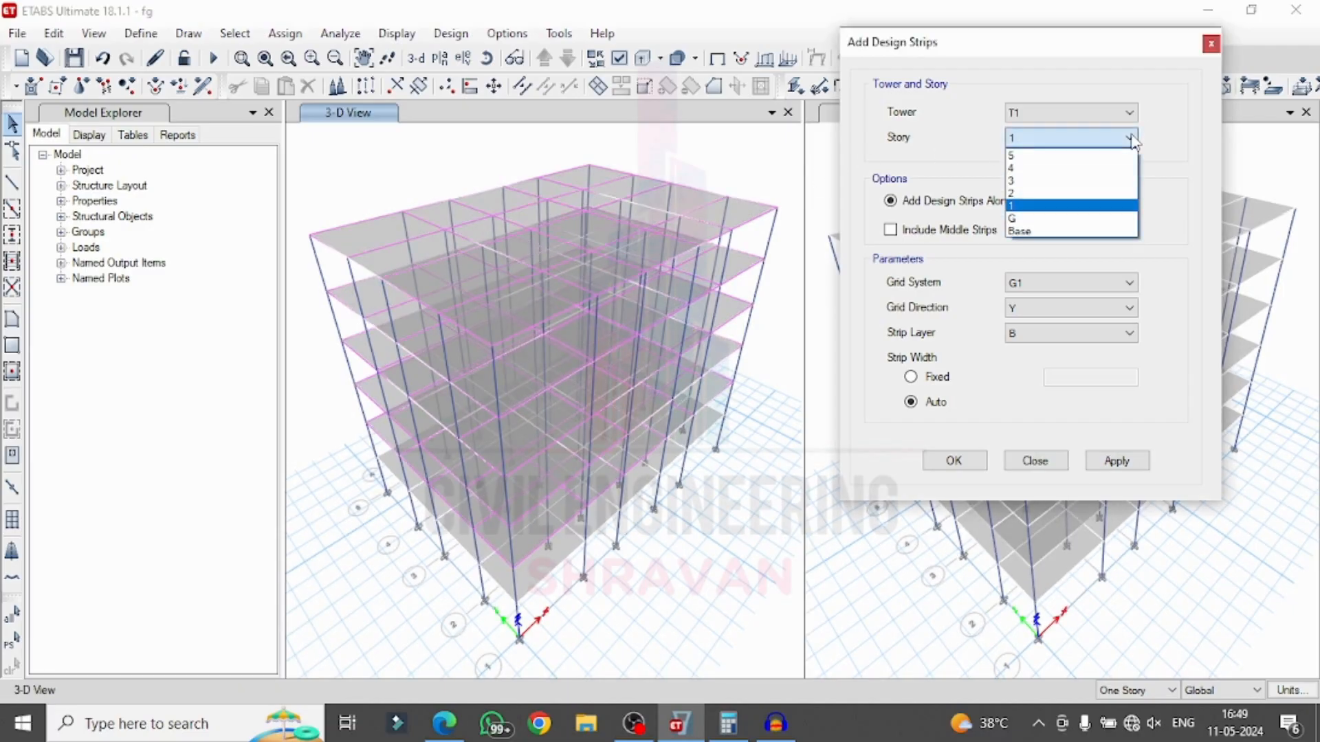
left_click(1009, 225)
left_click(1056, 314)
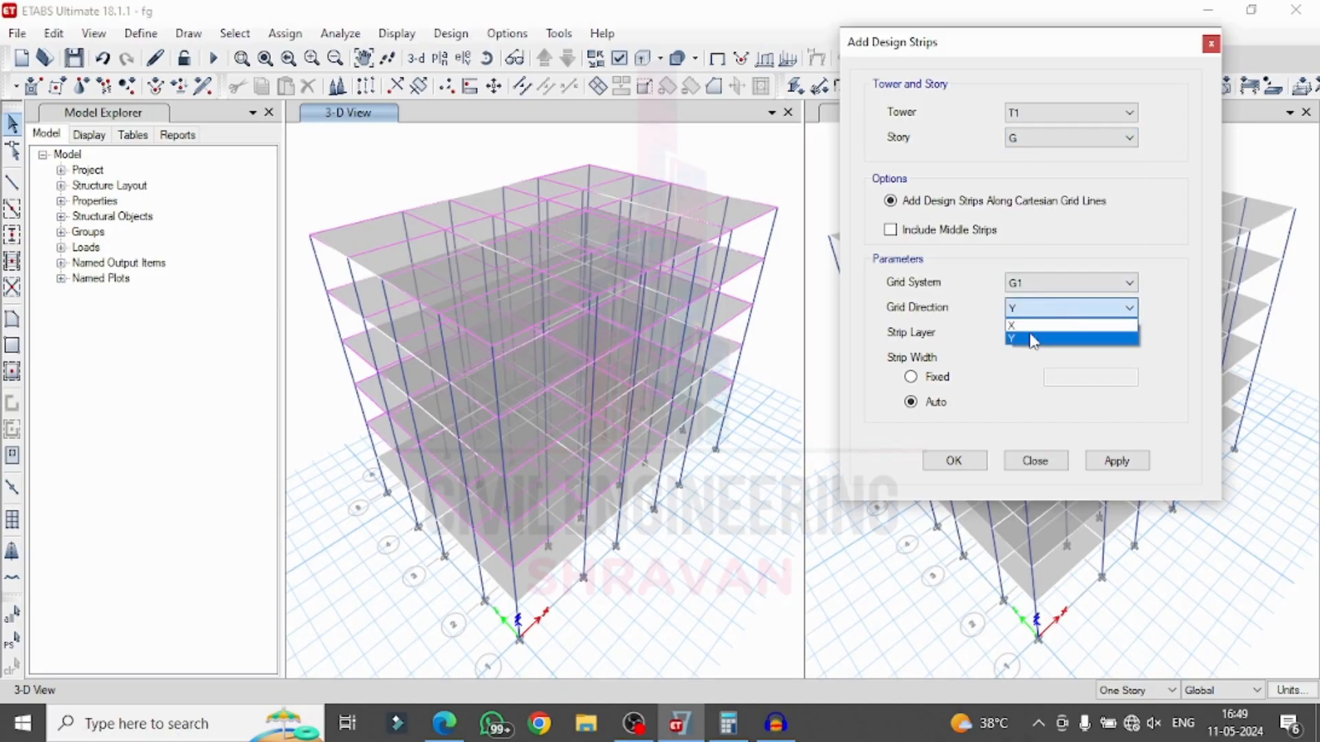
left_click(1031, 325)
left_click(1028, 333)
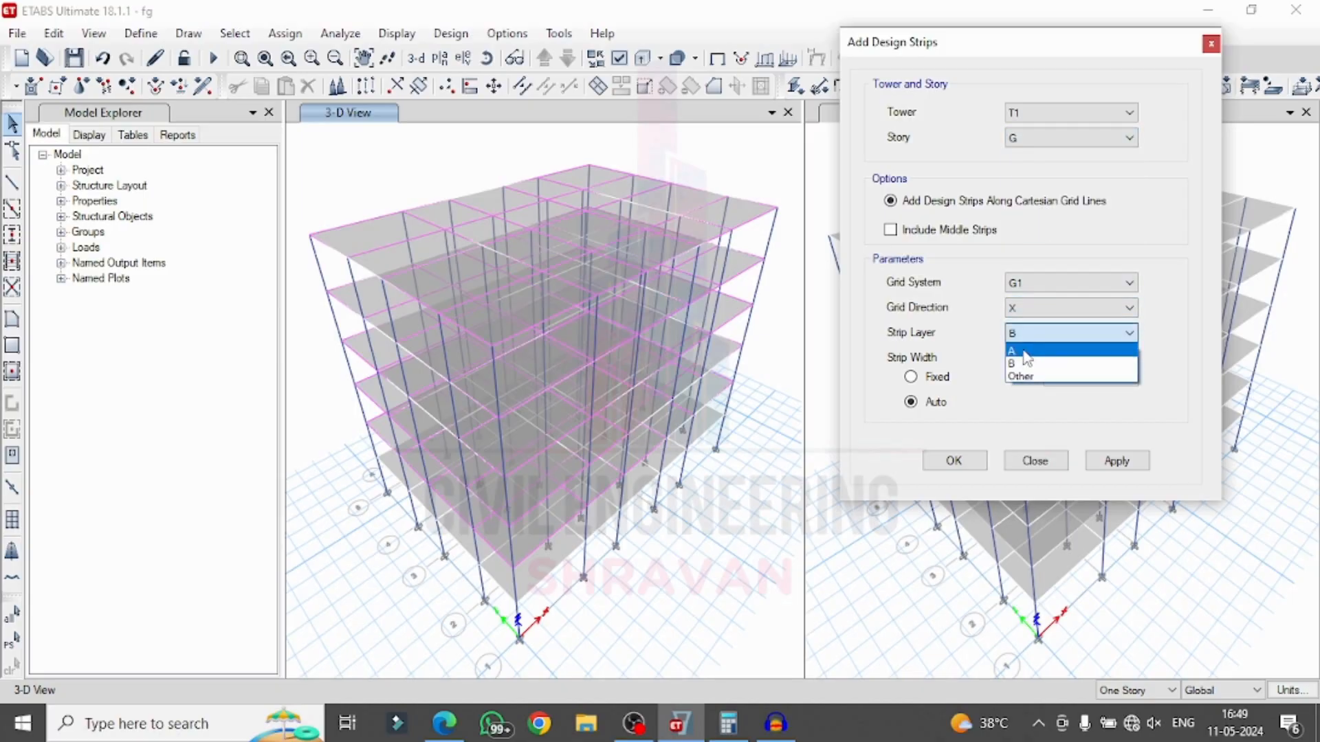
left_click(1022, 353)
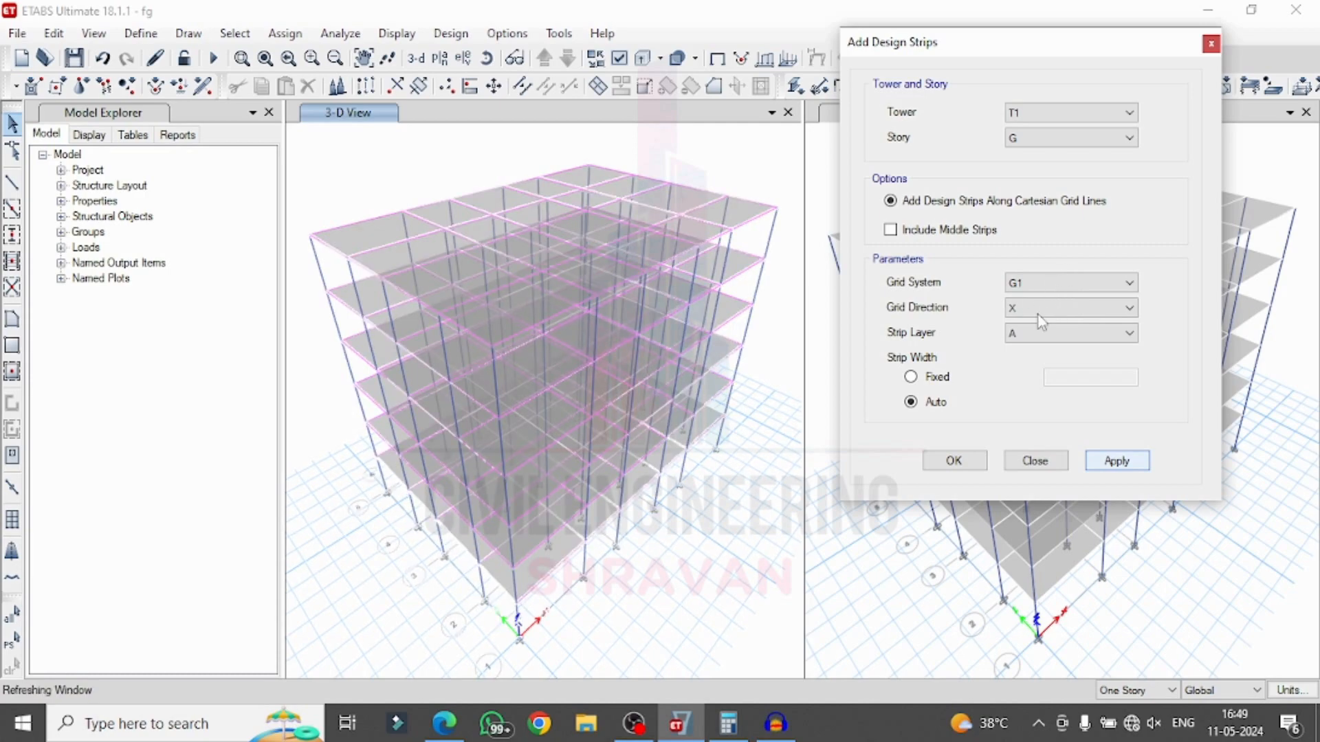
Step: Add design strips on story G in the Y grid direction with strip layer B
left_click(1129, 307)
left_click(1102, 336)
left_click(1102, 333)
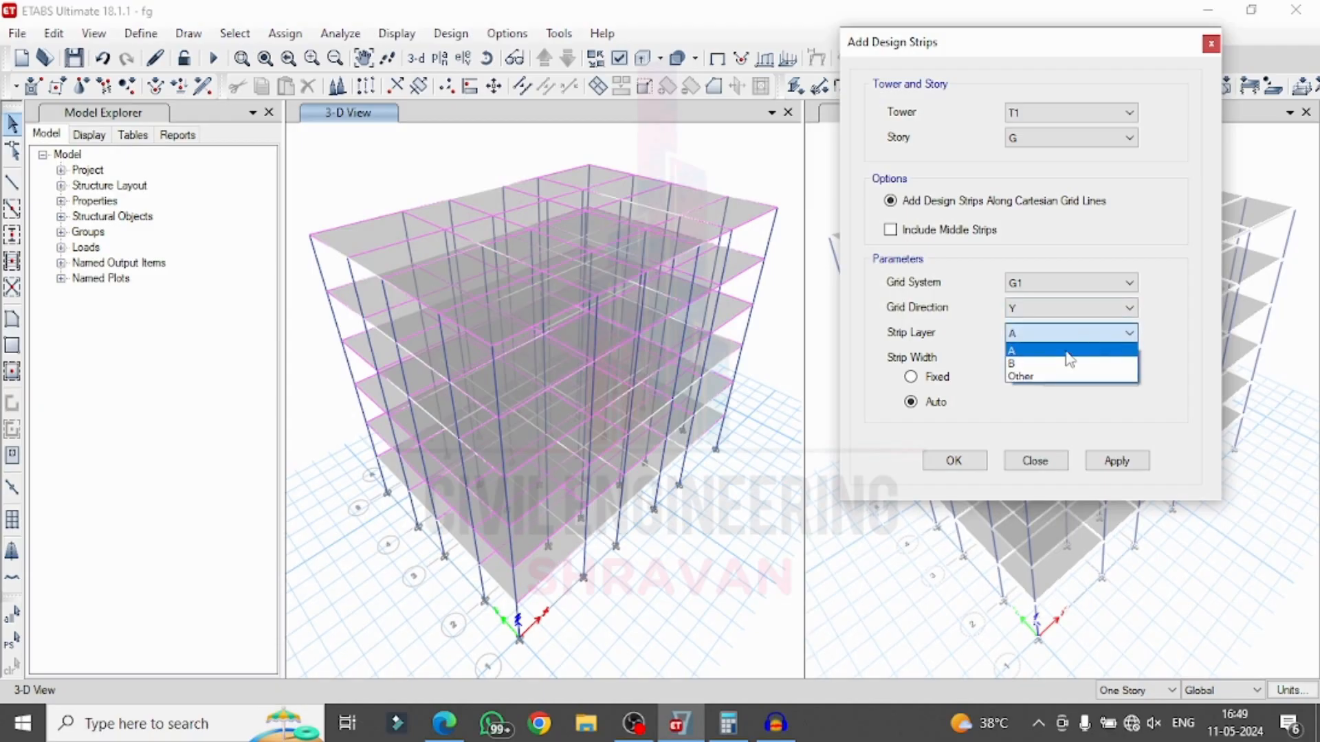
left_click(1058, 363)
left_click(1108, 461)
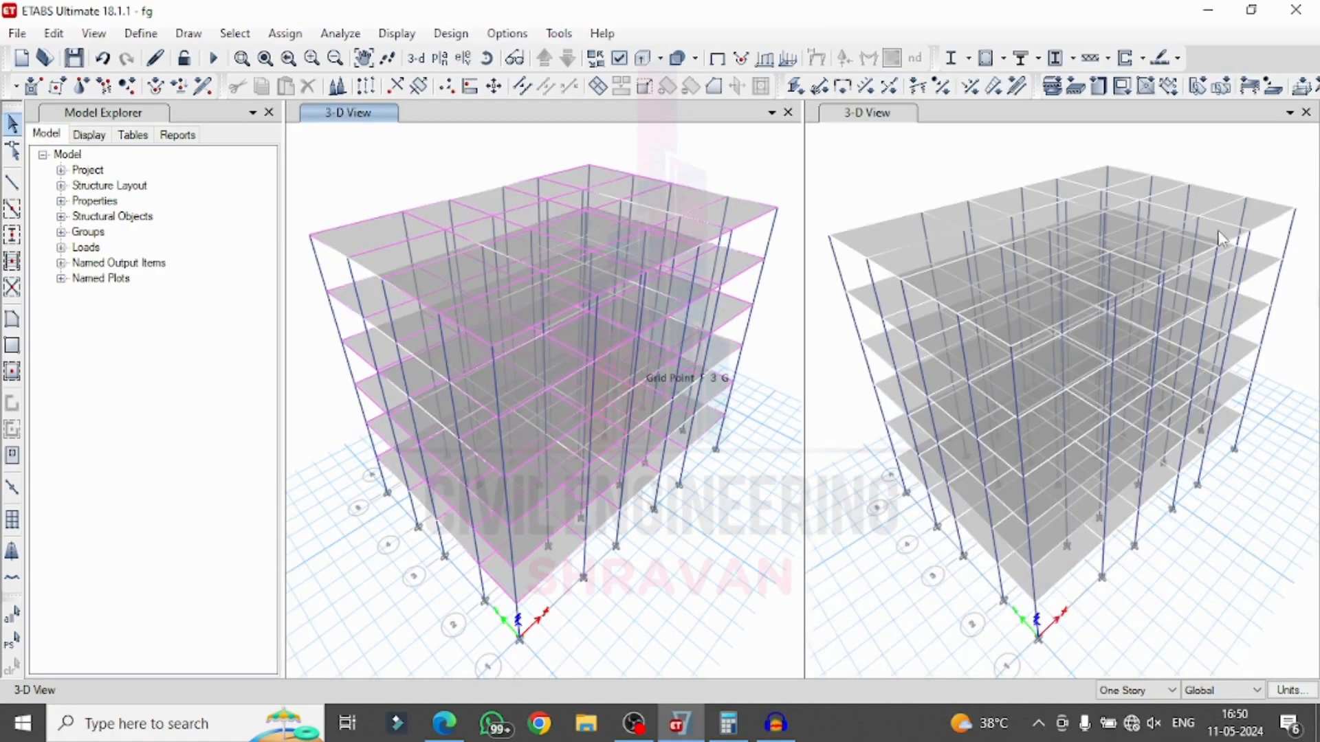
Step: Run the analysis of the building model with the added design strips
left_click(213, 57)
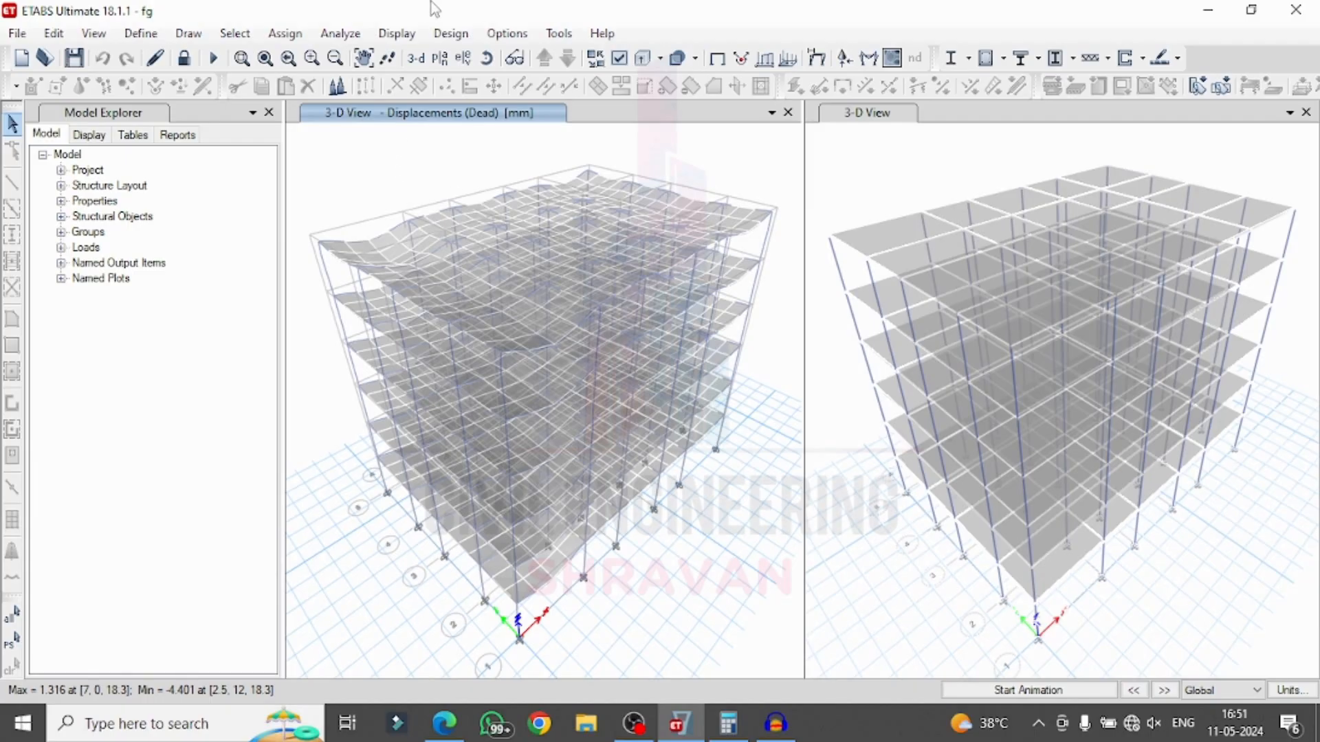
Step: Run the steel frame design check on the building model
left_click(439, 34)
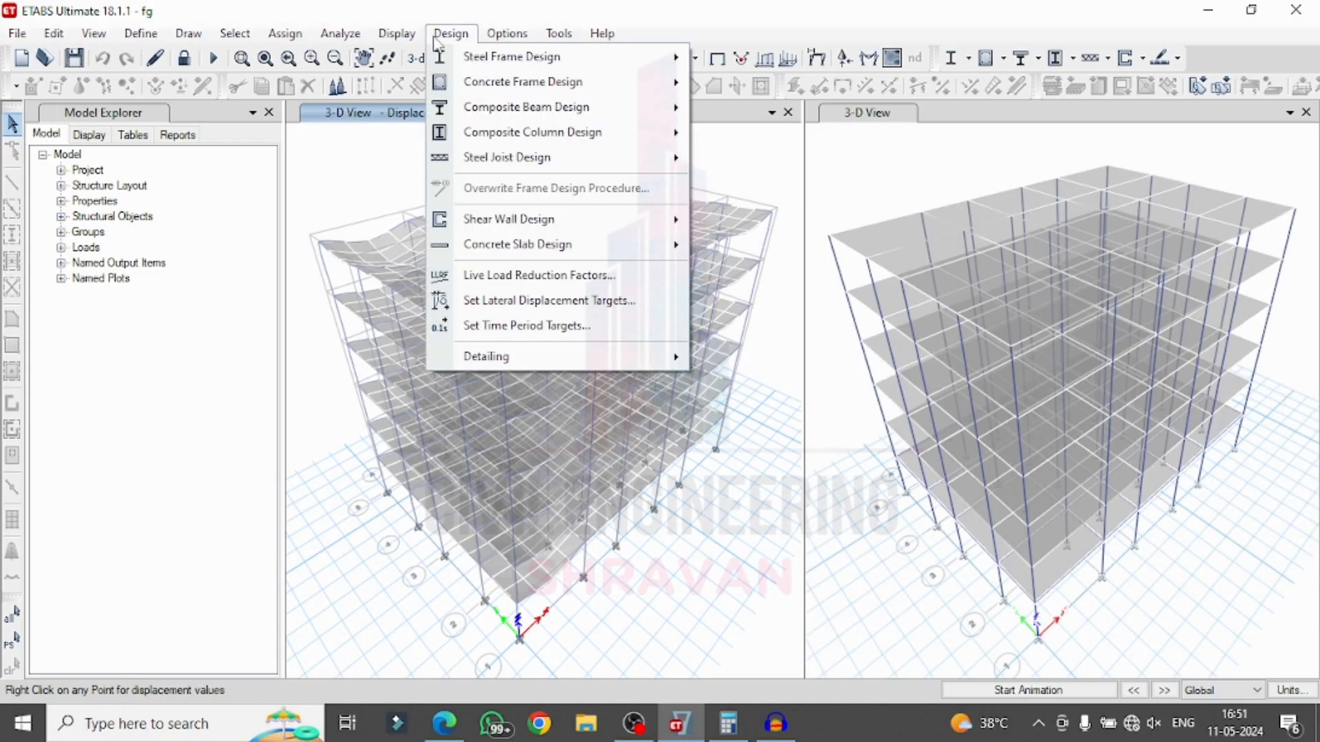
left_click(440, 35)
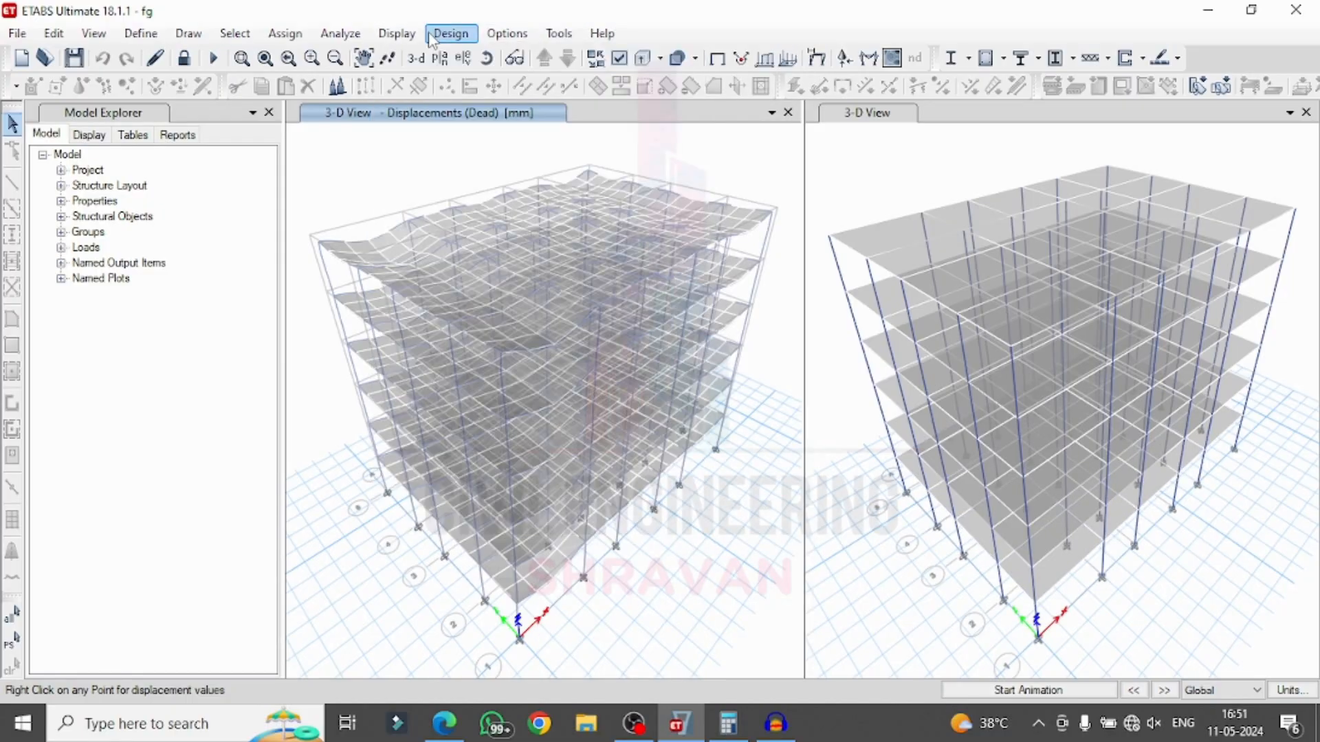
left_click(433, 36)
mouse_move(491, 86)
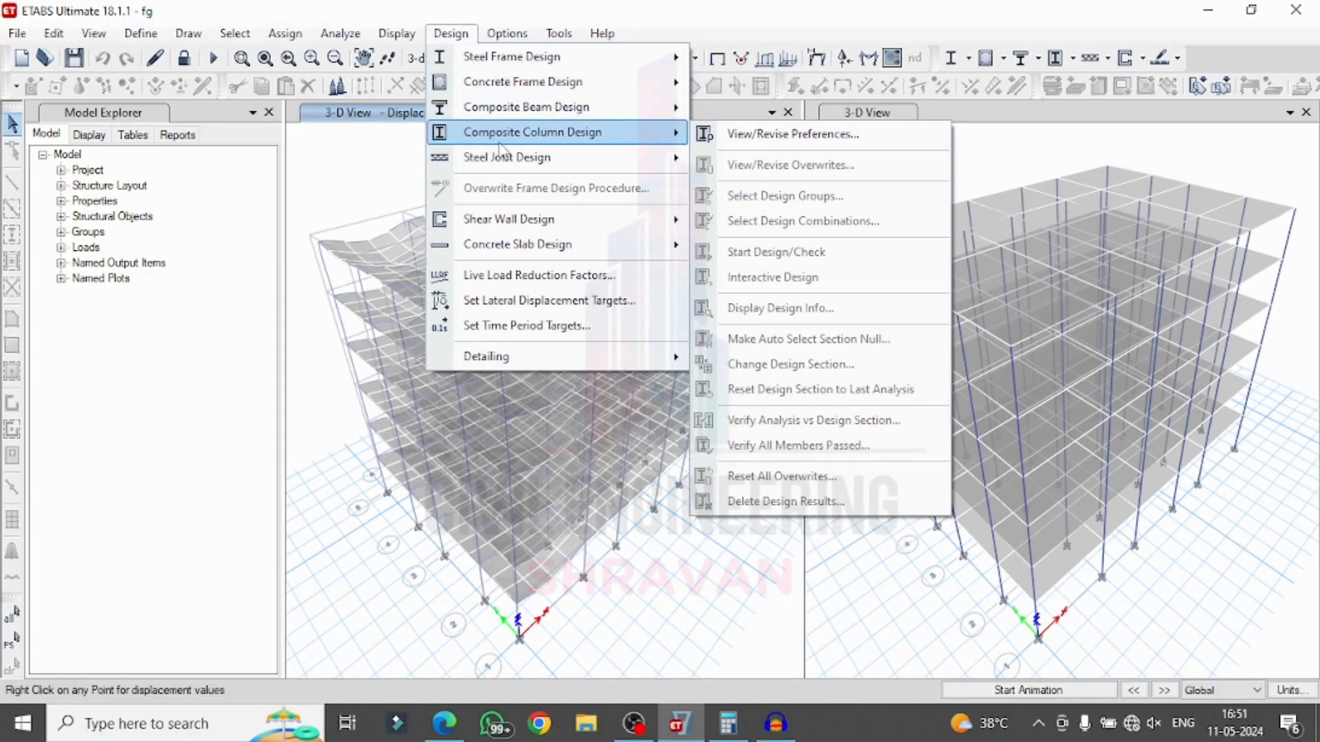
mouse_move(499, 160)
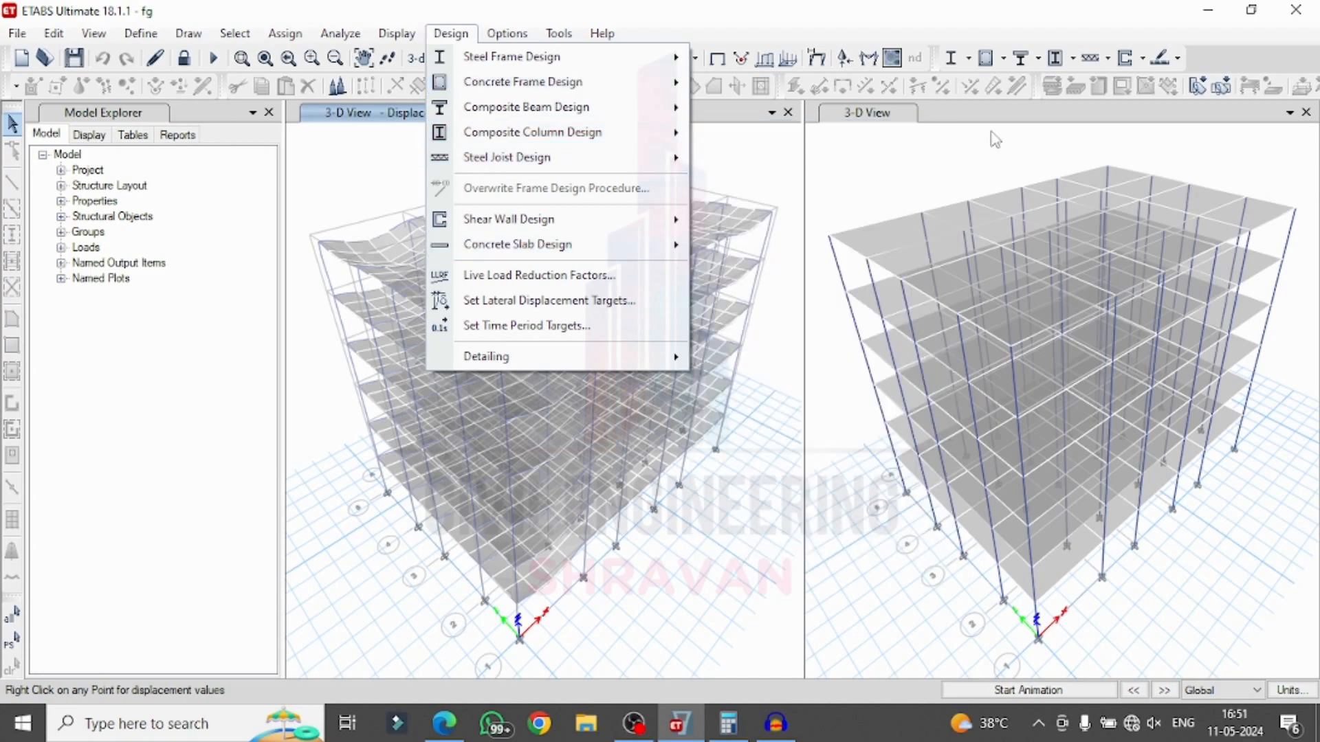
left_click(955, 54)
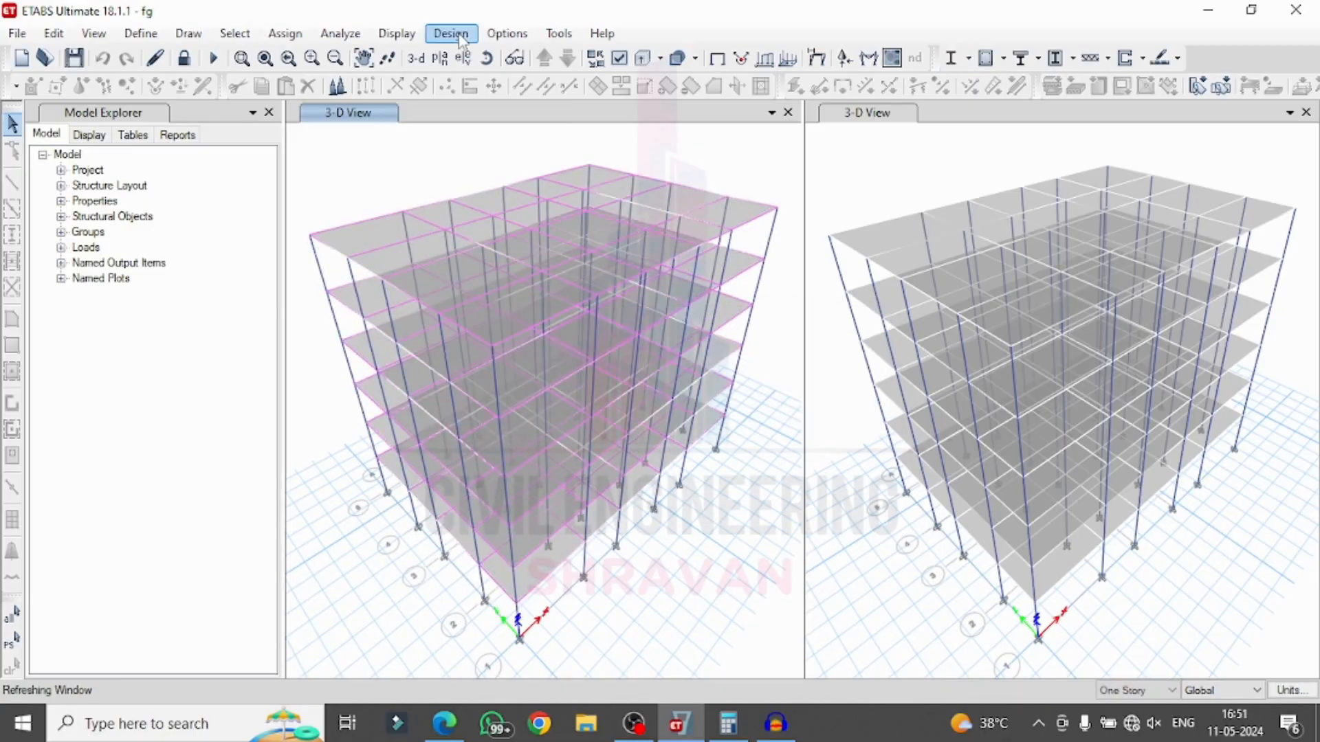
Step: Set the design code in the concrete frame design preferences to IS 456:2000
left_click(454, 34)
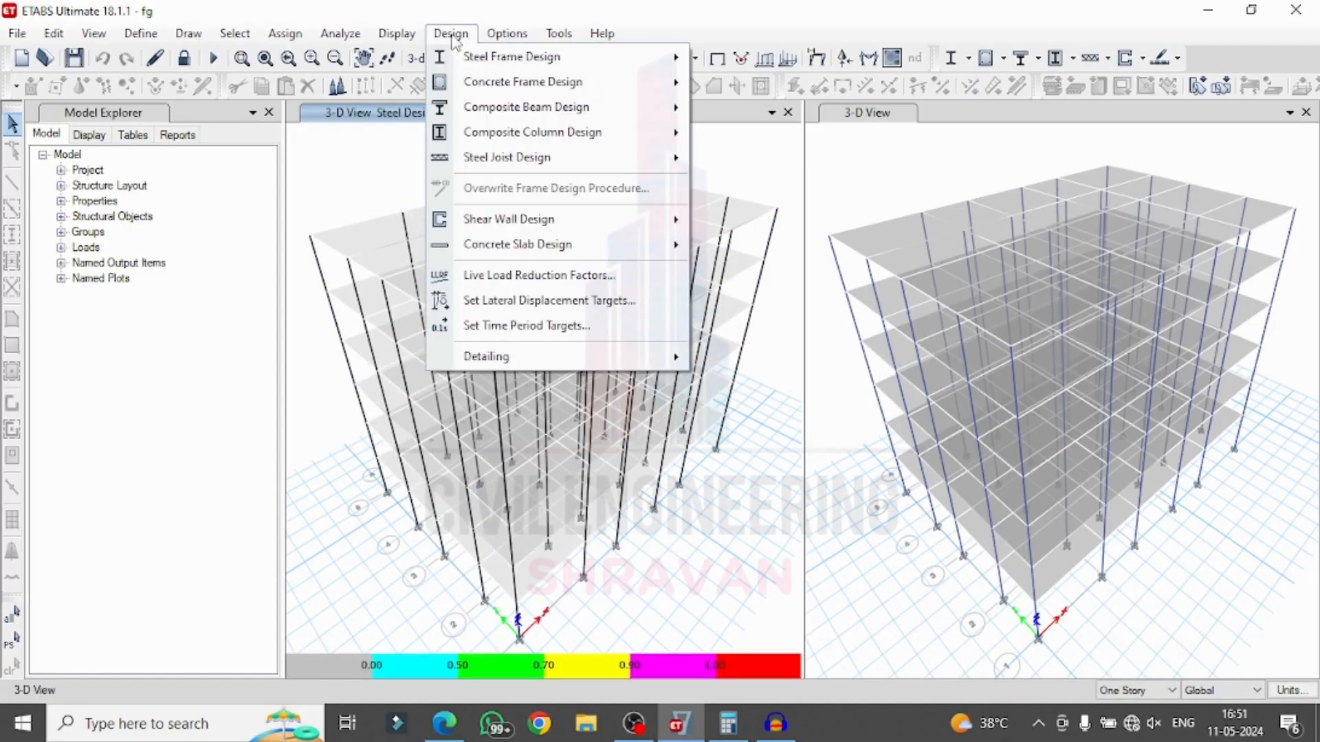
mouse_move(461, 86)
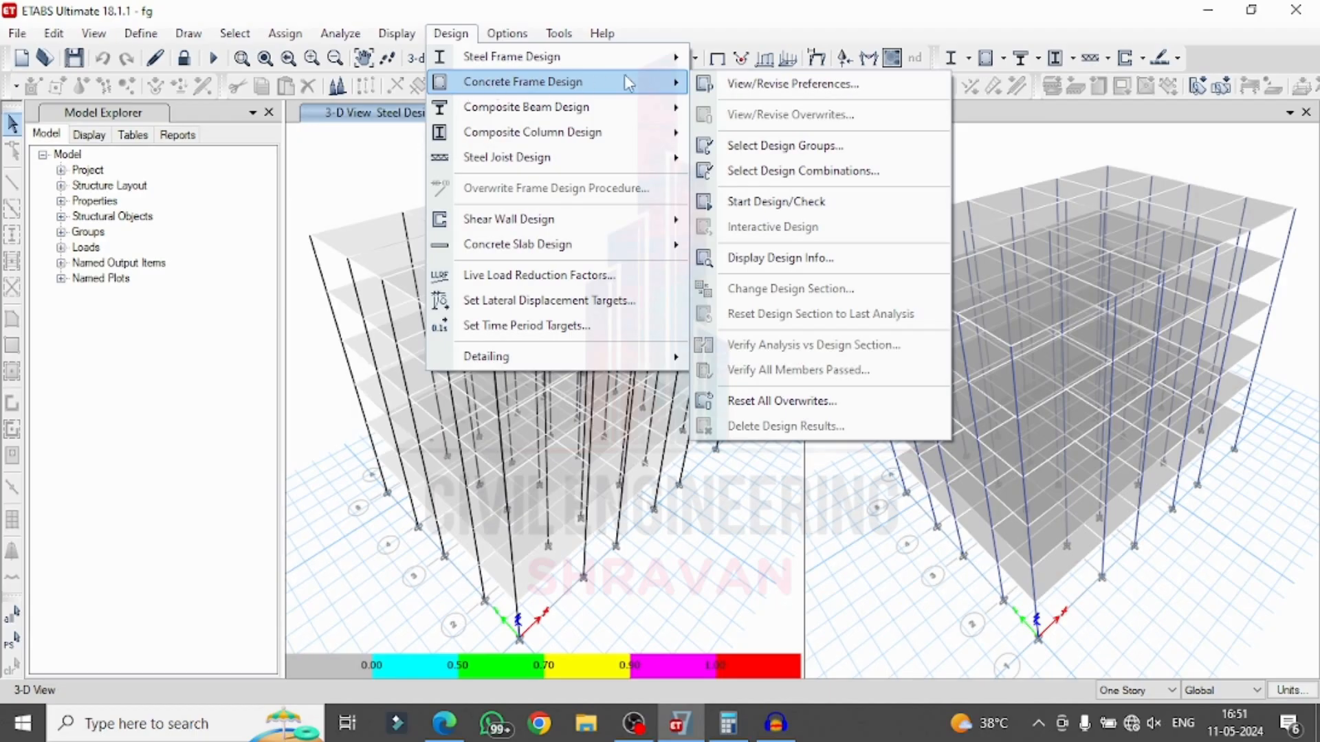
left_click(725, 86)
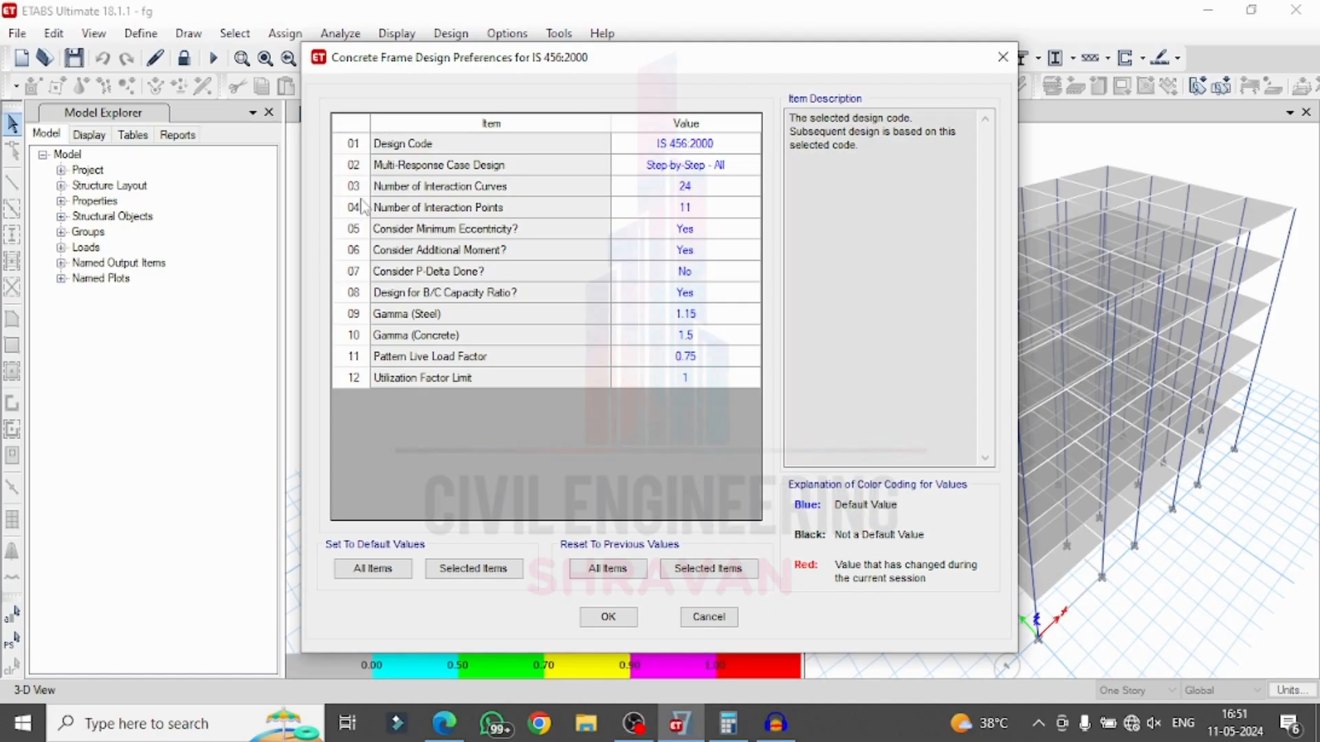
left_click(741, 145)
left_click(753, 144)
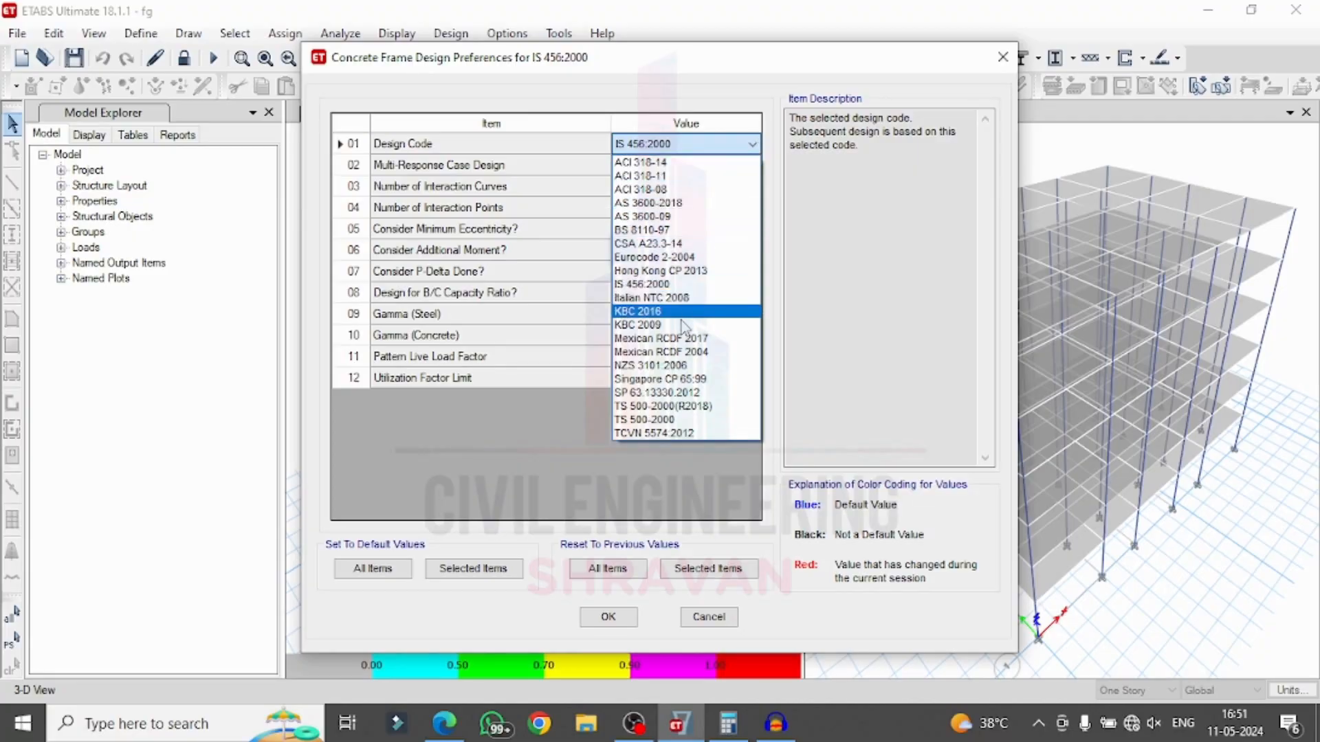
left_click(667, 284)
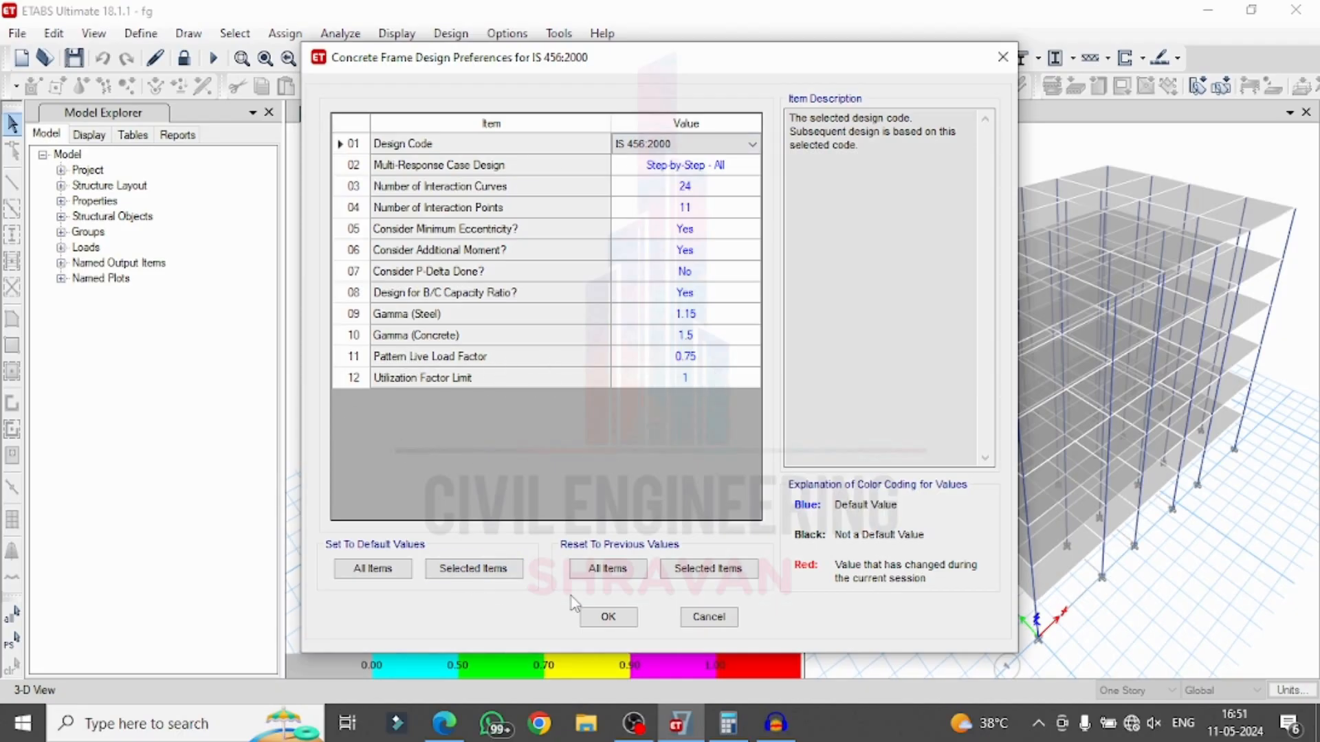
left_click(603, 617)
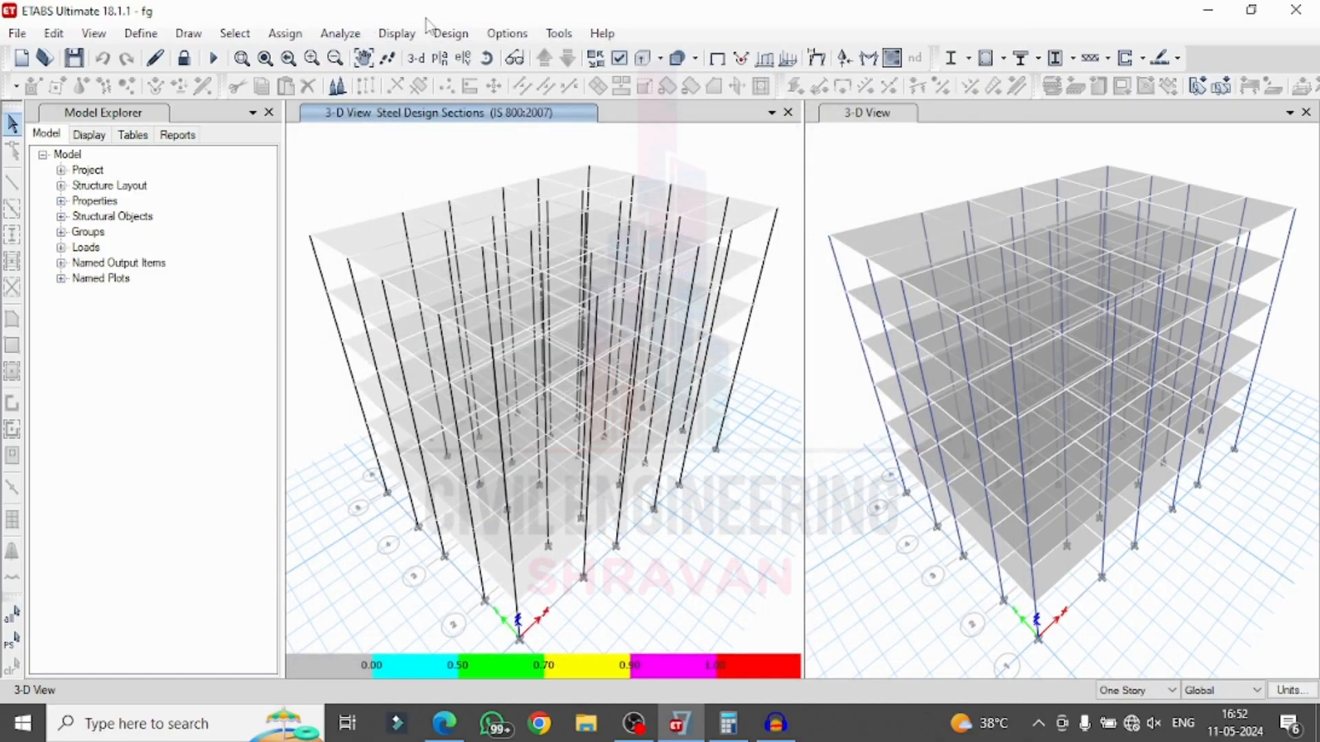
Step: Run the concrete frame design check on the building model
left_click(450, 33)
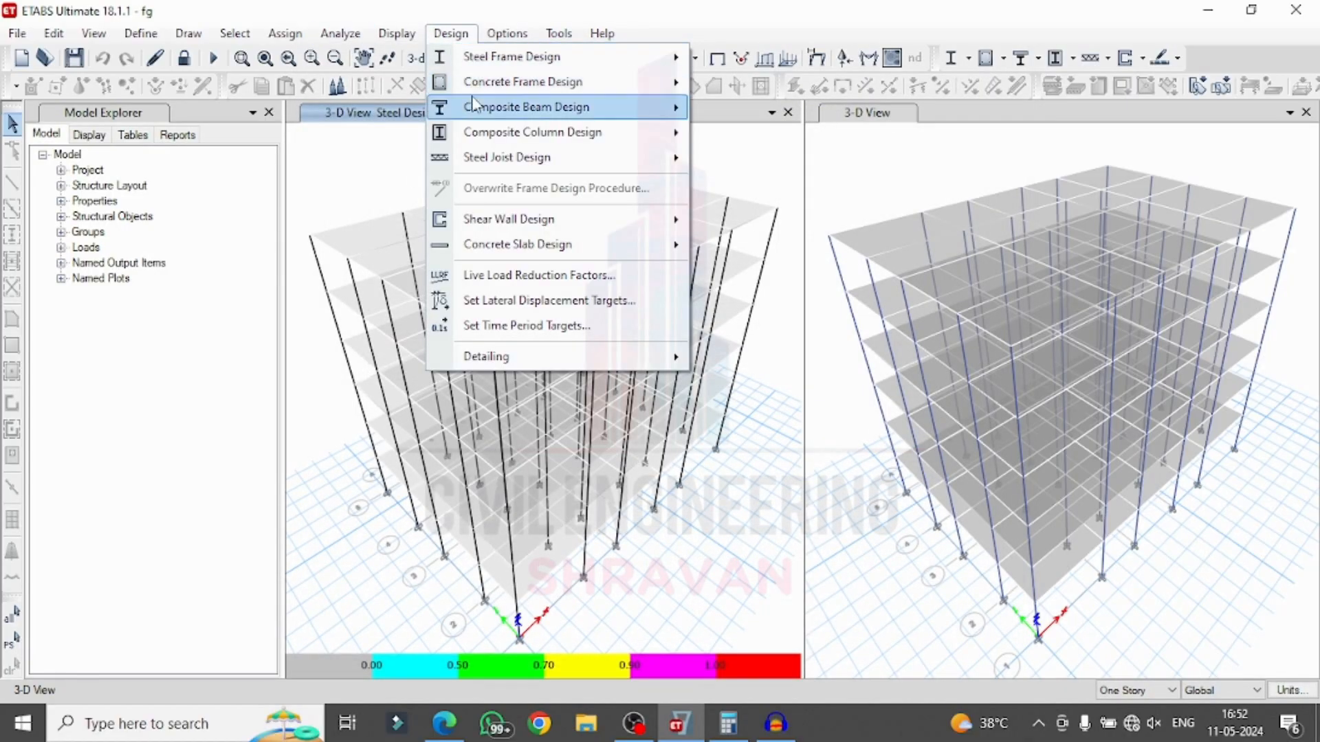
mouse_move(479, 82)
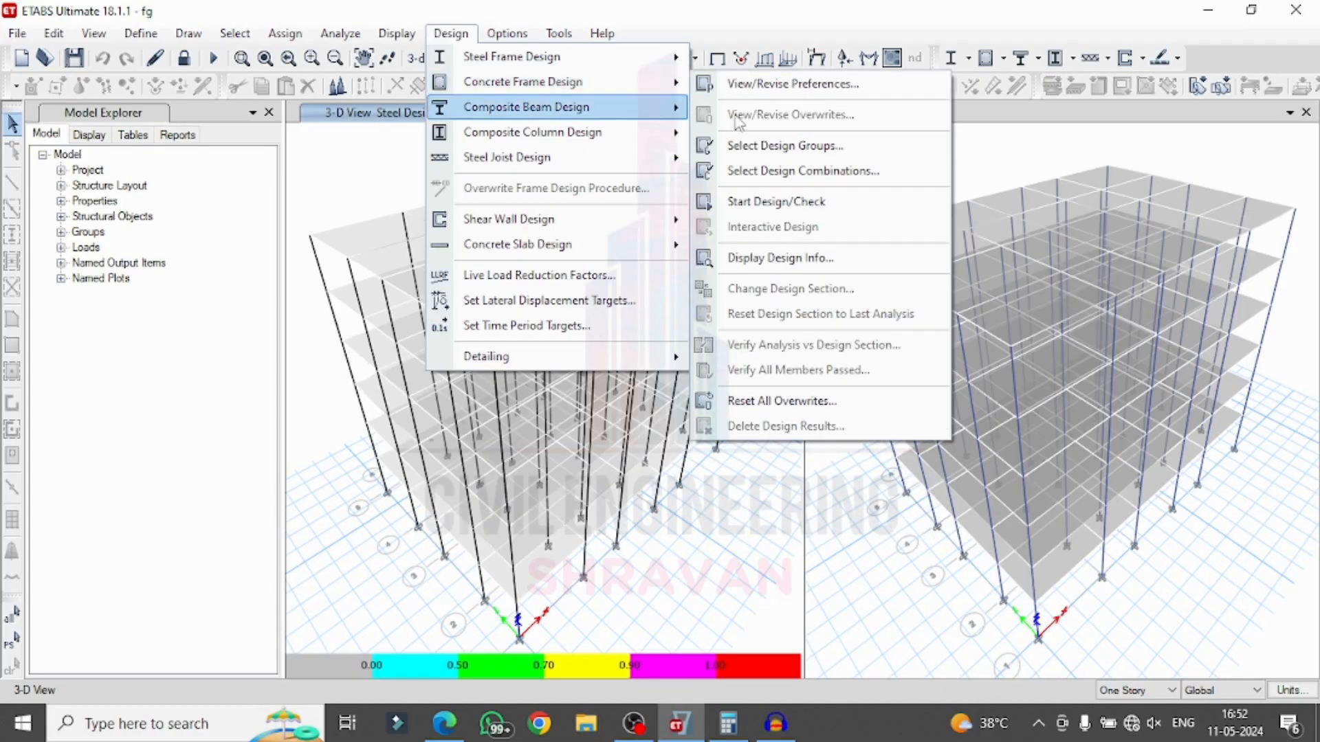
left_click(781, 203)
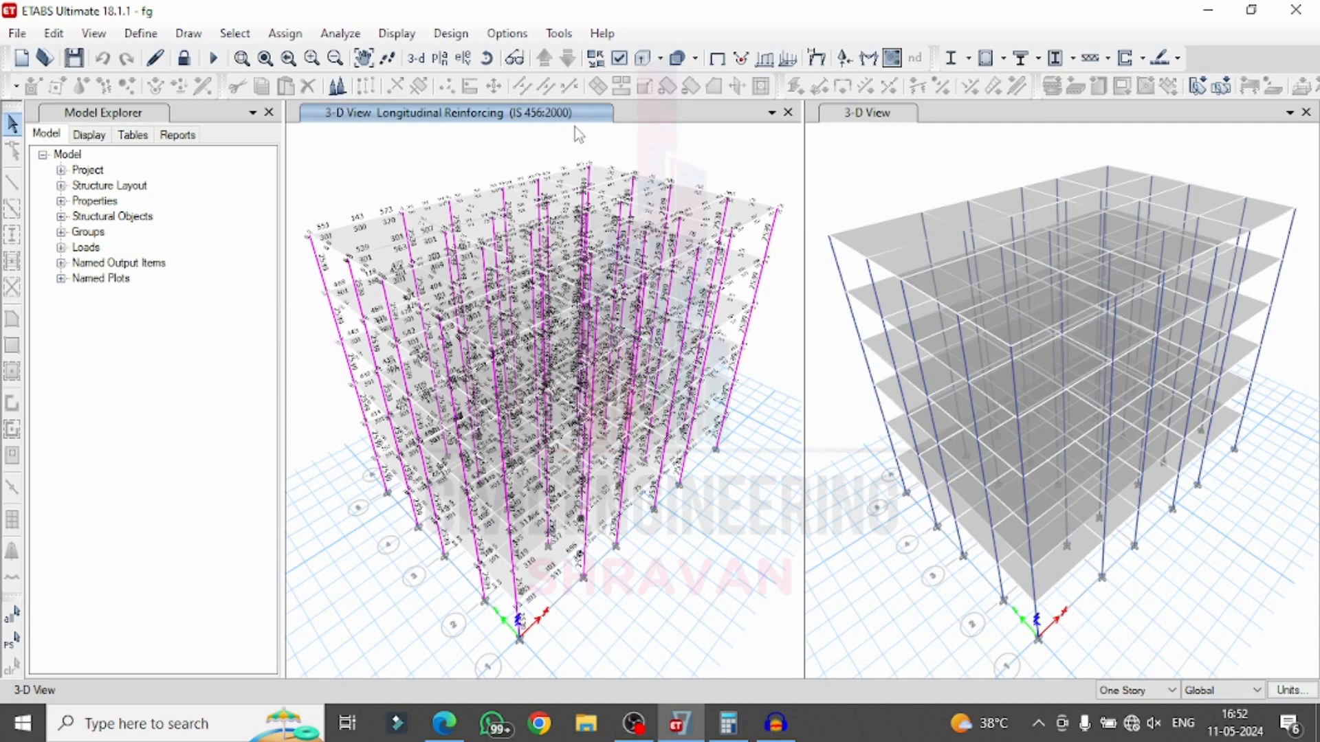
Step: Display the Rebar Percentage design output of the concrete frames in the 3-D view
left_click(399, 34)
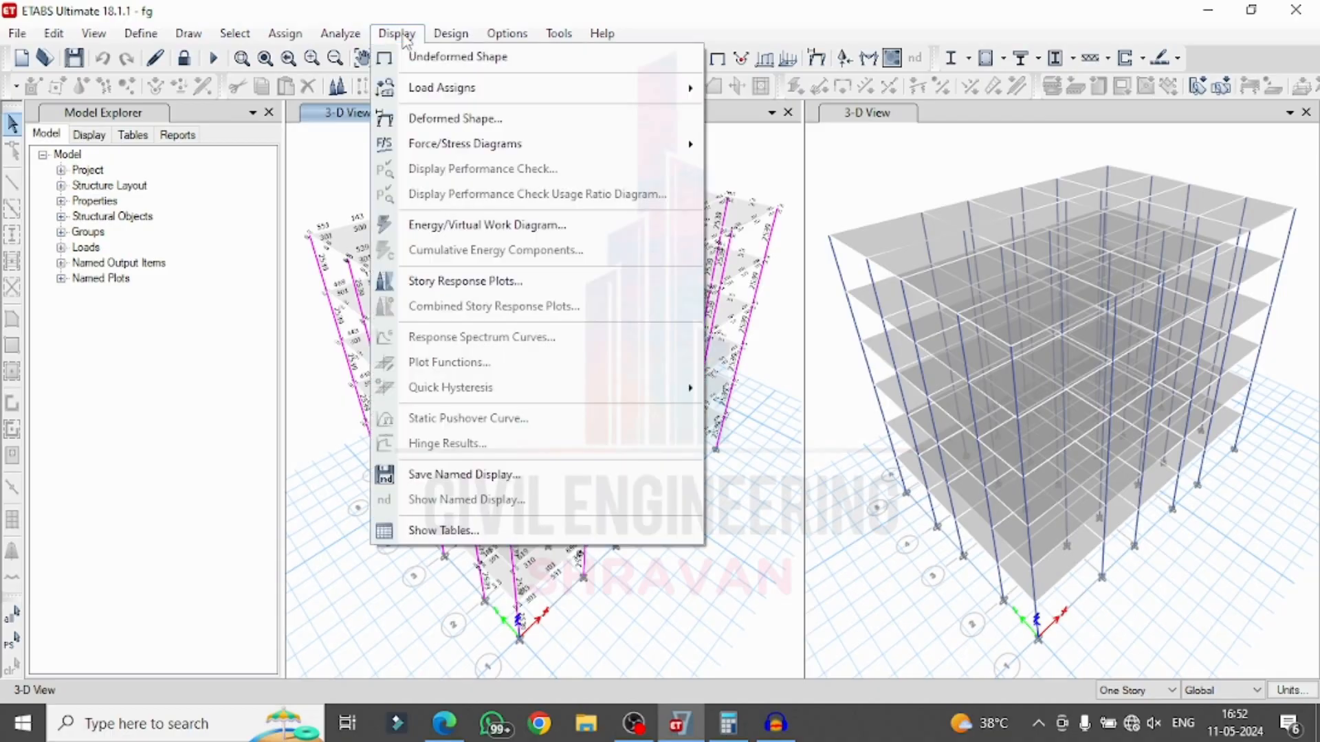
mouse_move(446, 33)
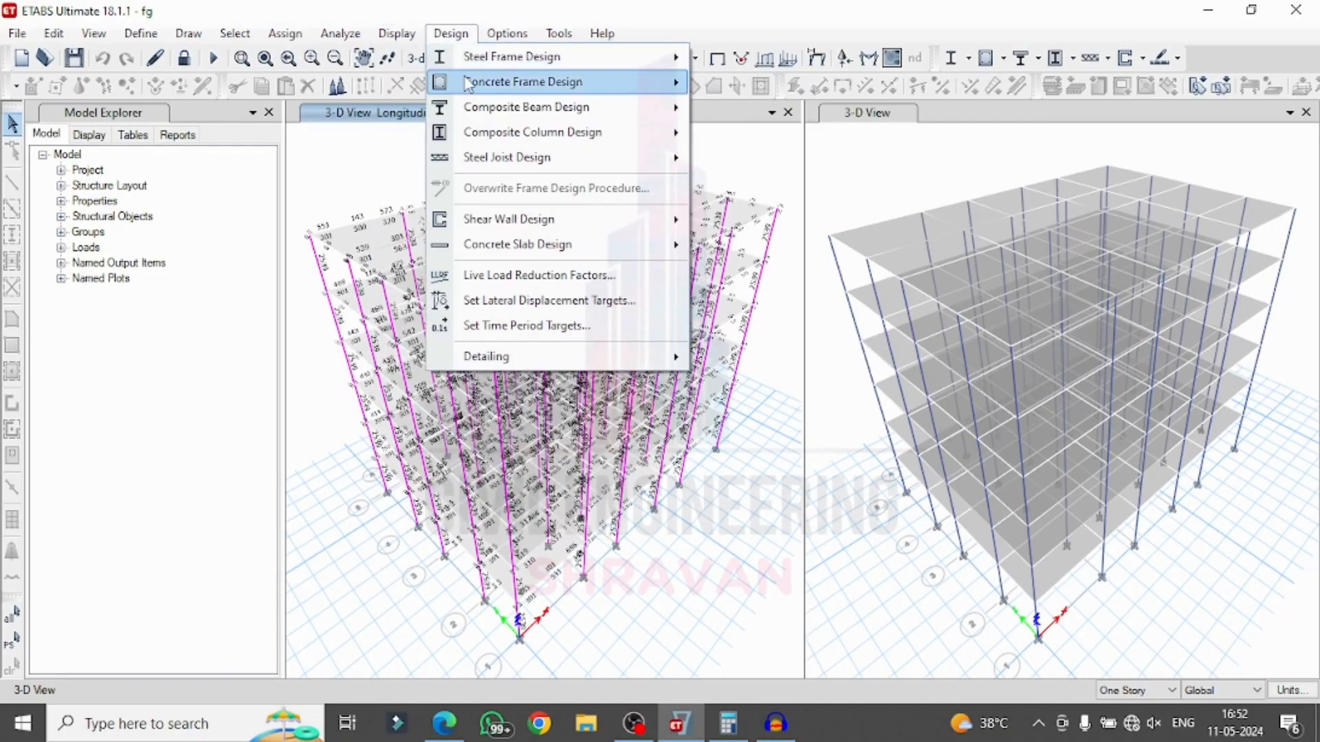
mouse_move(472, 85)
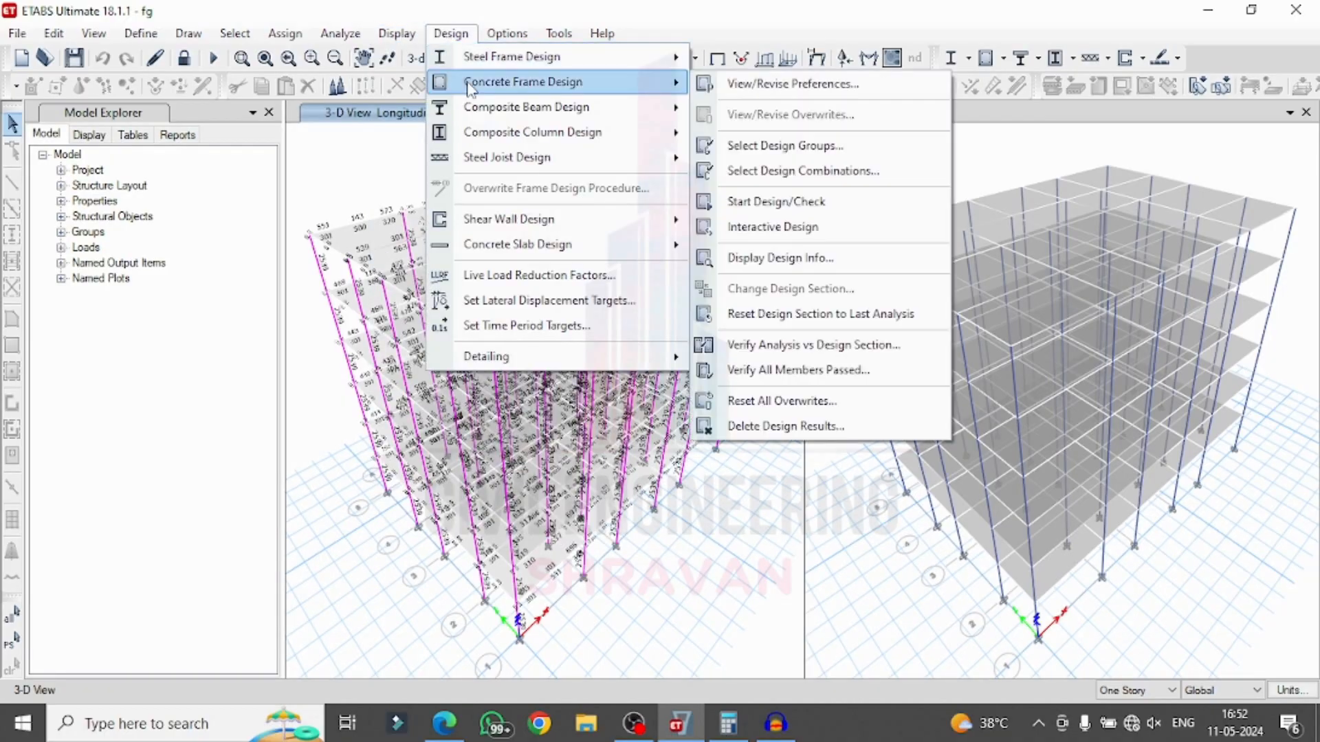
left_click(796, 259)
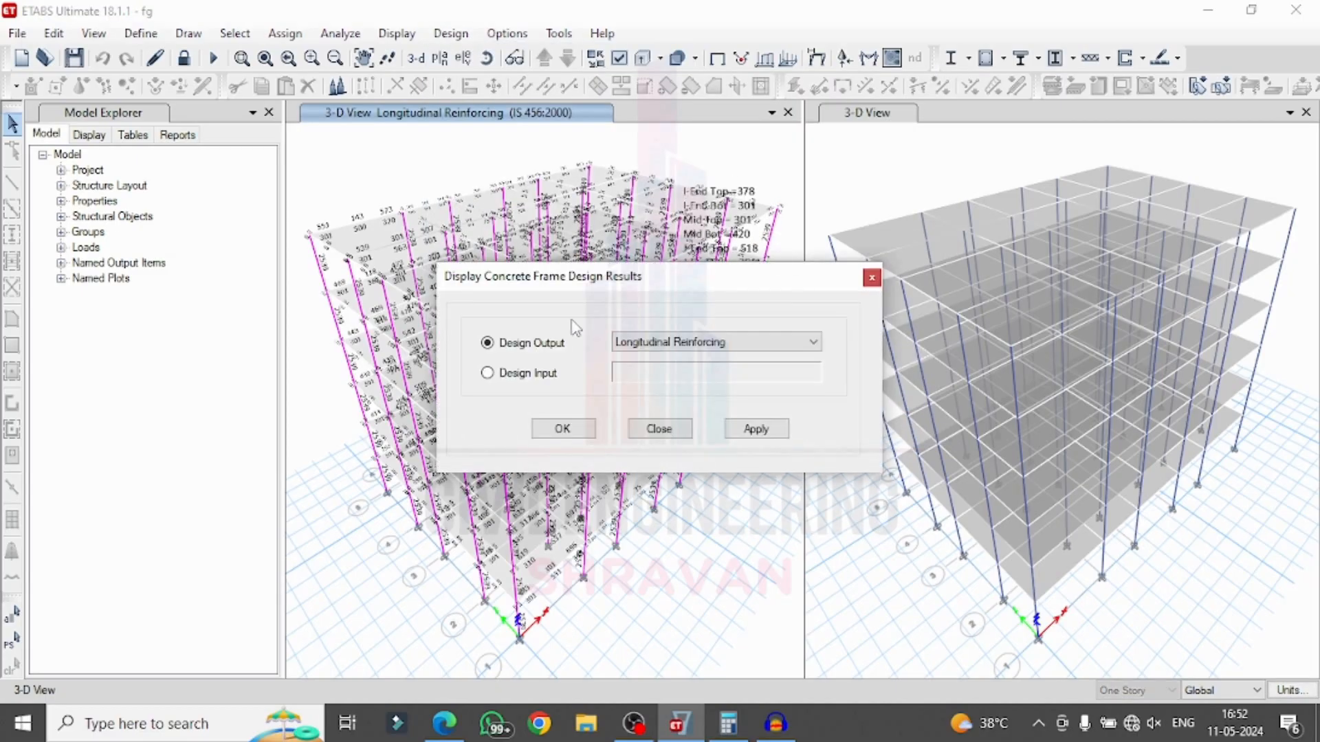
left_click(691, 344)
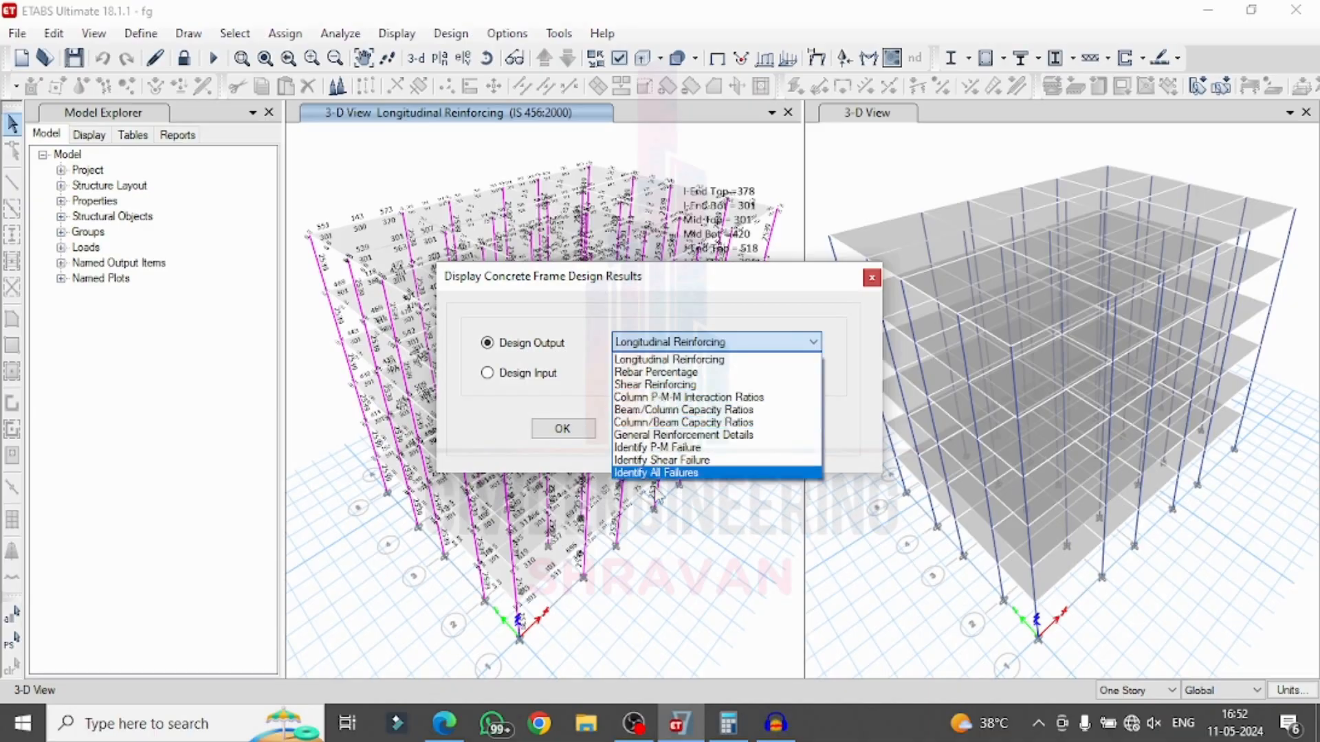
left_click(649, 372)
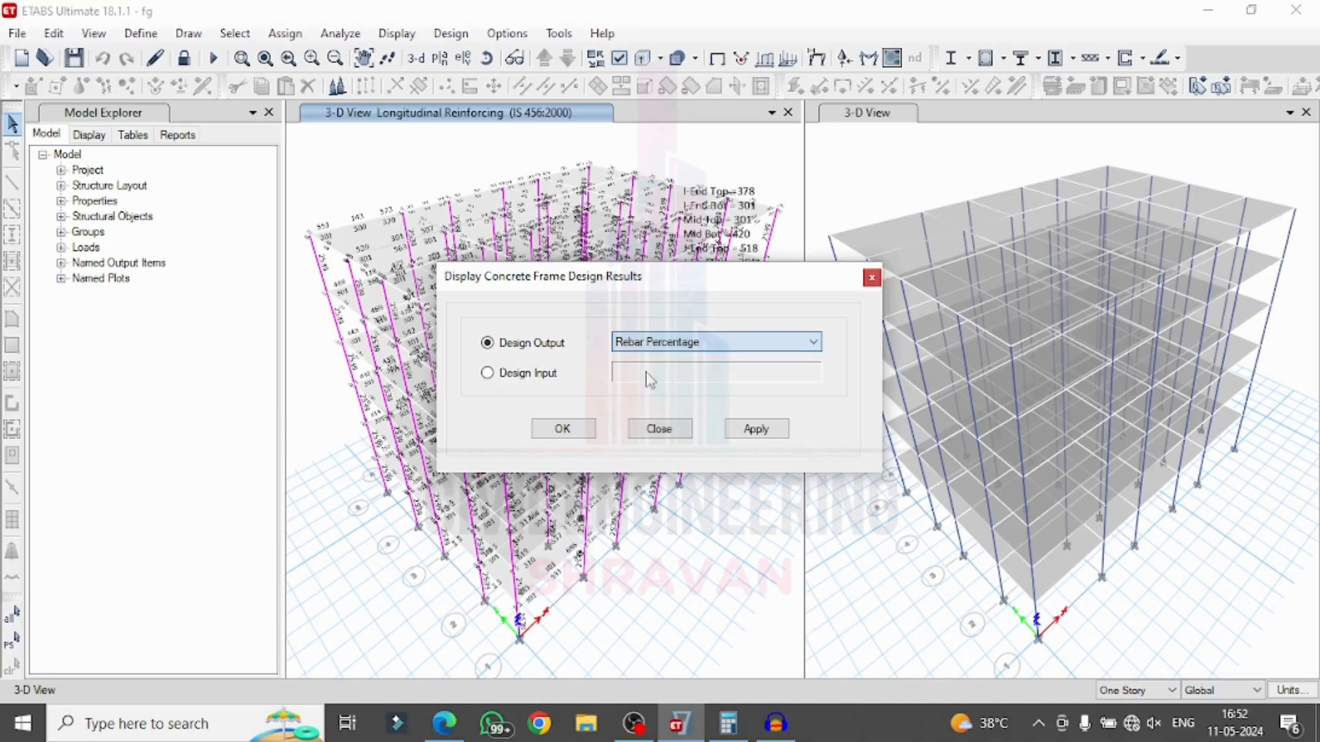
left_click(756, 429)
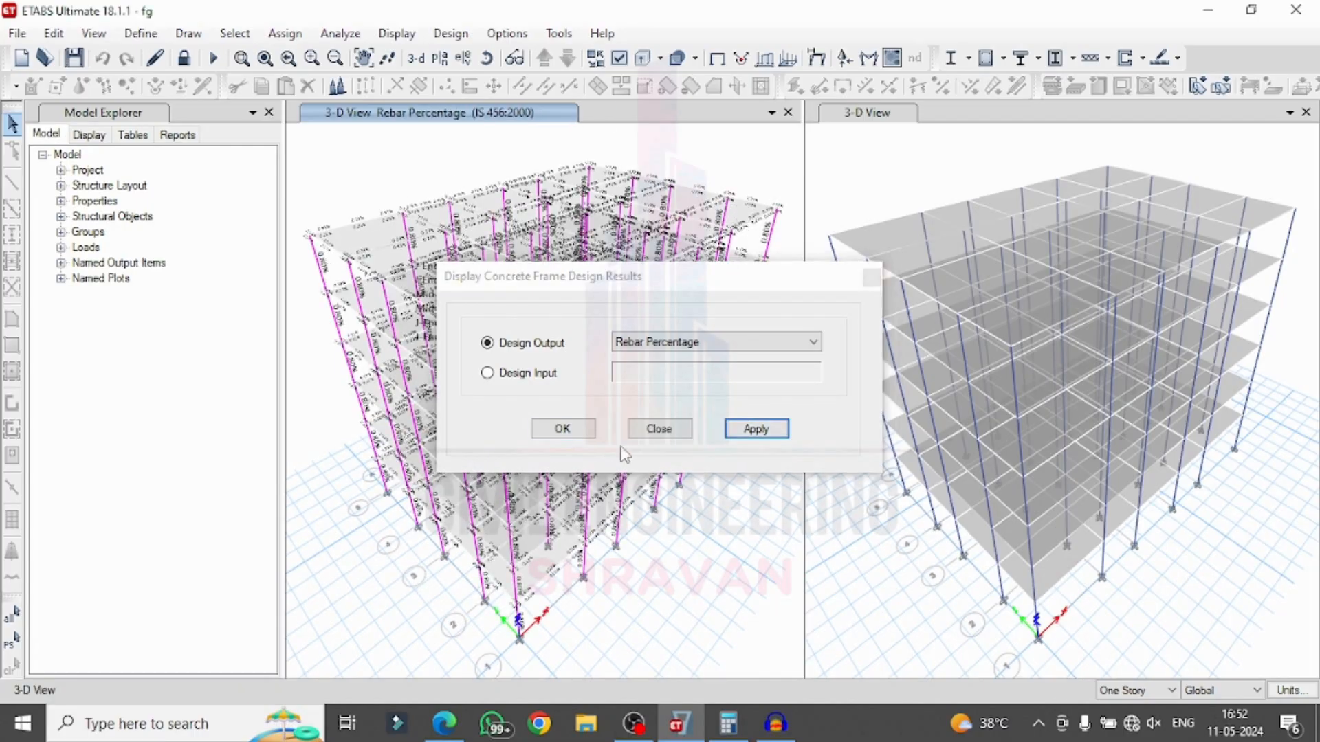
left_click(577, 433)
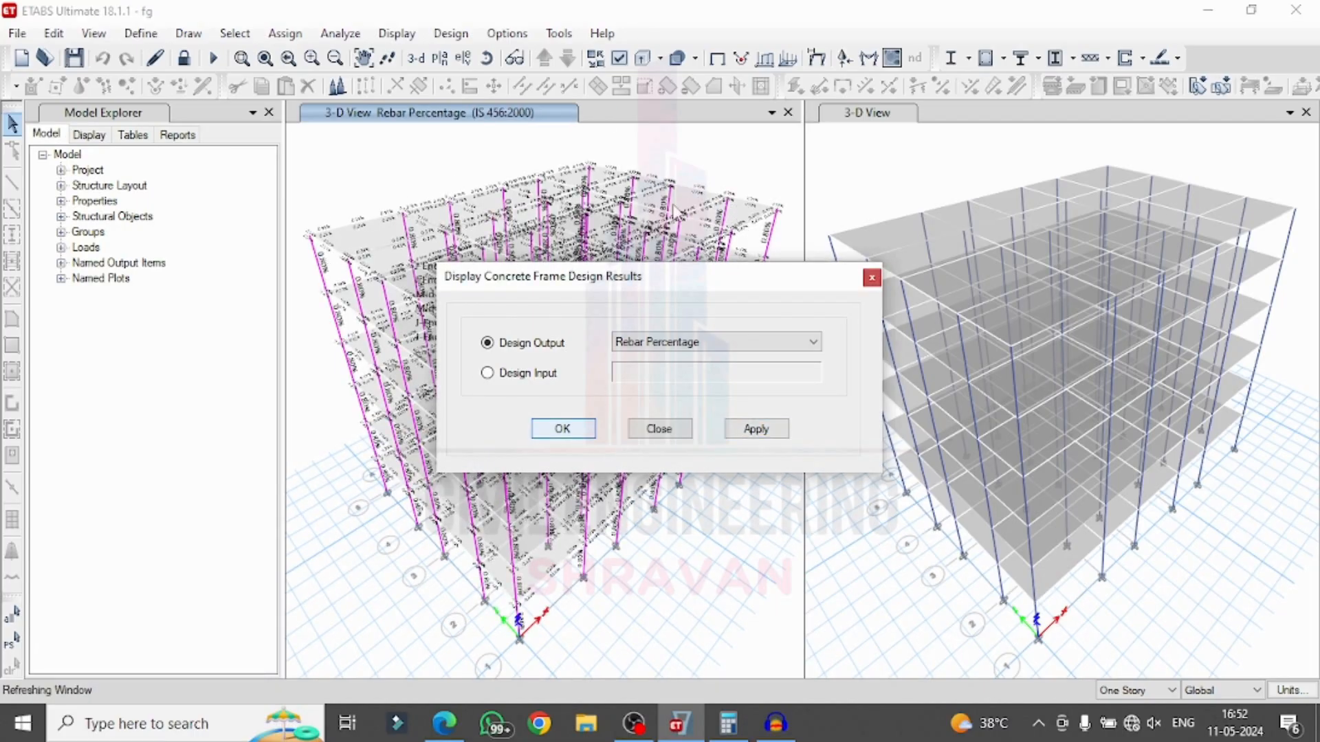
Step: Examine the rebar percentage labels on the top-story beams up close, and restore the full 3-D view
left_click(241, 58)
left_click_drag(375, 228, 392, 244)
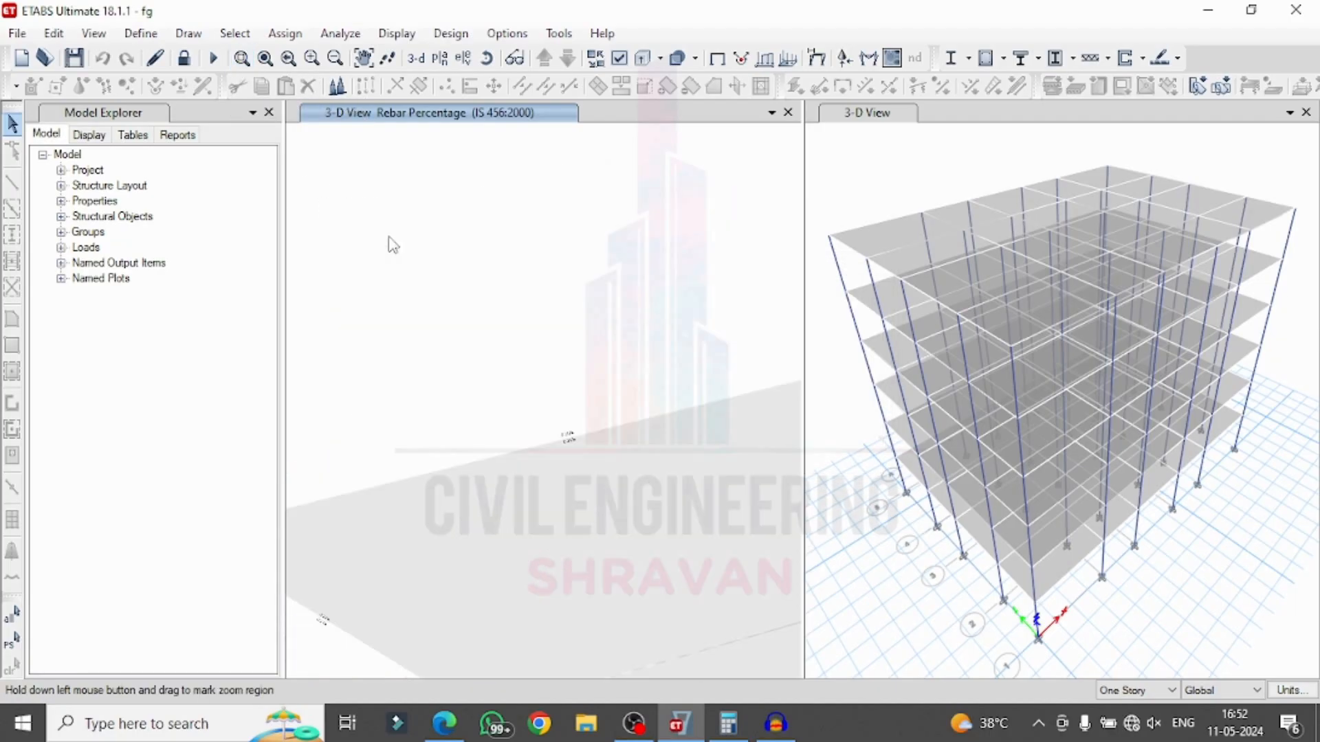
scroll(499, 299, "down", 5)
scroll(491, 351, "up", 5)
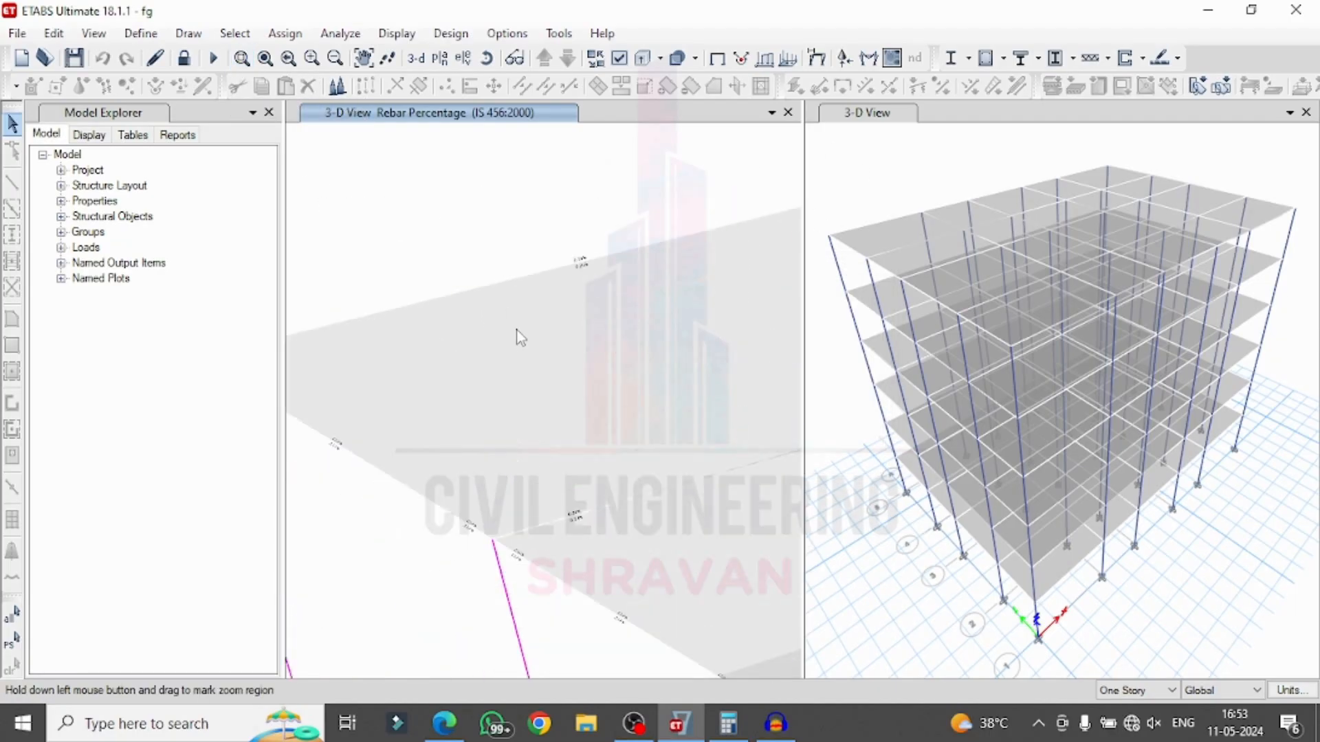
scroll(617, 220, "up", 6)
scroll(491, 377, "down", 4)
middle_click_drag(414, 442, 520, 268)
scroll(526, 257, "up", 3)
scroll(552, 152, "up", 3)
scroll(507, 220, "up", 3)
scroll(489, 225, "down", 3)
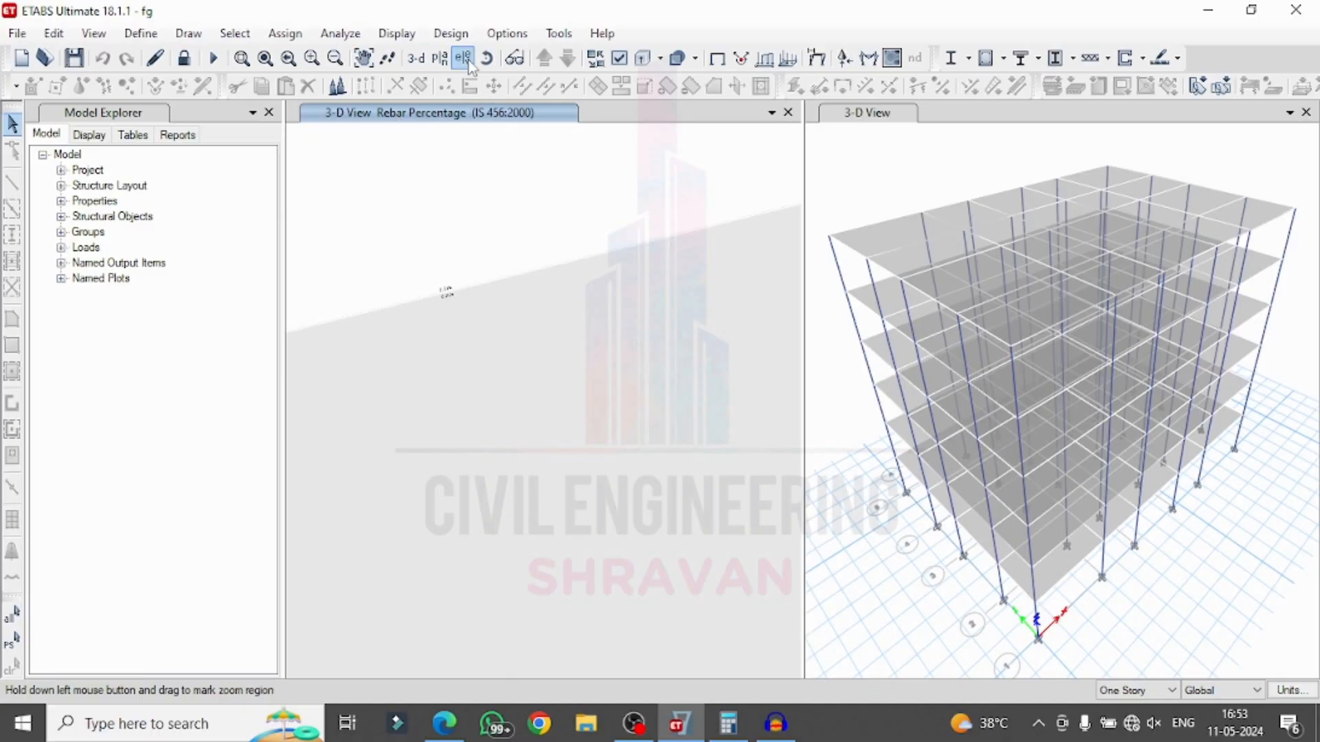
left_click(417, 59)
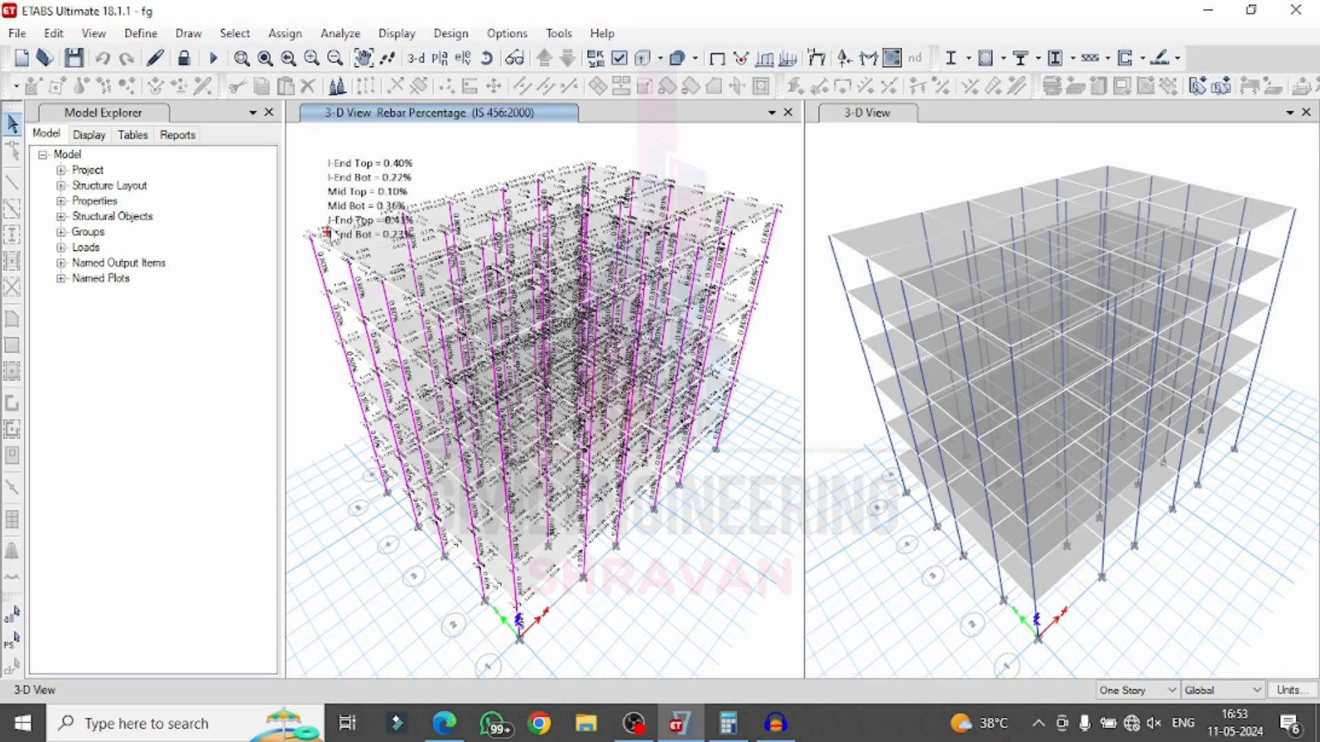
Step: Inspect the concrete design information and the design overwrites of corner column C24 on story 5
left_click(767, 235)
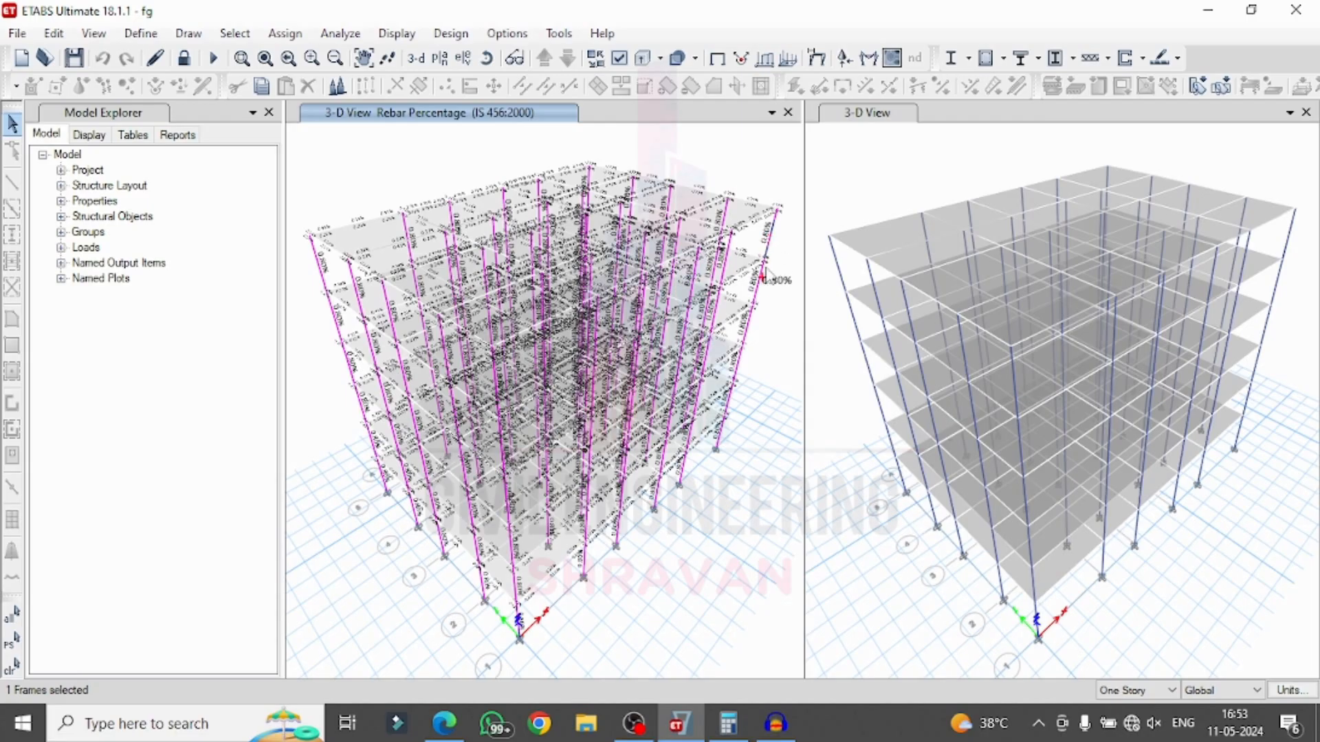
right_click(772, 230)
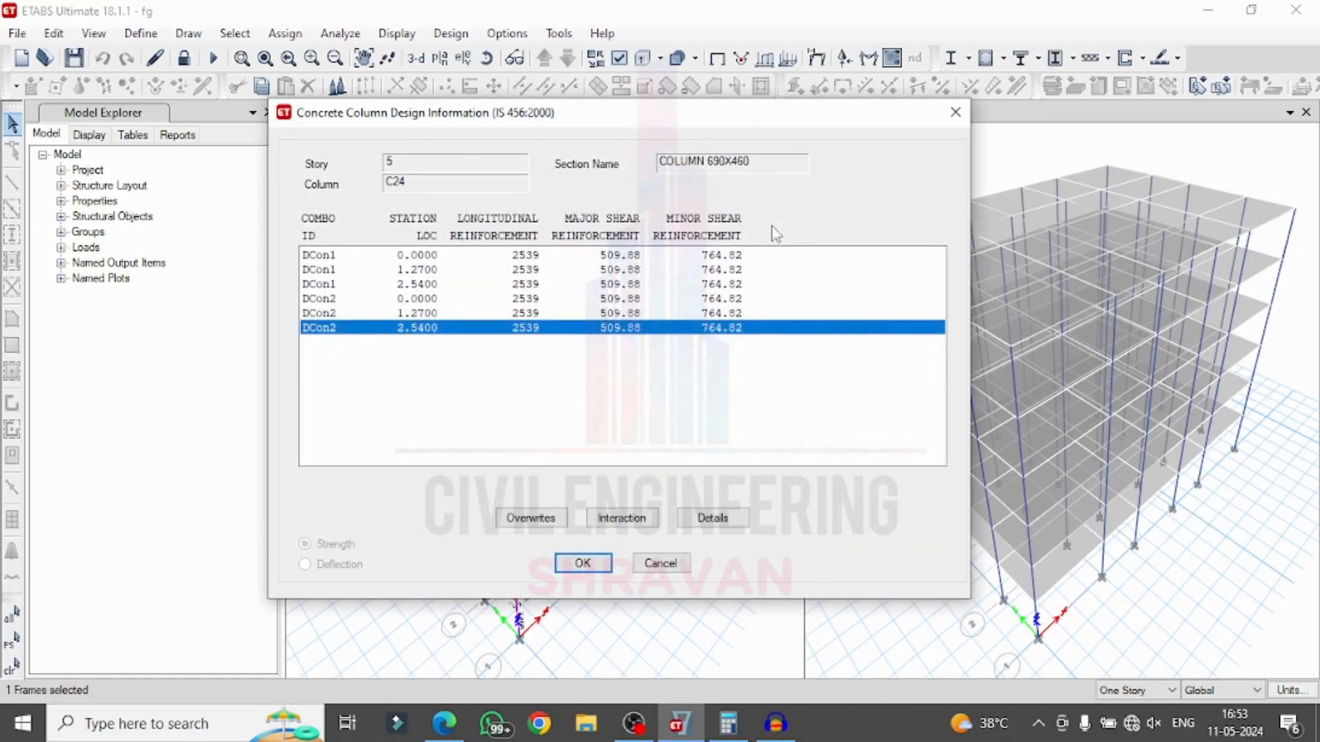
left_click(509, 519)
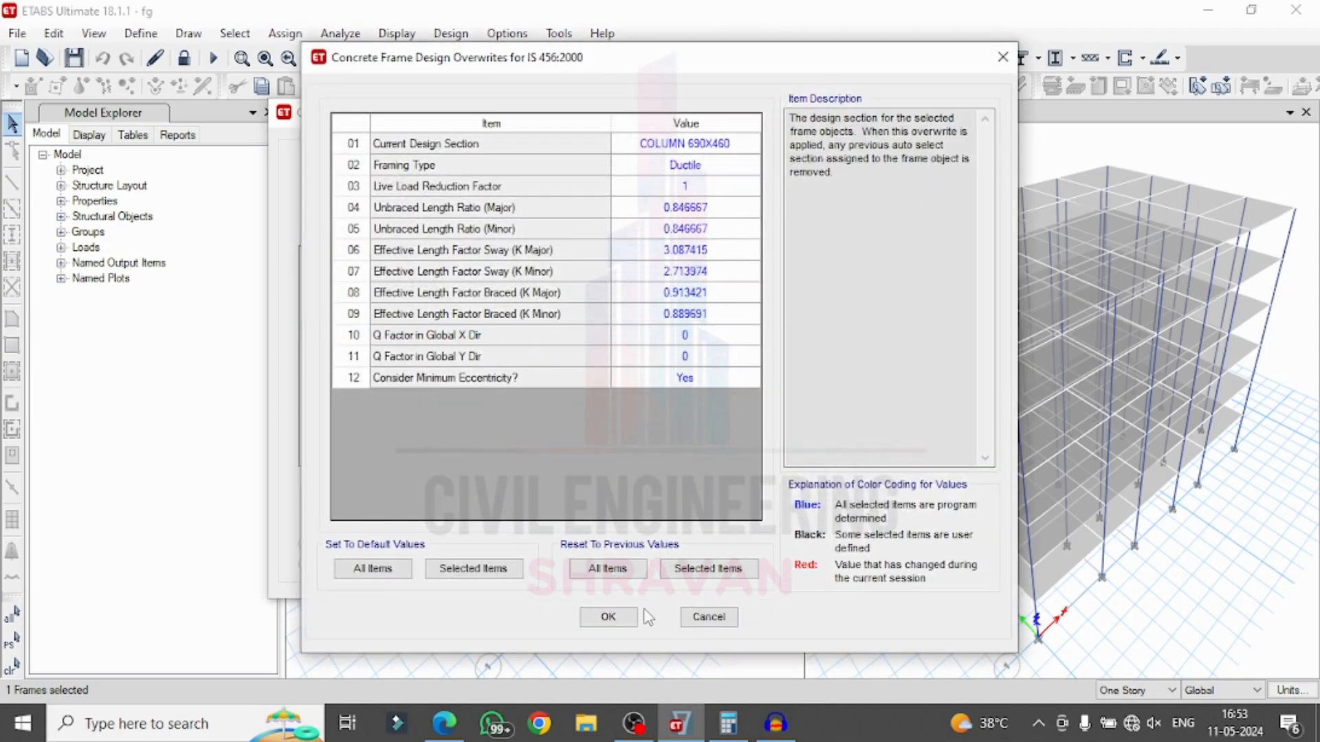
left_click(625, 616)
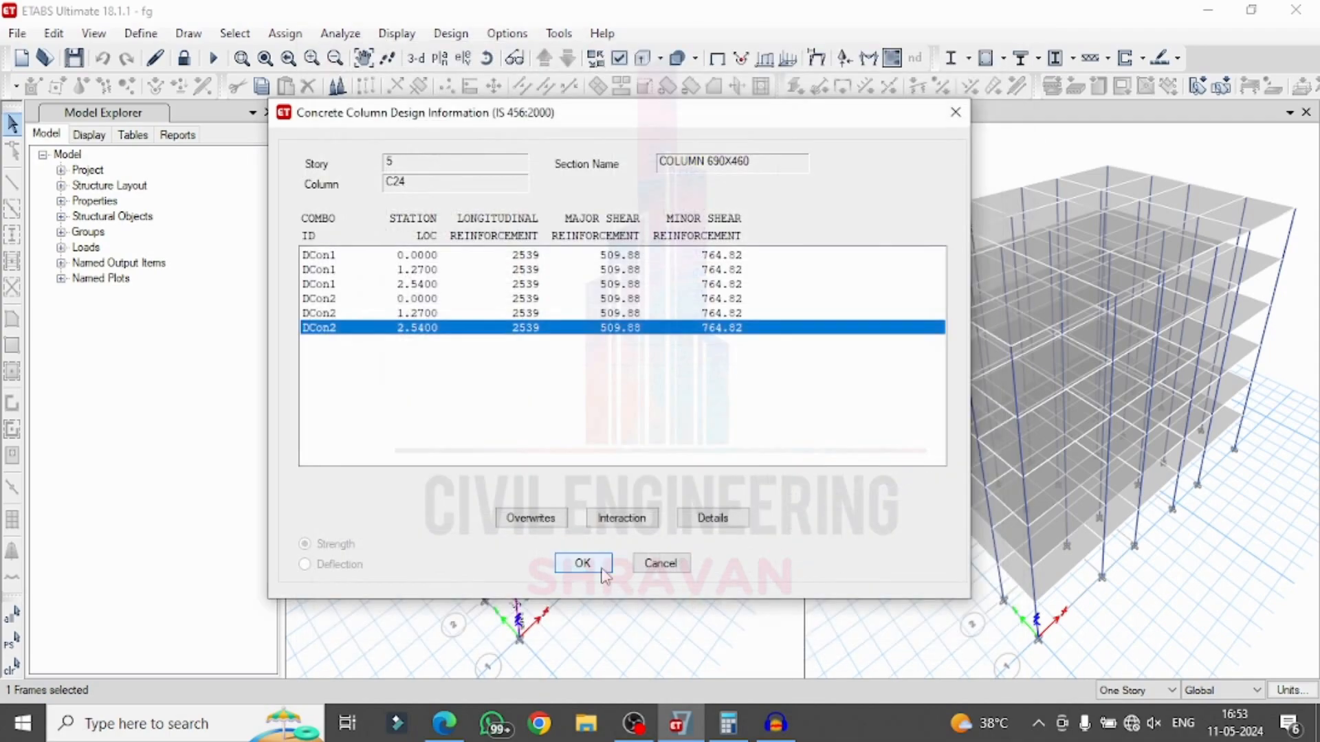
Step: Review the detailed design summary report of column C24 through to its second page, and close the report
left_click(697, 521)
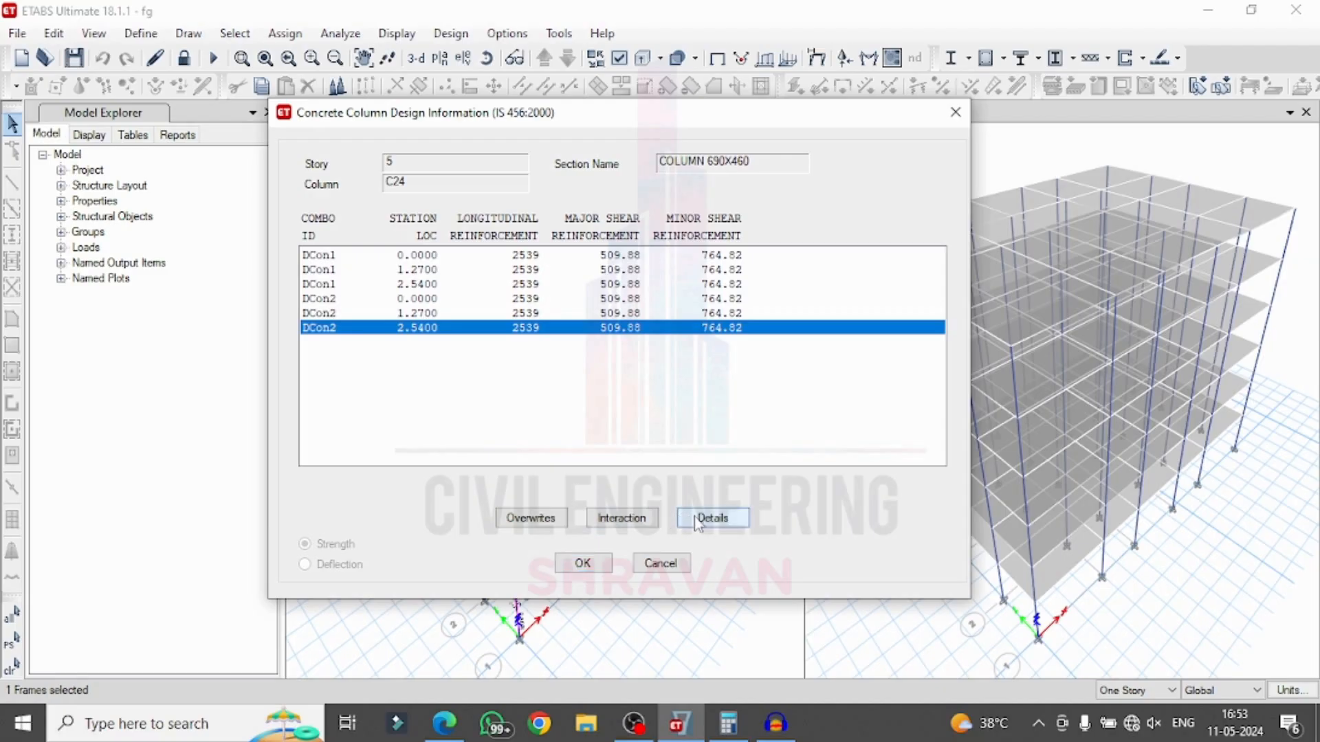
scroll(698, 272, "down", 5)
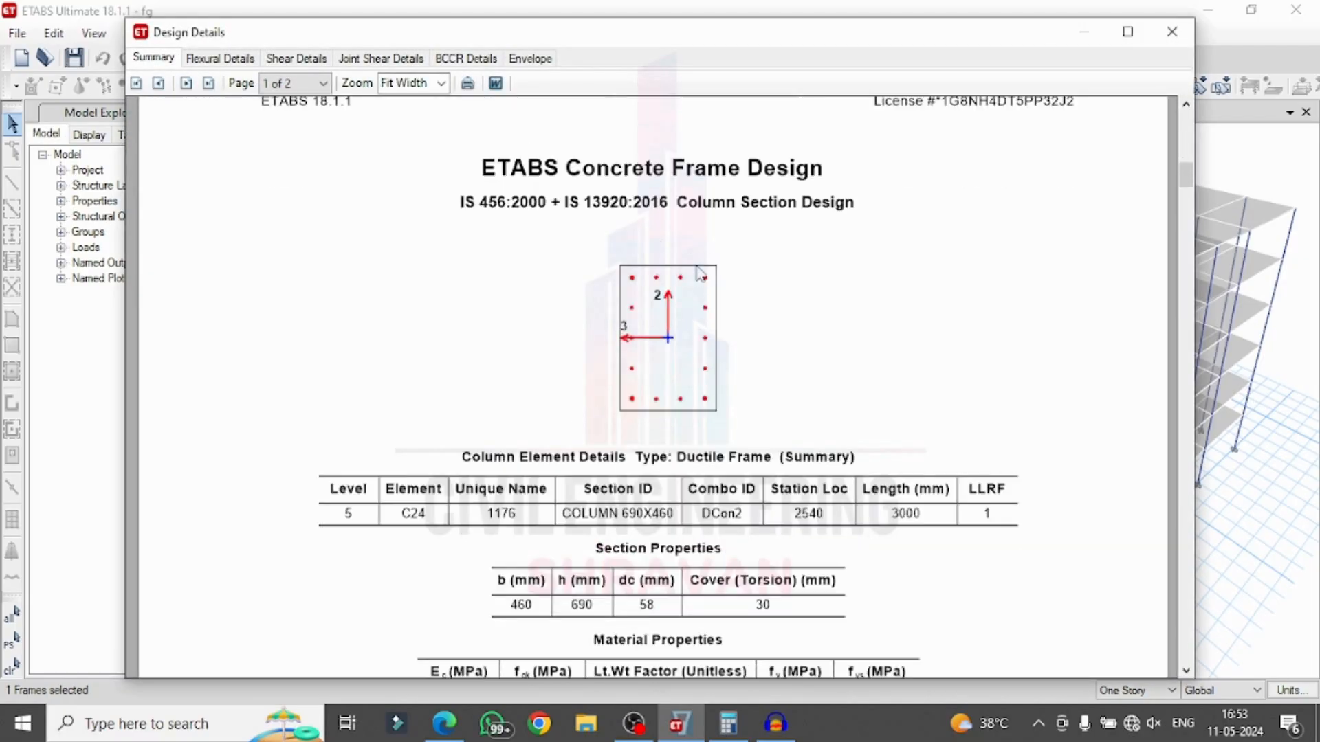
scroll(697, 272, "down", 15)
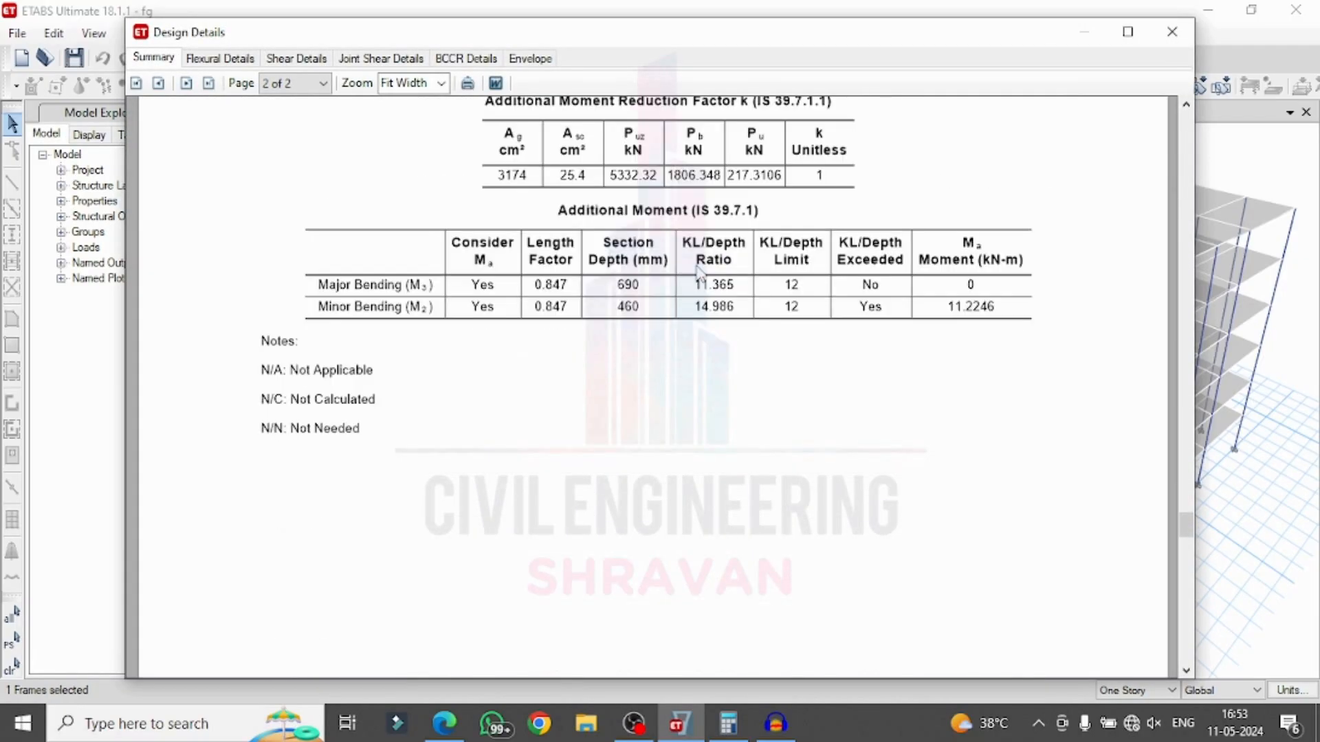
scroll(697, 272, "up", 5)
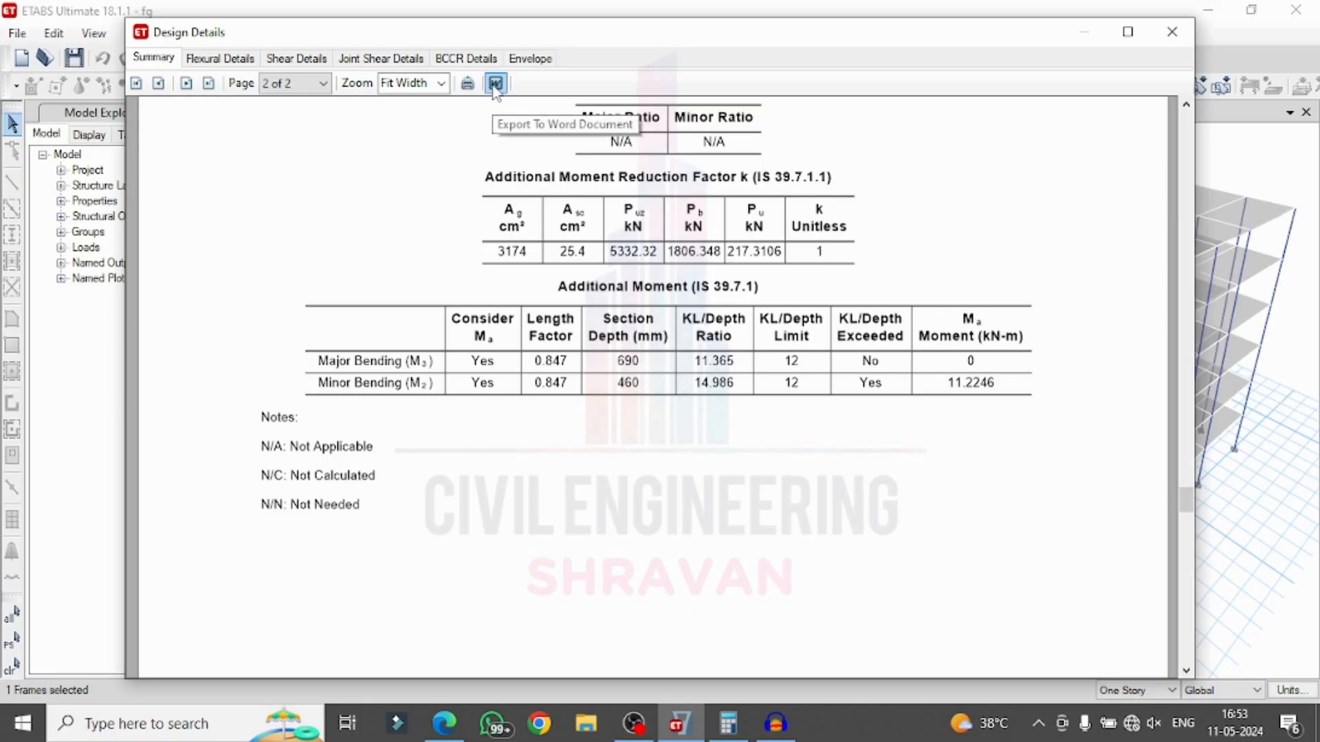
left_click(1170, 33)
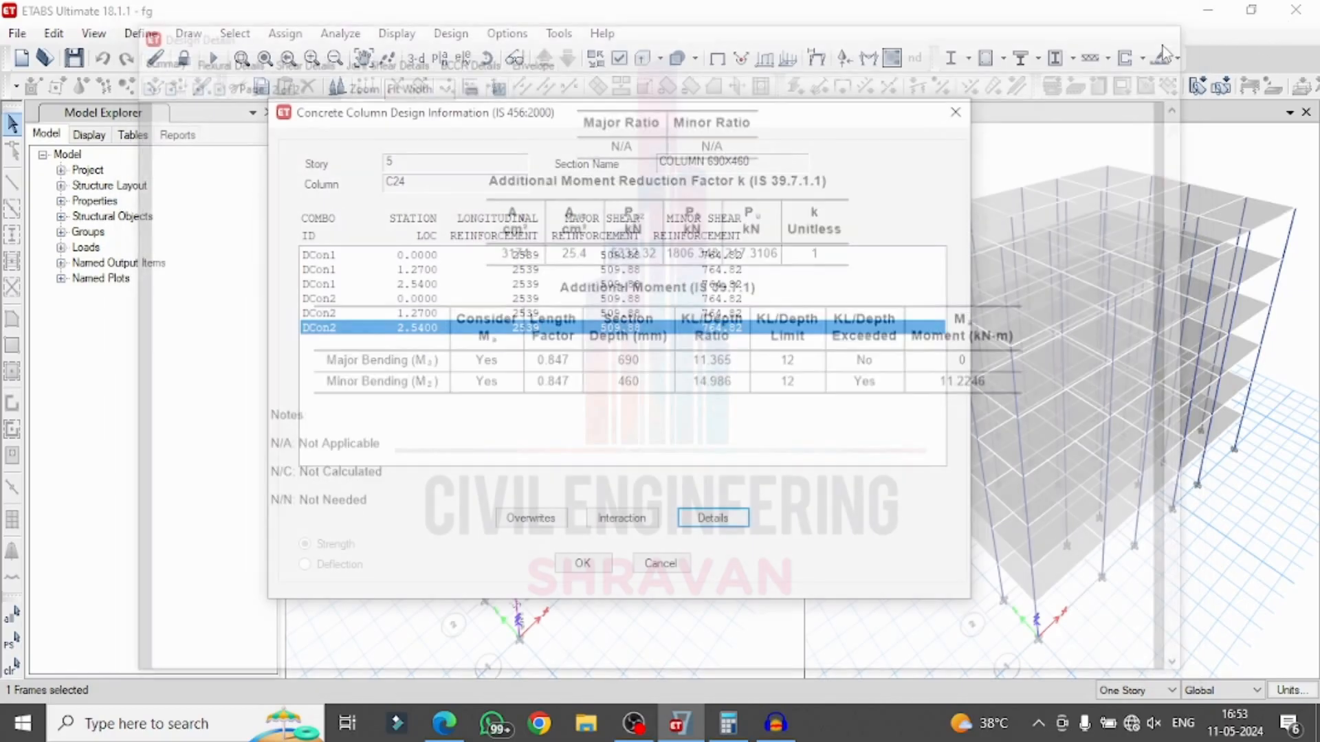
Step: Close the column's design information, review the design details summary of beam B1 on story 5, and close it
left_click(955, 112)
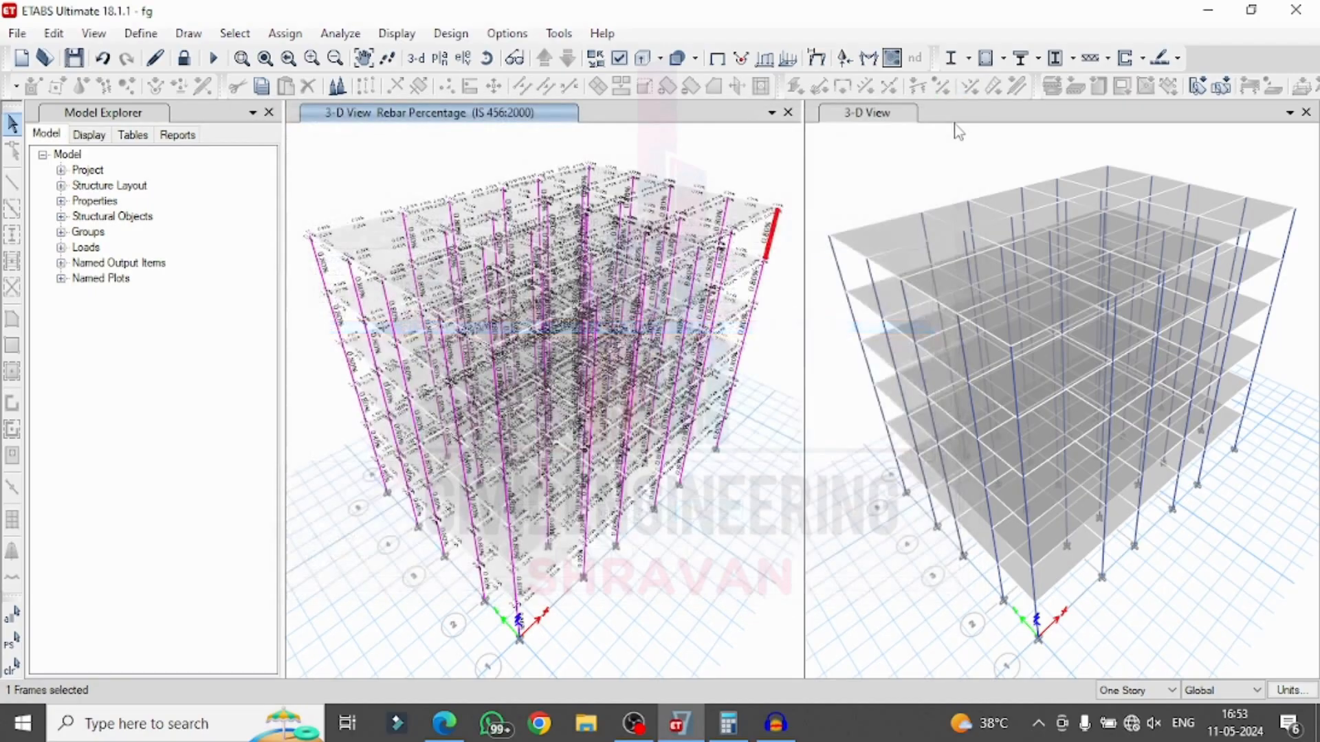
right_click(376, 219)
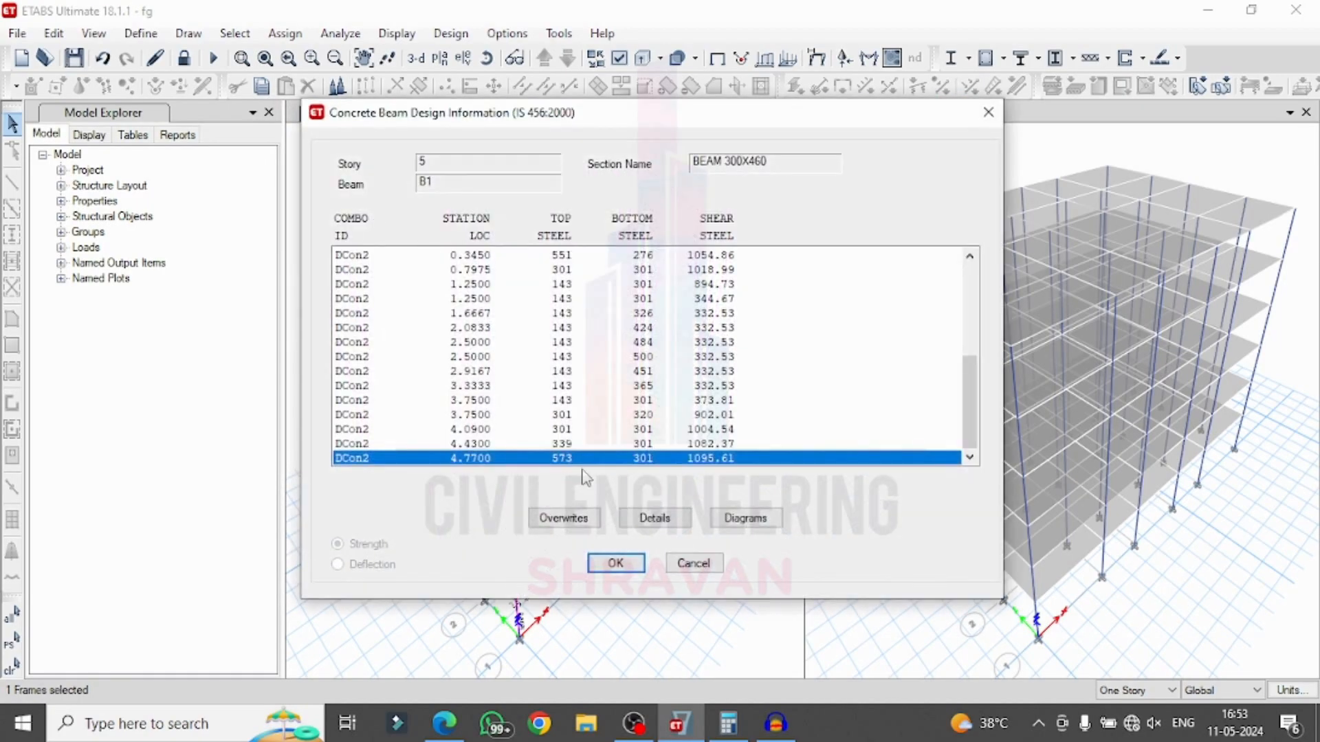
left_click(664, 522)
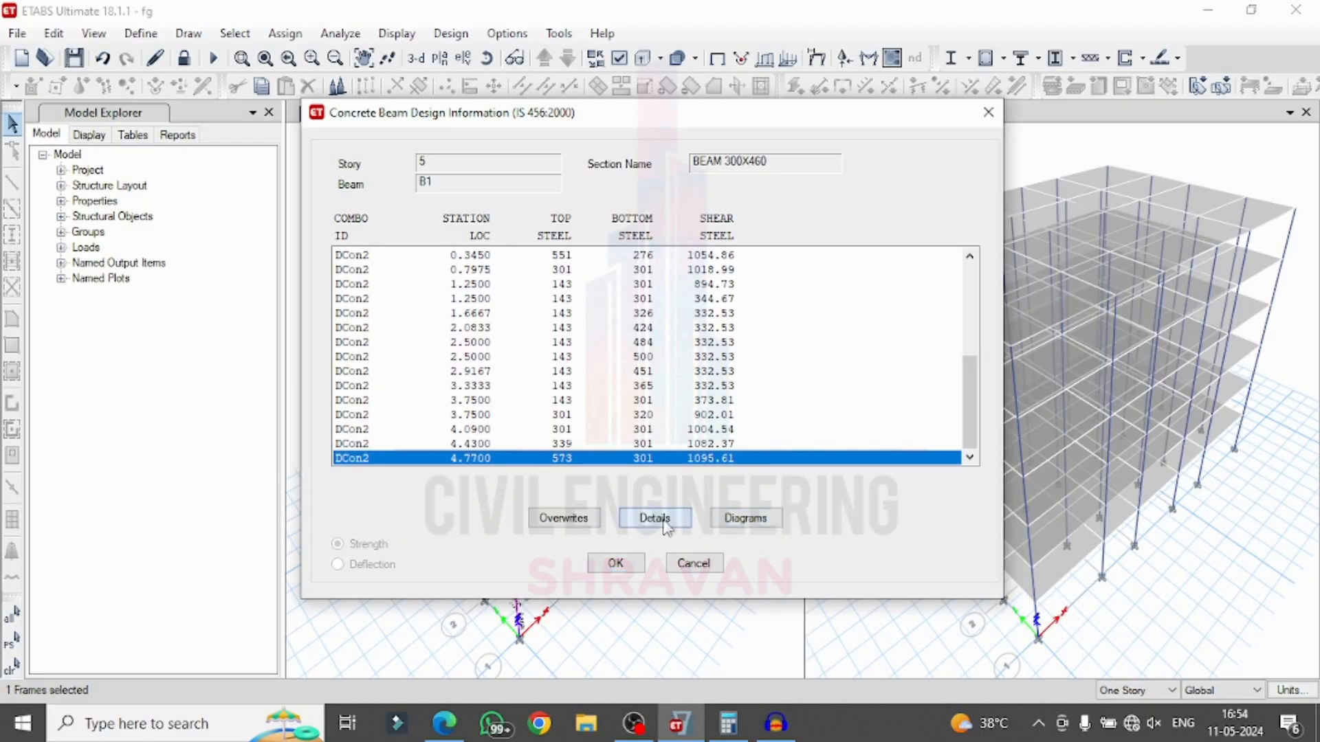
scroll(695, 275, "down", 20)
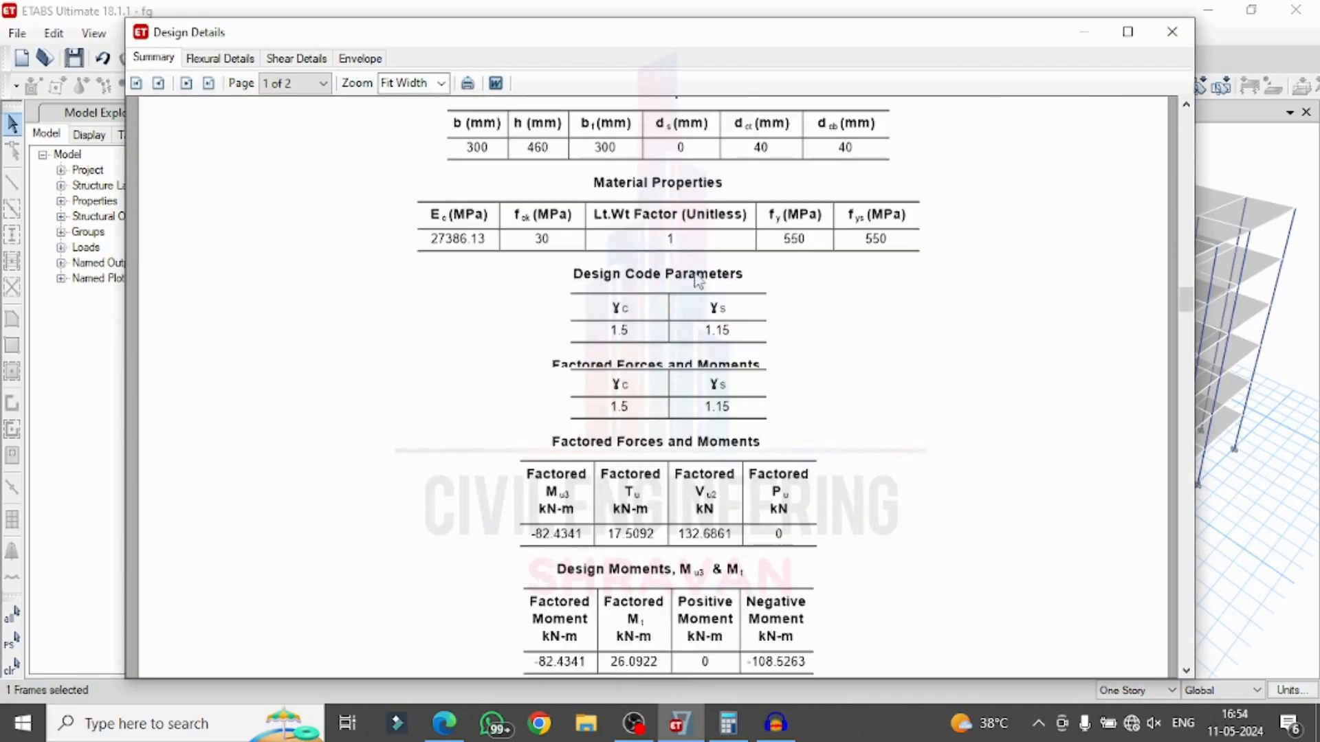
left_click(1172, 32)
left_click(987, 112)
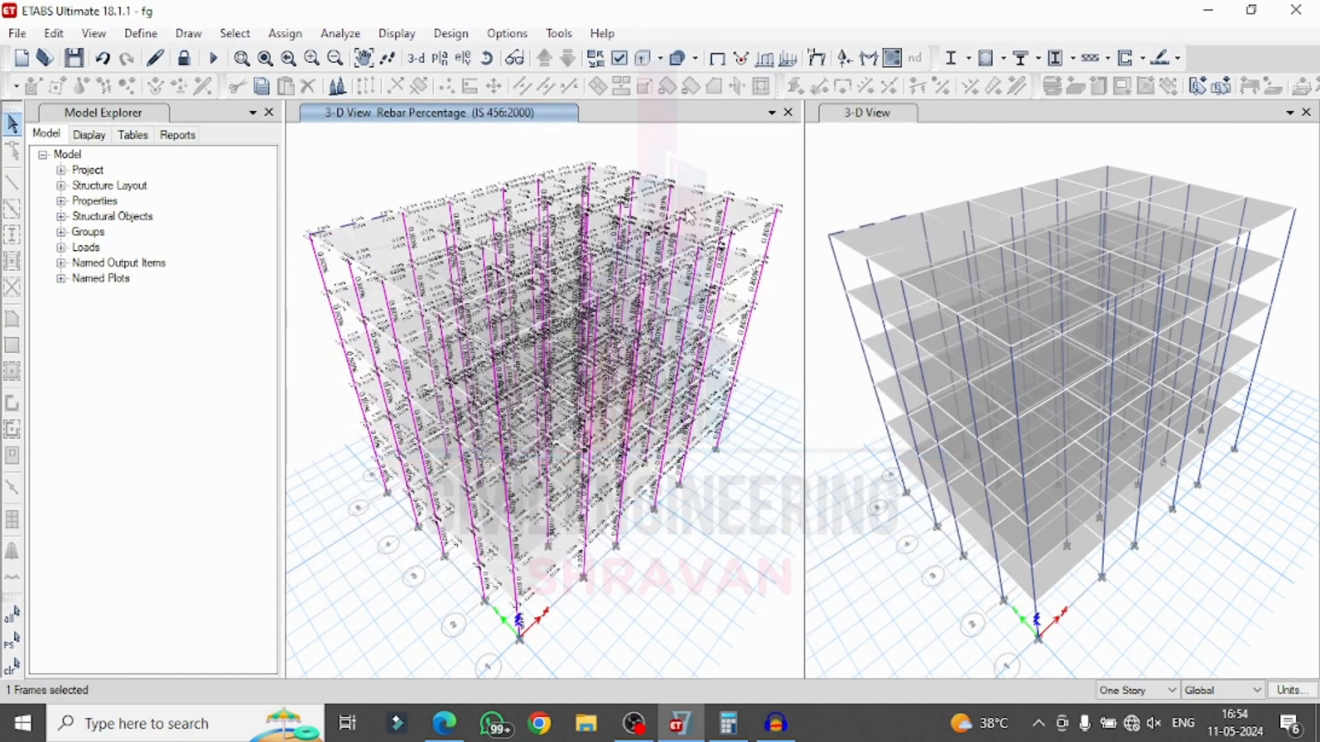
Step: Set the design code to IS 456:2000 in the concrete slab design preferences and accept them
left_click(448, 34)
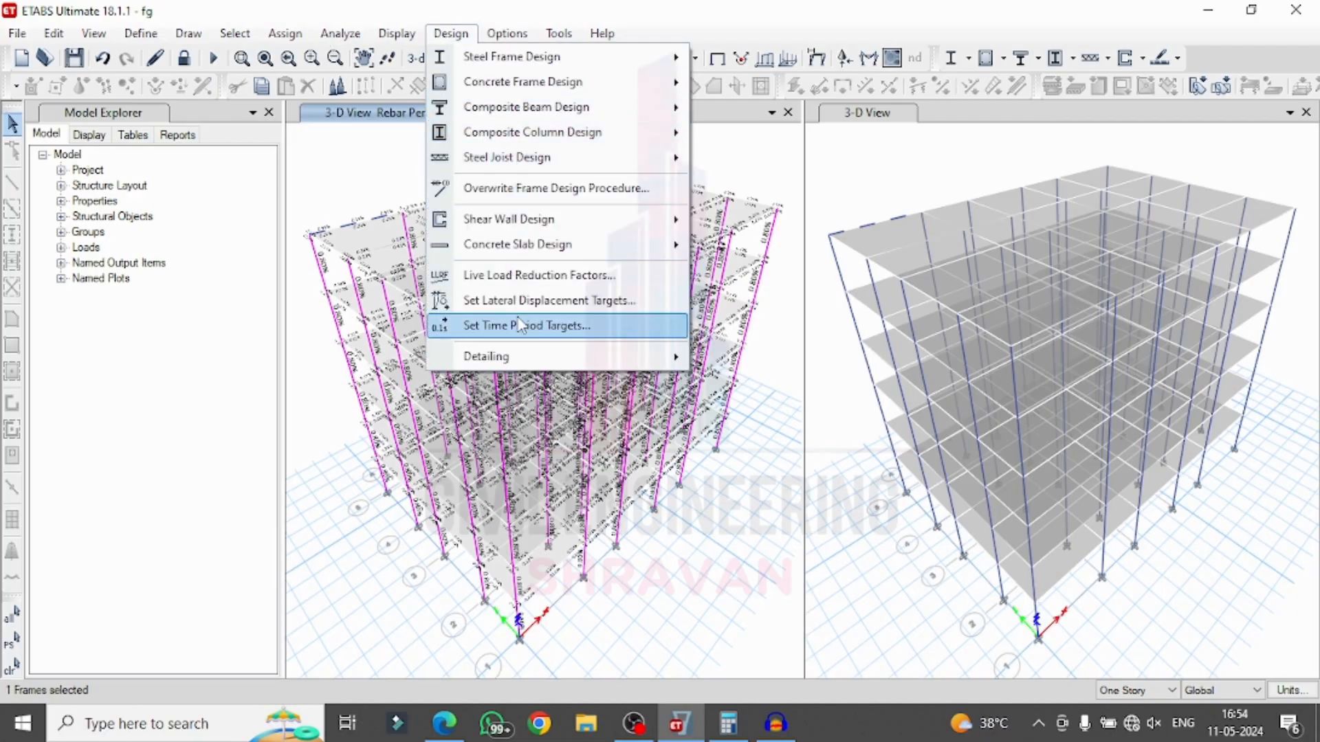
mouse_move(512, 246)
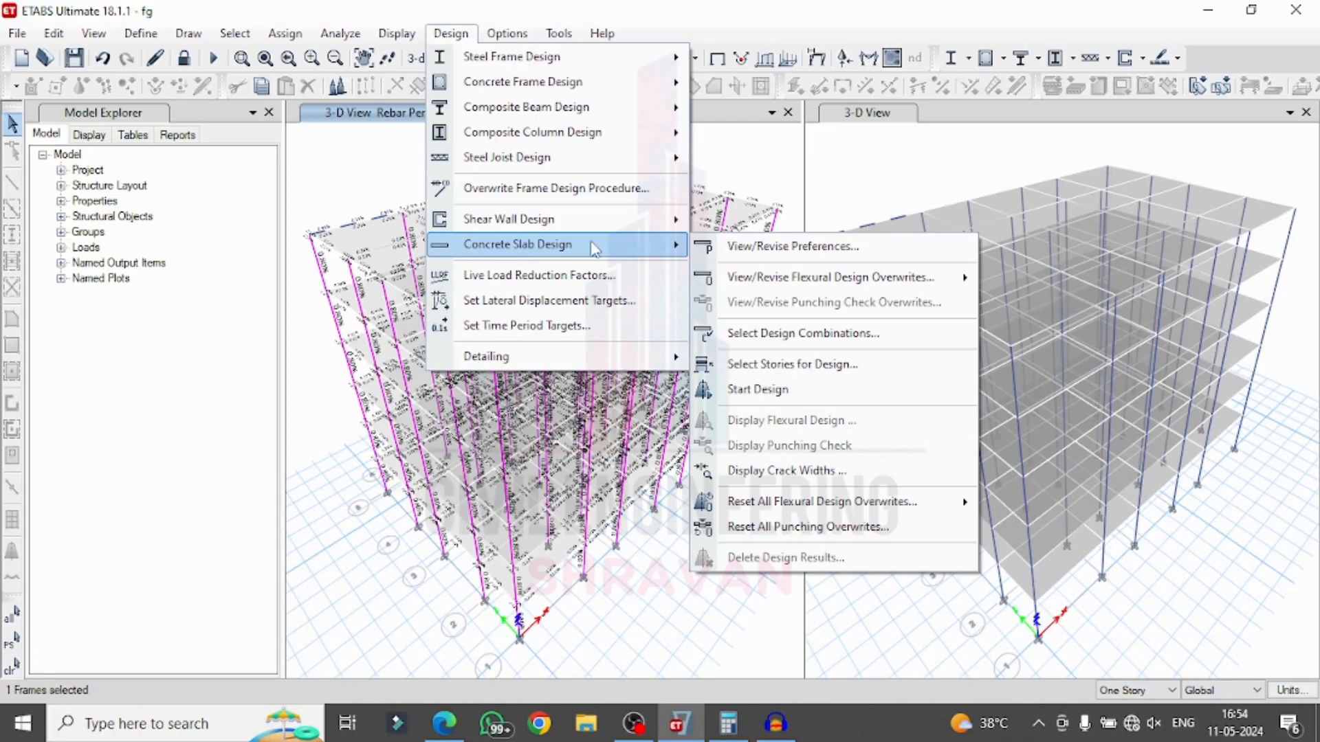
left_click(766, 242)
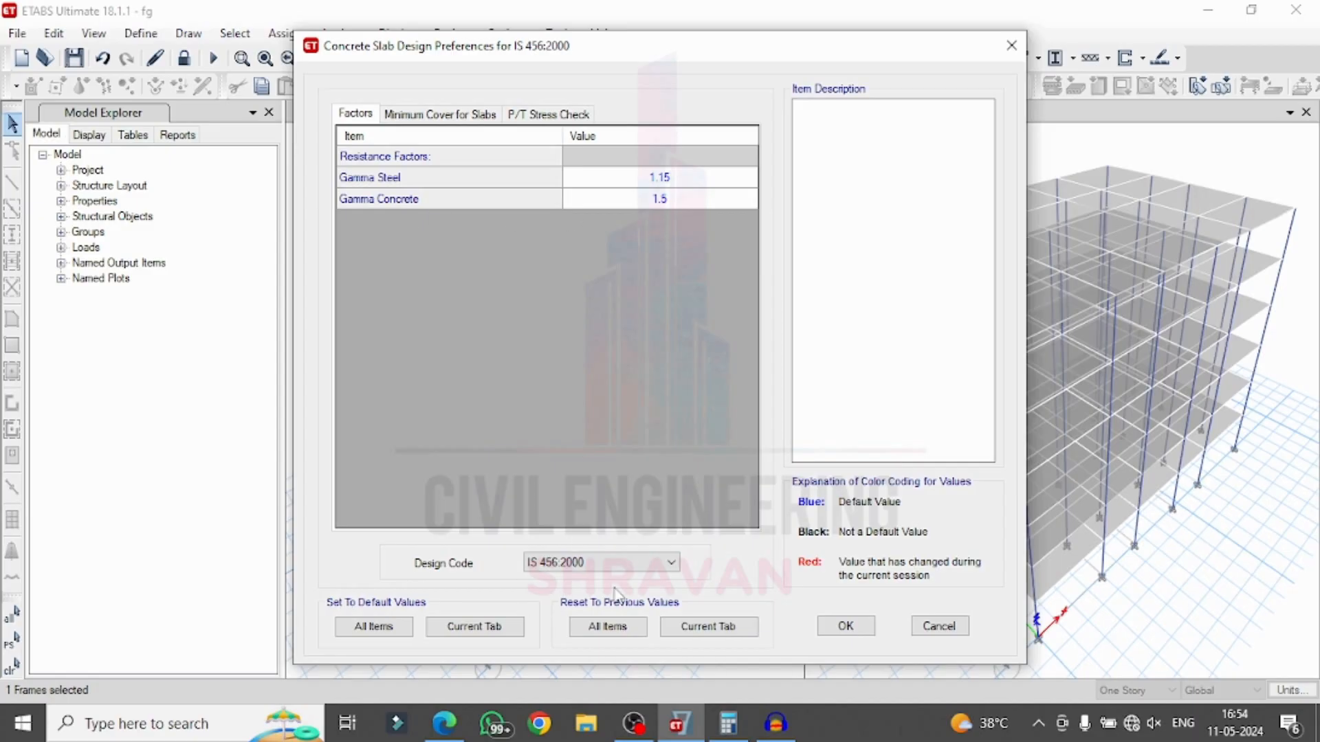
left_click(595, 562)
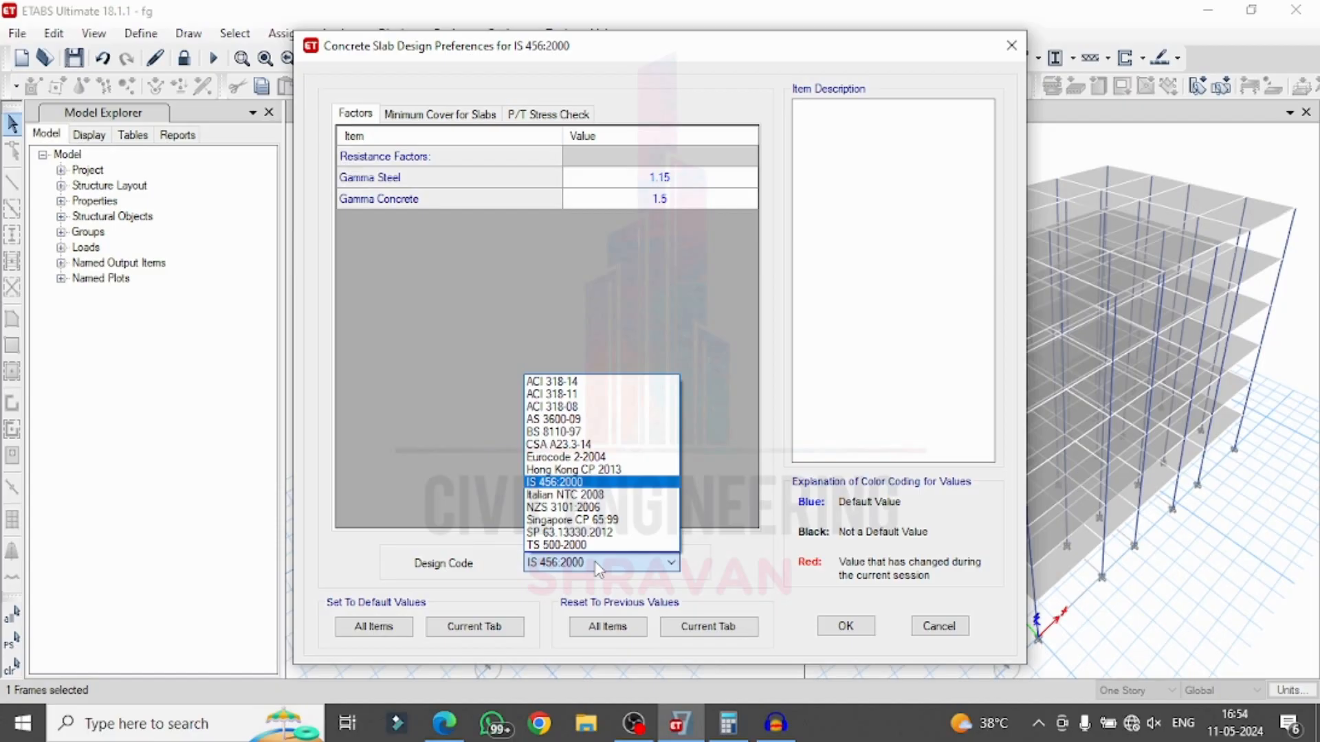
left_click(595, 563)
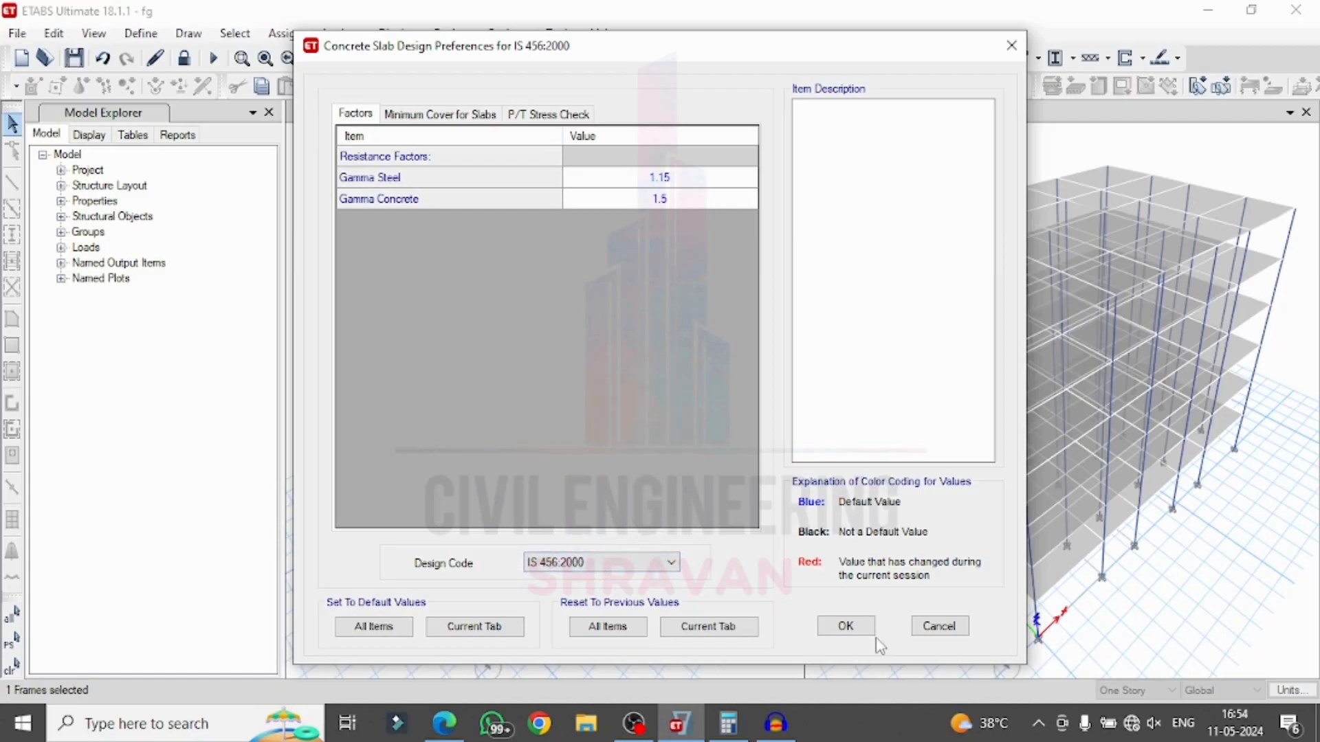
left_click(604, 563)
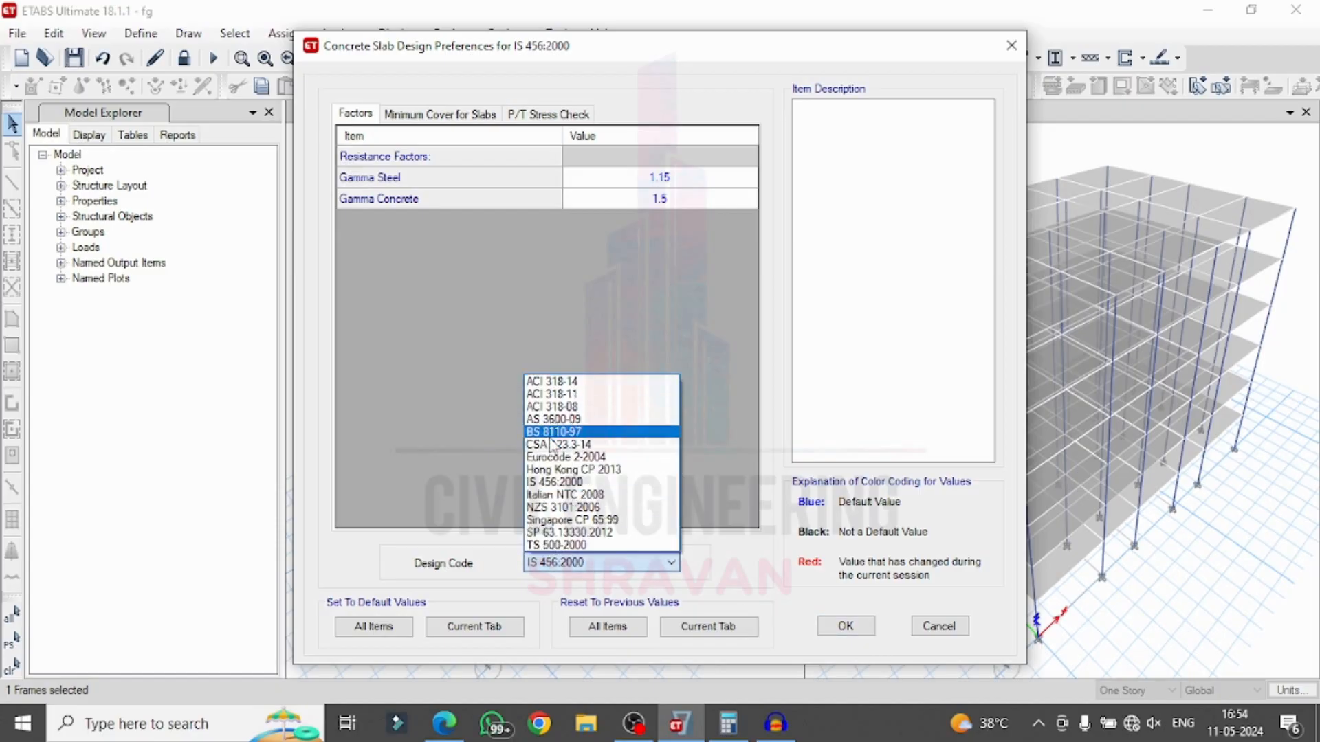
left_click(545, 481)
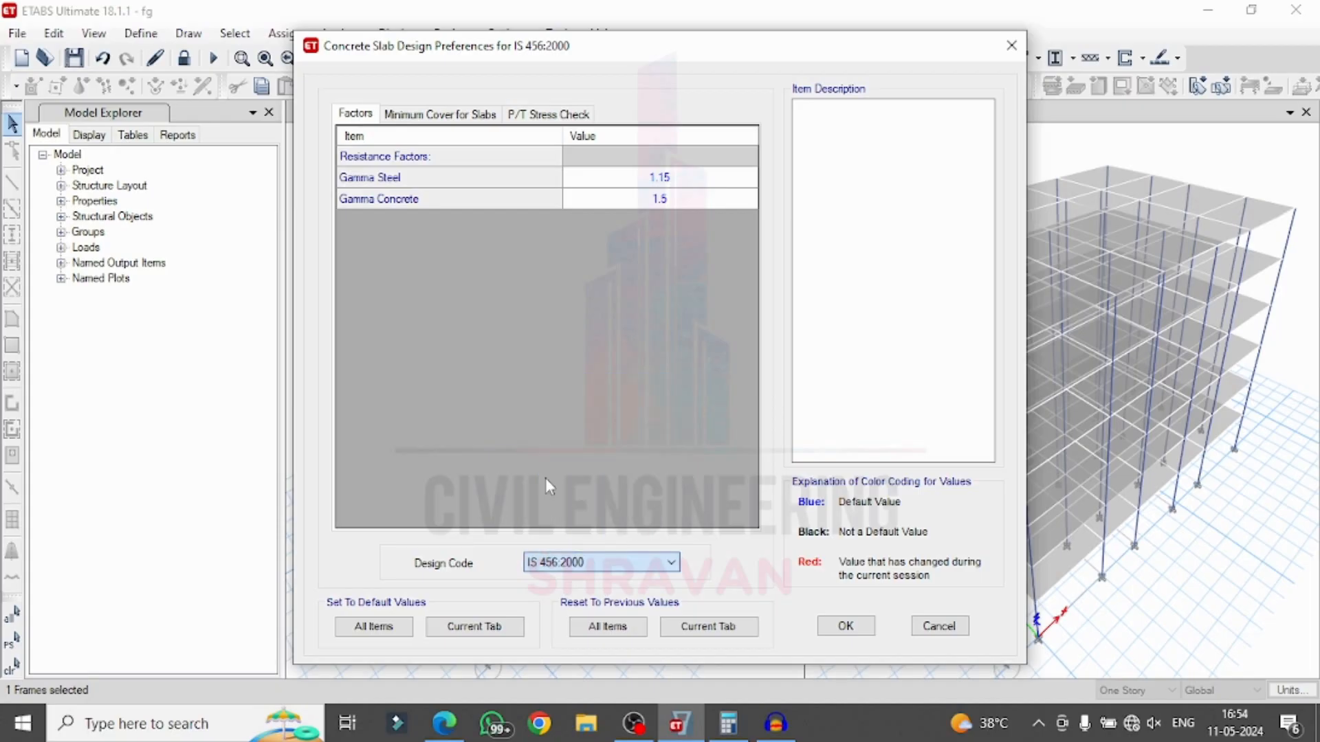
left_click(846, 627)
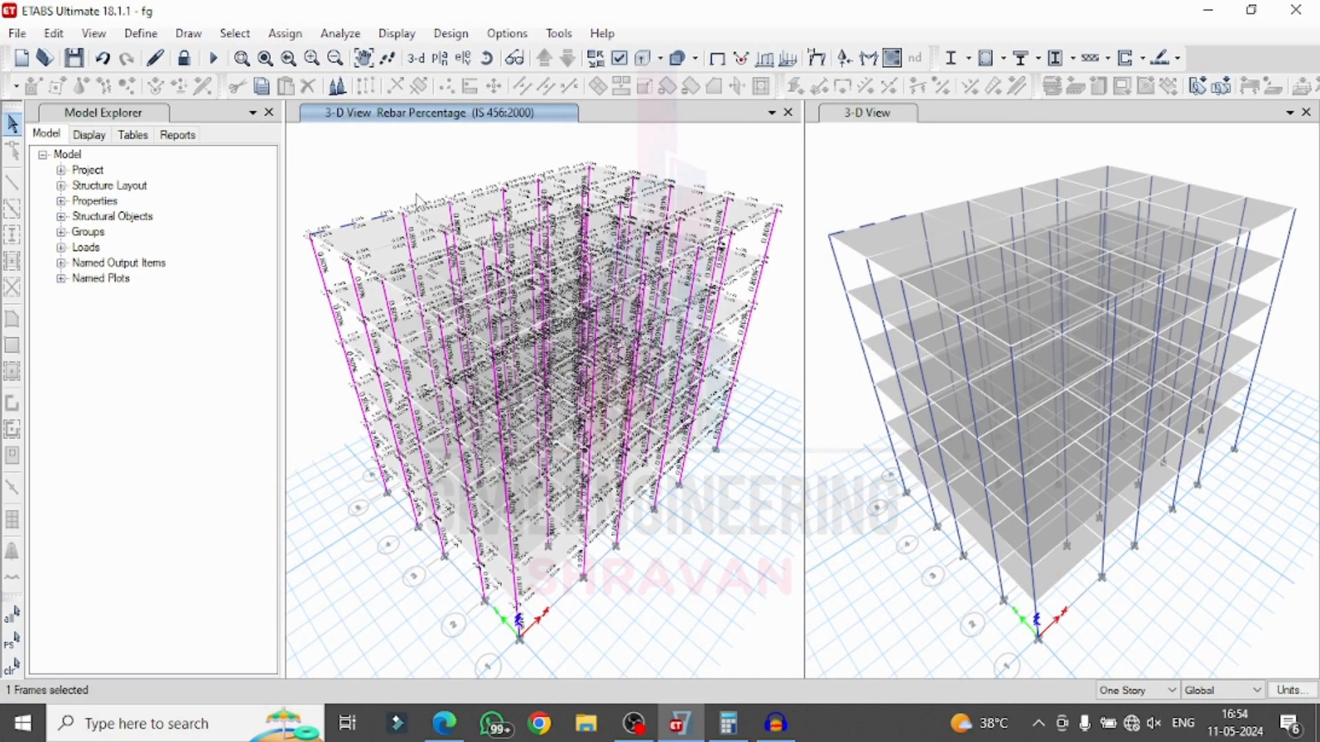
Step: Run the concrete slab design for stories 5, 4, 3, 2, 1 and G
left_click(450, 33)
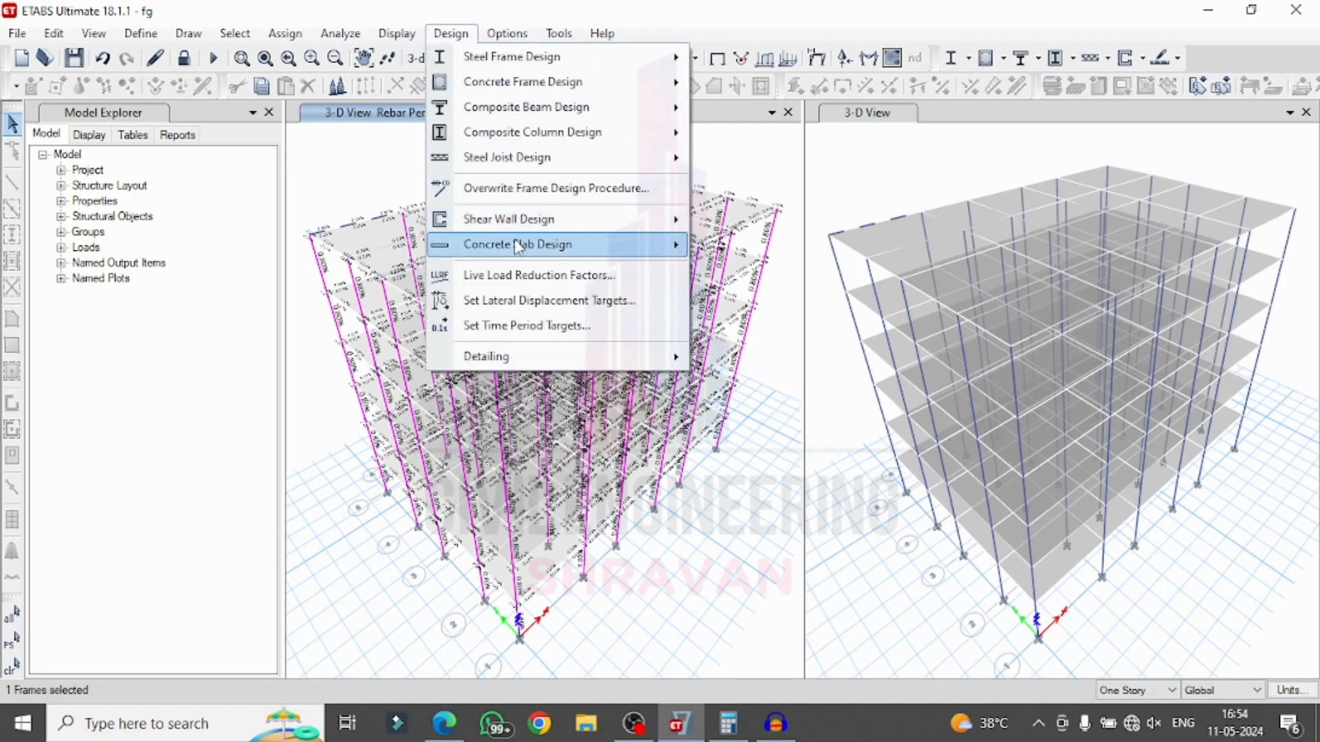
mouse_move(514, 253)
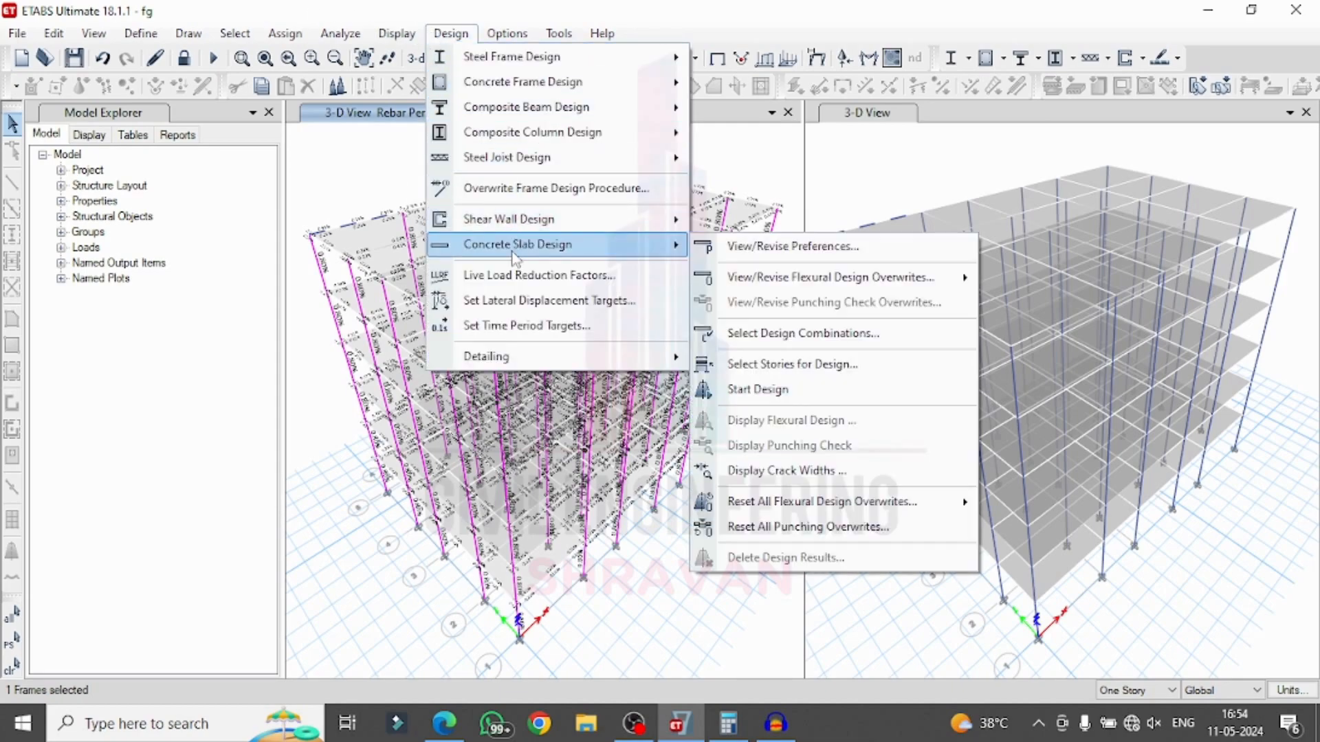
left_click(773, 391)
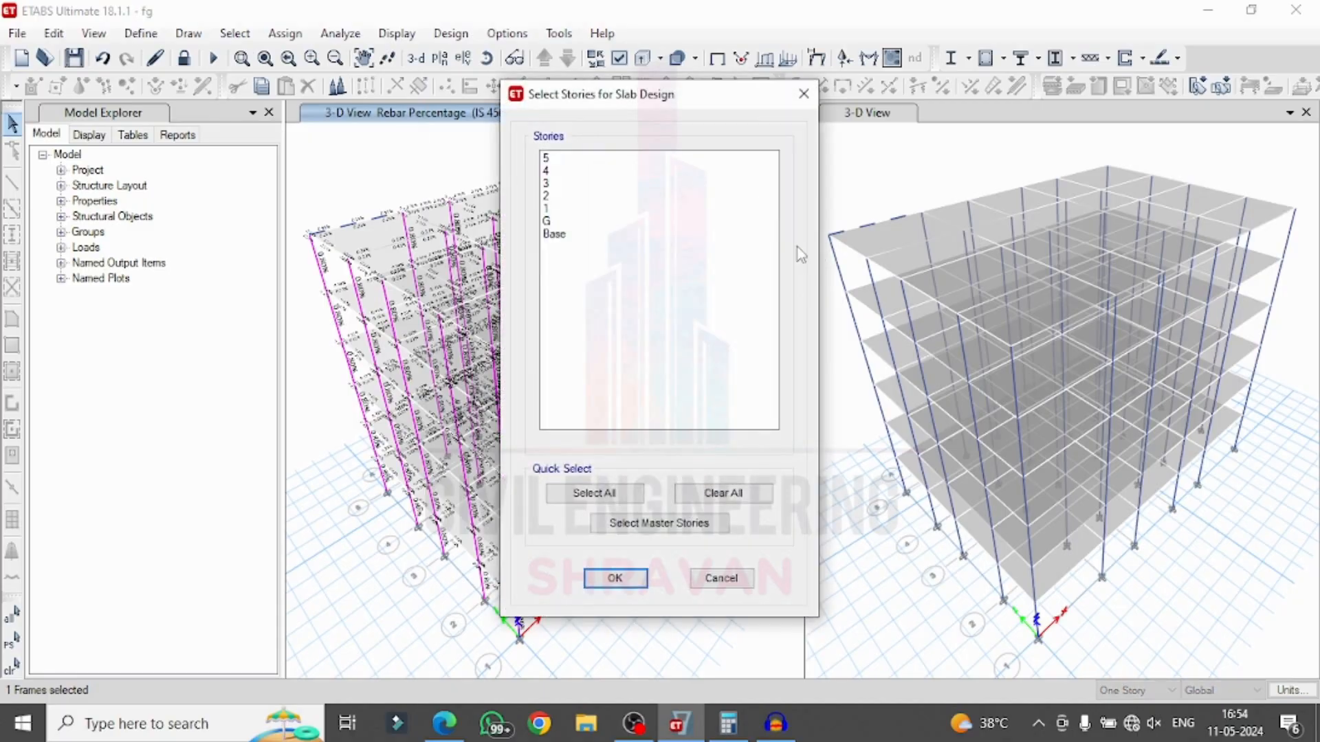
left_click(577, 162)
left_click_drag(577, 163, 627, 223)
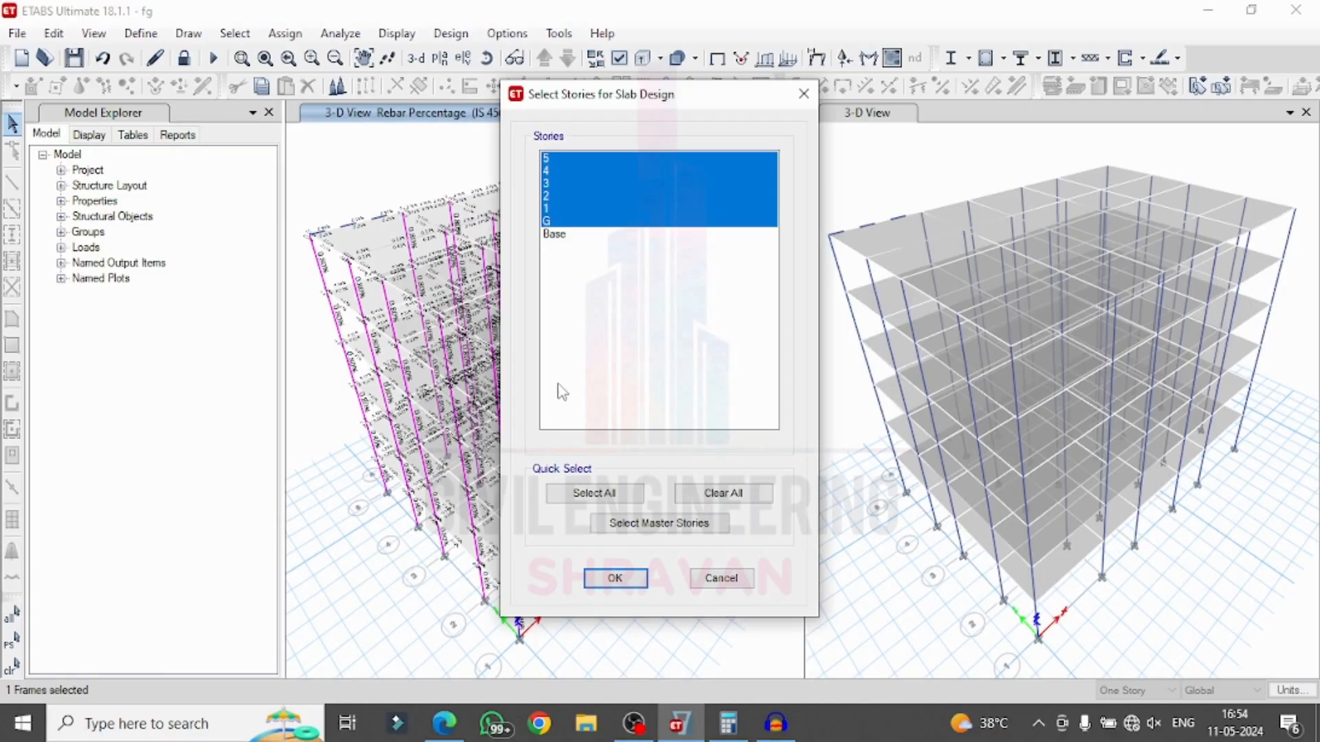
left_click(614, 578)
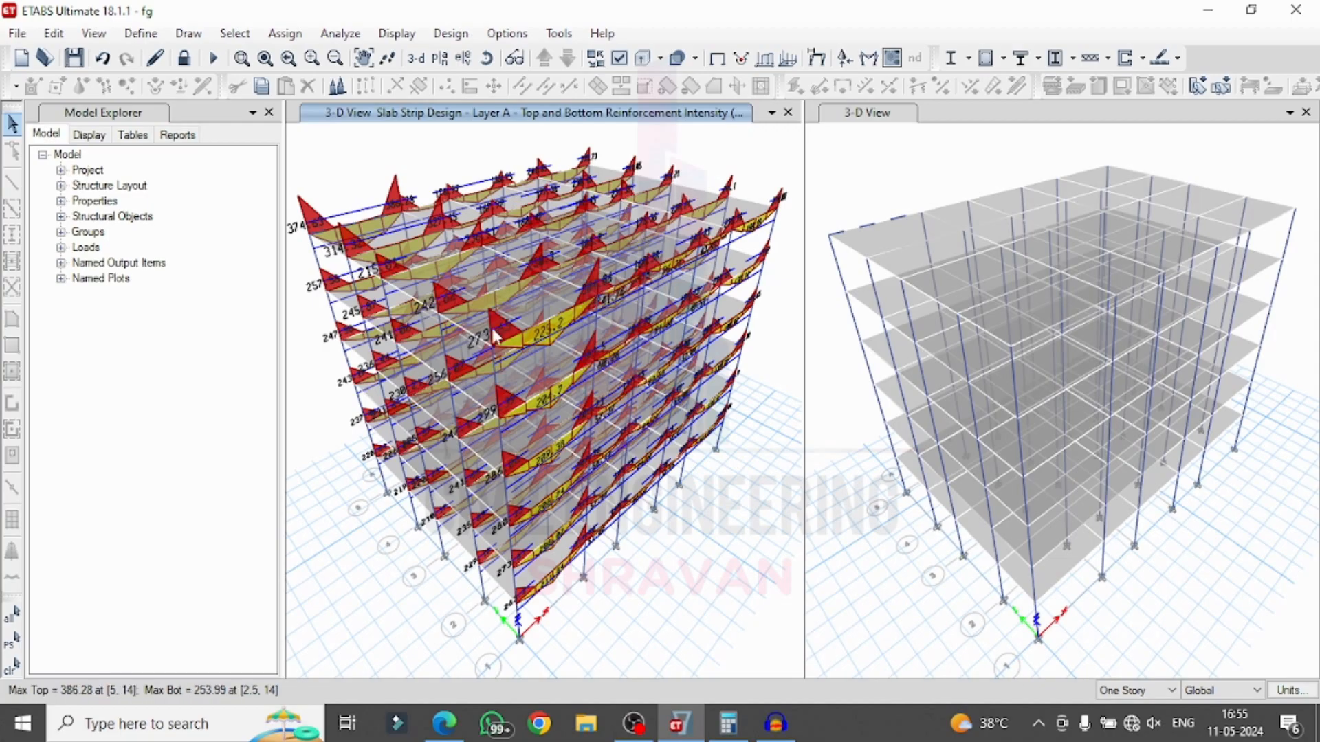
Step: Examine the top and bottom reinforcement intensity labels on the Layer A slab strips up close and across the whole building
scroll(526, 352, "up", 3)
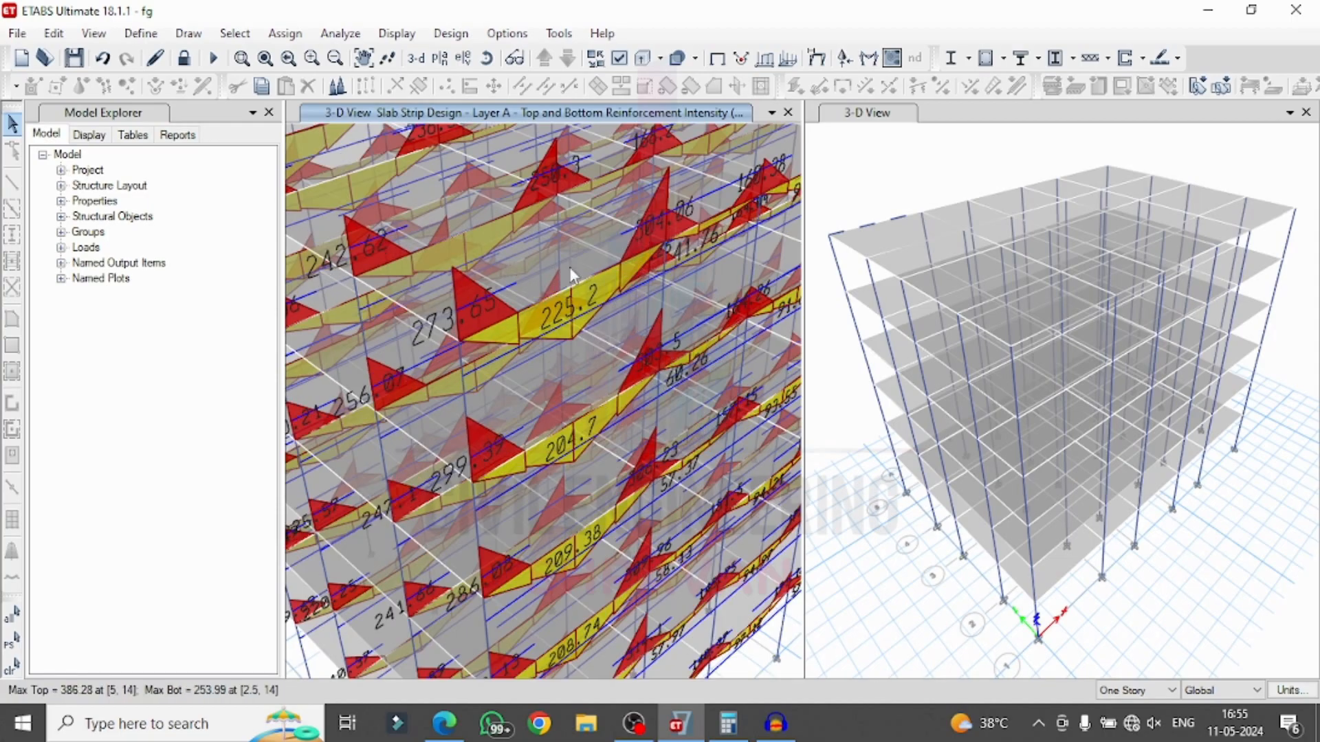
scroll(570, 267, "up", 2)
scroll(569, 266, "up", 1)
scroll(569, 266, "down", 3)
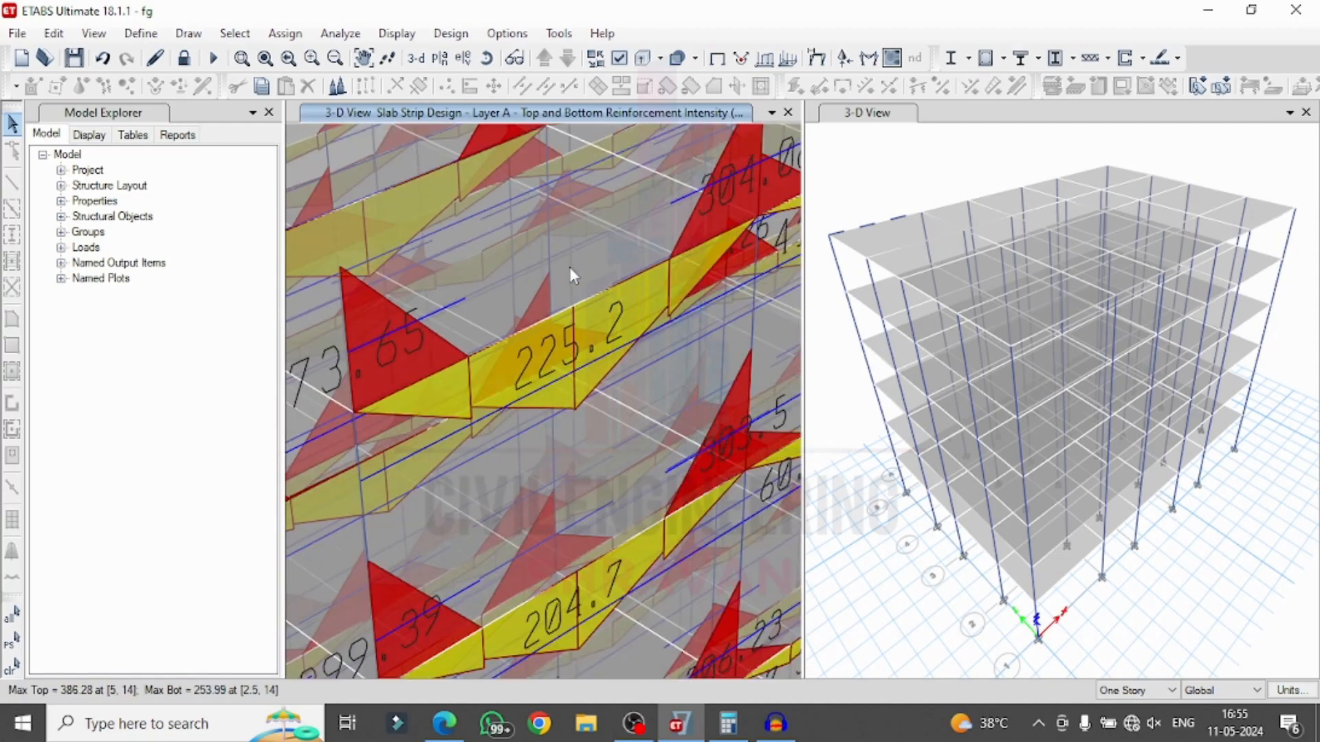
scroll(570, 267, "down", 3)
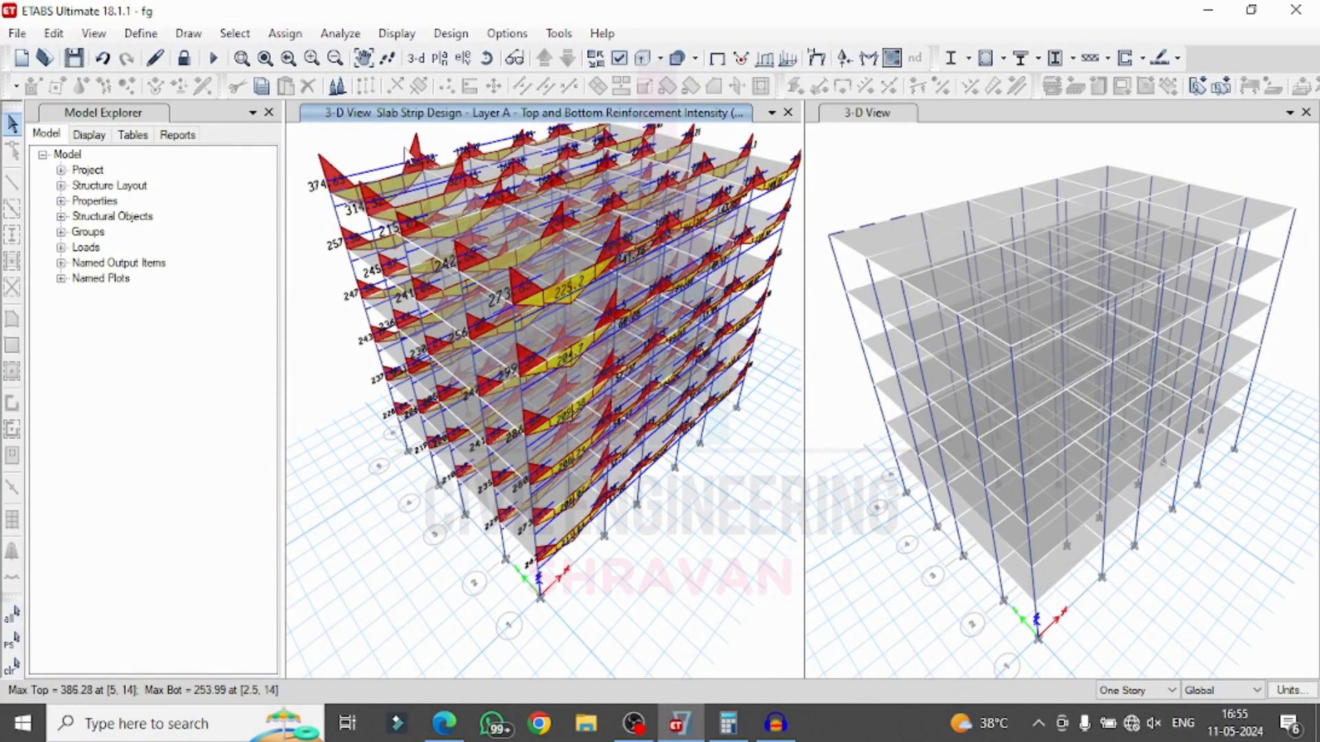
scroll(567, 200, "up", 3)
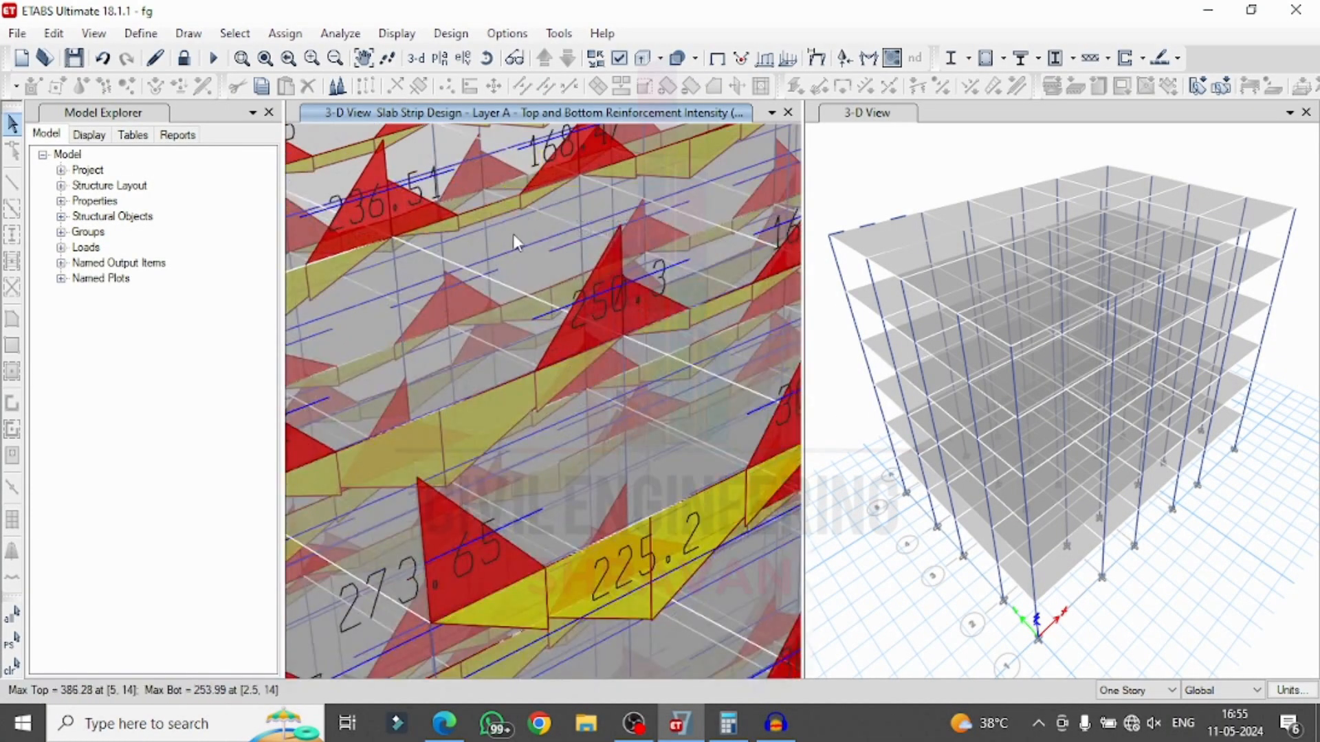
scroll(509, 253, "down", 5)
scroll(584, 275, "up", 2)
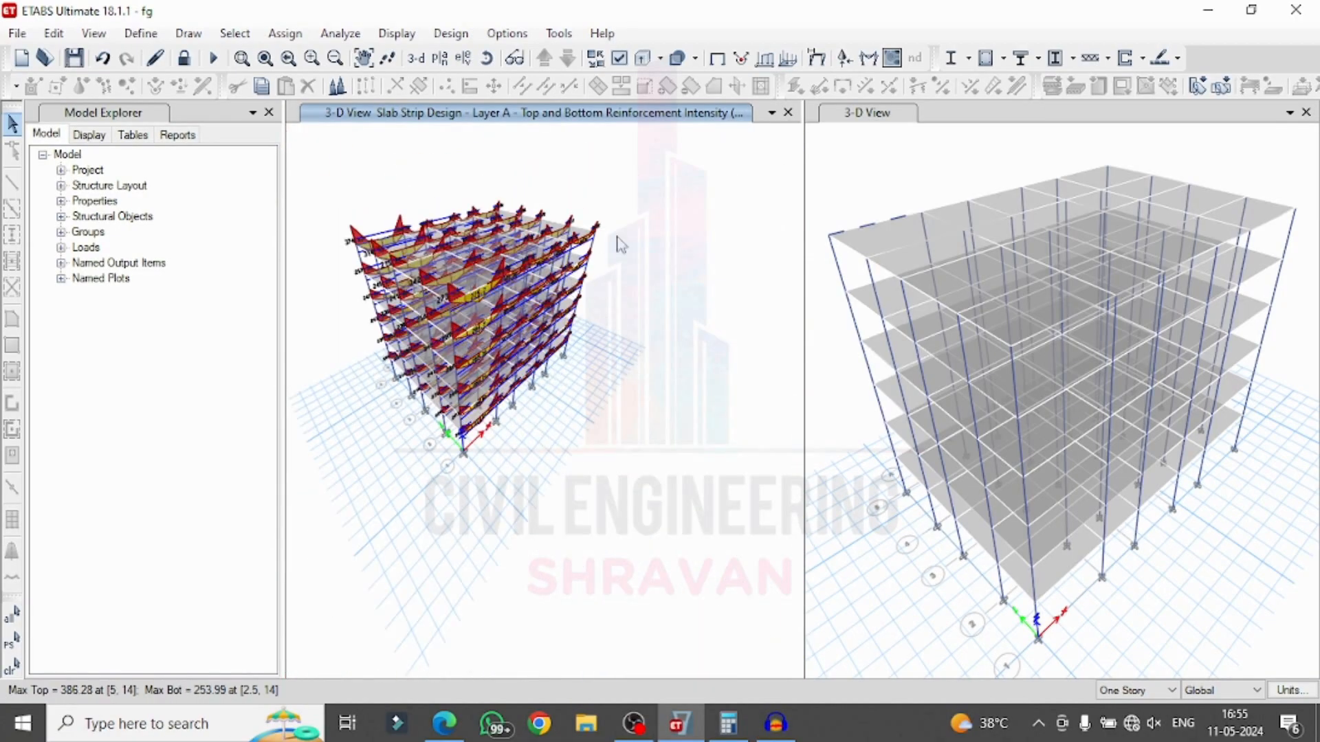
Step: Save the building model with its slab design and close ETABS
left_click(17, 33)
left_click(49, 139)
scroll(459, 185, "up", 3)
scroll(459, 185, "down", 3)
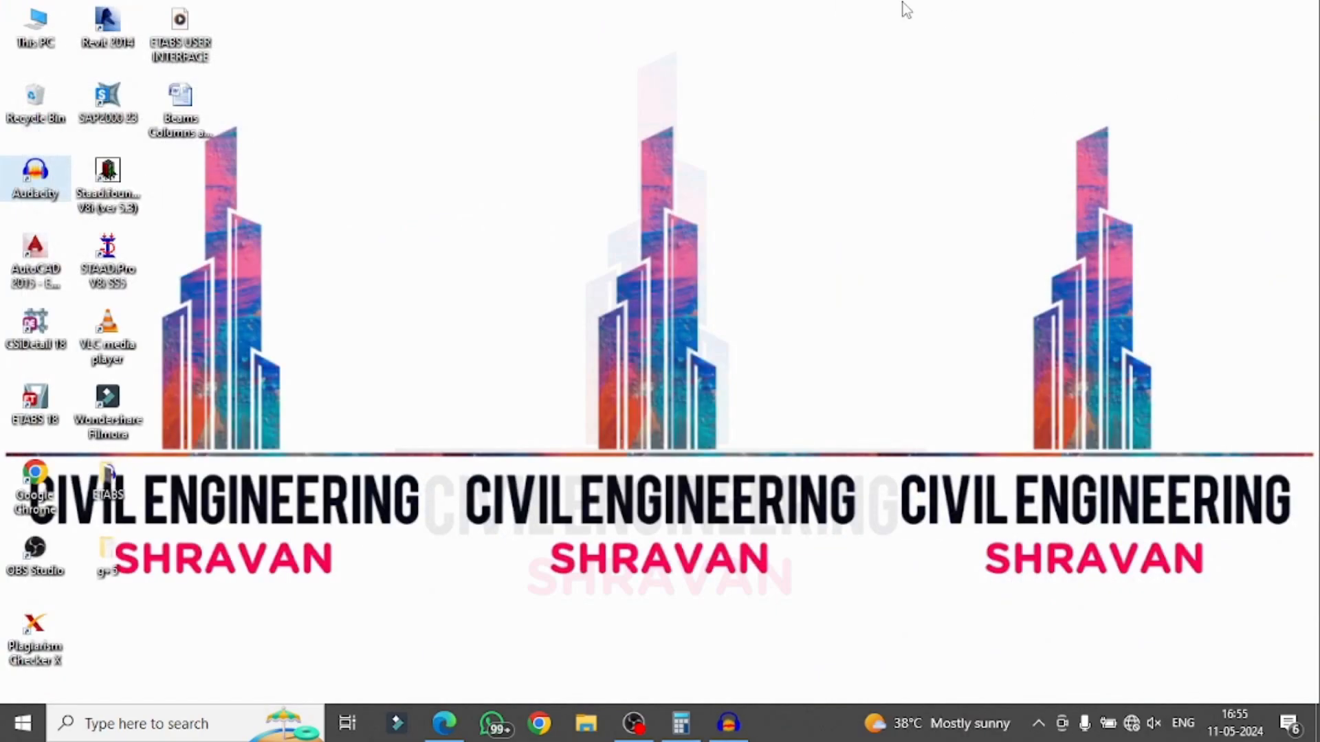
Step: Launch CSiDetail, start a new detailing project, and load the ETABS model file fg from the g+5 folder
double_click(34, 323)
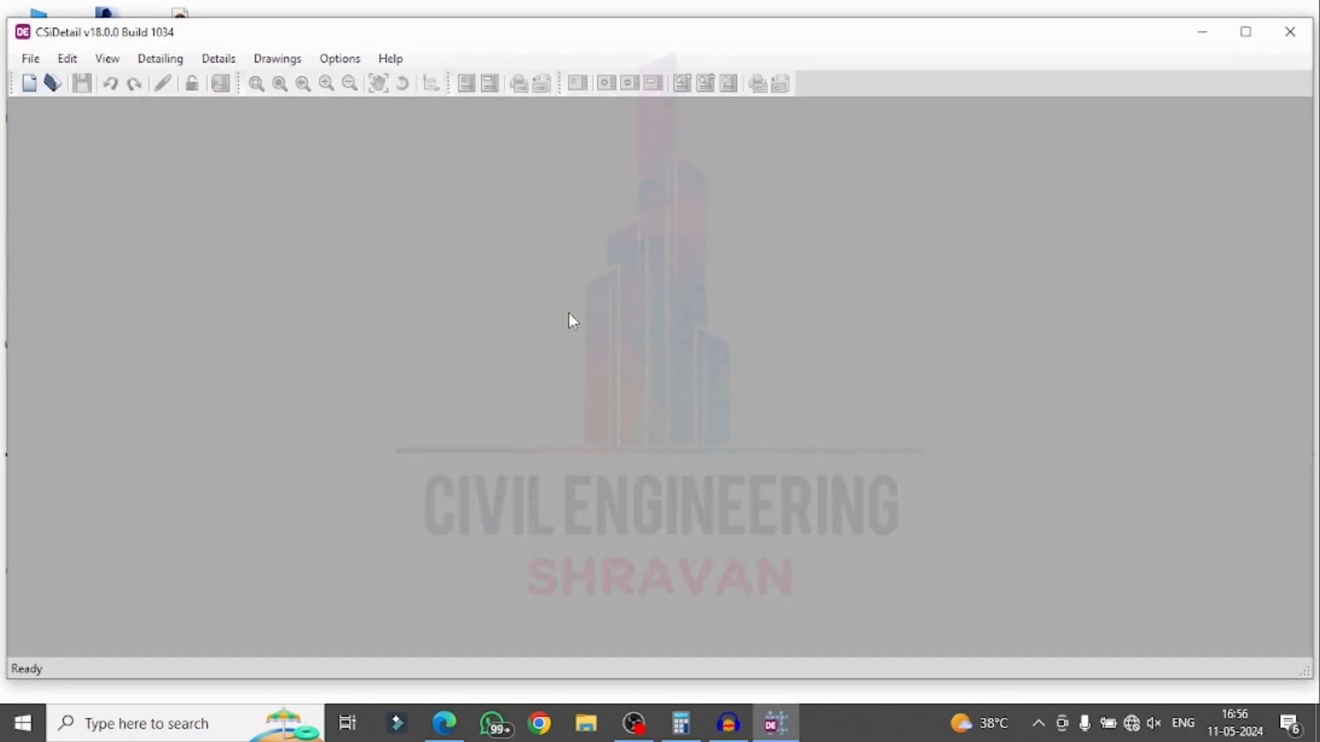
left_click(1245, 33)
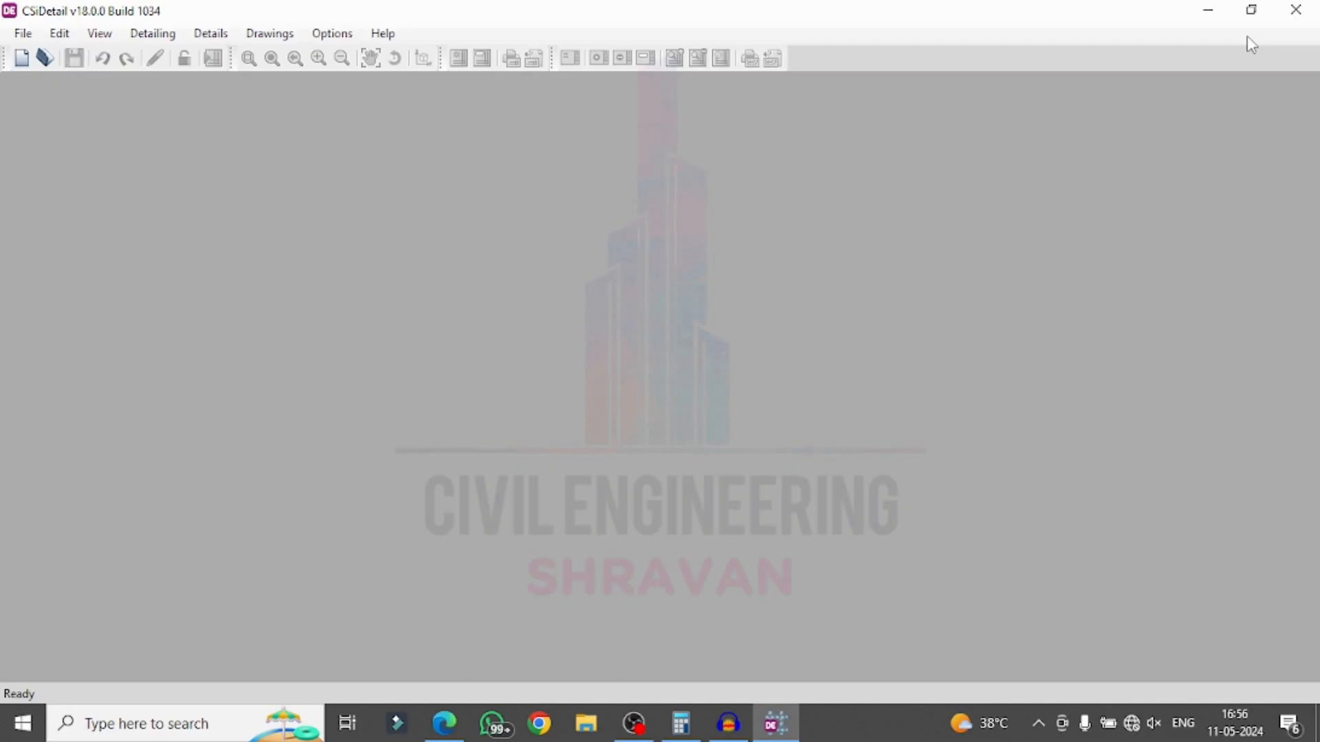
left_click(24, 35)
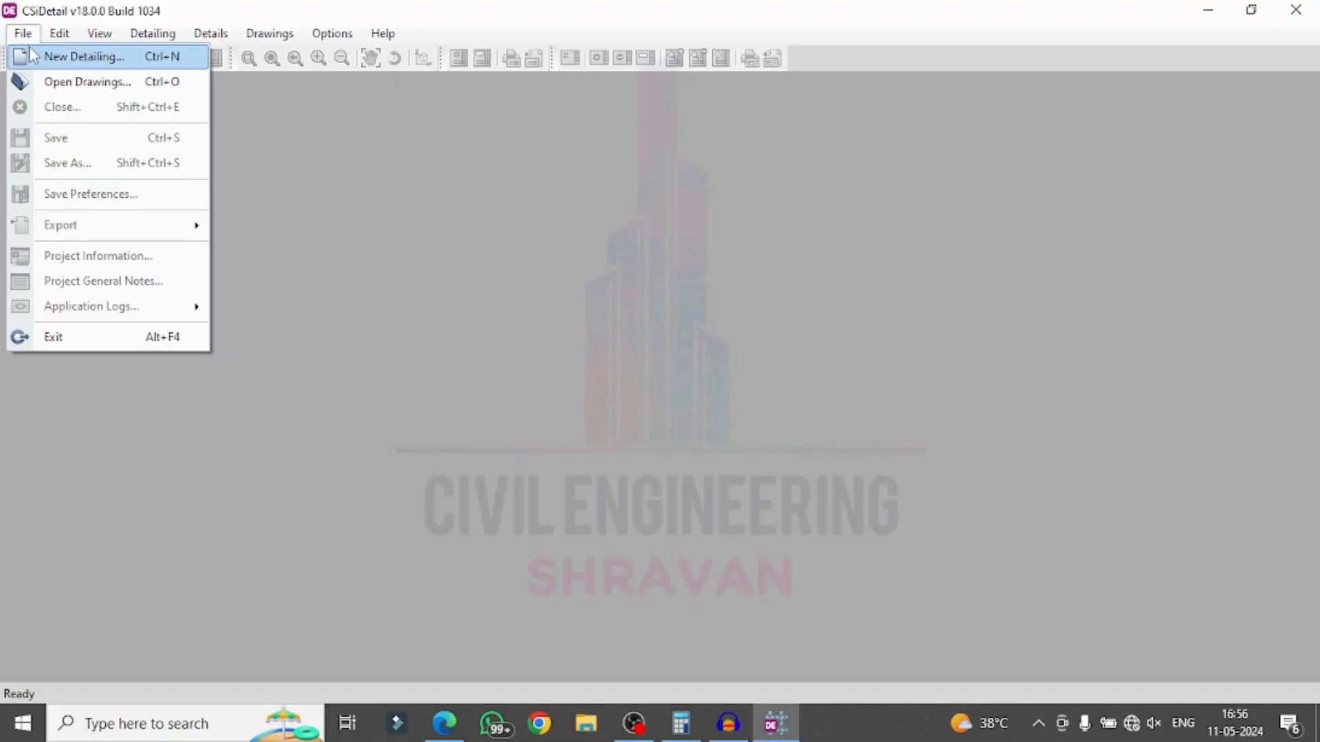
left_click(30, 50)
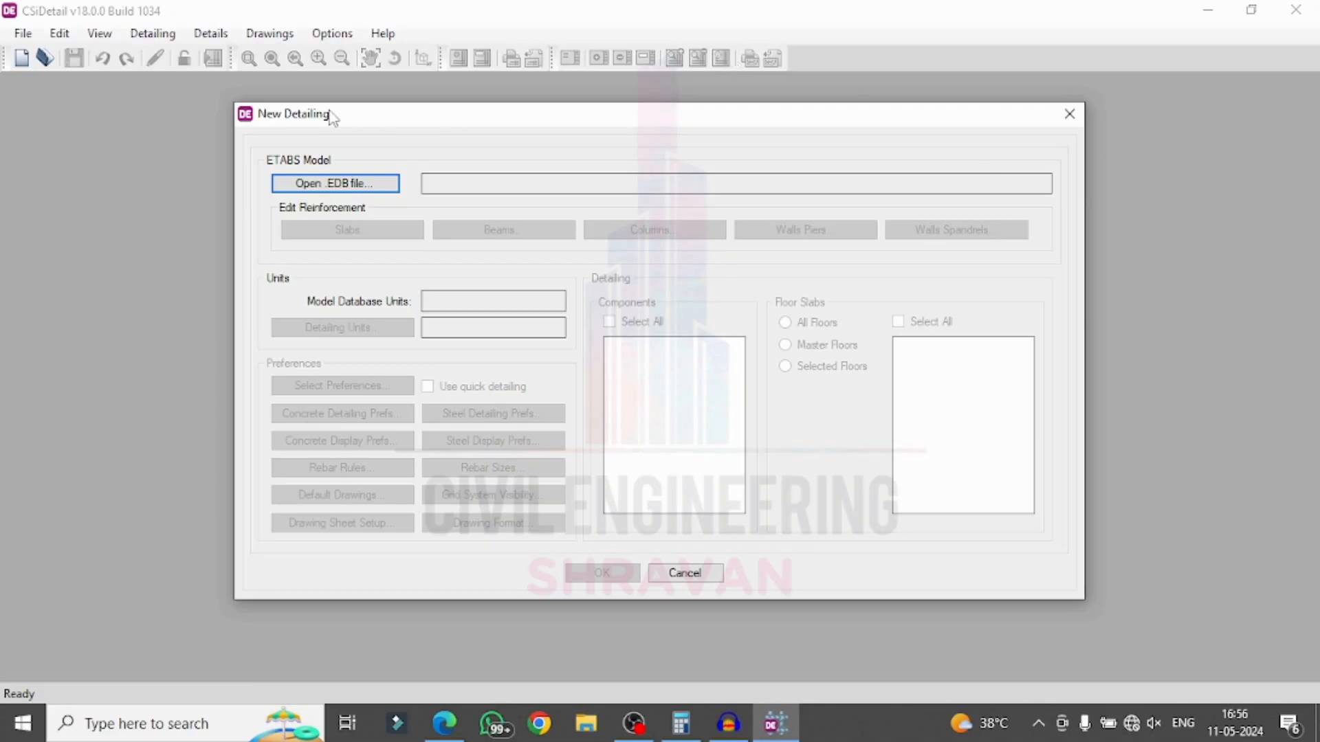
left_click(309, 184)
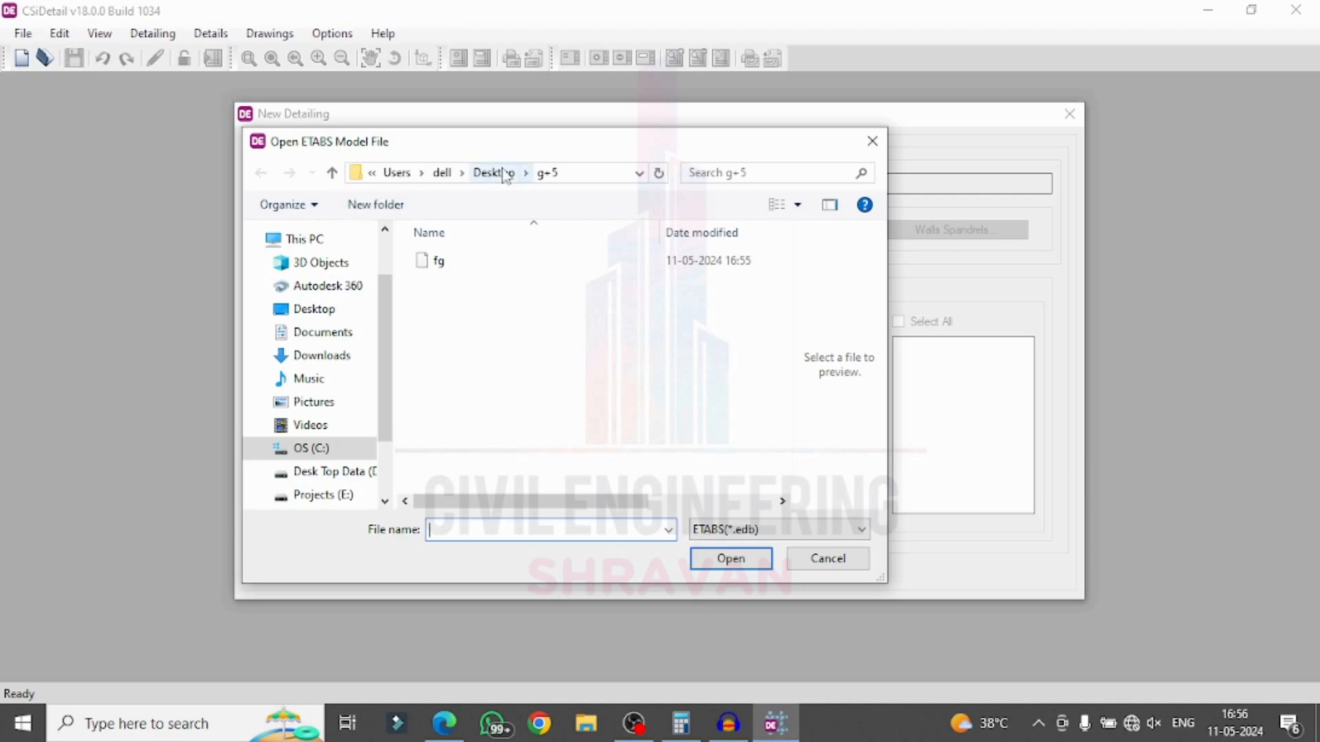
double_click(444, 260)
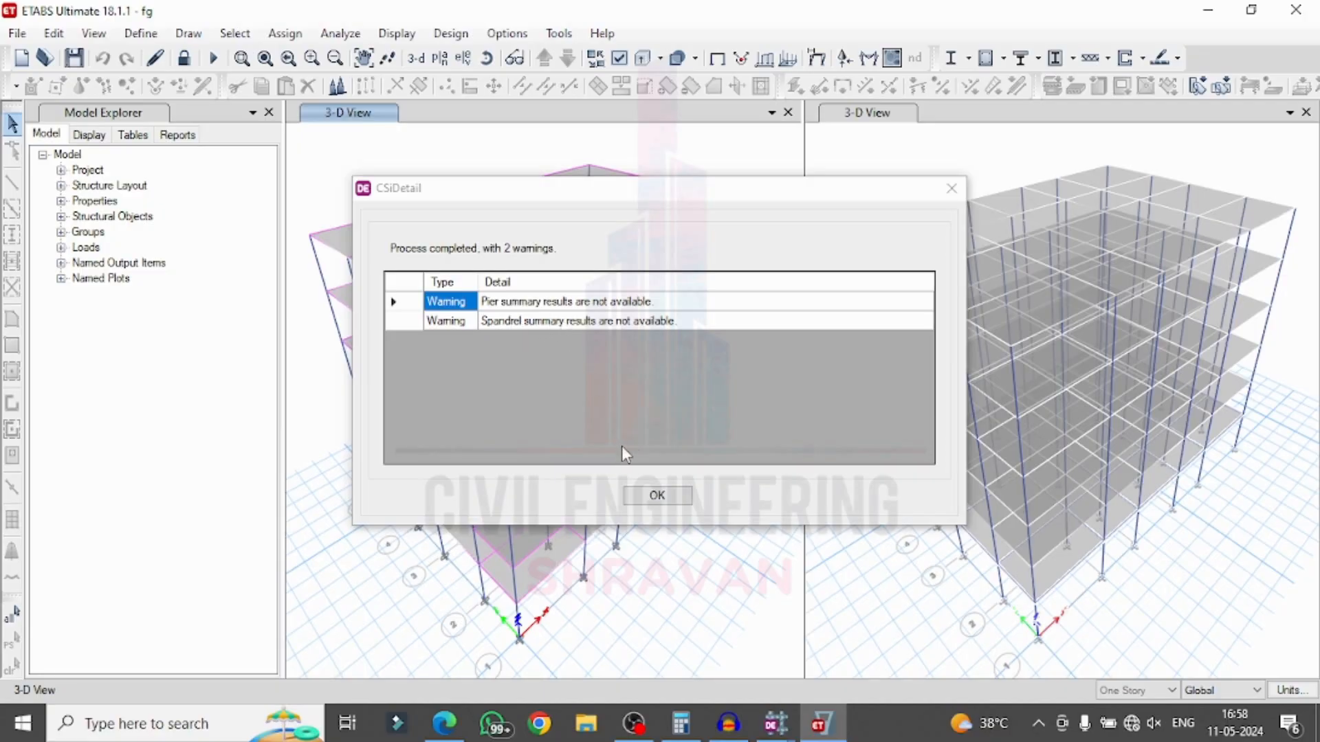
left_click(638, 406)
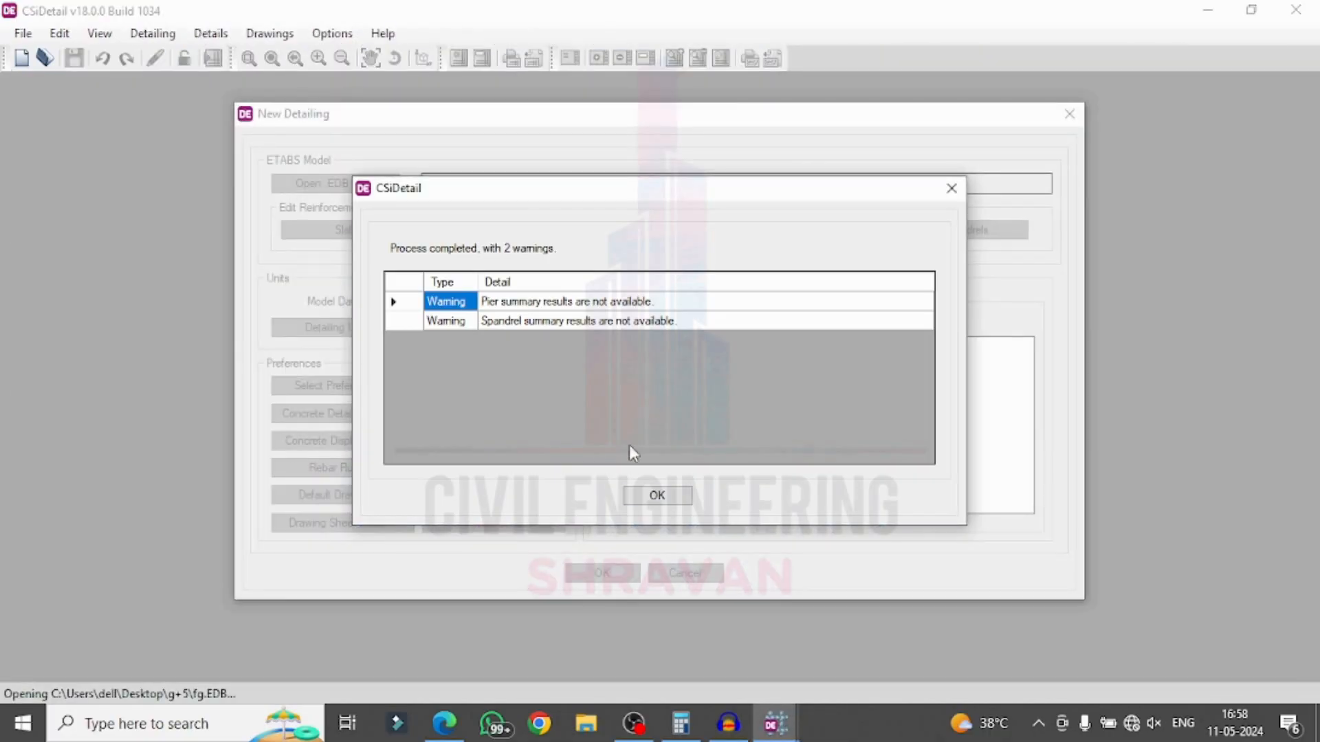
left_click(650, 495)
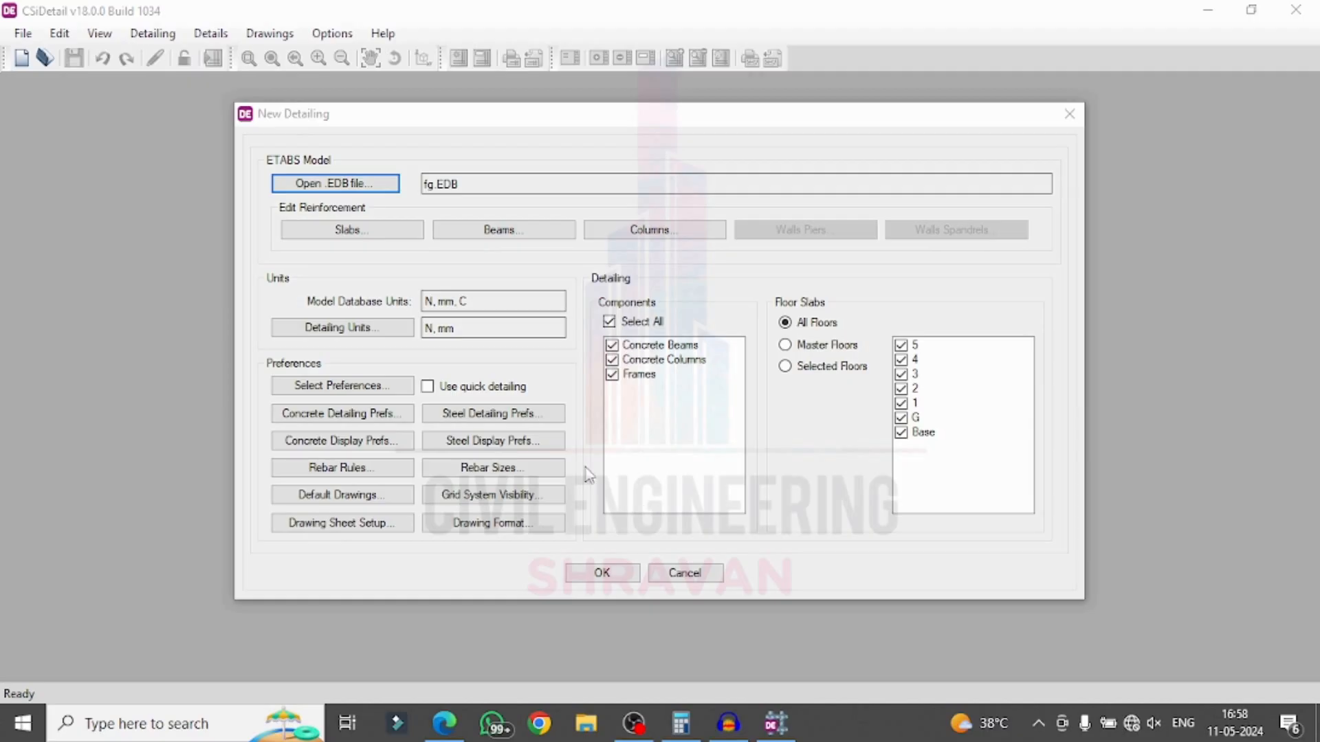
Step: In the detailing units, keep the Metric standard and set the rebar set to SI (25)
left_click(330, 335)
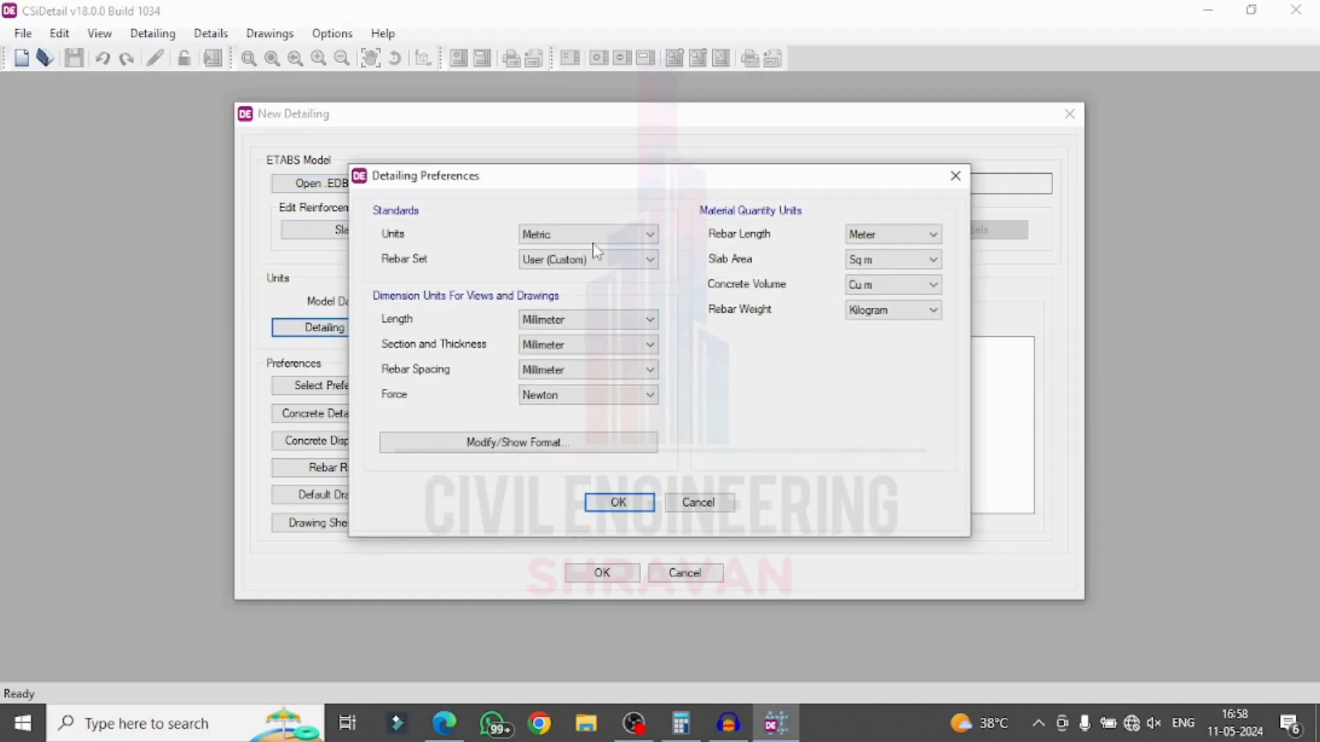
left_click(539, 237)
left_click(544, 237)
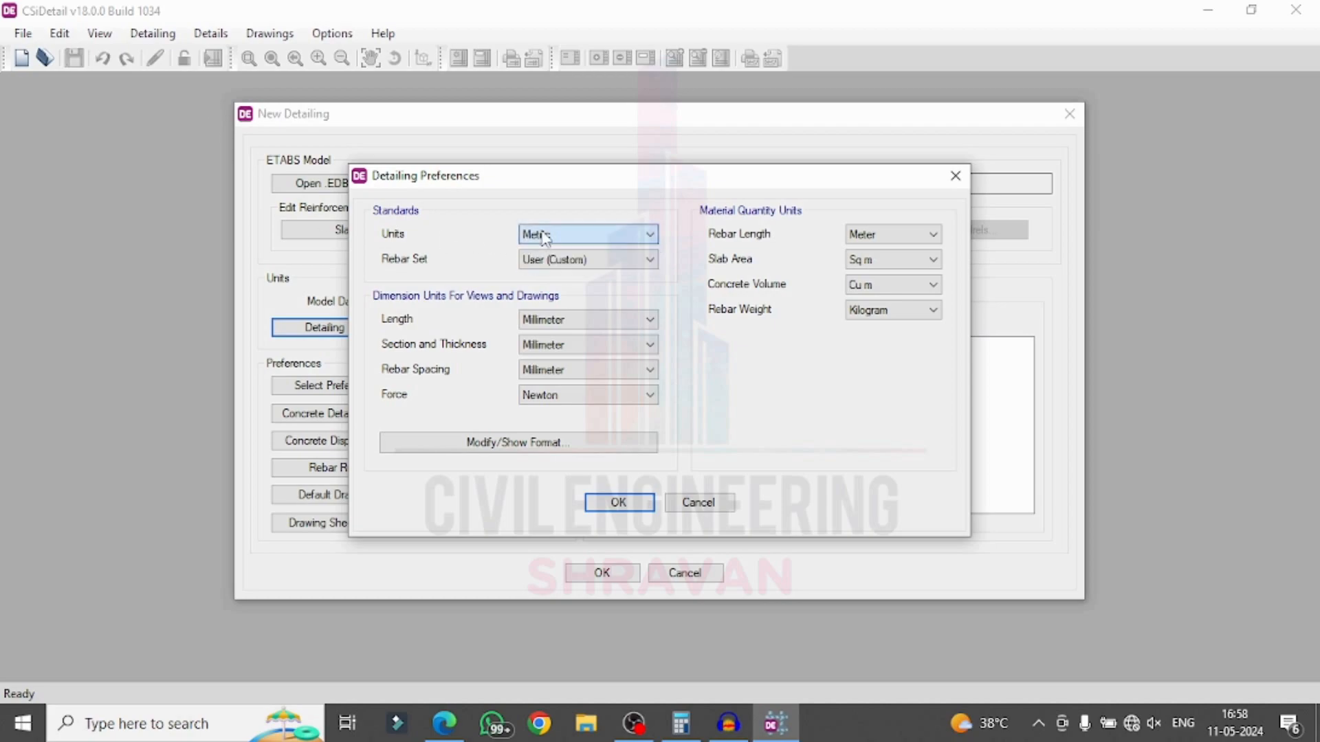
left_click(543, 261)
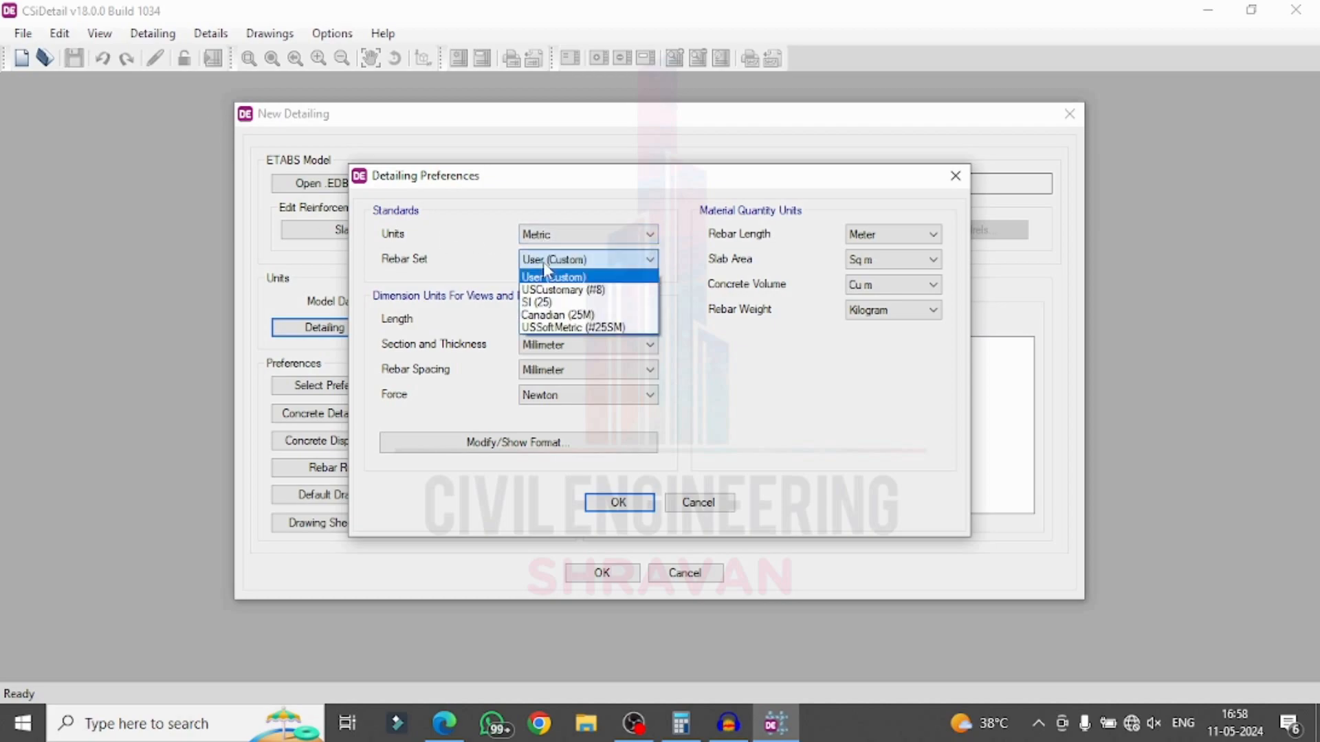
left_click(542, 303)
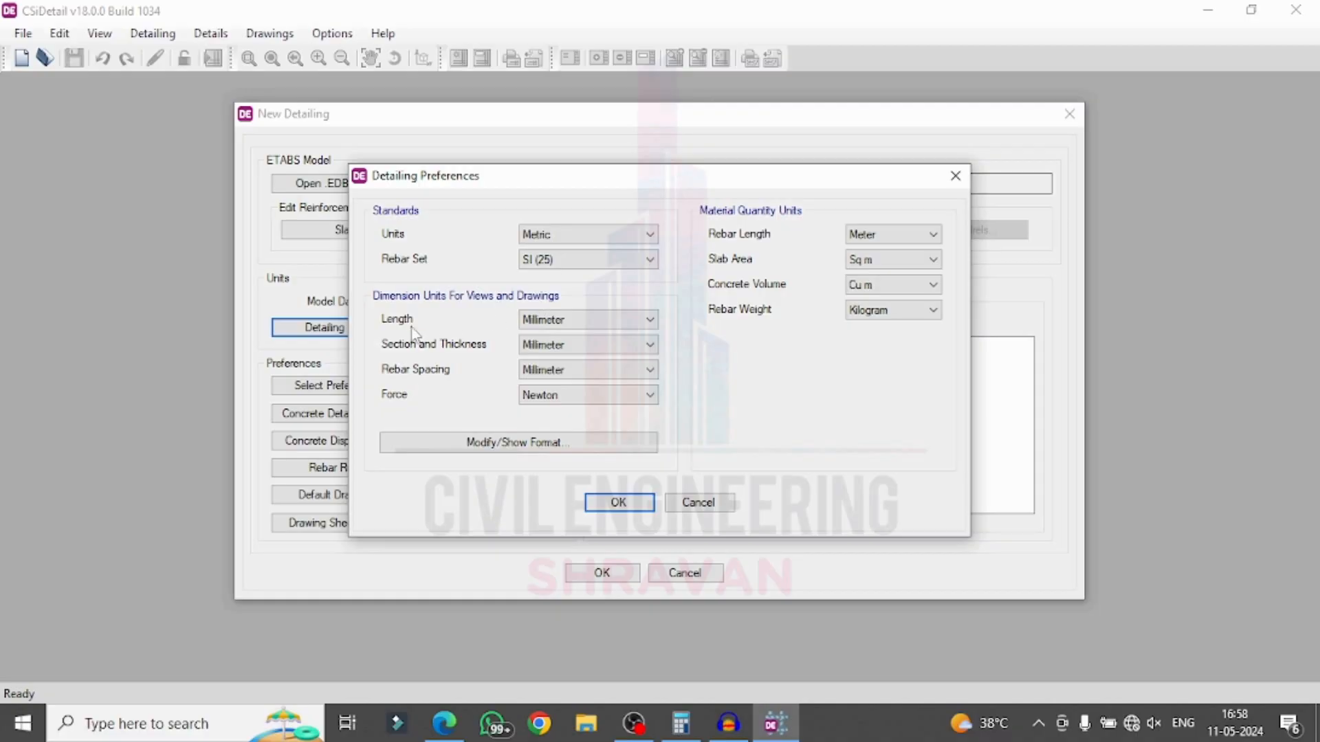
Step: Keep the detailing dimension units in millimeters, set the force unit to kN, and accept the unit settings
left_click(542, 321)
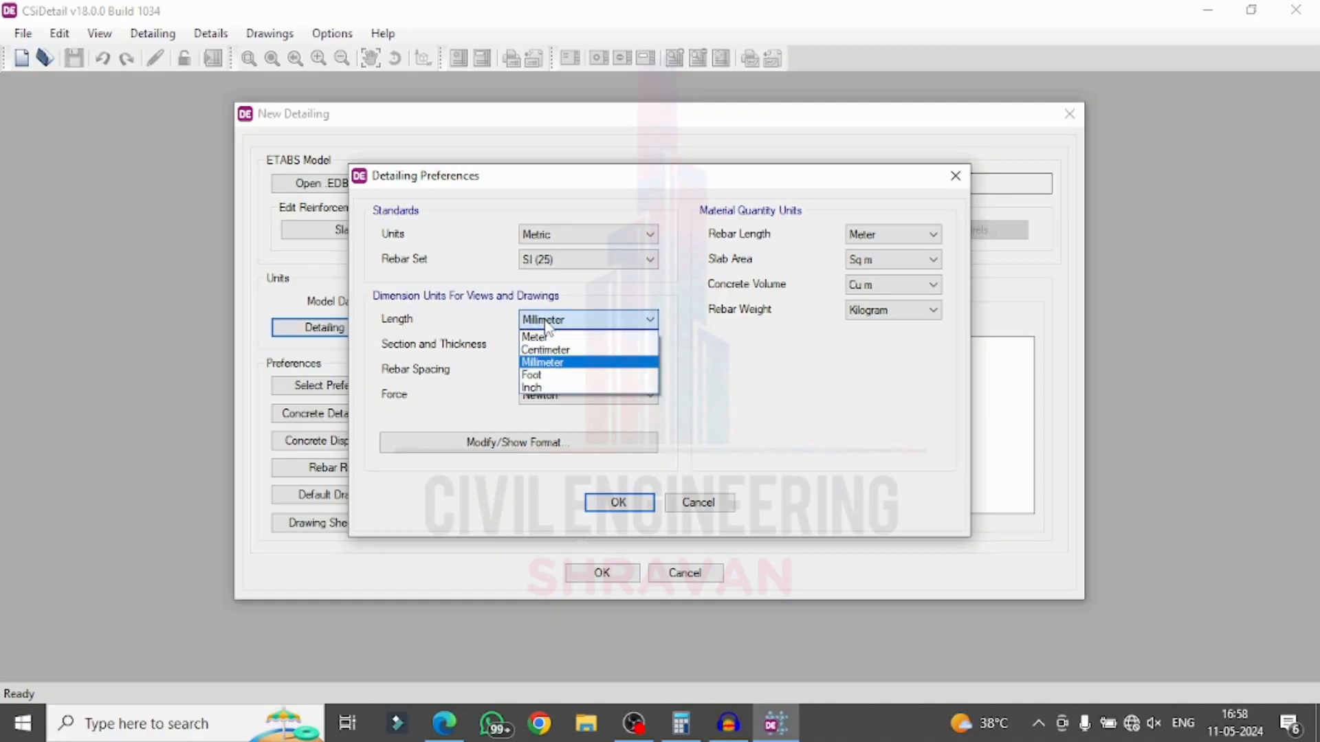
left_click(546, 328)
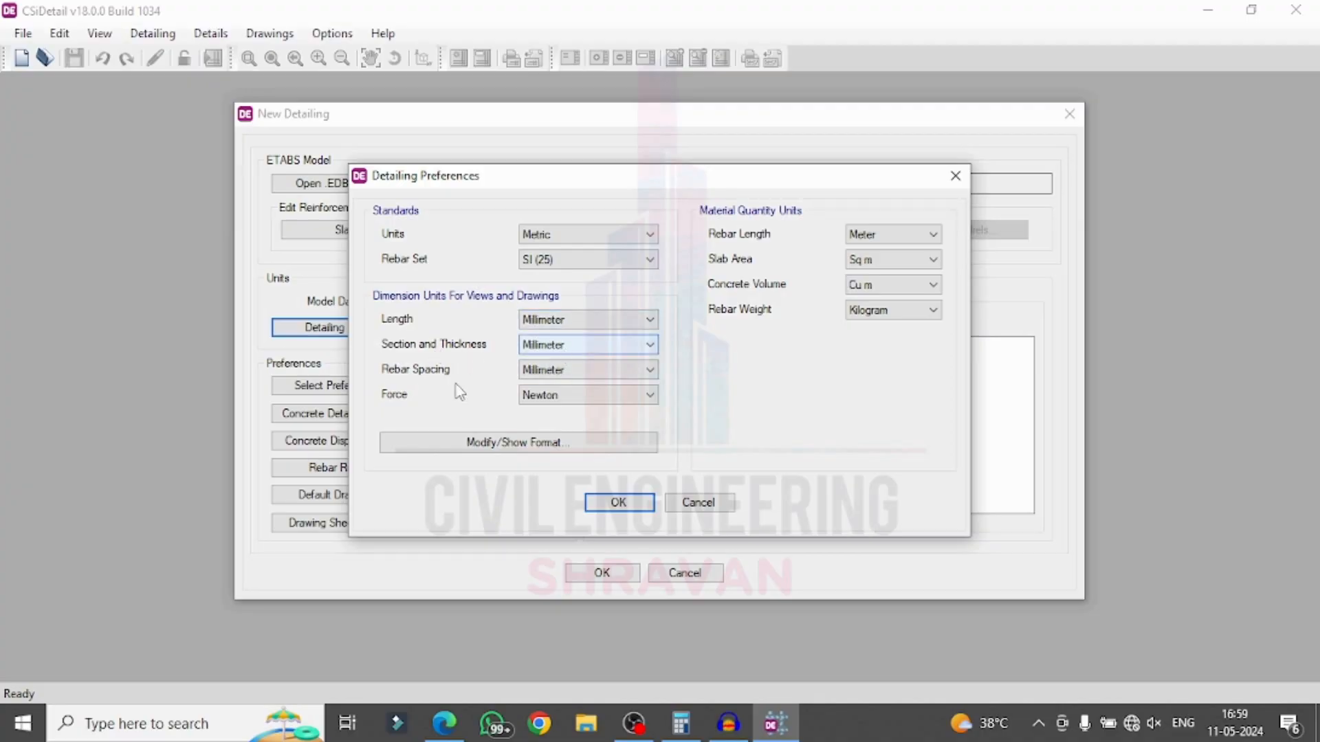
left_click(571, 372)
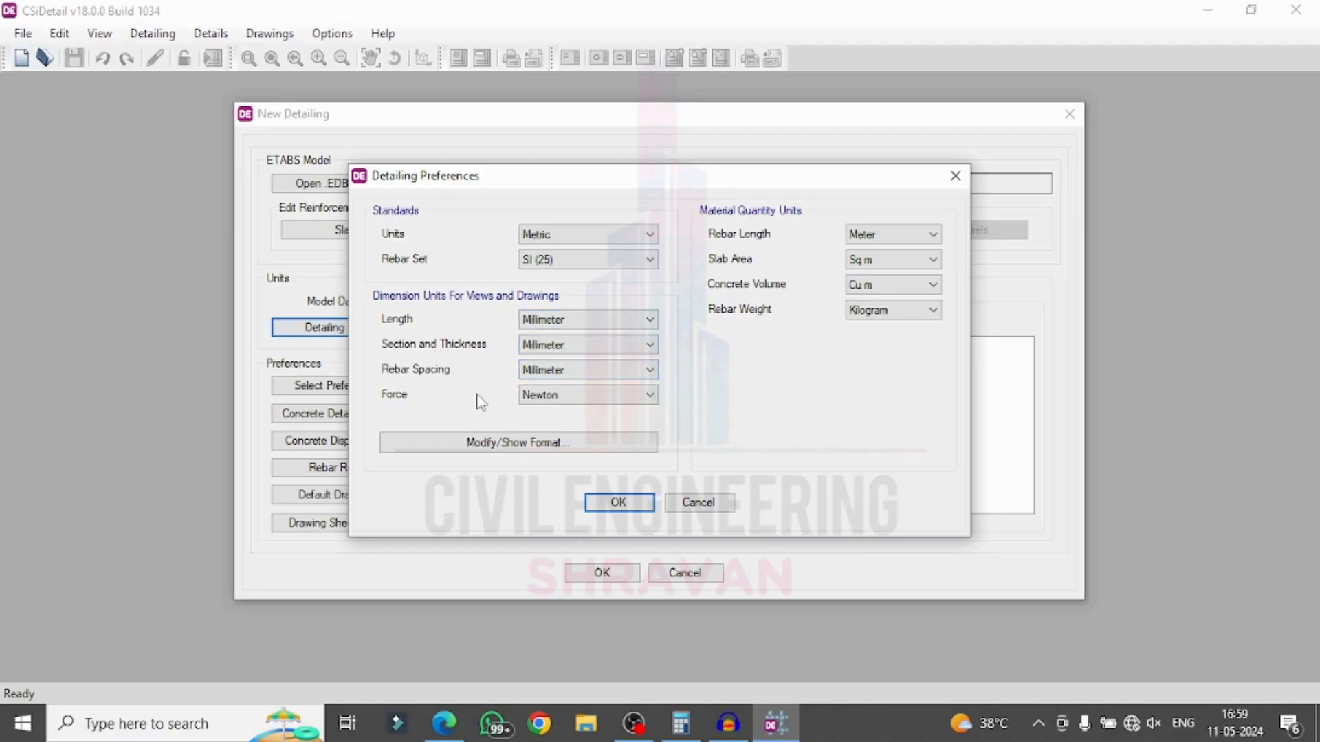
left_click(543, 396)
left_click(547, 439)
left_click(619, 503)
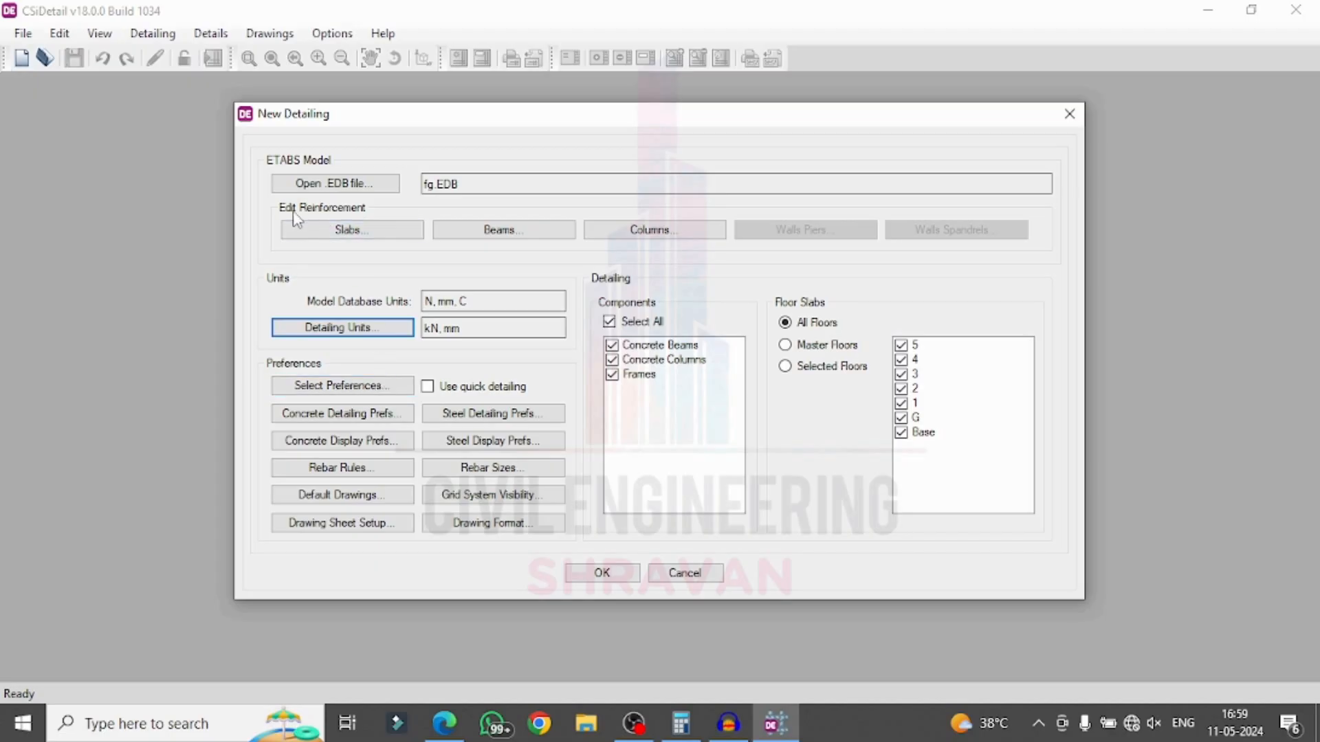
Step: Review the design reinforcement tables of the slabs and the beams
left_click(333, 232)
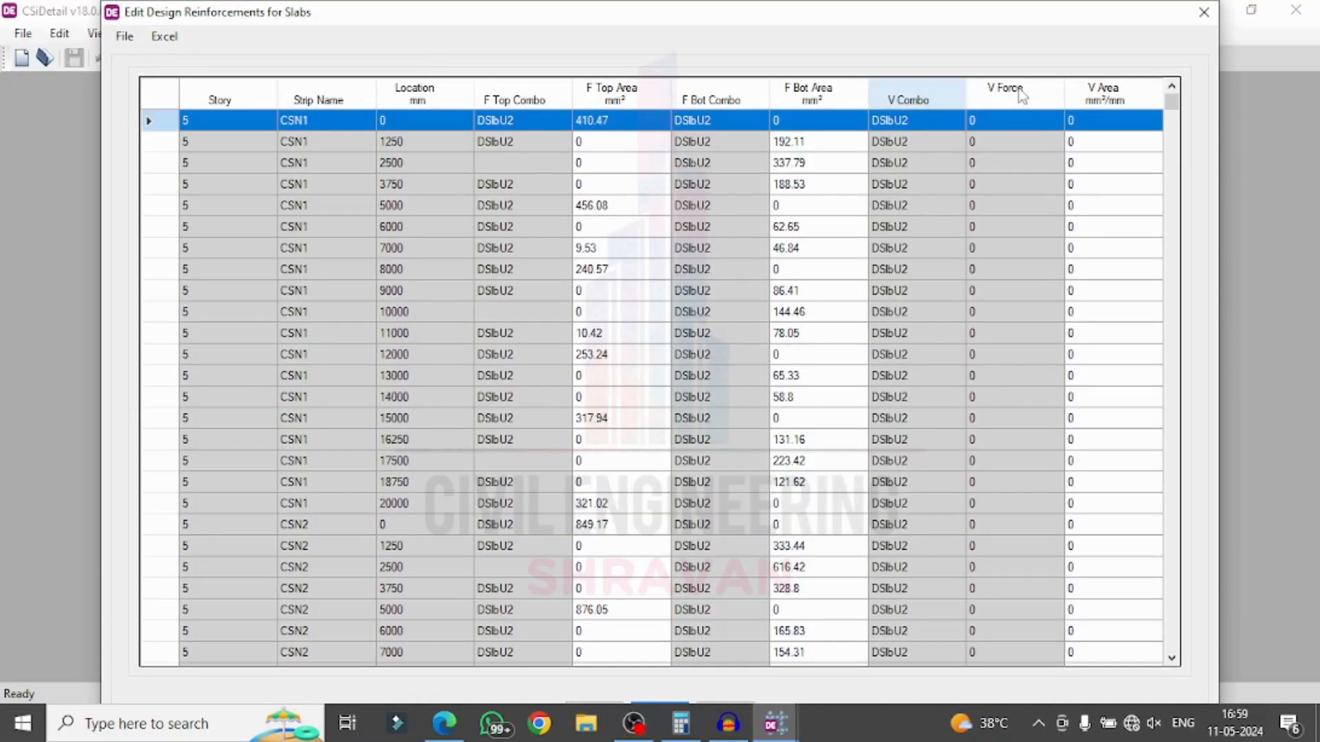
left_click(1204, 15)
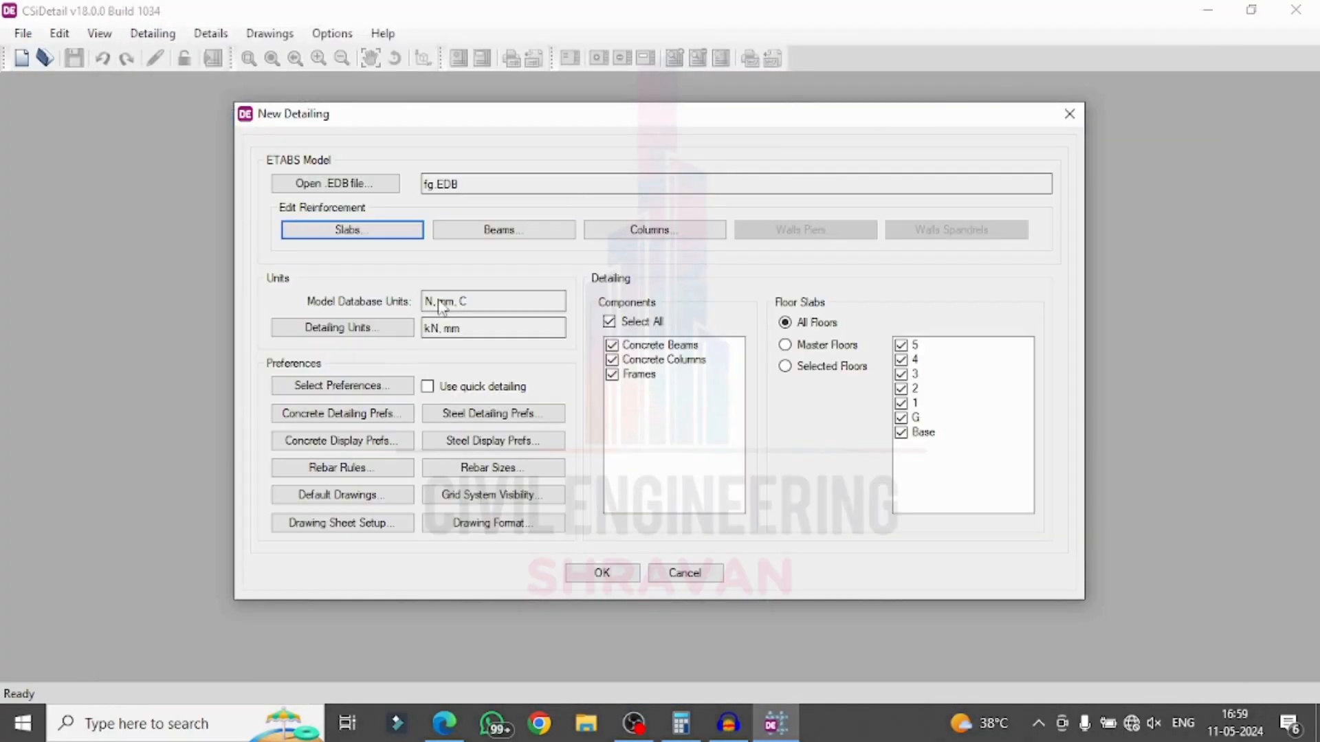
left_click(493, 229)
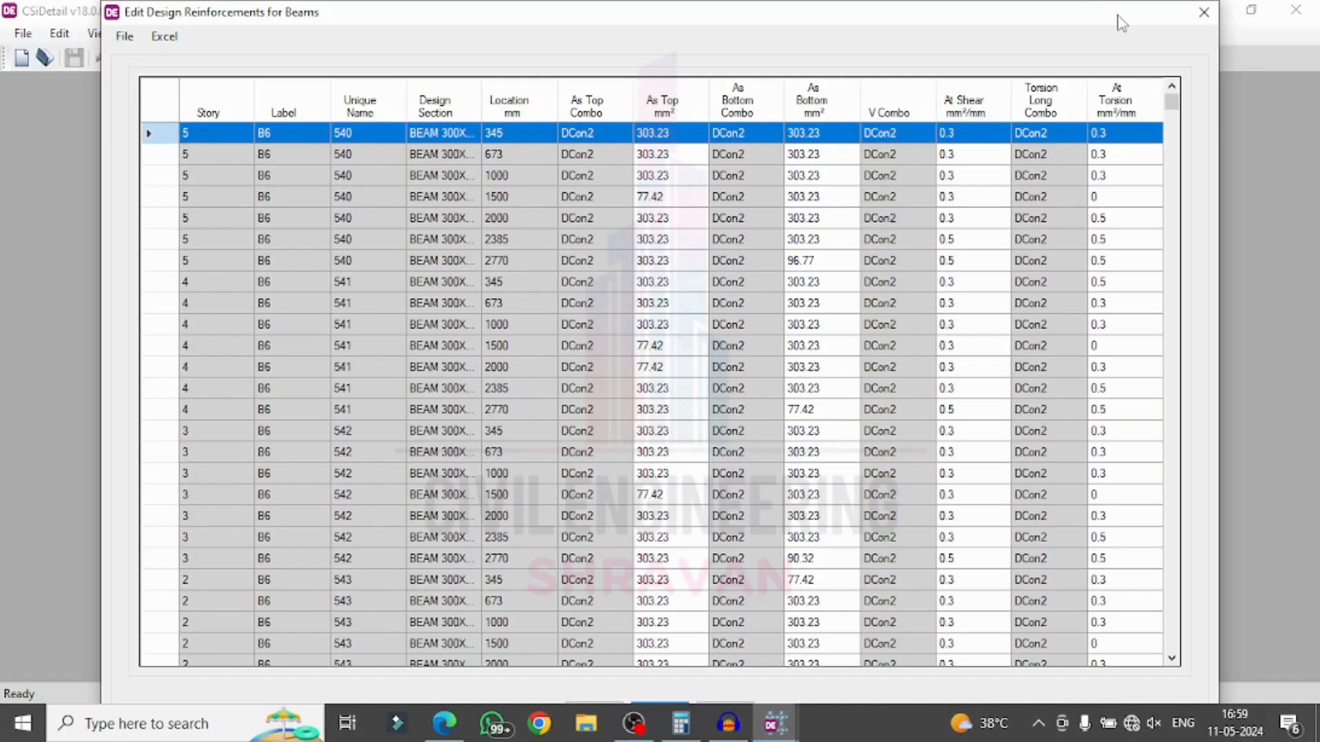
left_click(1204, 12)
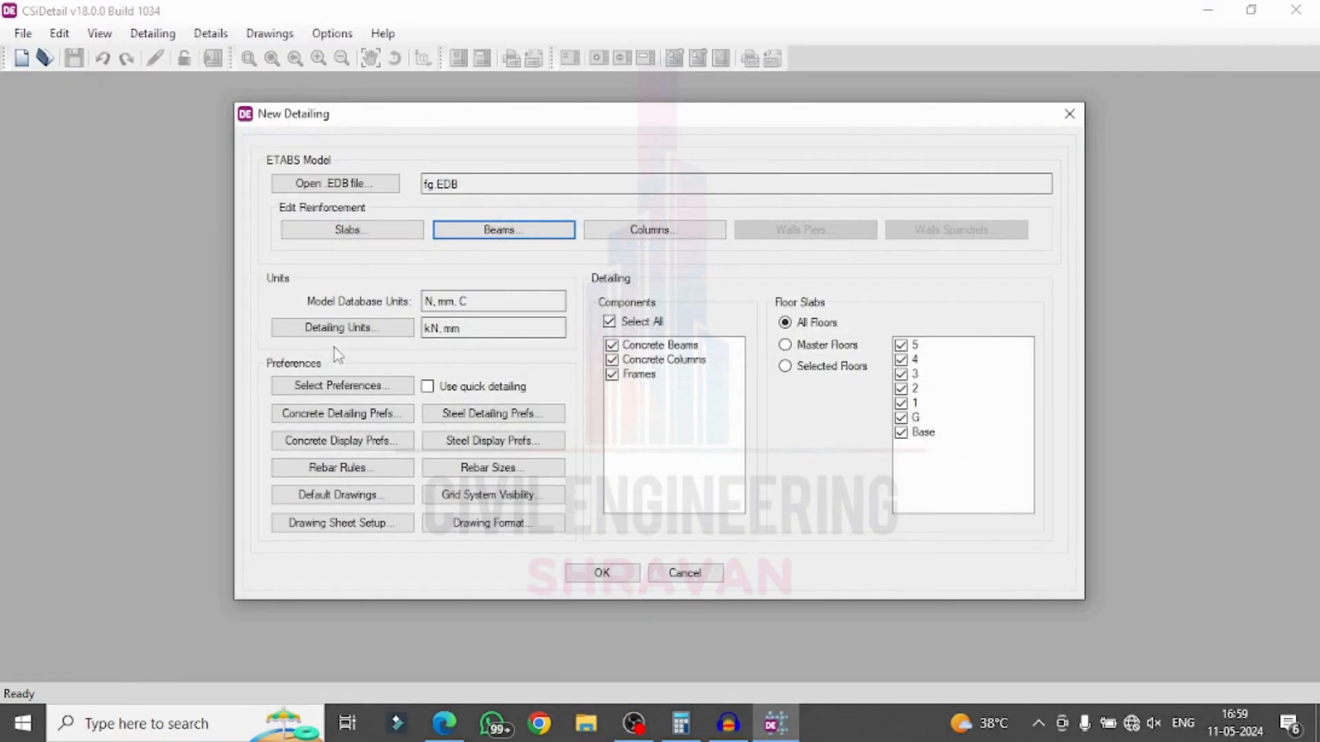
Step: Base the detailing preferences on a standard code preference set instead of the built-in defaults
left_click(327, 386)
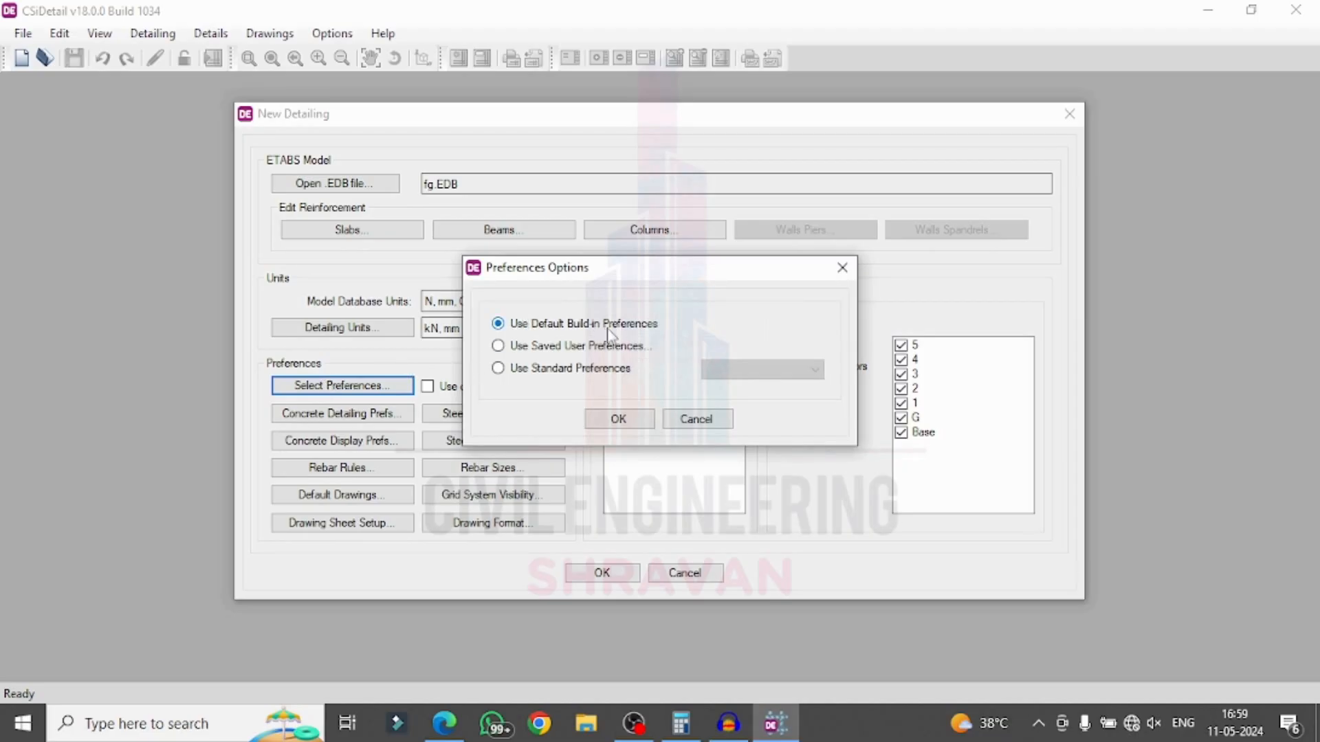
left_click(548, 370)
left_click(552, 332)
left_click(500, 348)
left_click(499, 369)
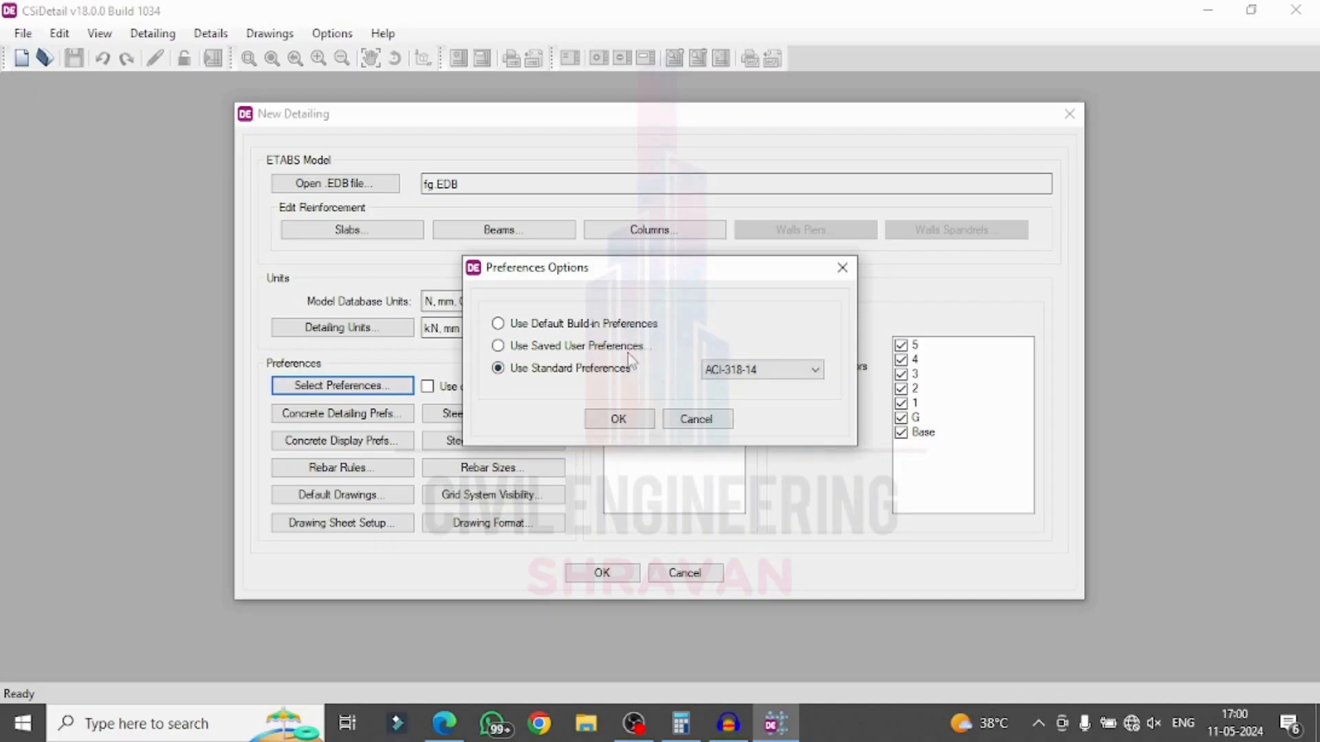
left_click(752, 370)
left_click(743, 400)
left_click(619, 419)
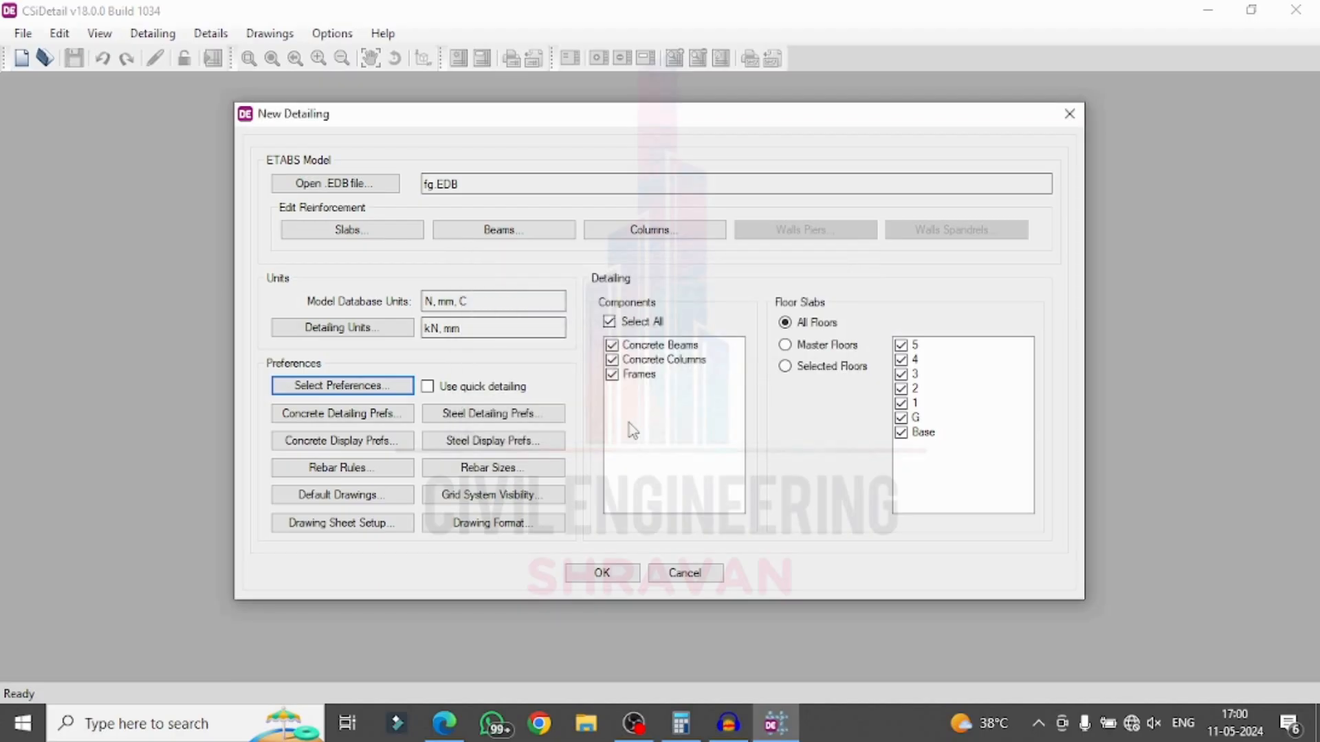
Step: Review the concrete detailing preferences for beams, columns and walls, and the concrete display preferences for slabs
left_click(309, 416)
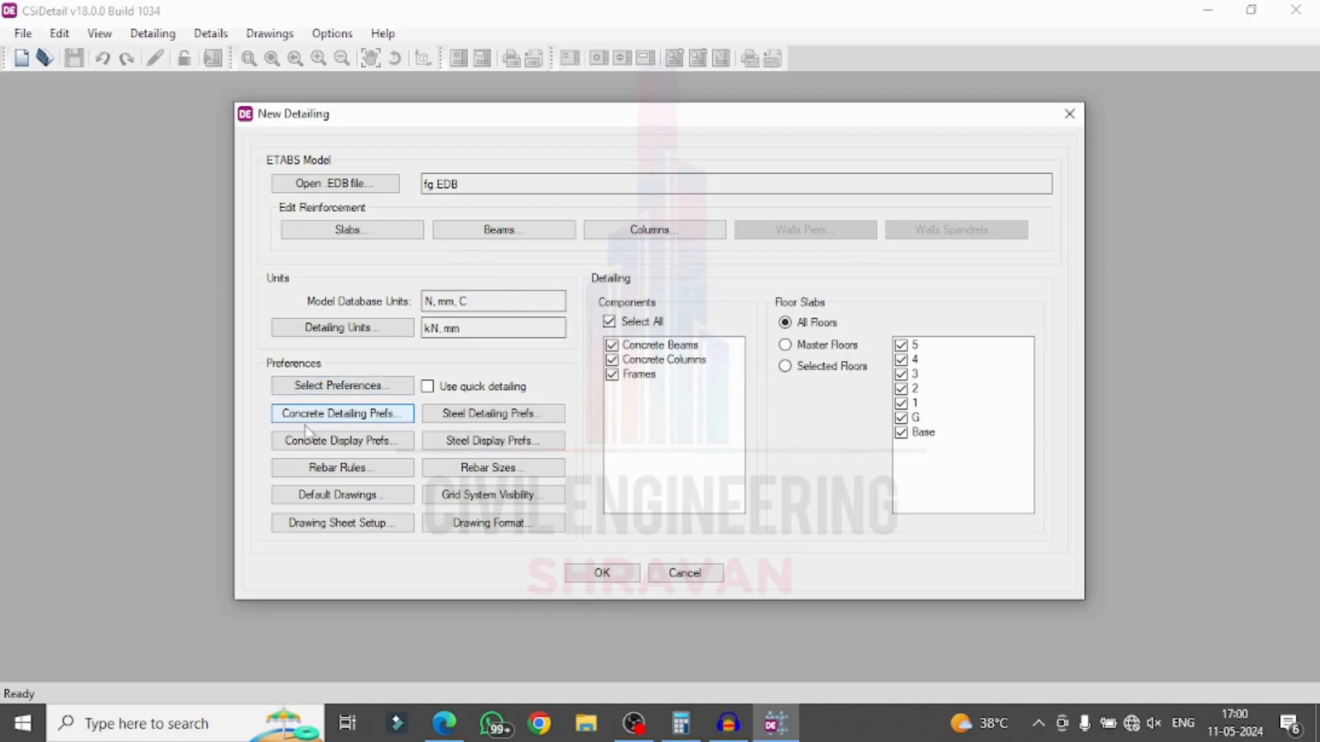
left_click(458, 208)
left_click(512, 211)
left_click(543, 208)
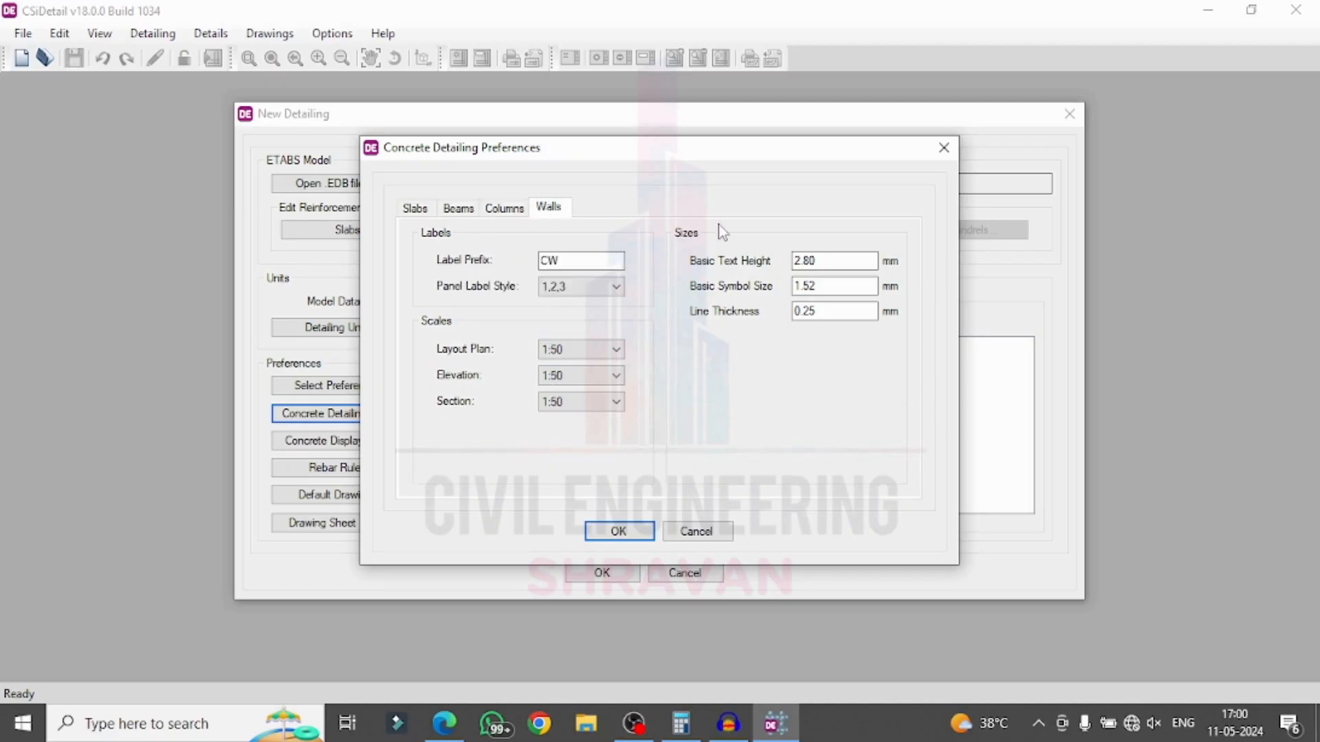
left_click(945, 149)
left_click(316, 444)
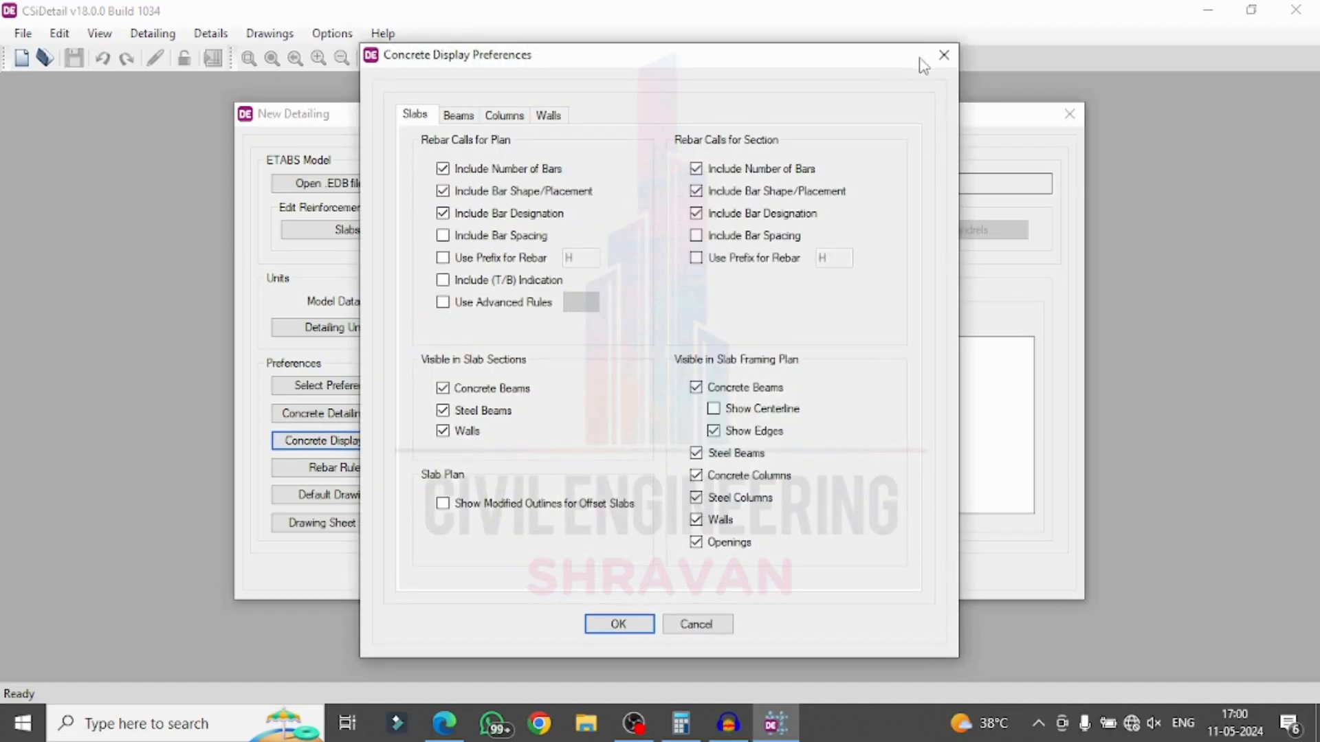
left_click(944, 55)
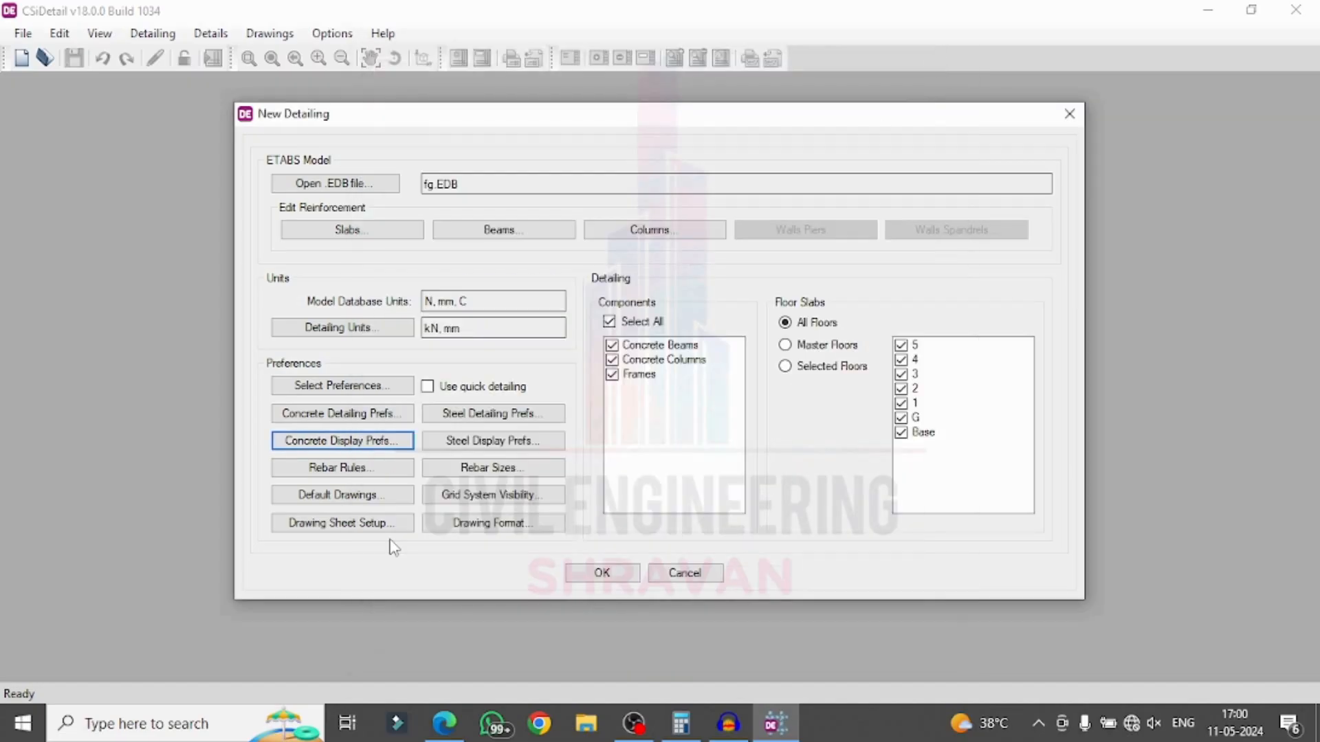
Step: In the slab rebar selection rules, set minimum bar spacing to 120 mm, maximum spacing to 300 mm and smallest bar size to 8
left_click(344, 468)
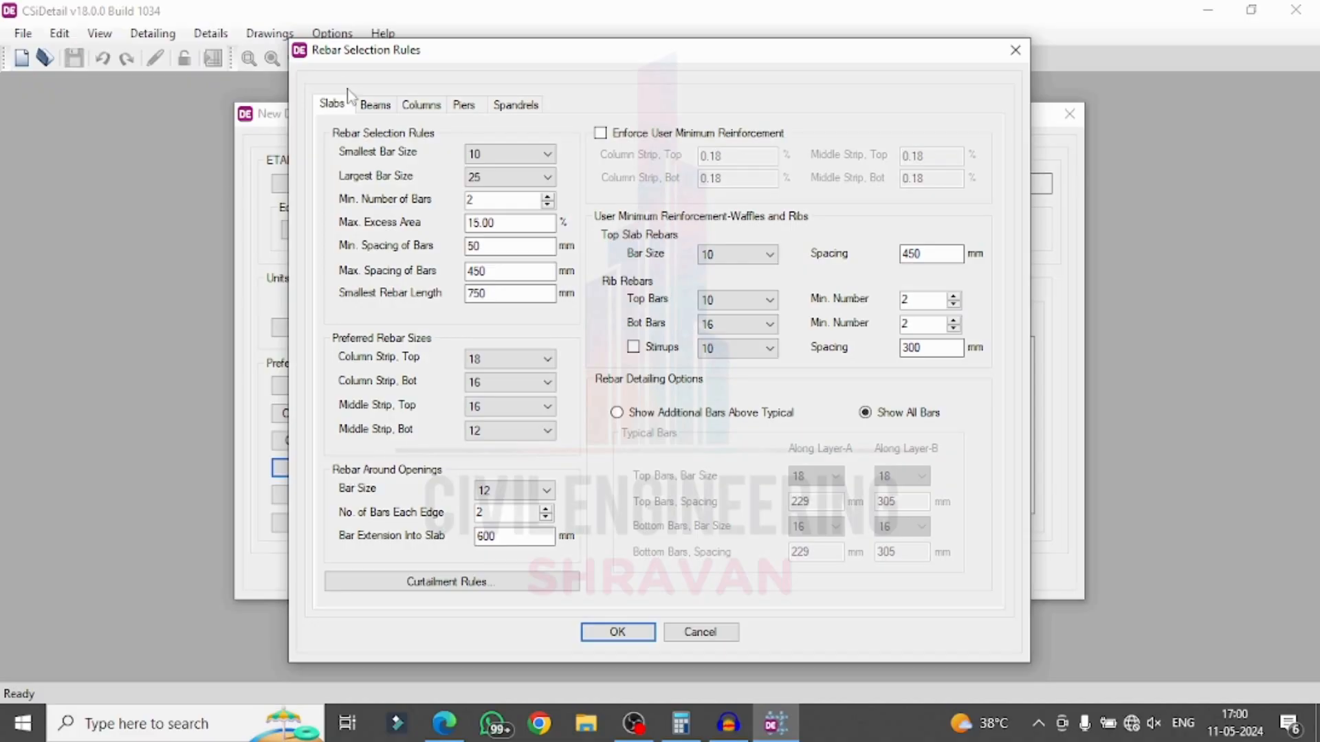
double_click(488, 246)
type("12")
key("Tab")
type("3")
left_click(484, 159)
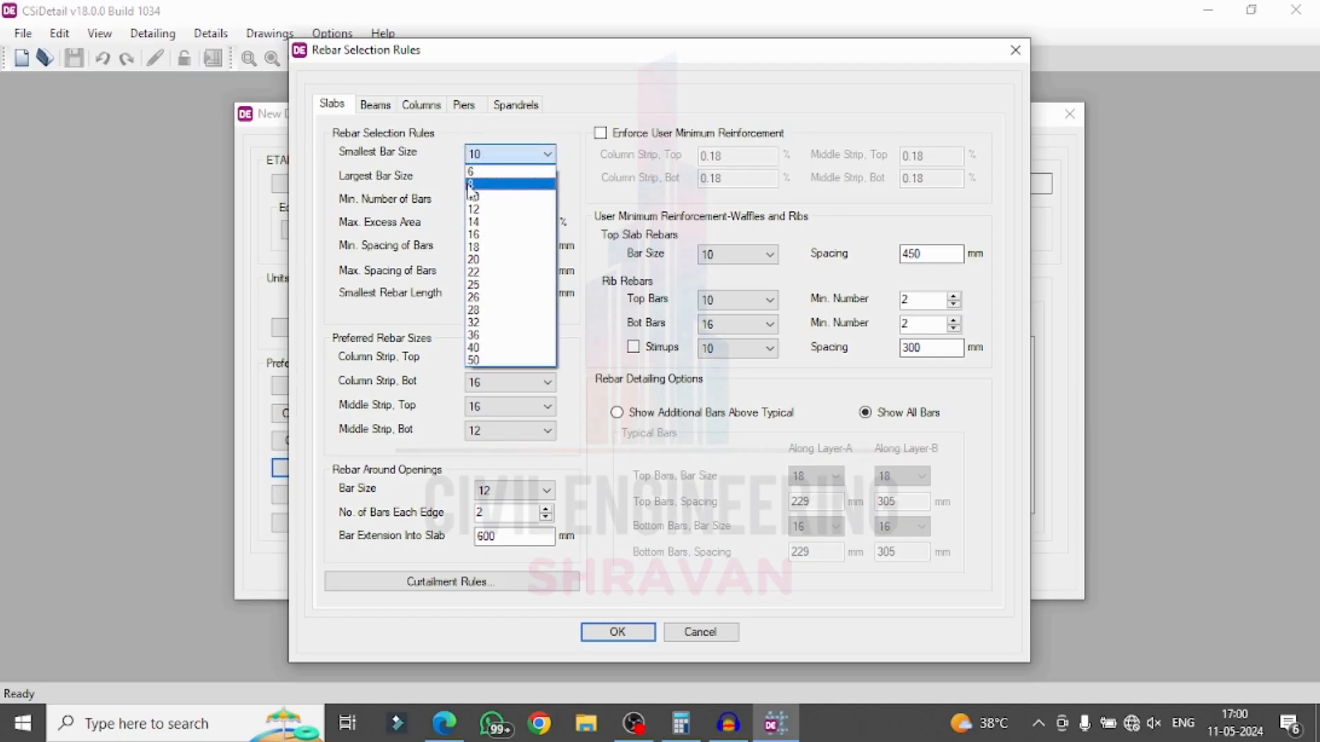
left_click(490, 184)
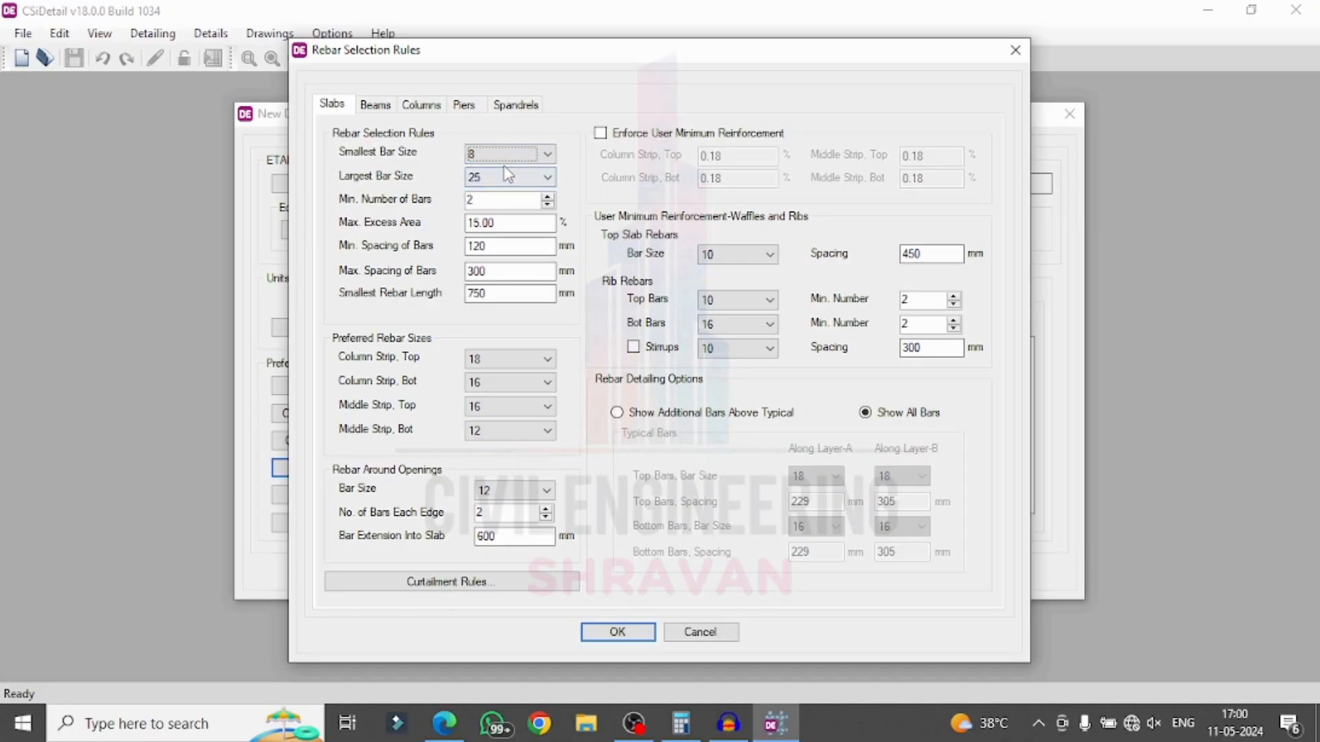
Step: Set the minimum spacing of the non-seismic beam stirrups to 120 mm in Zones A, B and C
left_click(376, 105)
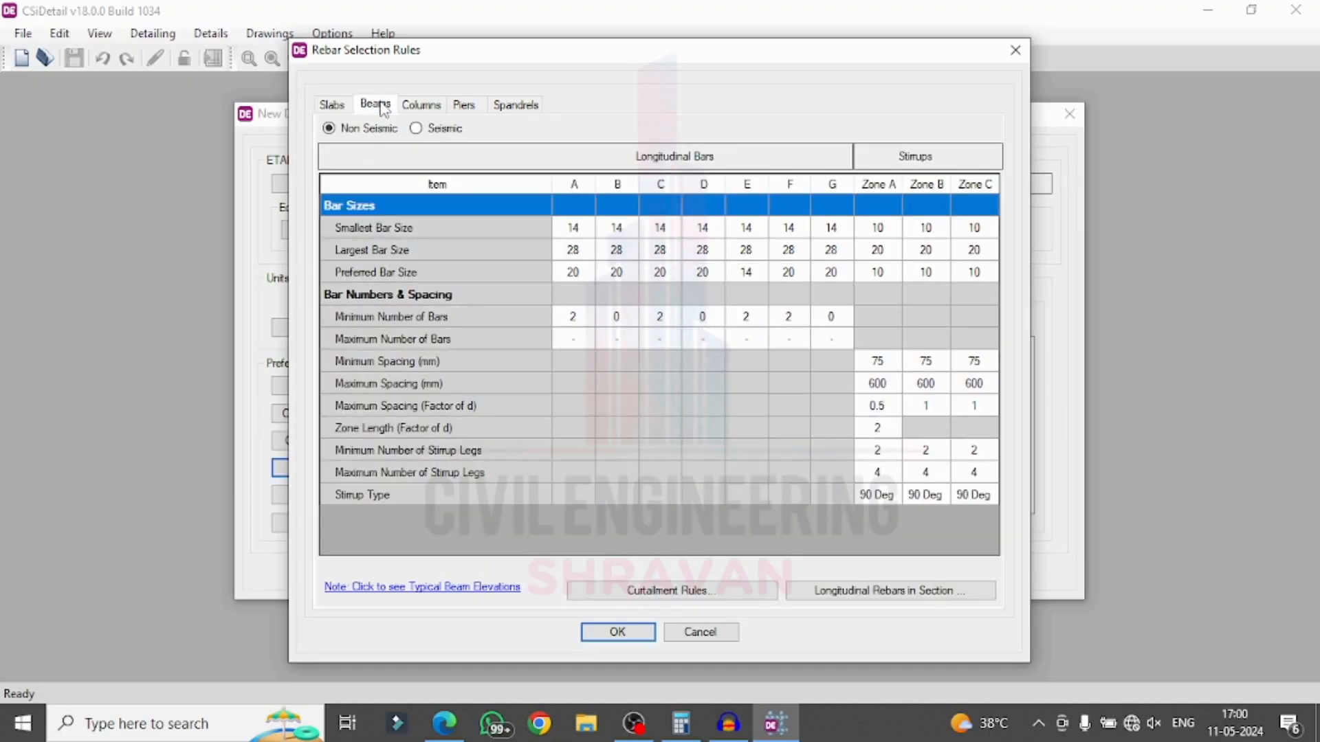
left_click(891, 363)
left_click(891, 362)
type("120")
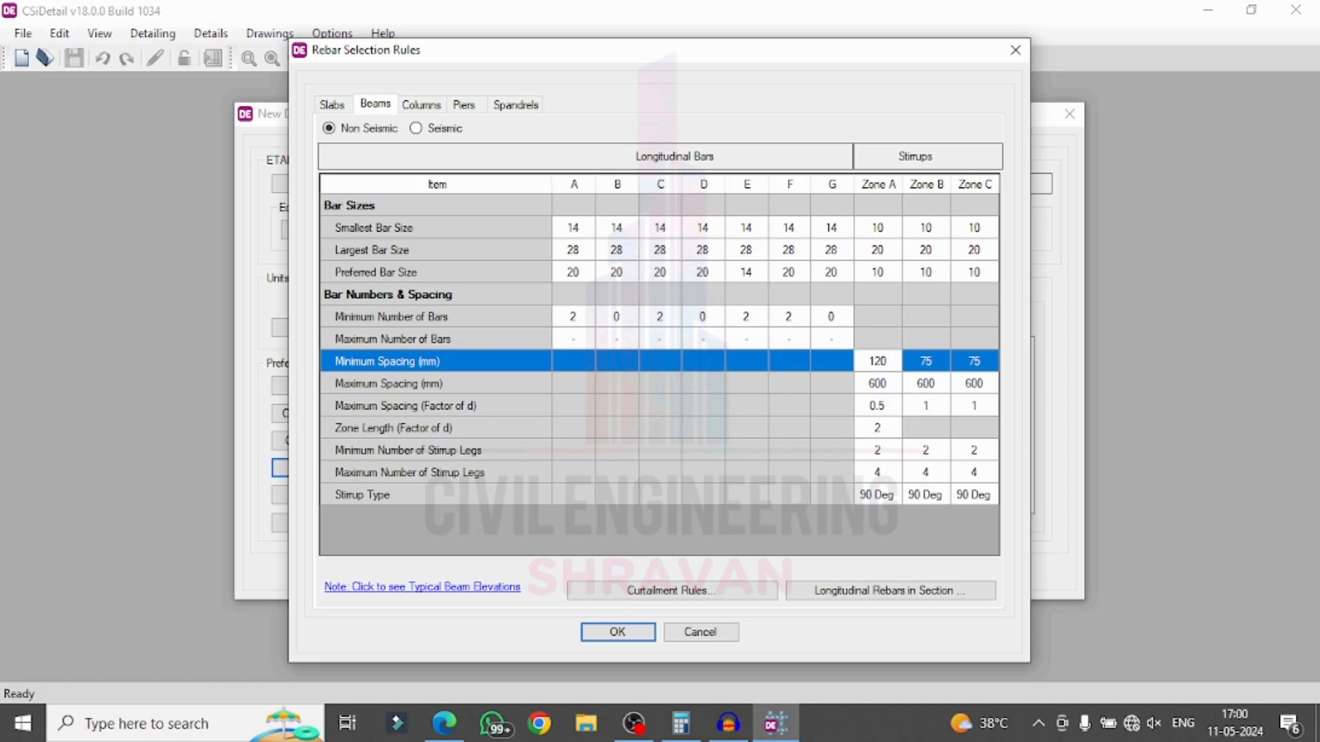
key("Tab")
type("120")
key("Tab")
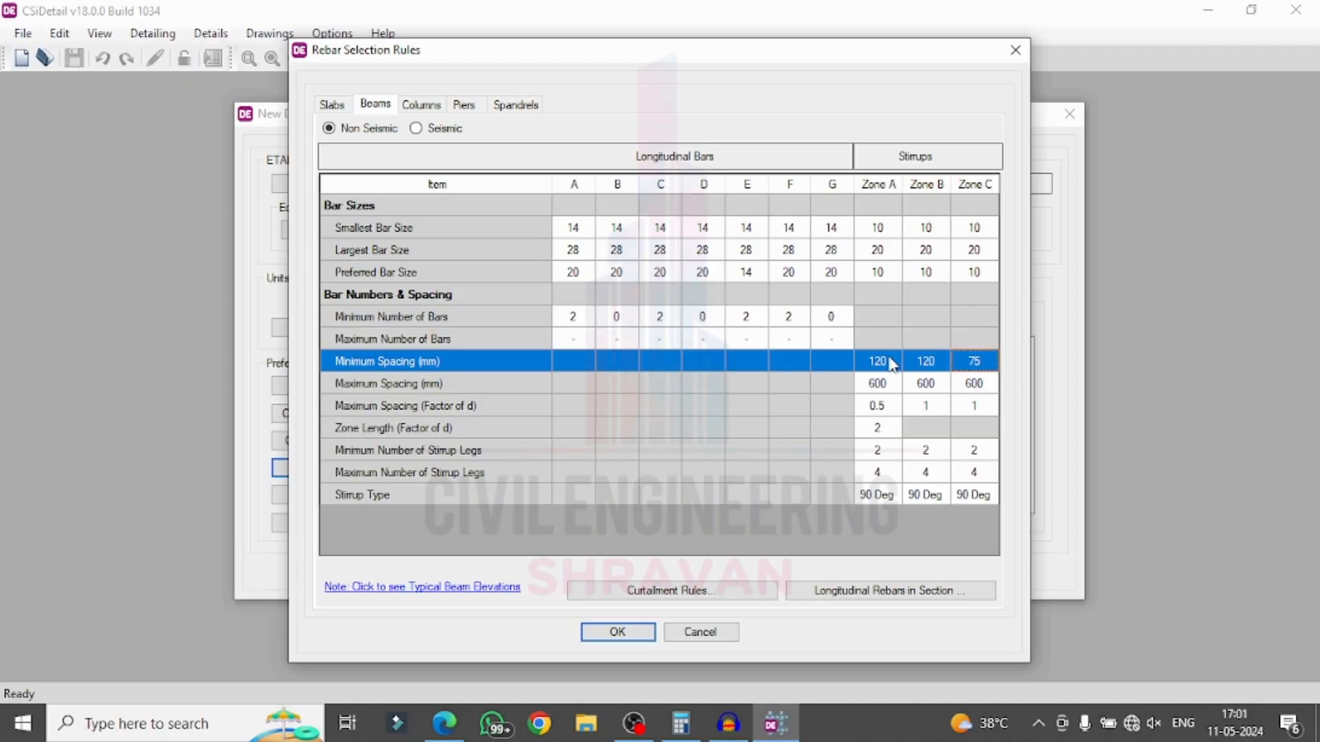
type("120")
key("Tab")
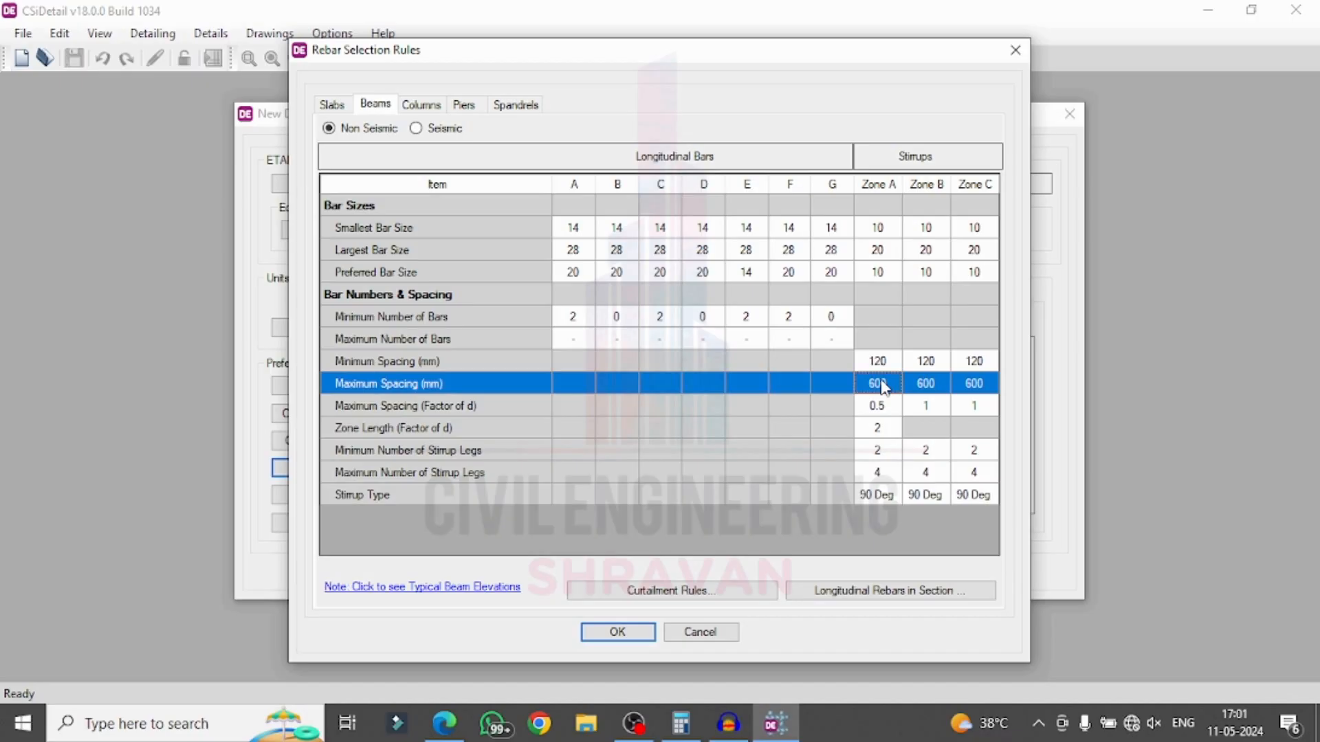
Step: Set the maximum spacing of the beam stirrups to 300 mm in Zones A, B and C
left_click(882, 383)
type("300")
key("Tab")
type("300")
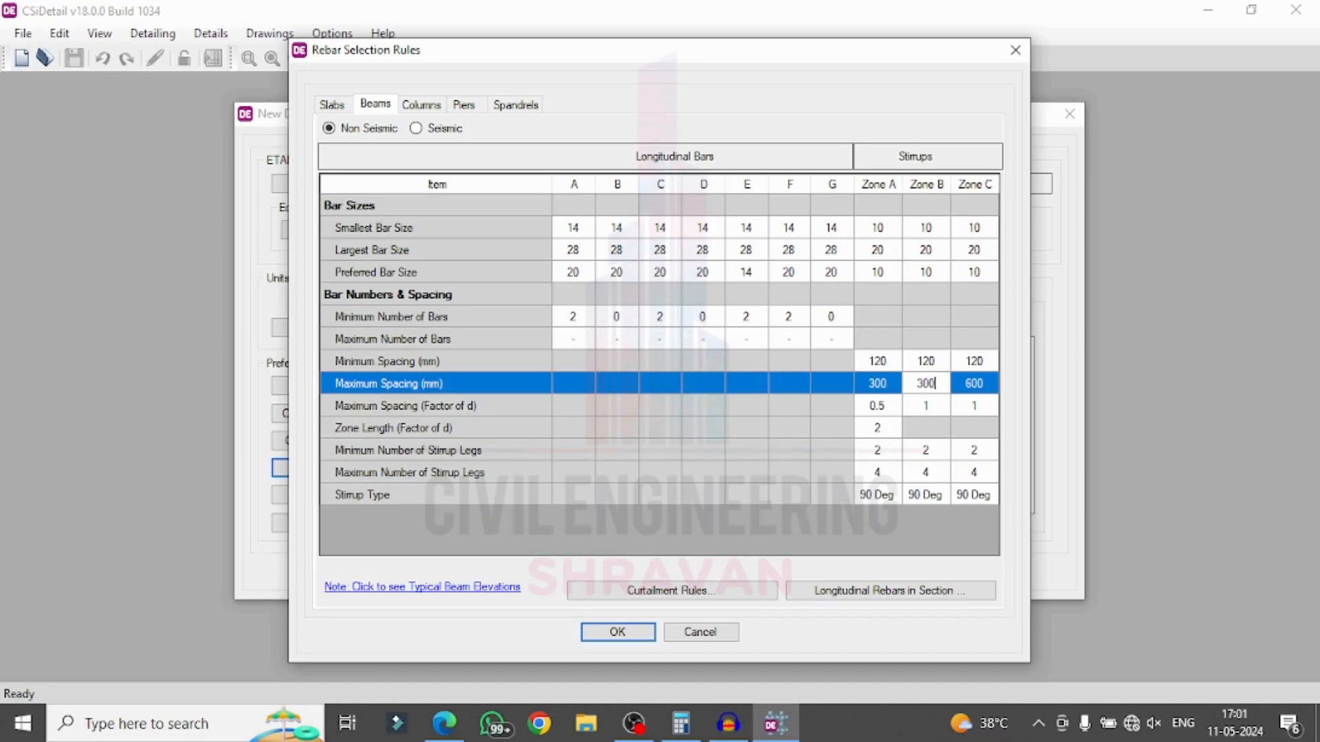
key("Tab")
type("300")
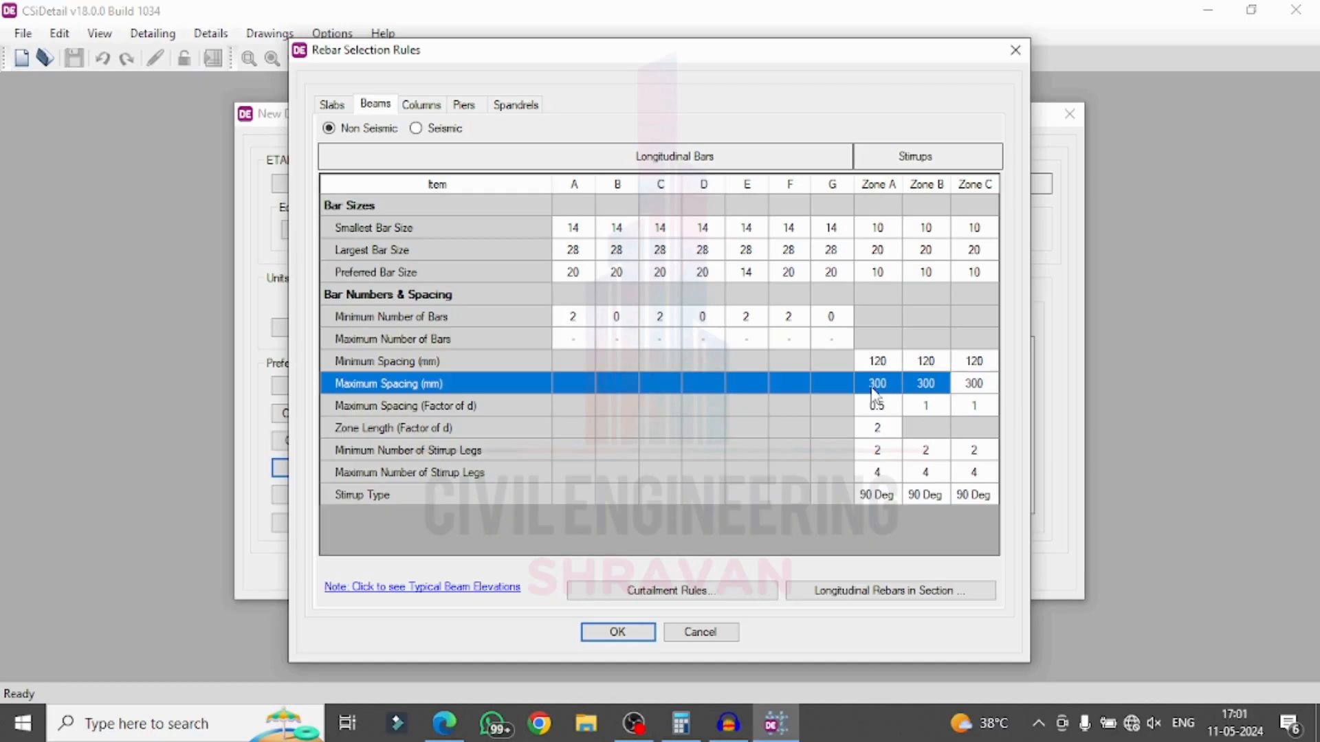
Step: In the column rebar selection rules, set the smallest bar size to 8 for ties and 12 for longitudinal bars
left_click(409, 103)
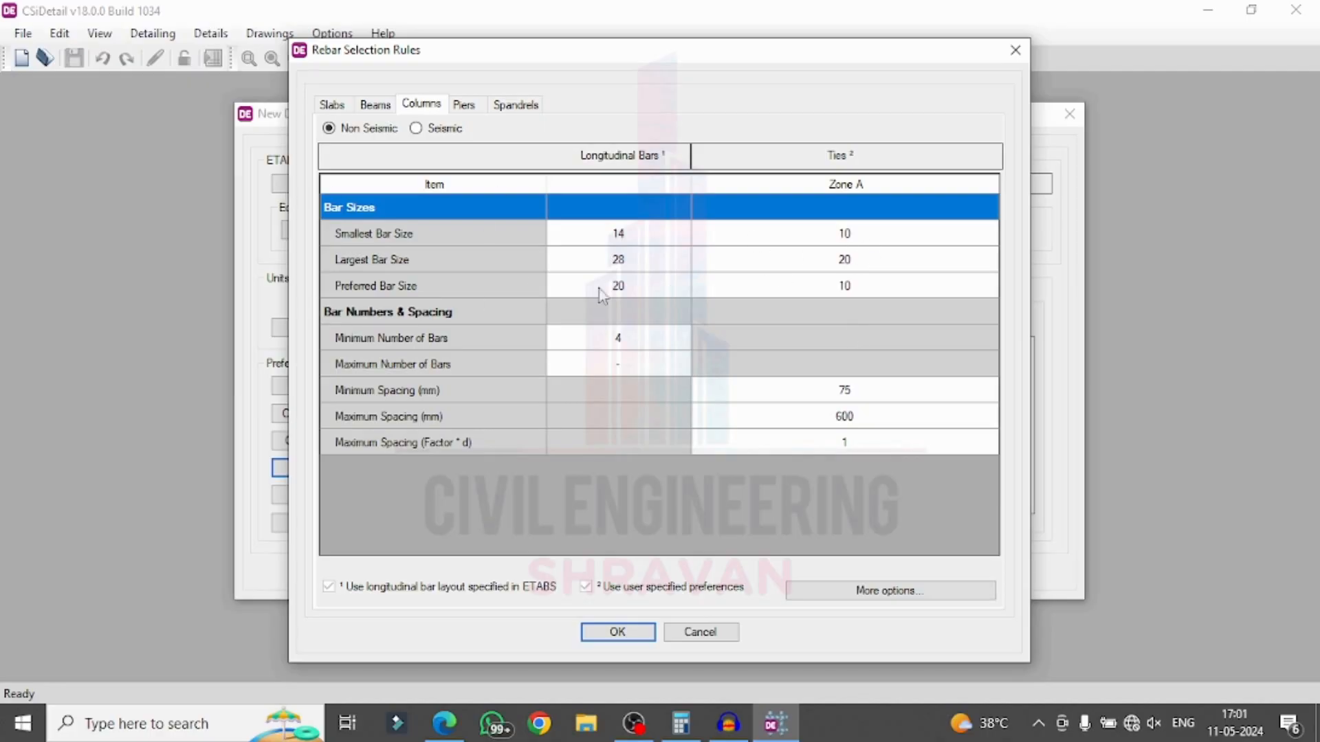
left_click(921, 239)
left_click(927, 241)
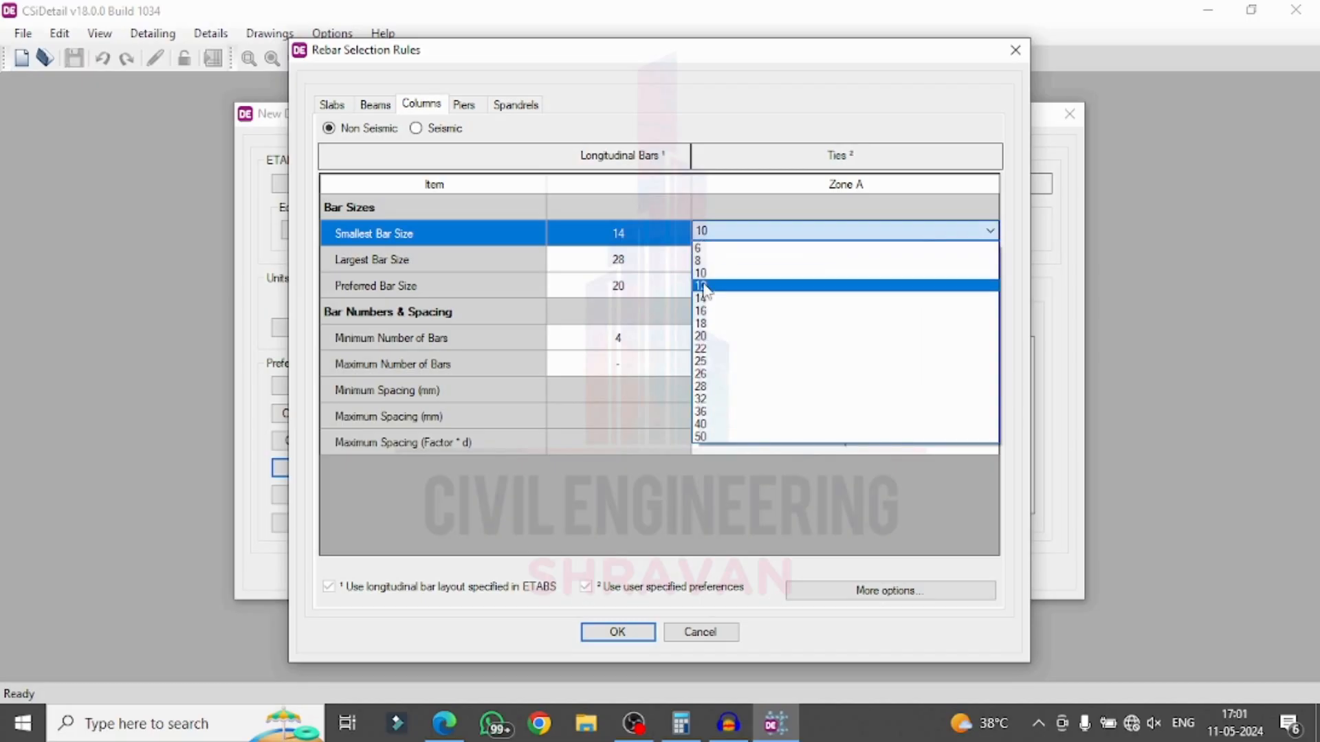
left_click(900, 286)
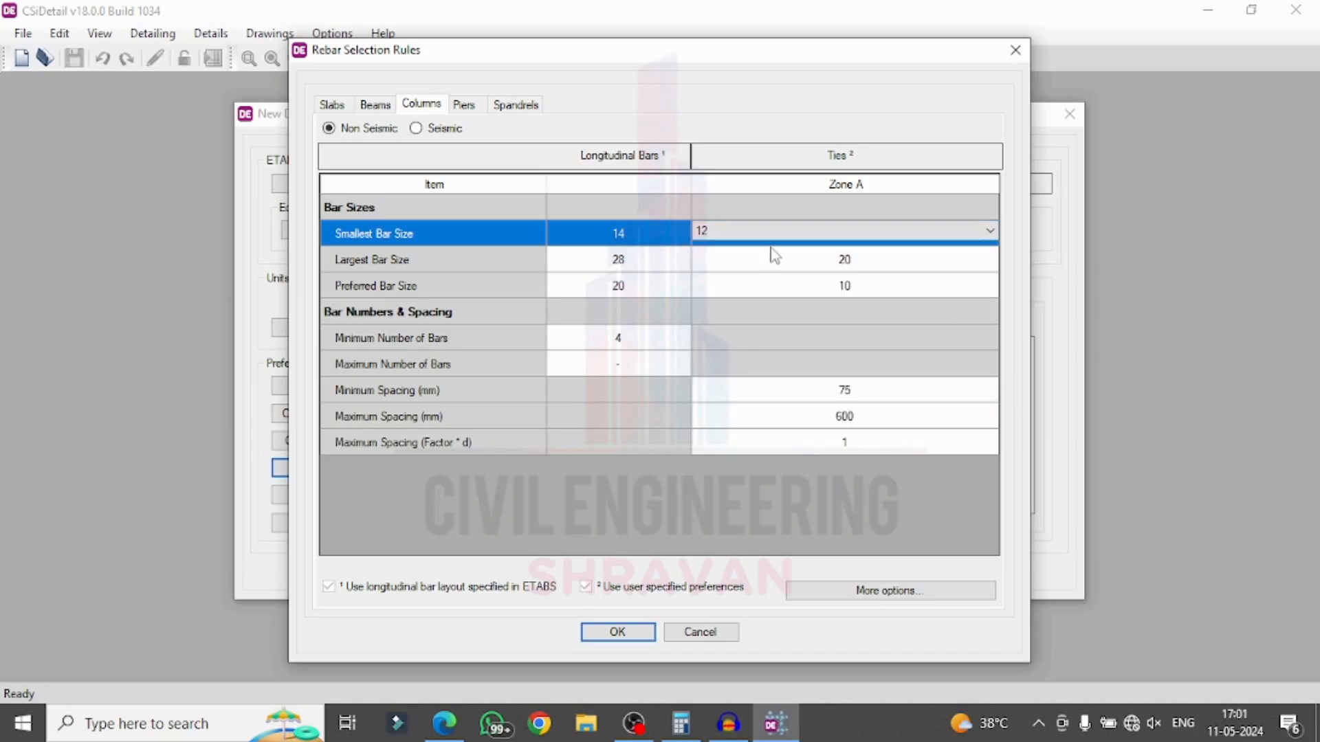
left_click(857, 229)
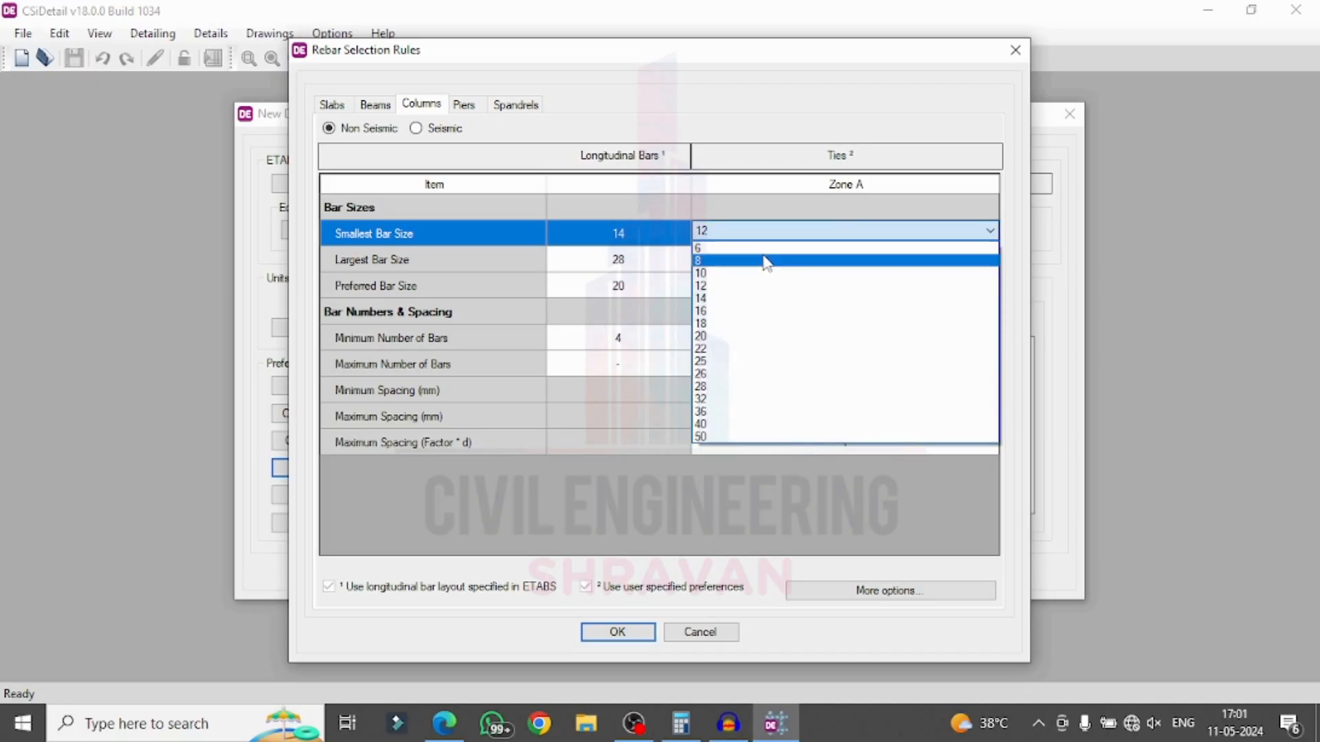
left_click(767, 261)
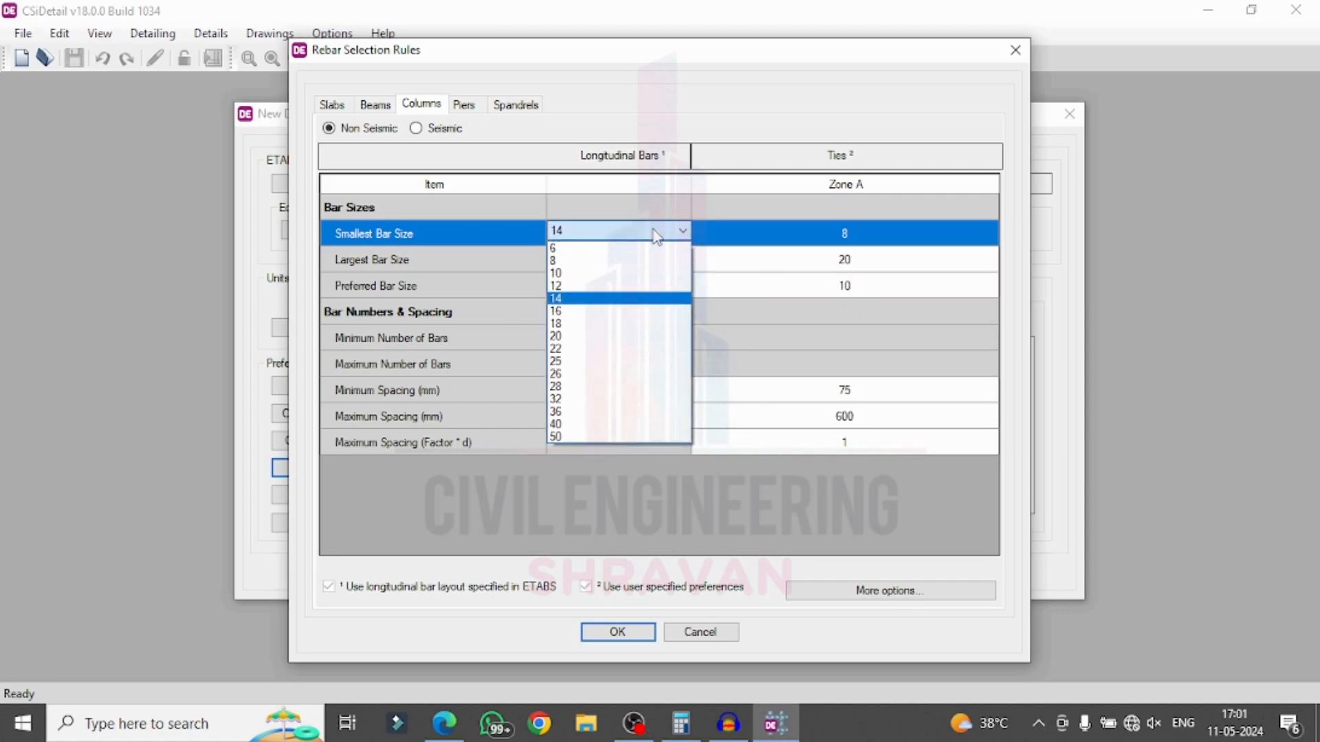
left_click(558, 286)
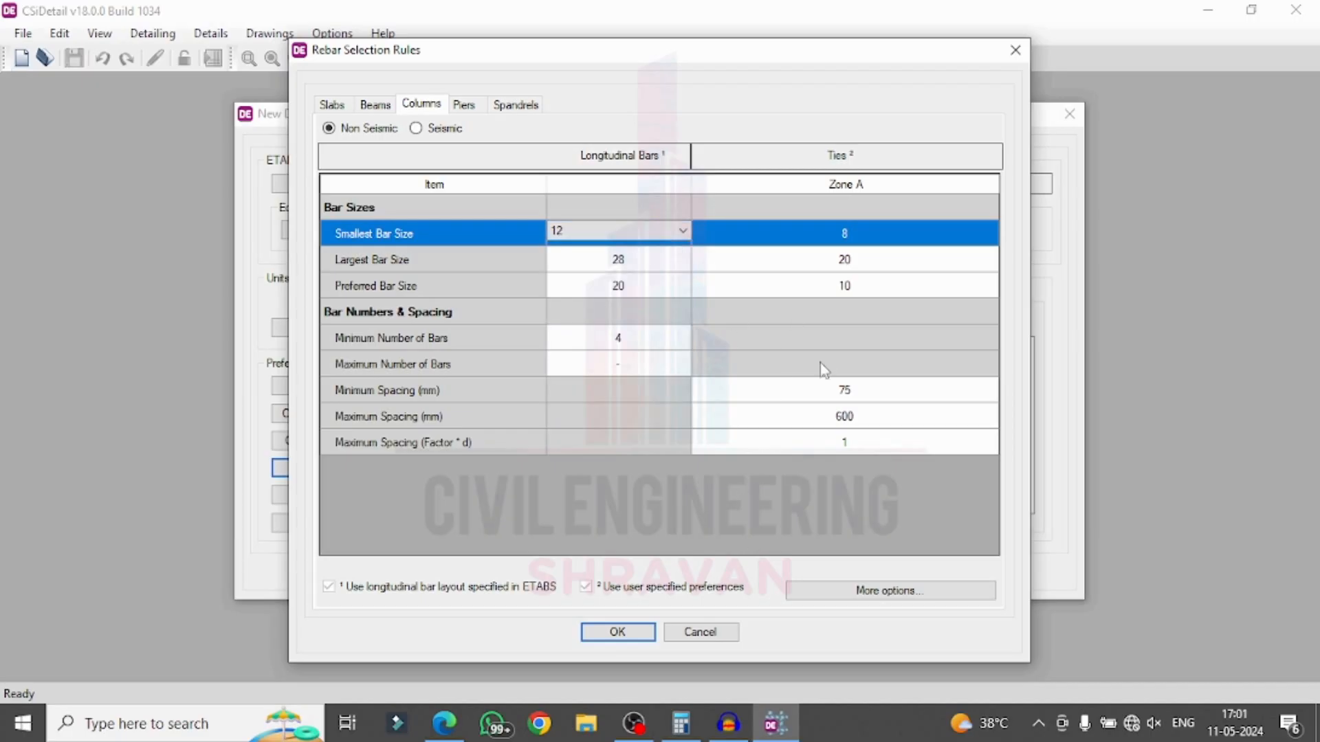
Step: Set the column ties' minimum spacing to 120 mm and maximum spacing to 300 mm, and generate the detailing for all components and floors
left_click(846, 391)
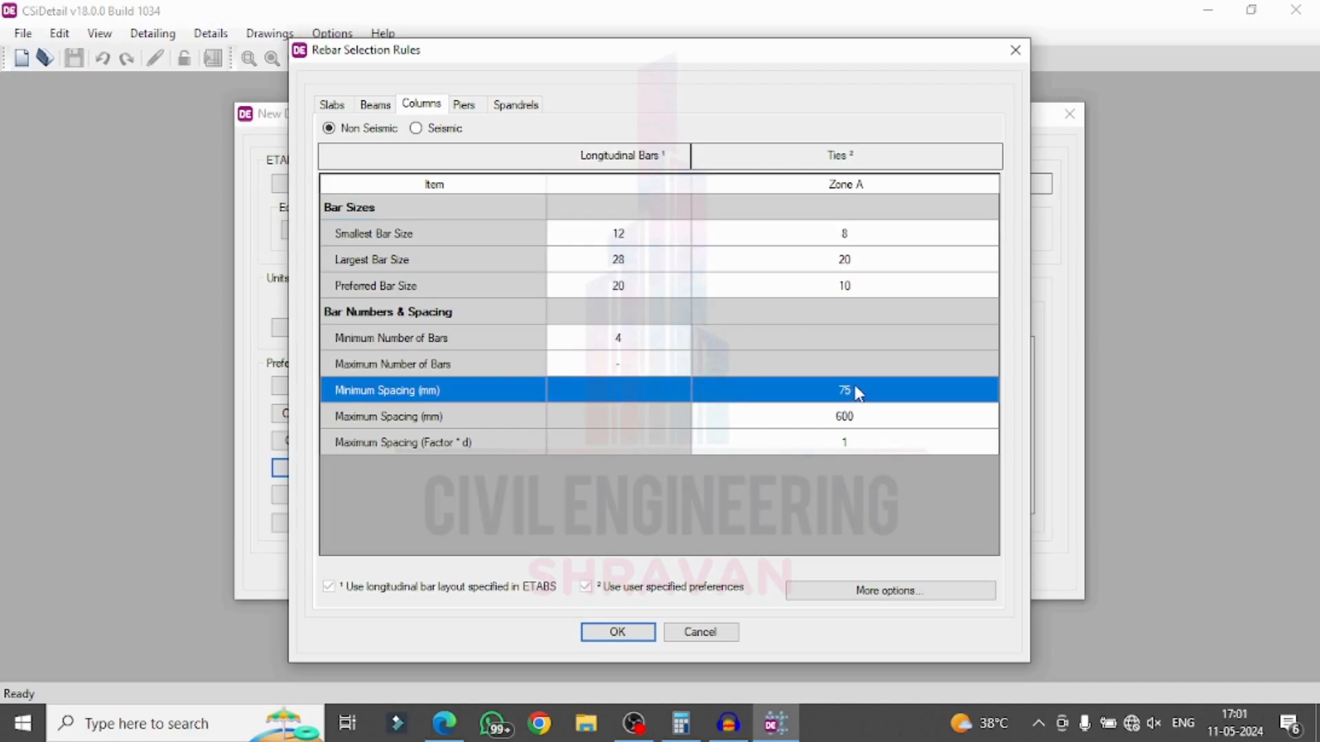
left_click(857, 390)
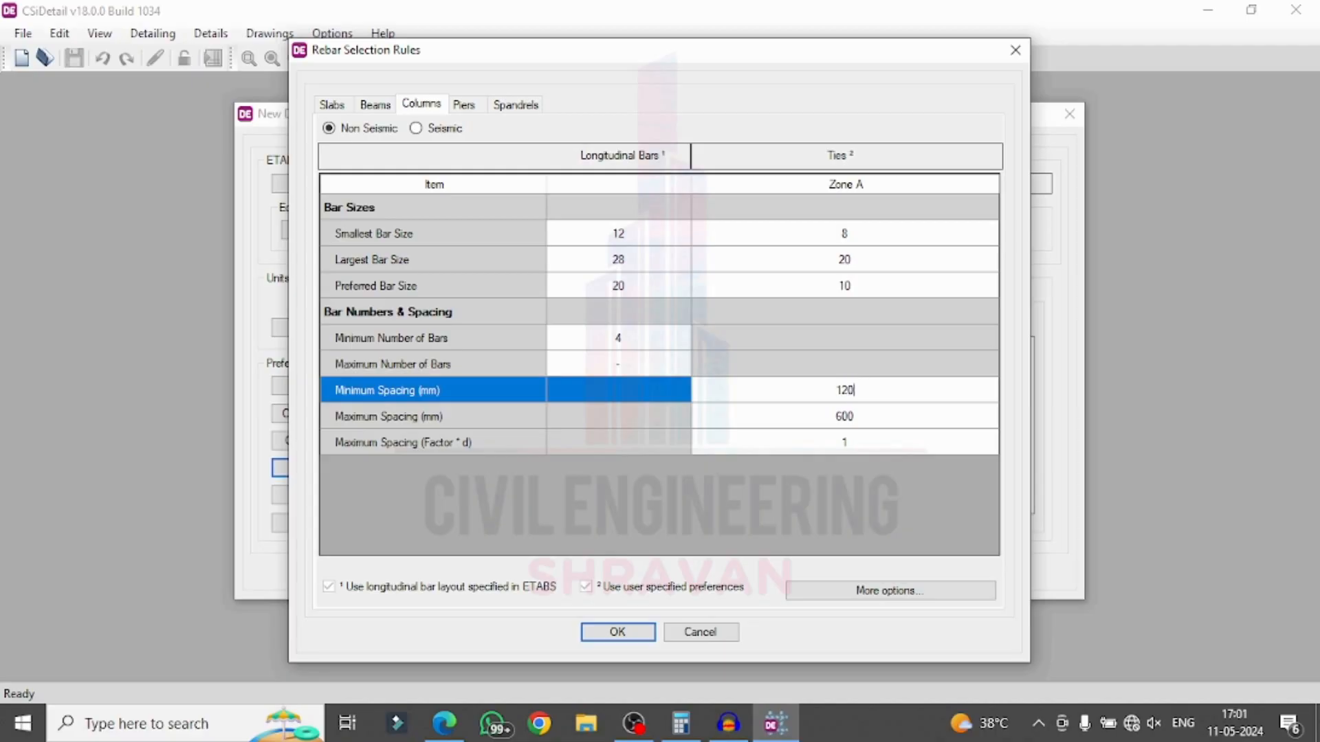
type("120")
key("Return")
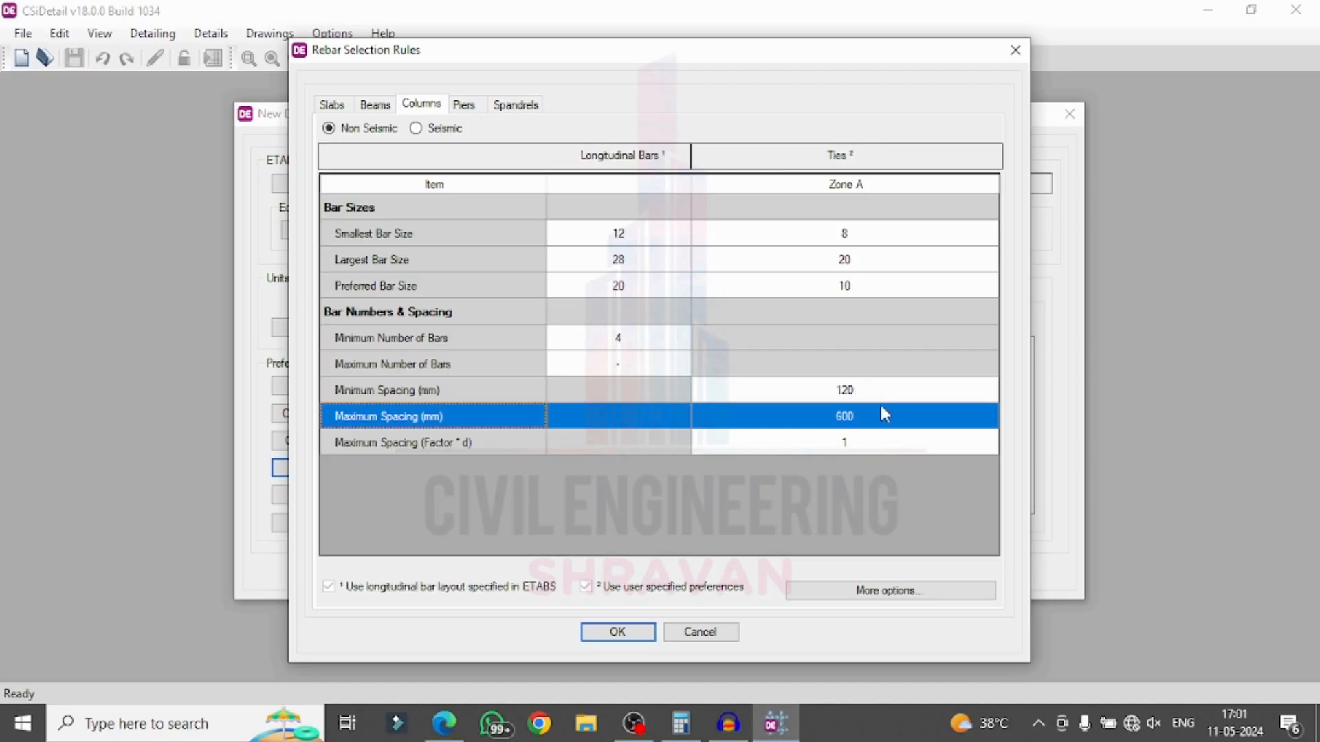
type("3")
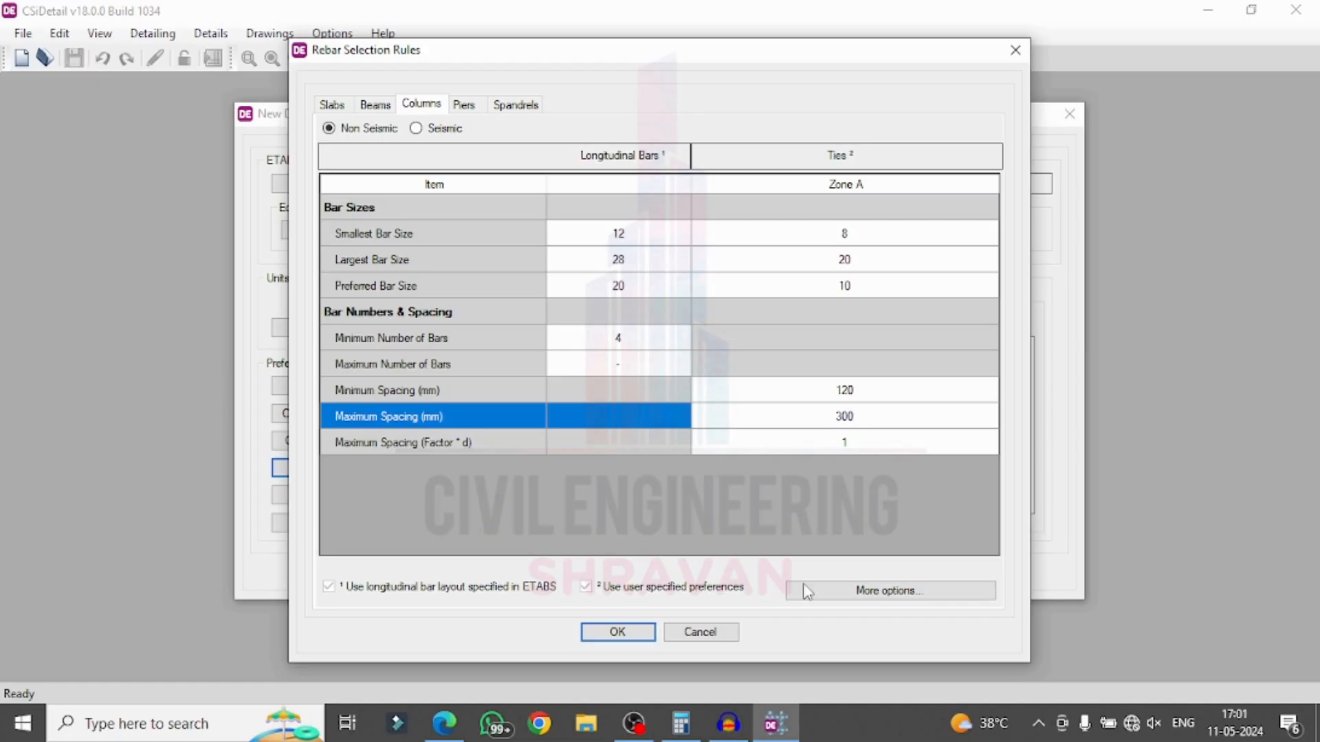
left_click(627, 633)
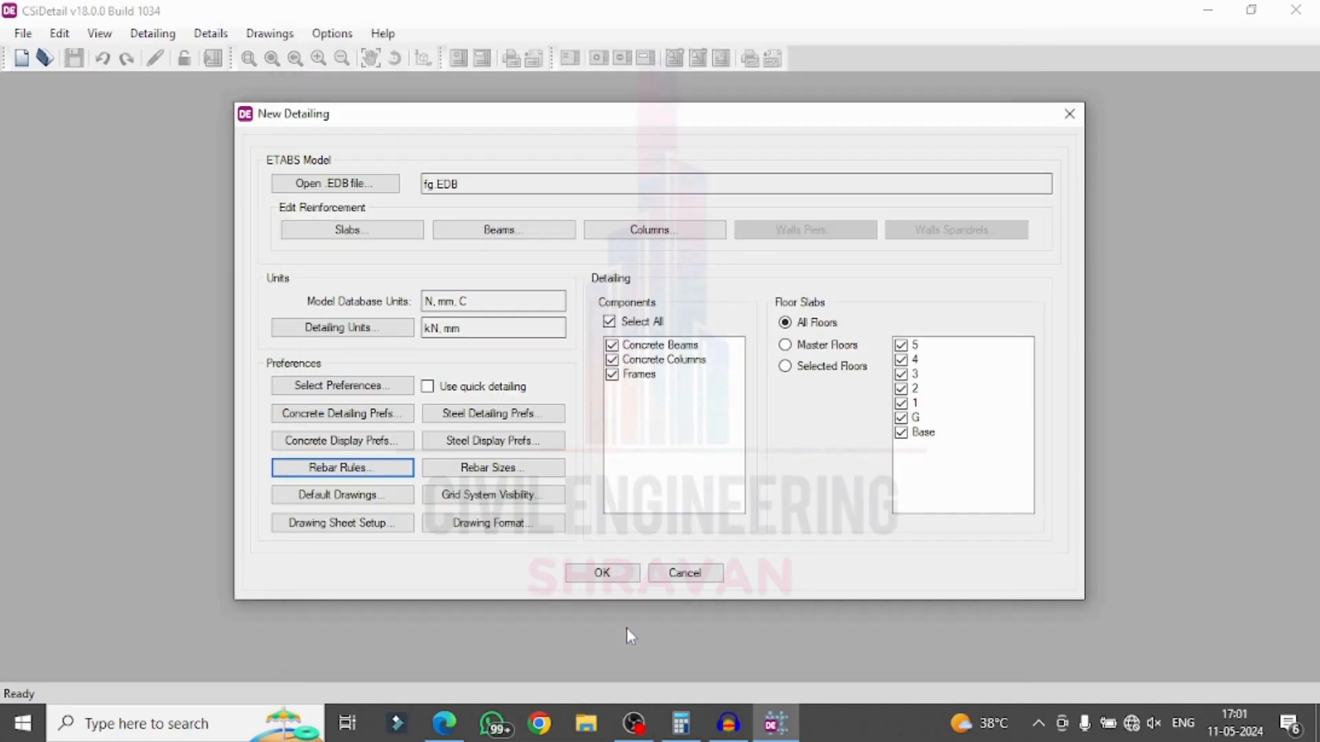
left_click(589, 578)
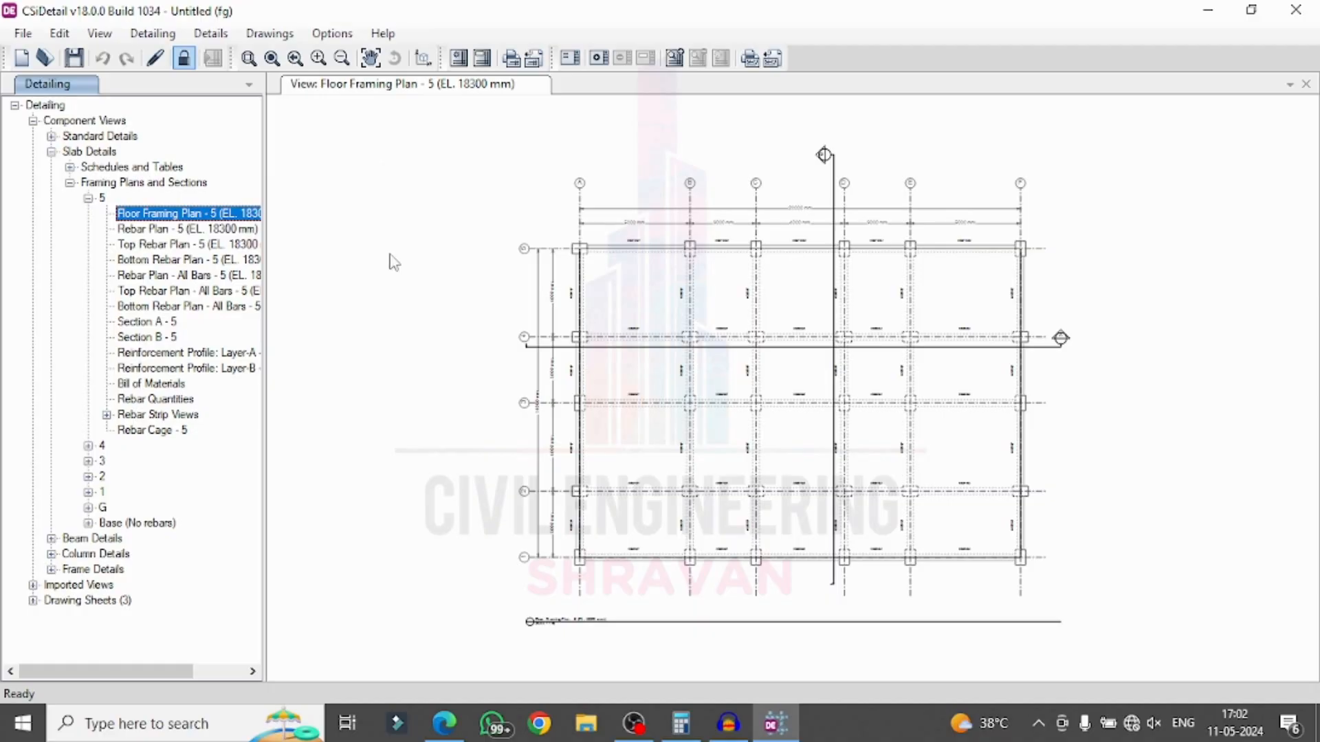
Step: Collapse the floor 5 slab views and list the contents of the beam, column and frame details
left_click(128, 217)
left_click(88, 198)
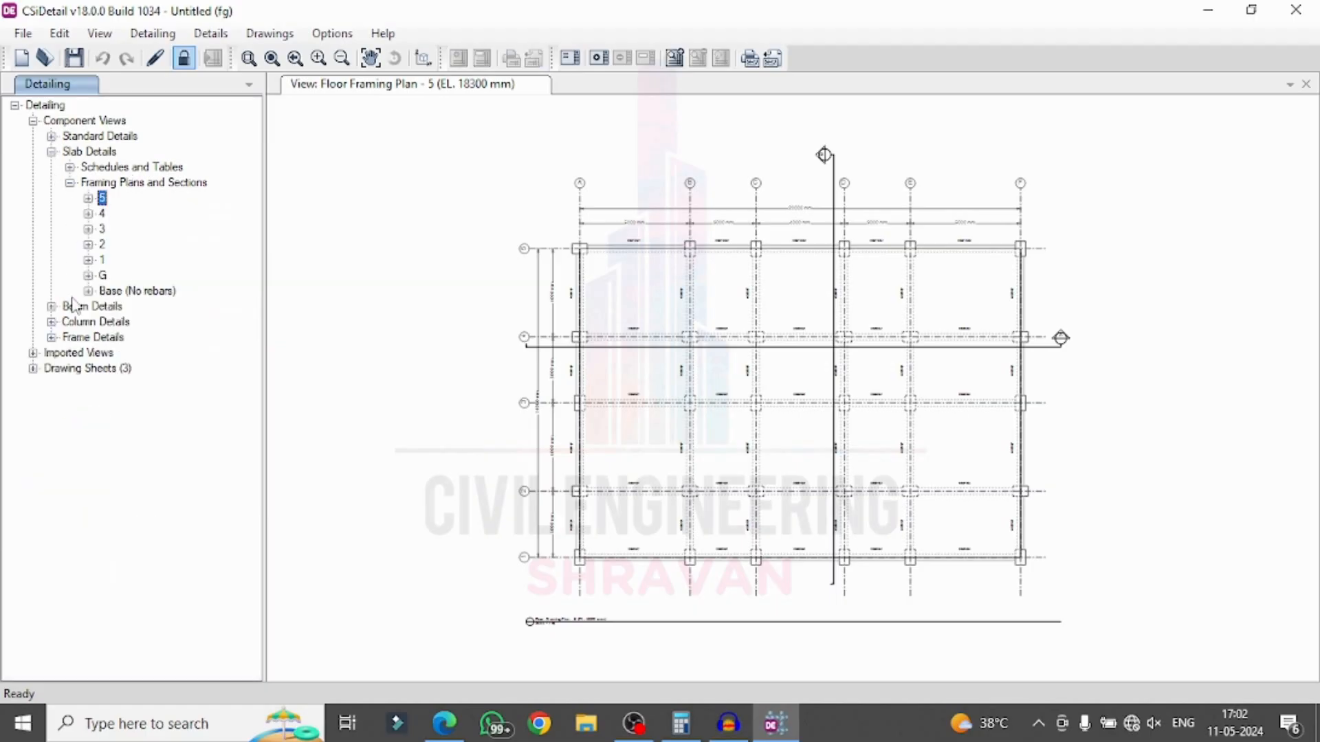
left_click(51, 306)
left_click(51, 338)
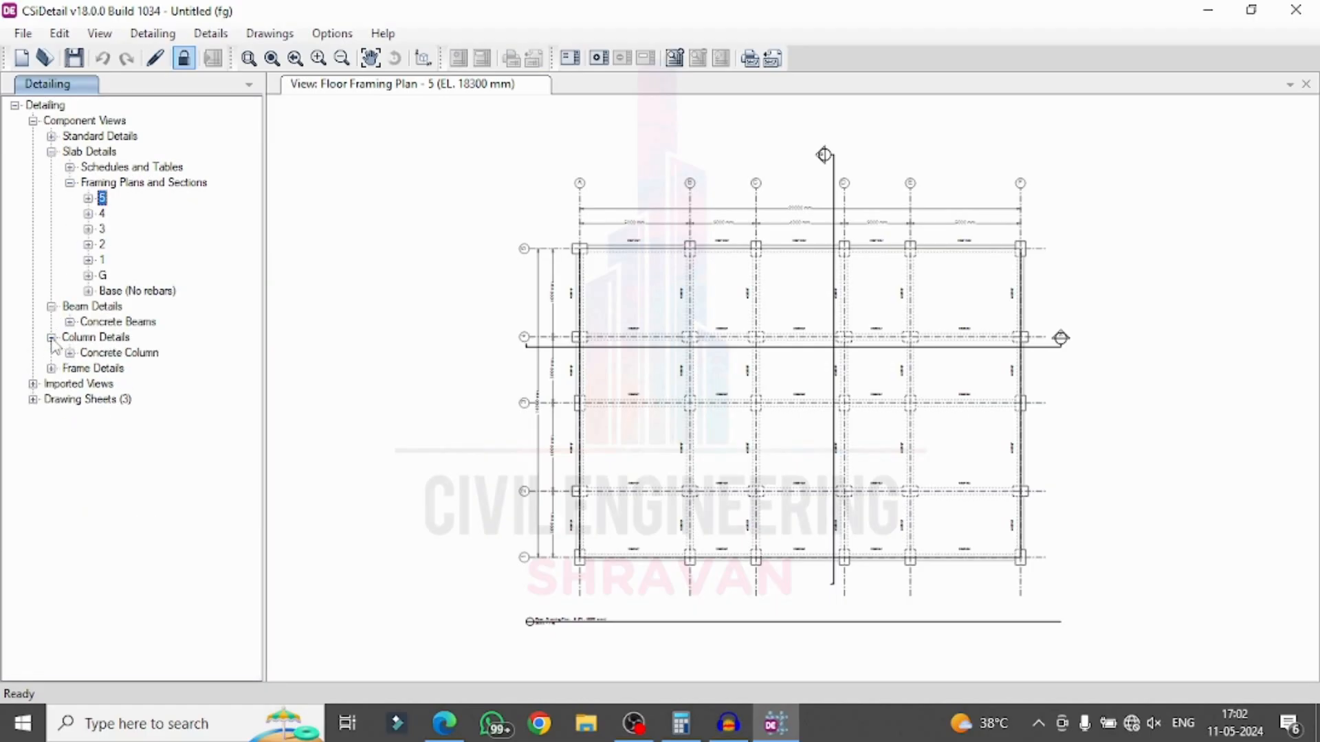
left_click(53, 368)
scroll(265, 319, "down", 2)
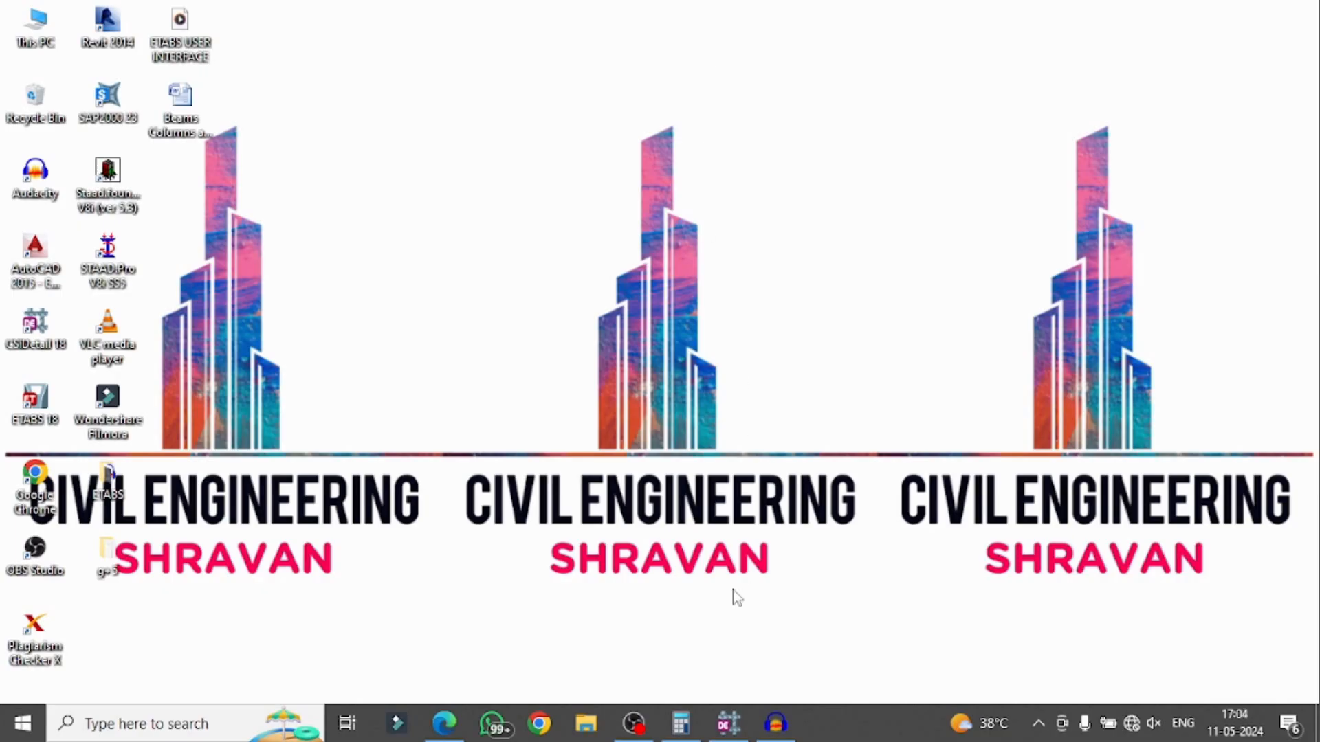
Step: Switch back to CSiDetail and view the List of Drawings among the standard details
left_click(729, 723)
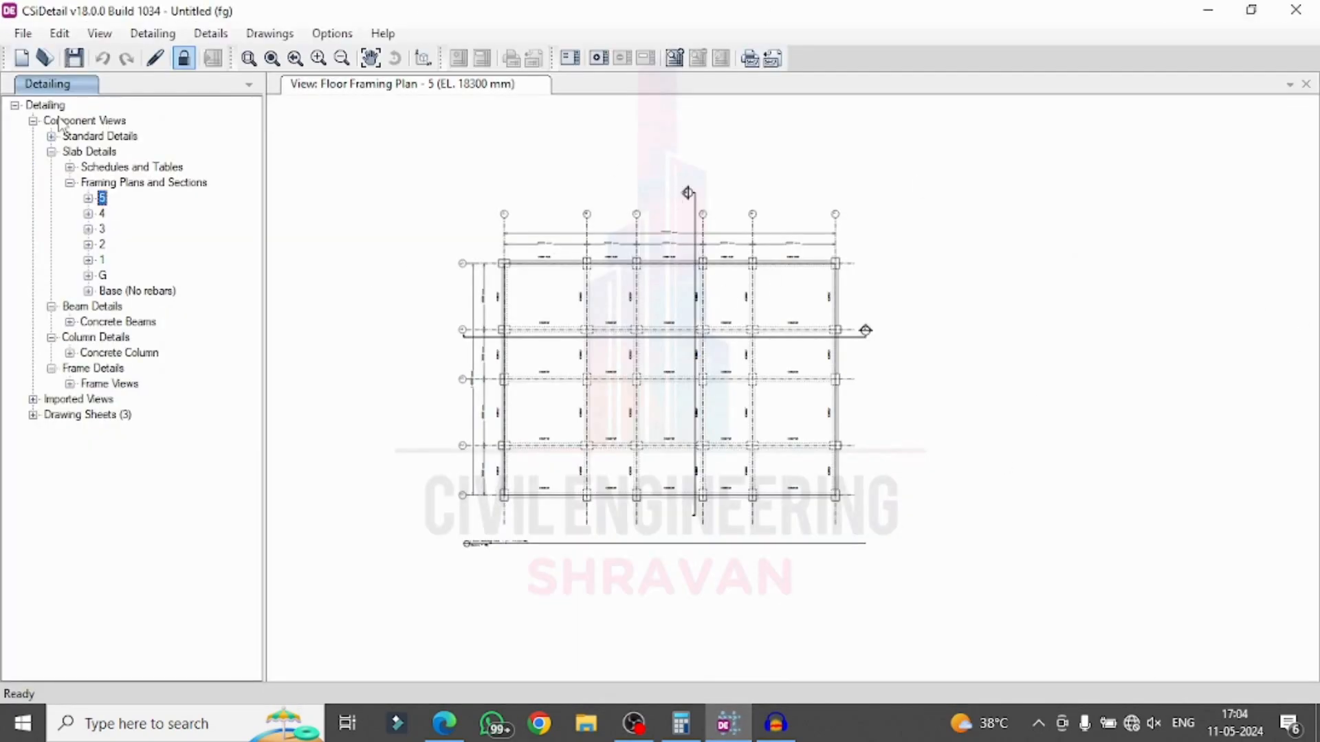
left_click(33, 121)
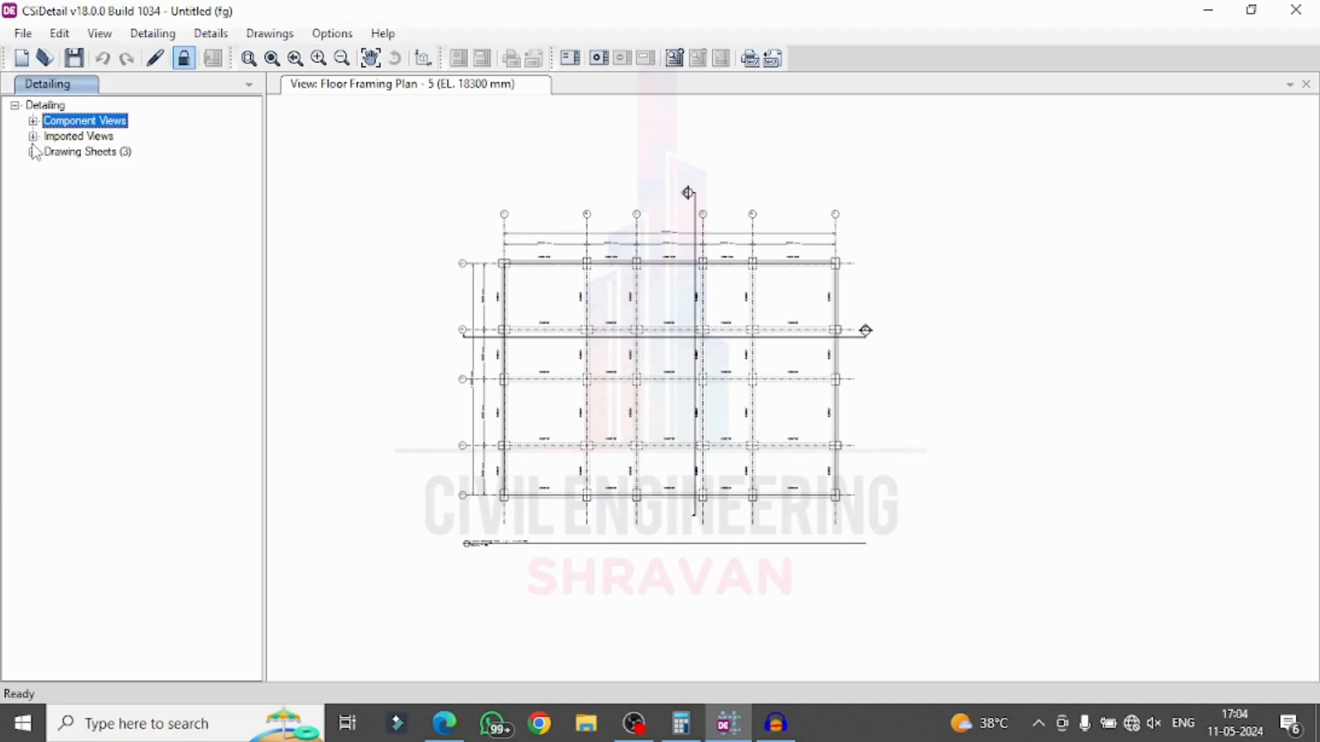
left_click(33, 122)
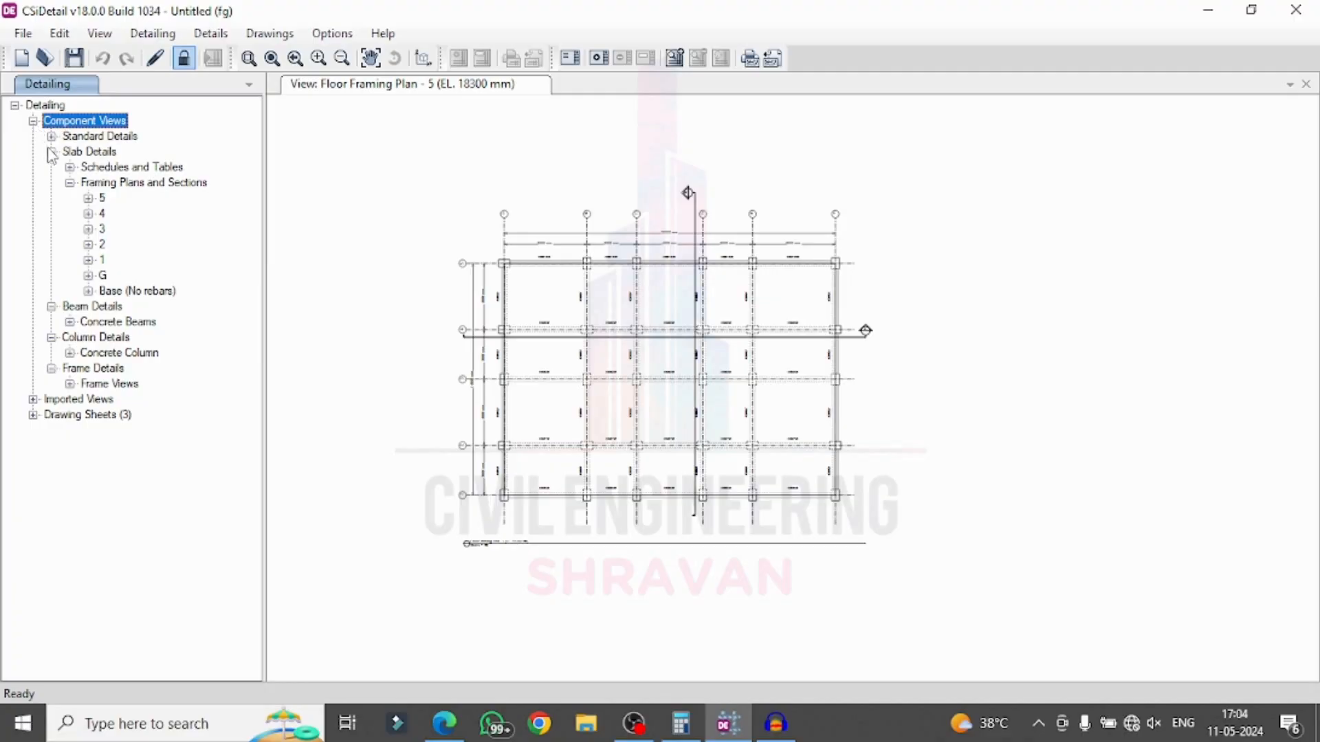
left_click(52, 136)
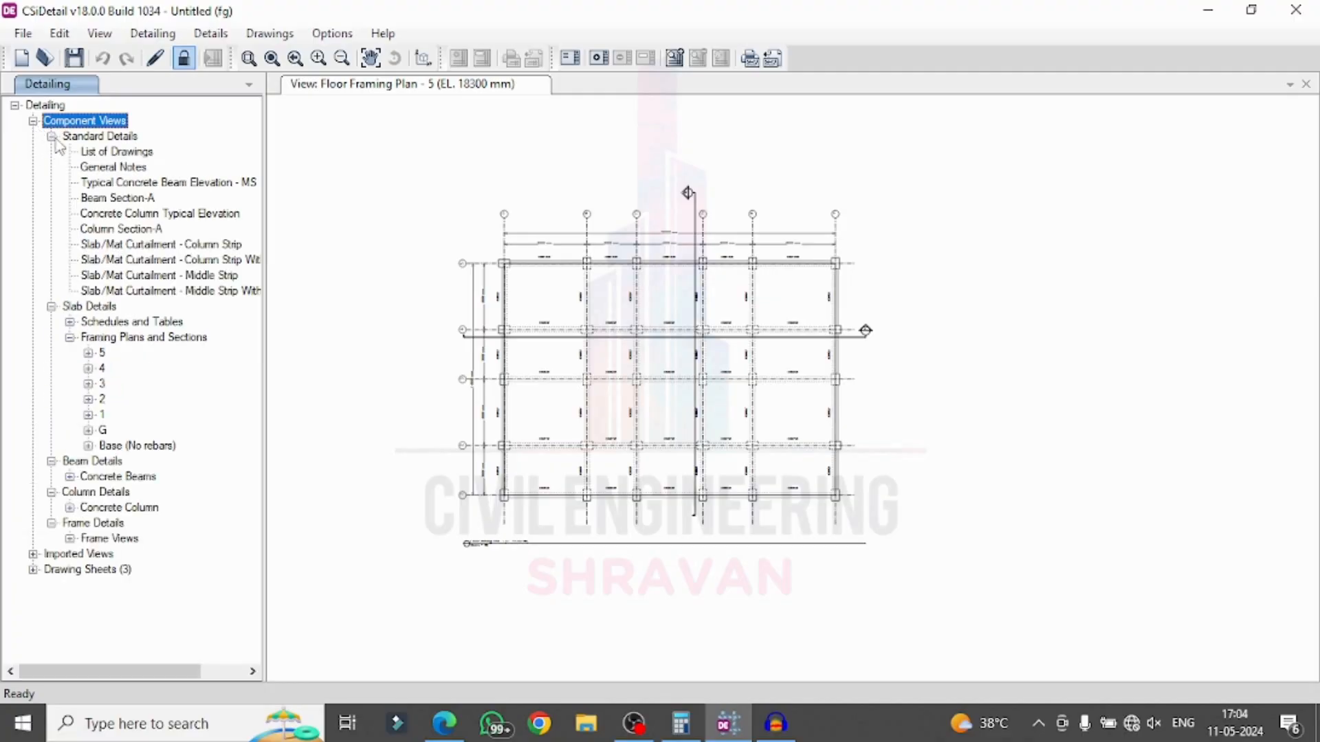
double_click(115, 152)
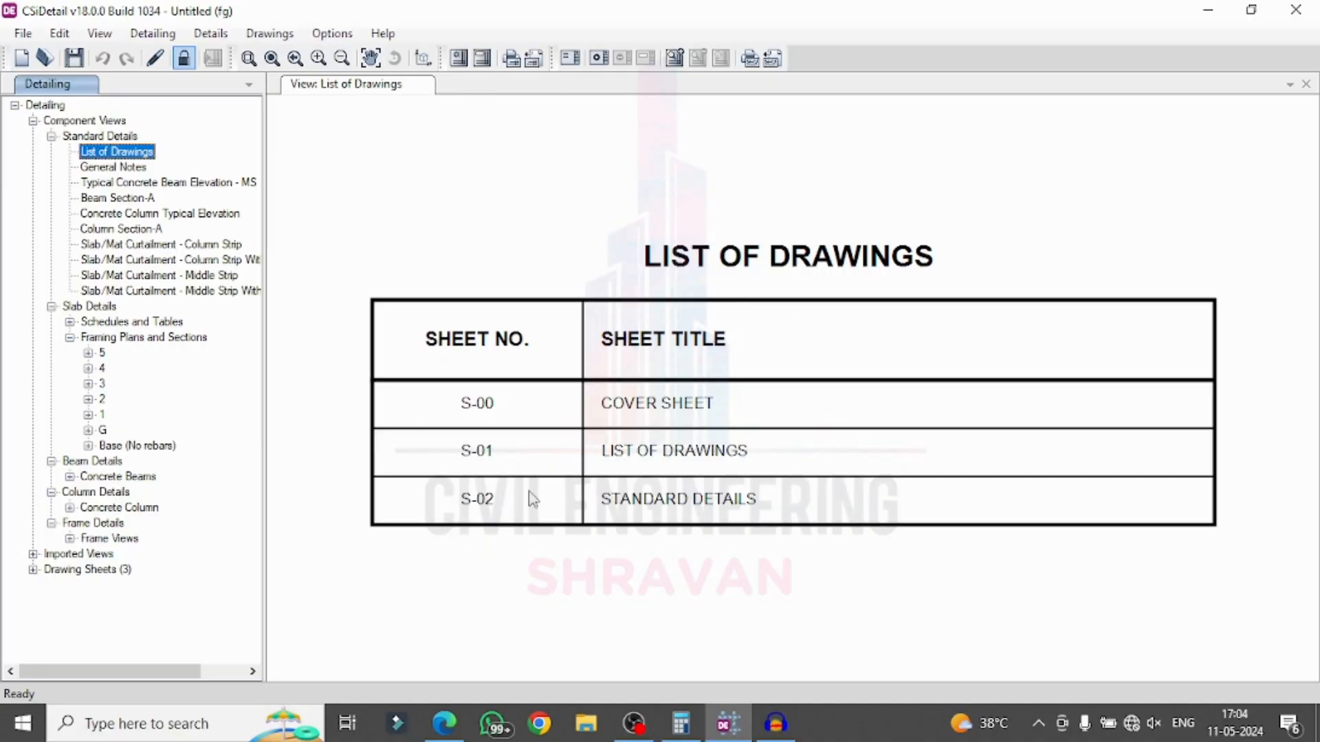
Step: Examine the default materials and cover for slabs, beams and columns in the General Notes
double_click(129, 169)
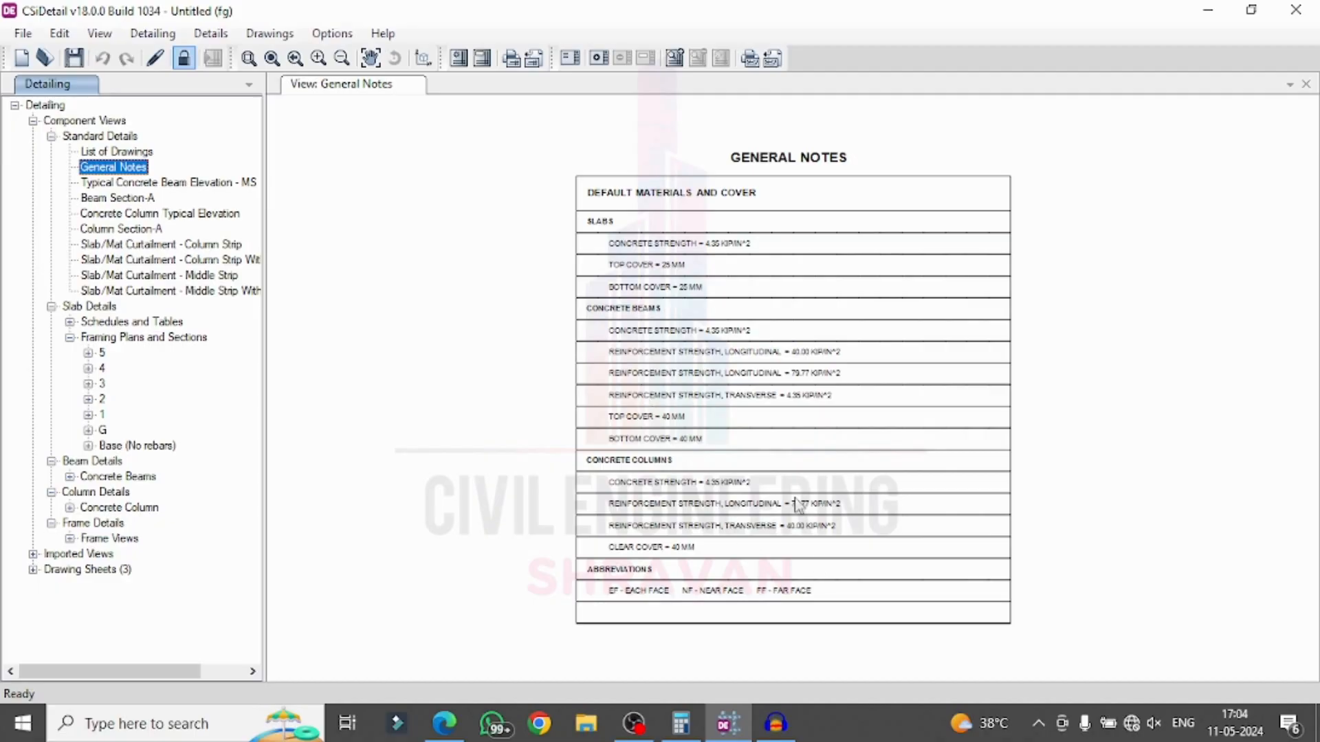
scroll(730, 357, "up", 1)
scroll(731, 357, "up", 2)
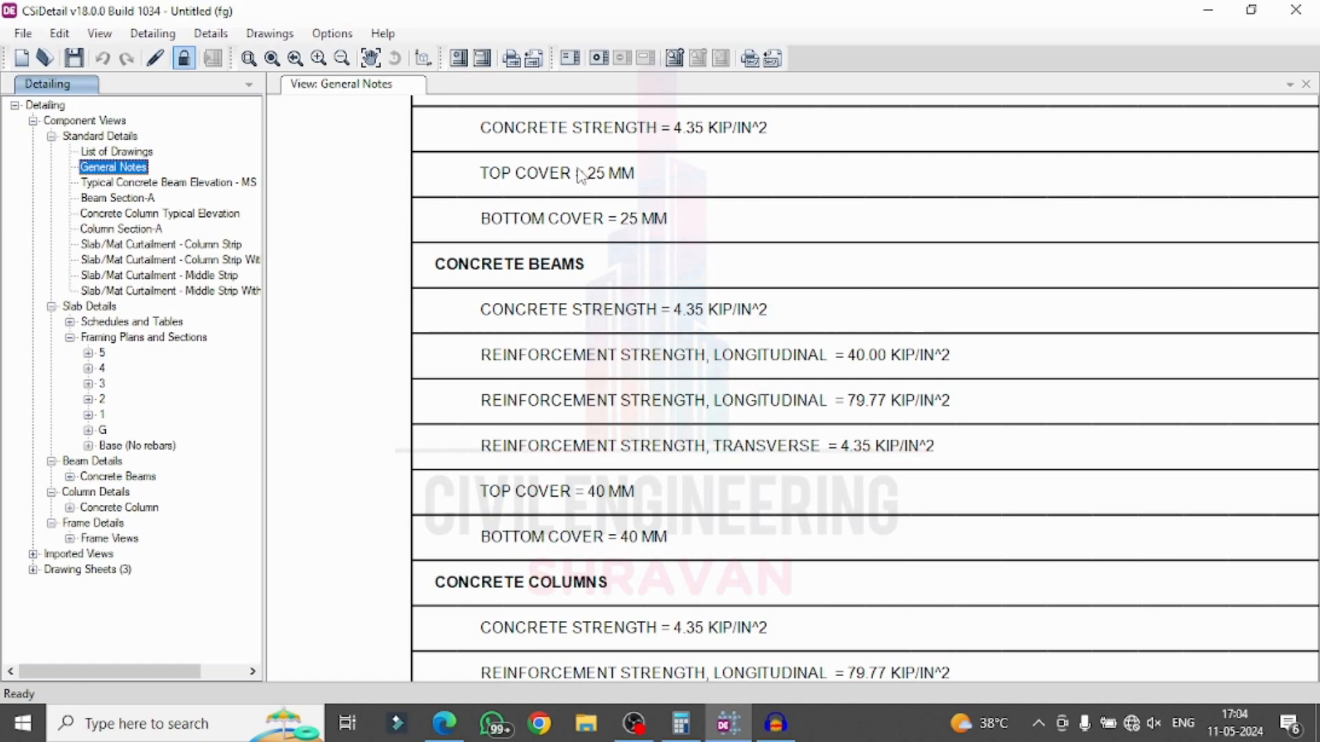
scroll(581, 176, "up", 1)
scroll(581, 176, "down", 3)
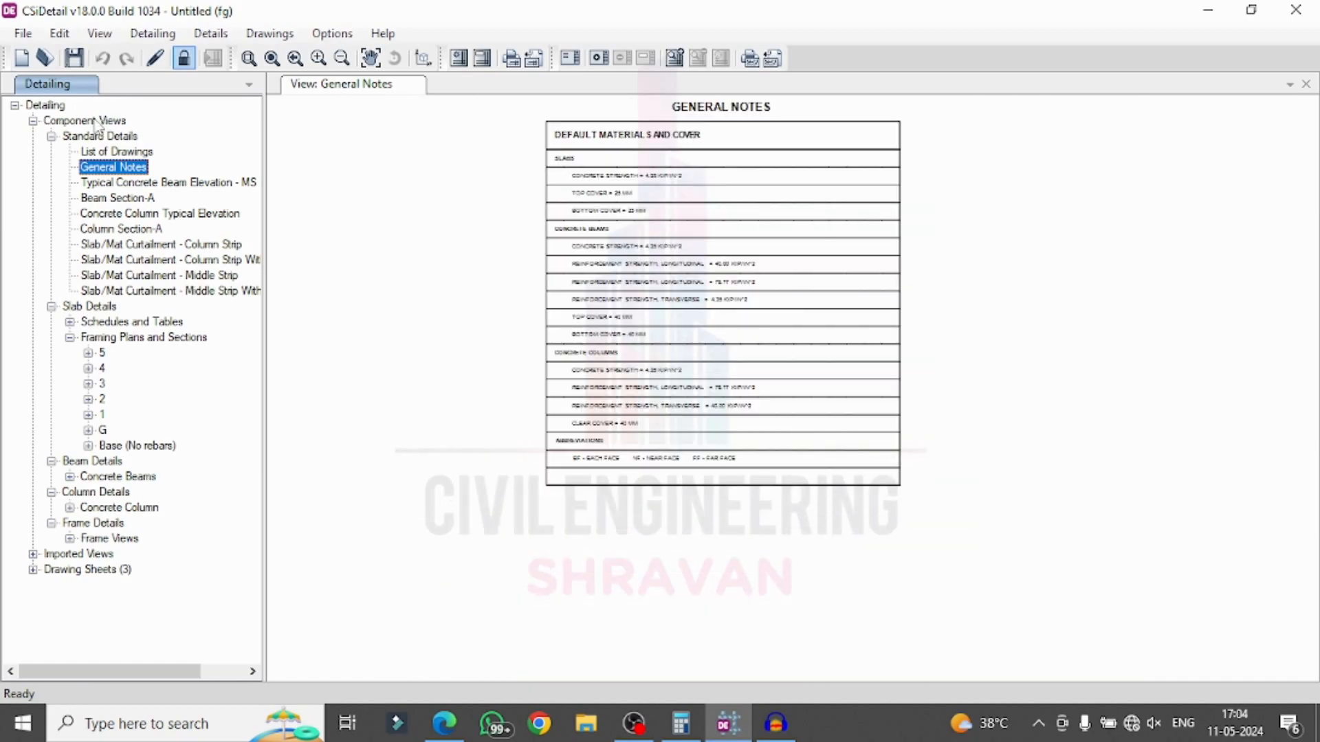
Step: Examine the typical concrete beam elevation's reinforcement zones and view Beam Section-A
left_click(161, 183)
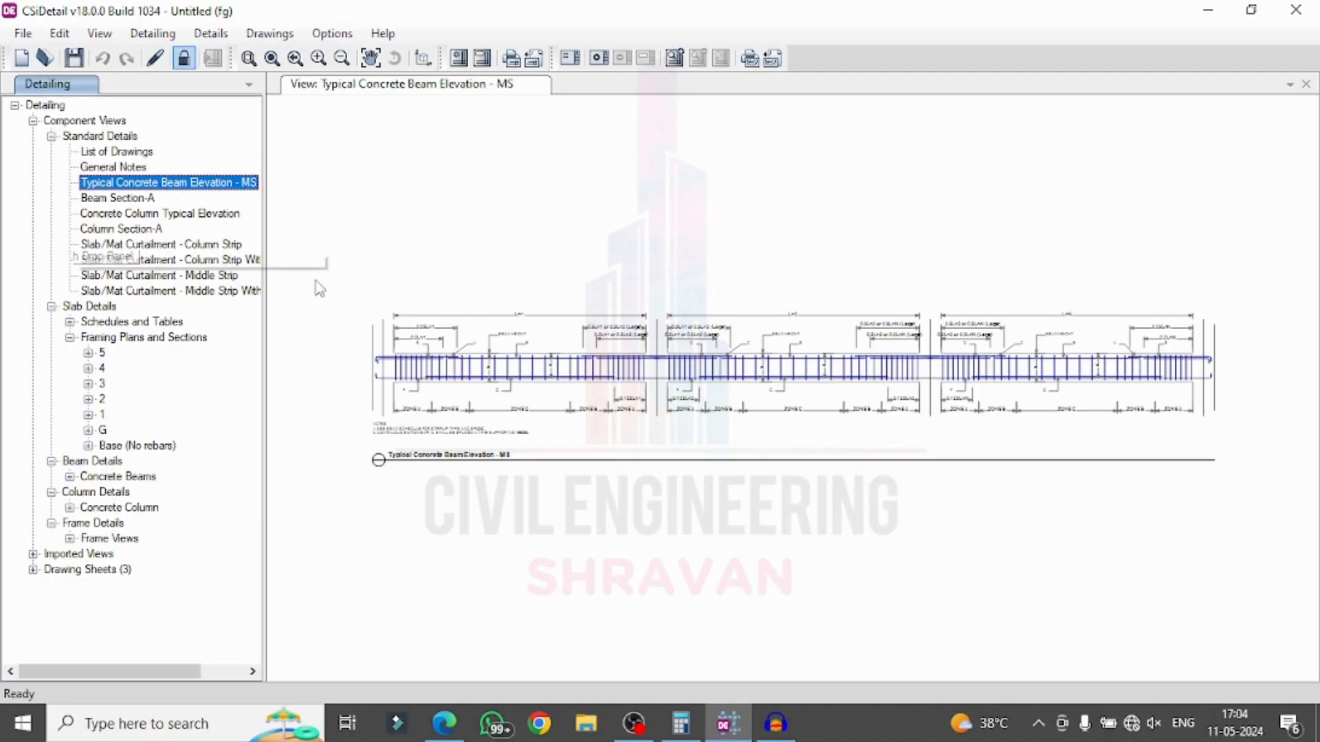
scroll(409, 380, "up", 5)
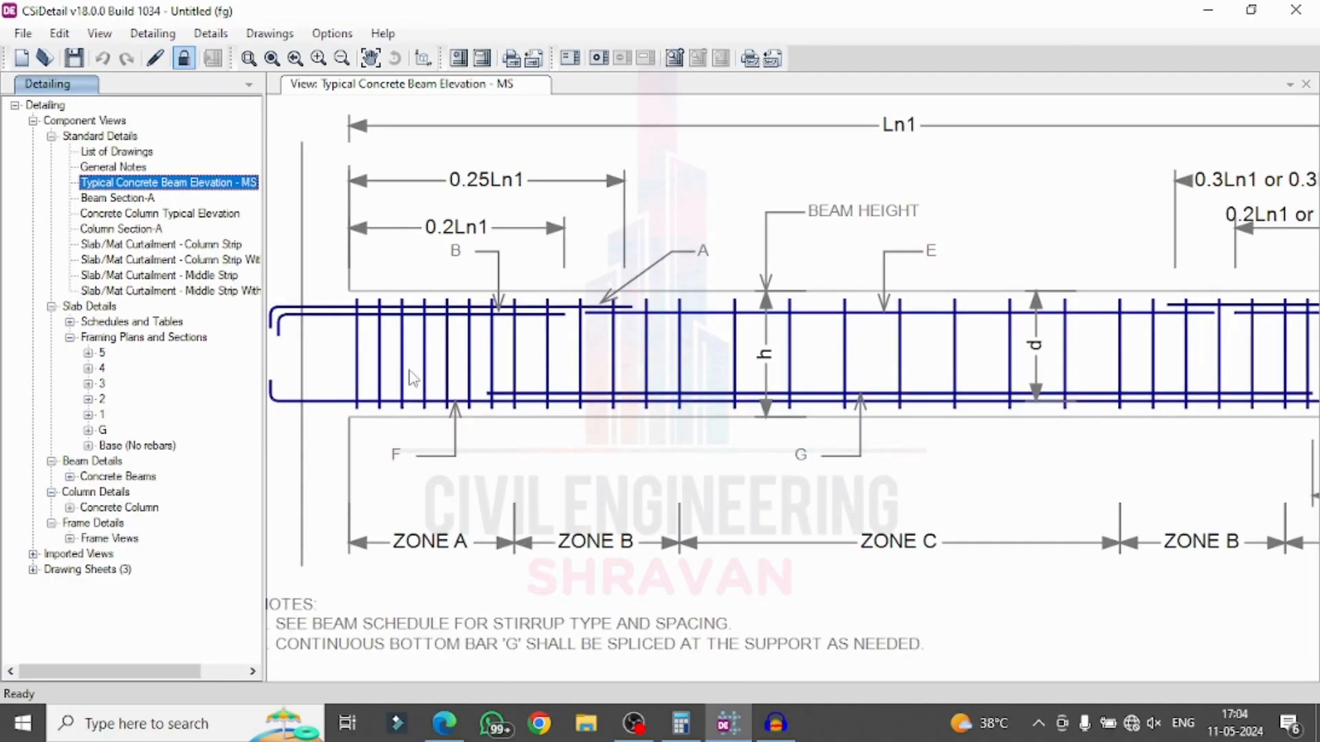
scroll(574, 354, "down", 5)
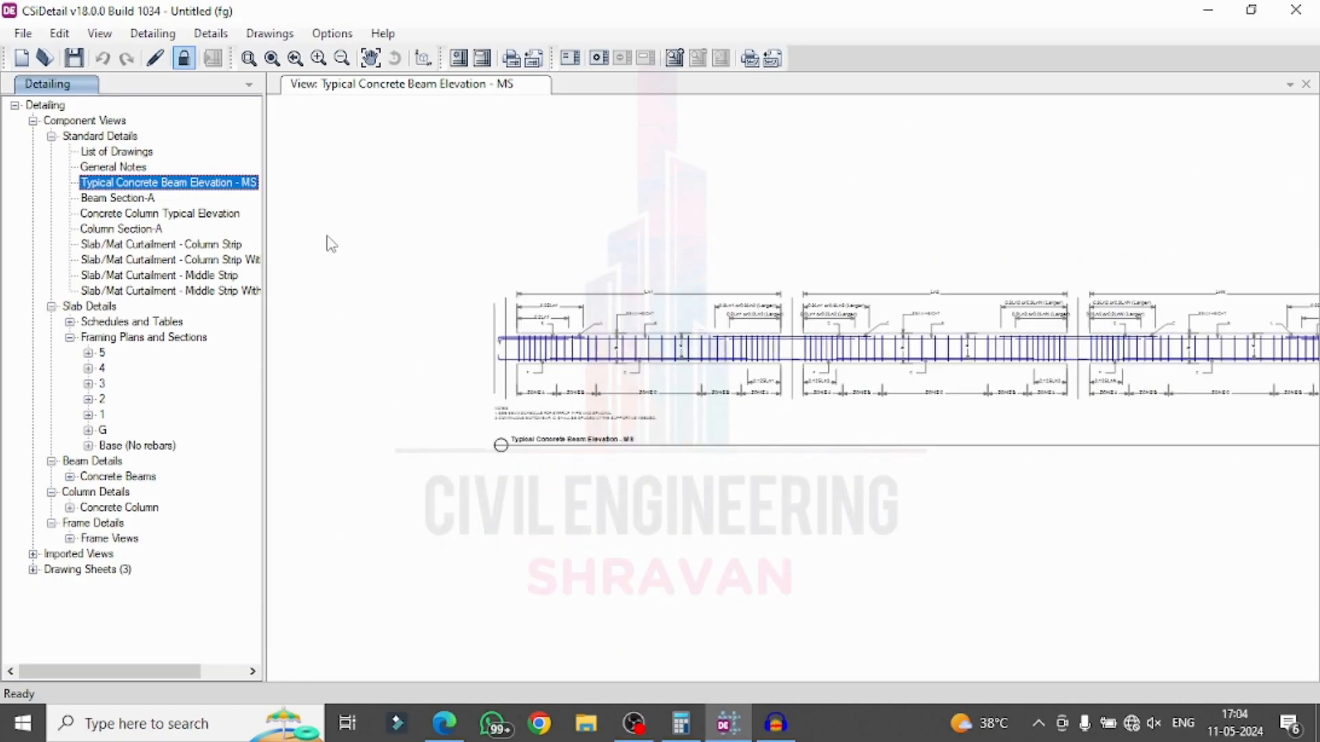
left_click(126, 199)
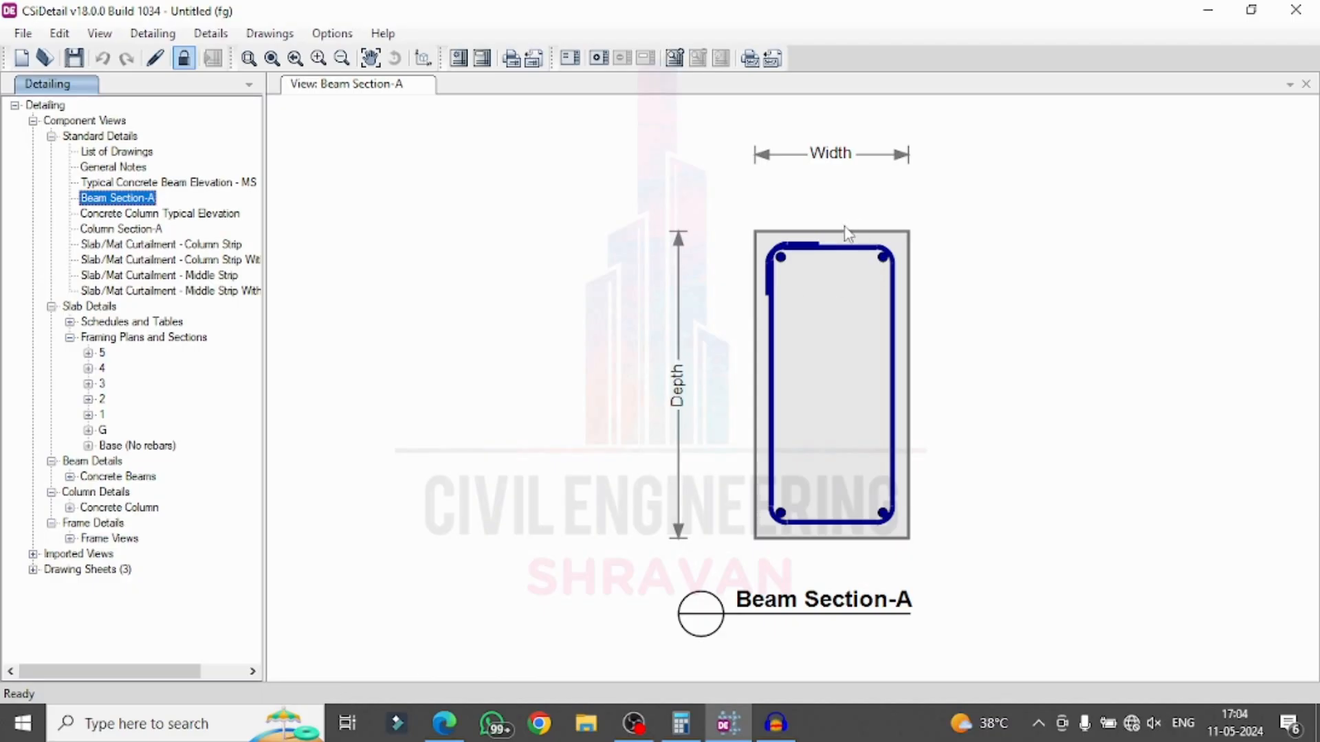
Step: View the typical column elevation and Column Section-A, plus the column strip curtailment details without and with drop panel
left_click(147, 214)
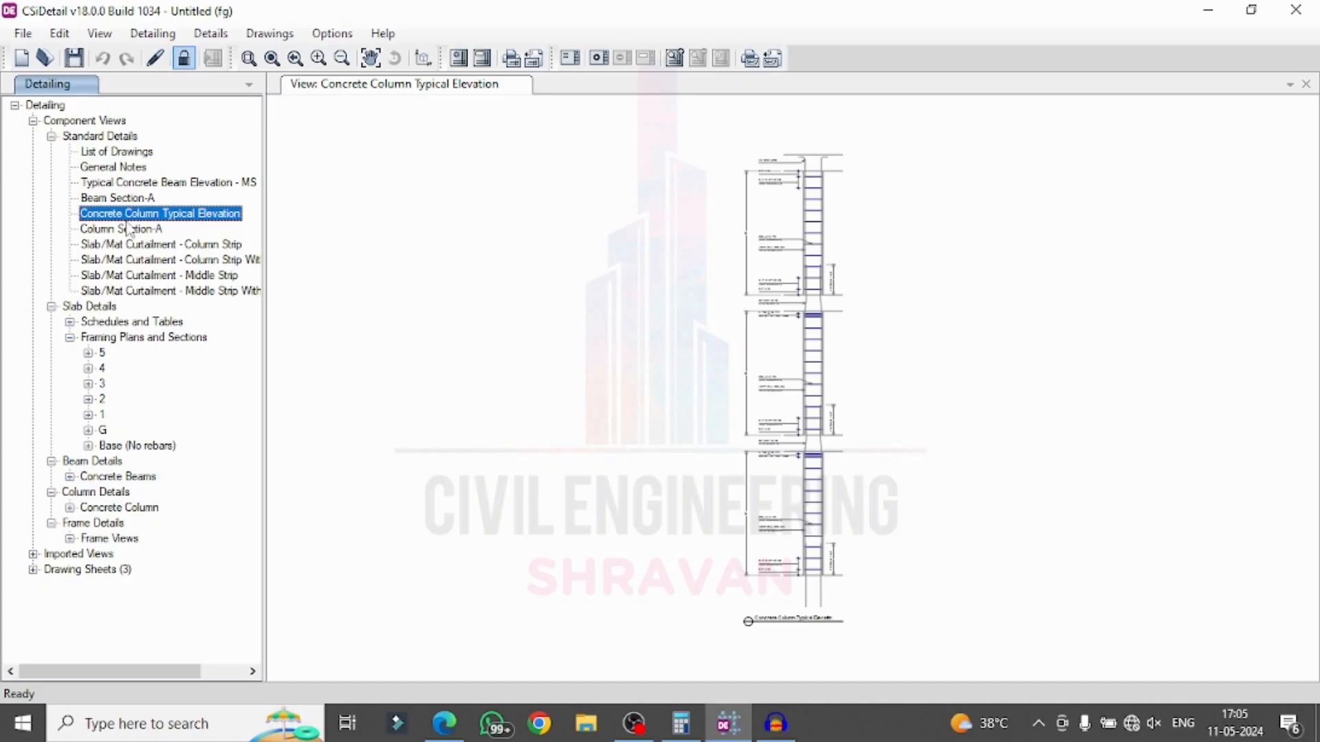
left_click(104, 230)
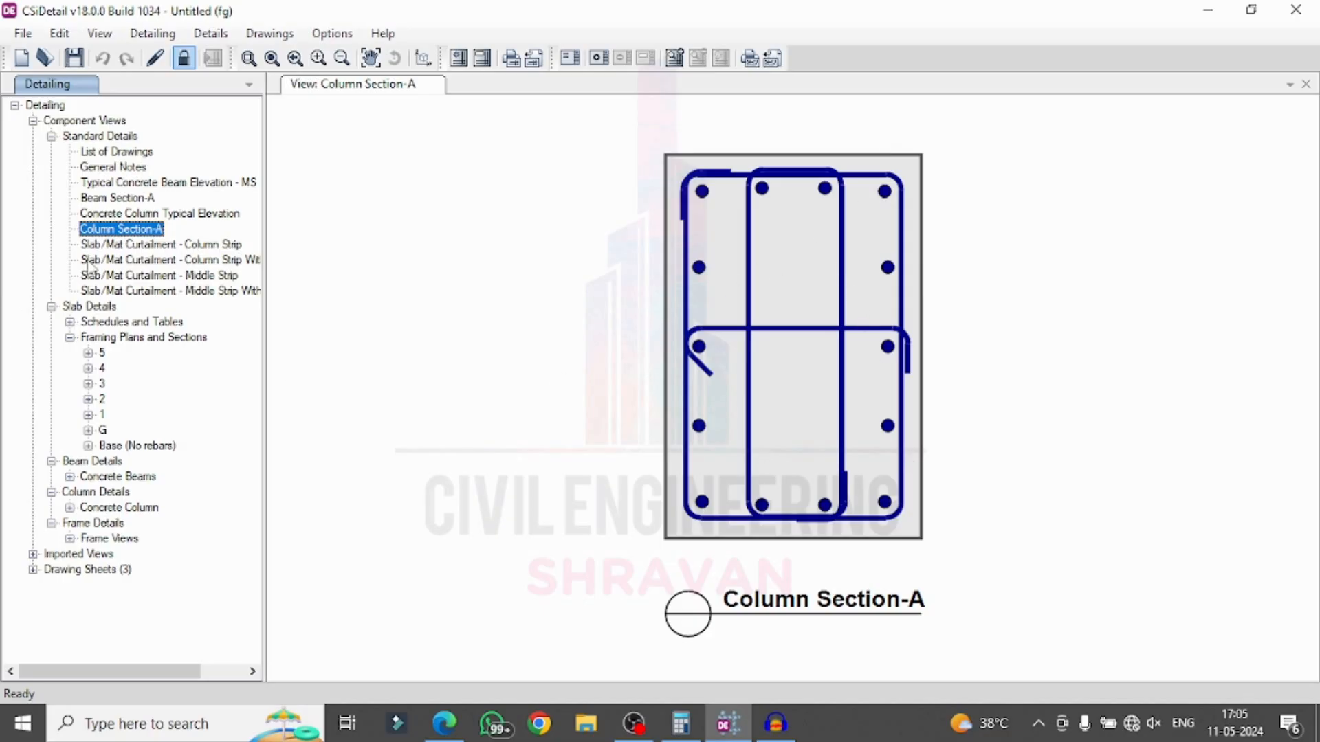
left_click(142, 245)
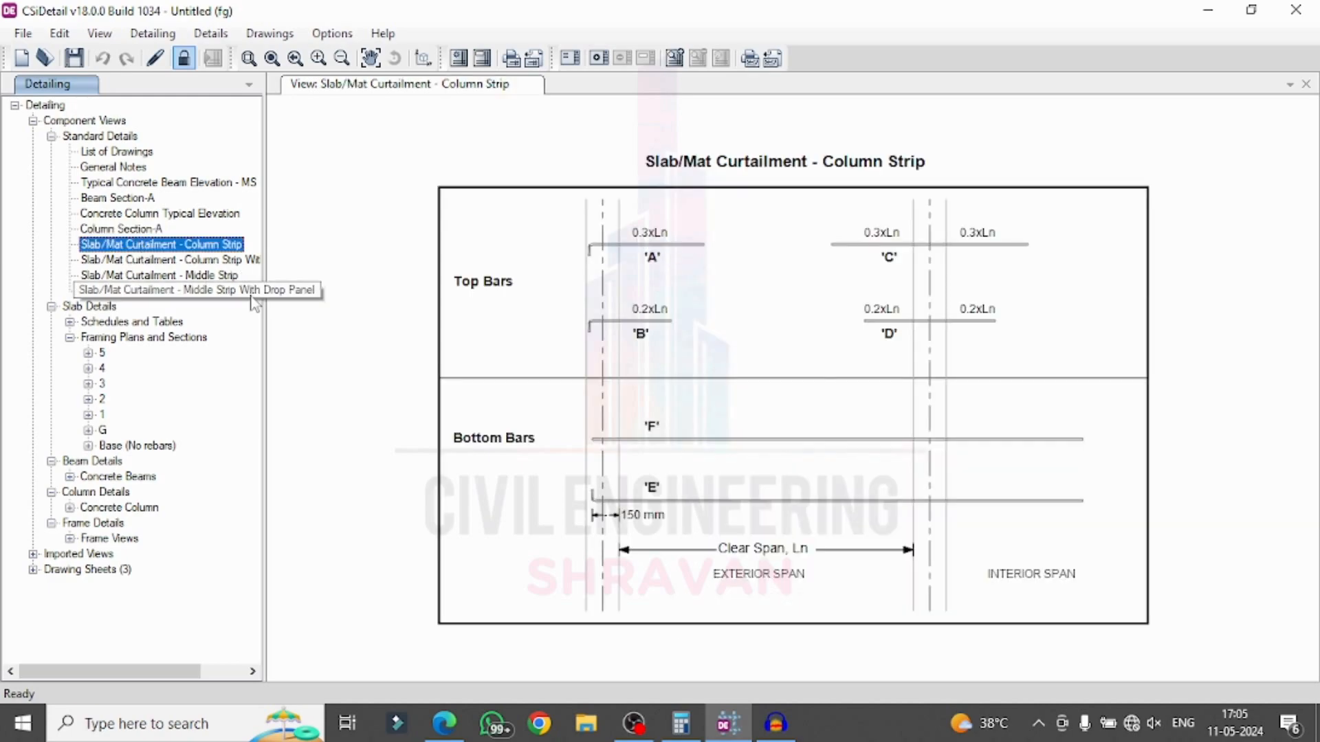
left_click(246, 261)
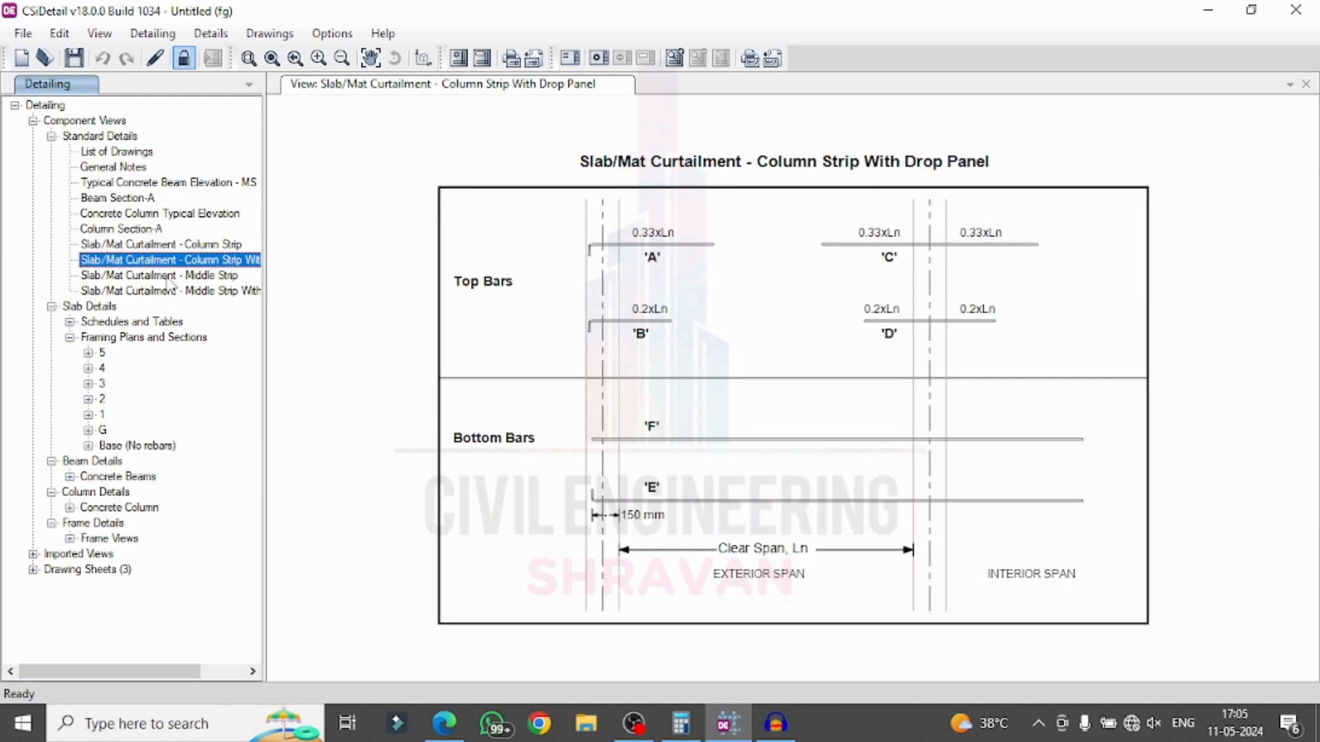
Step: View the floor slab's overall bill of materials and rebar quantities in the slab schedules
left_click(52, 136)
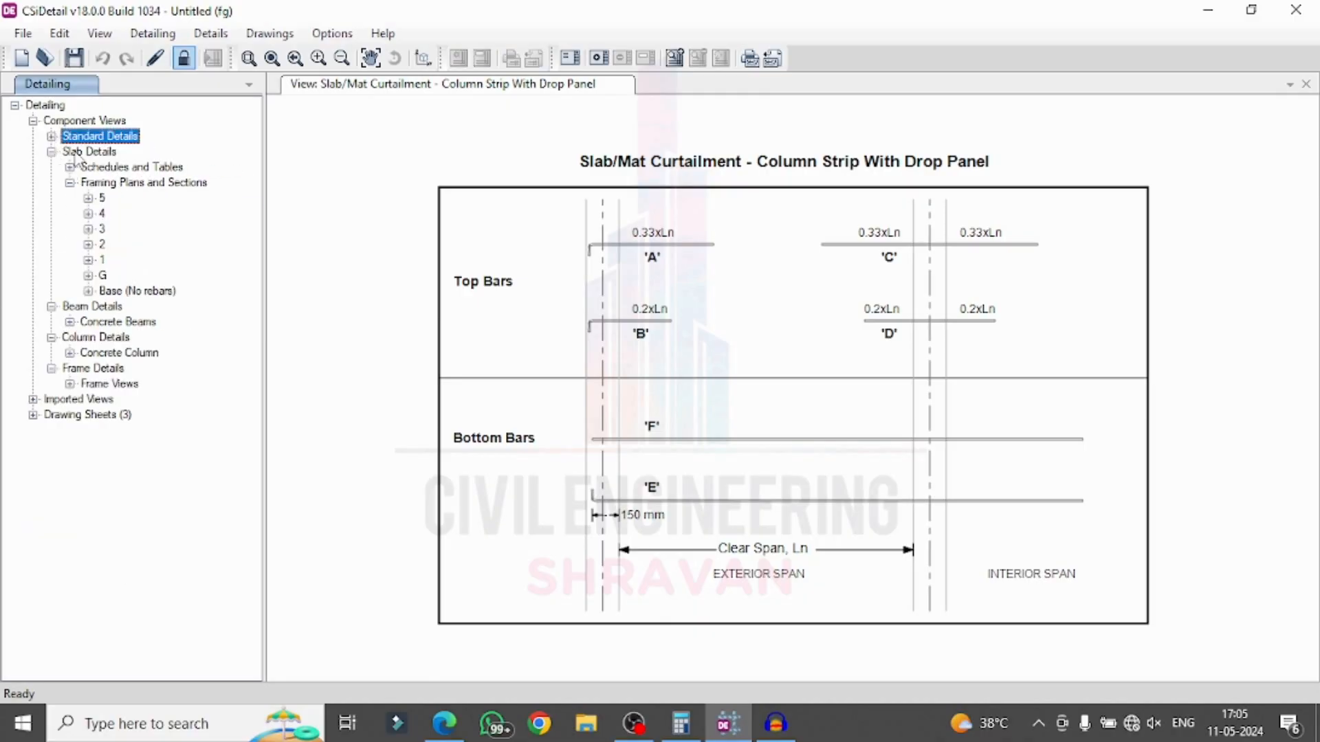
left_click(52, 151)
left_click(52, 151)
left_click(70, 167)
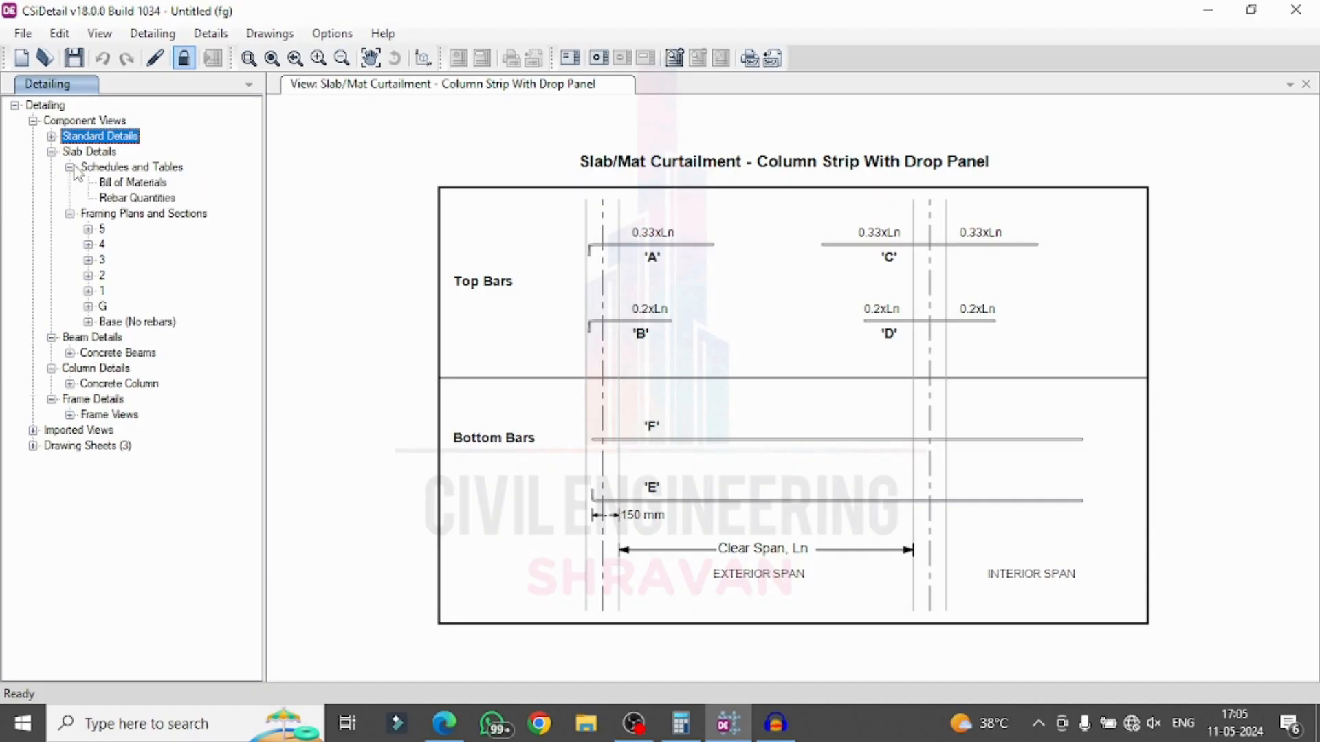
left_click(116, 183)
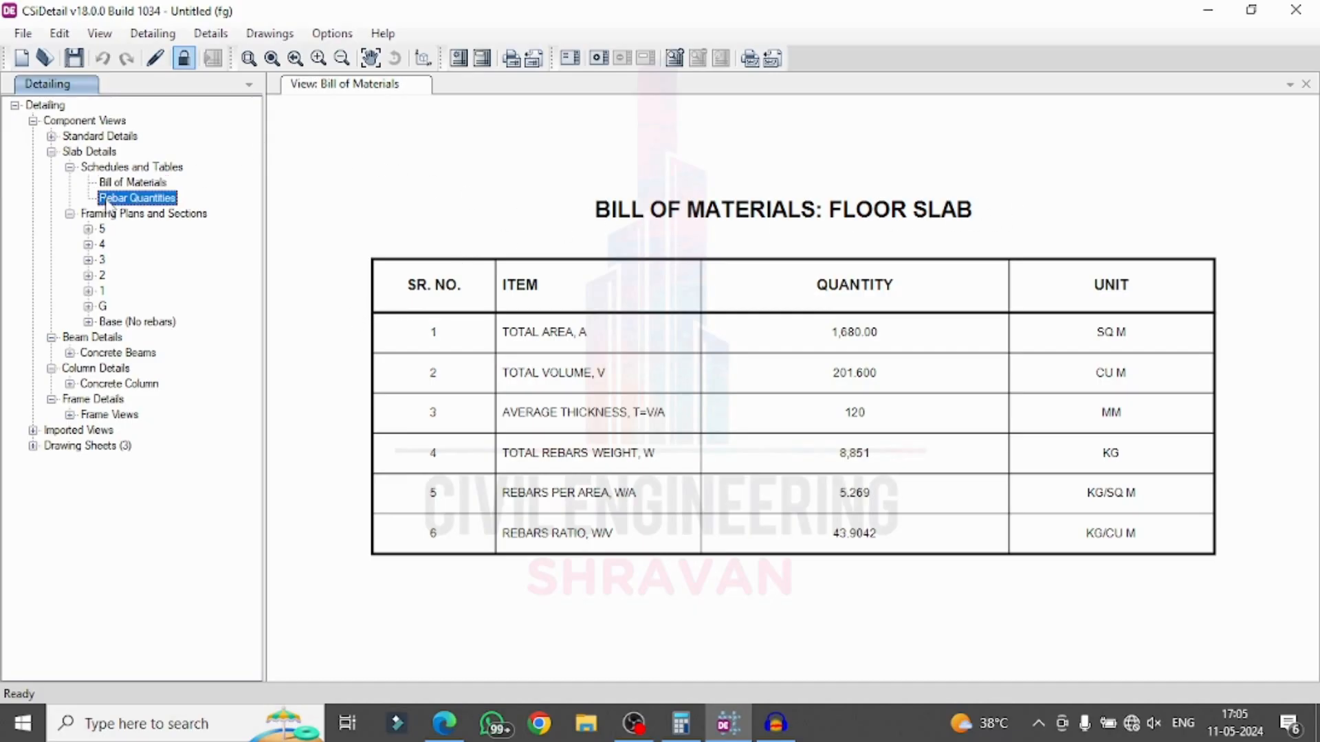
left_click(110, 199)
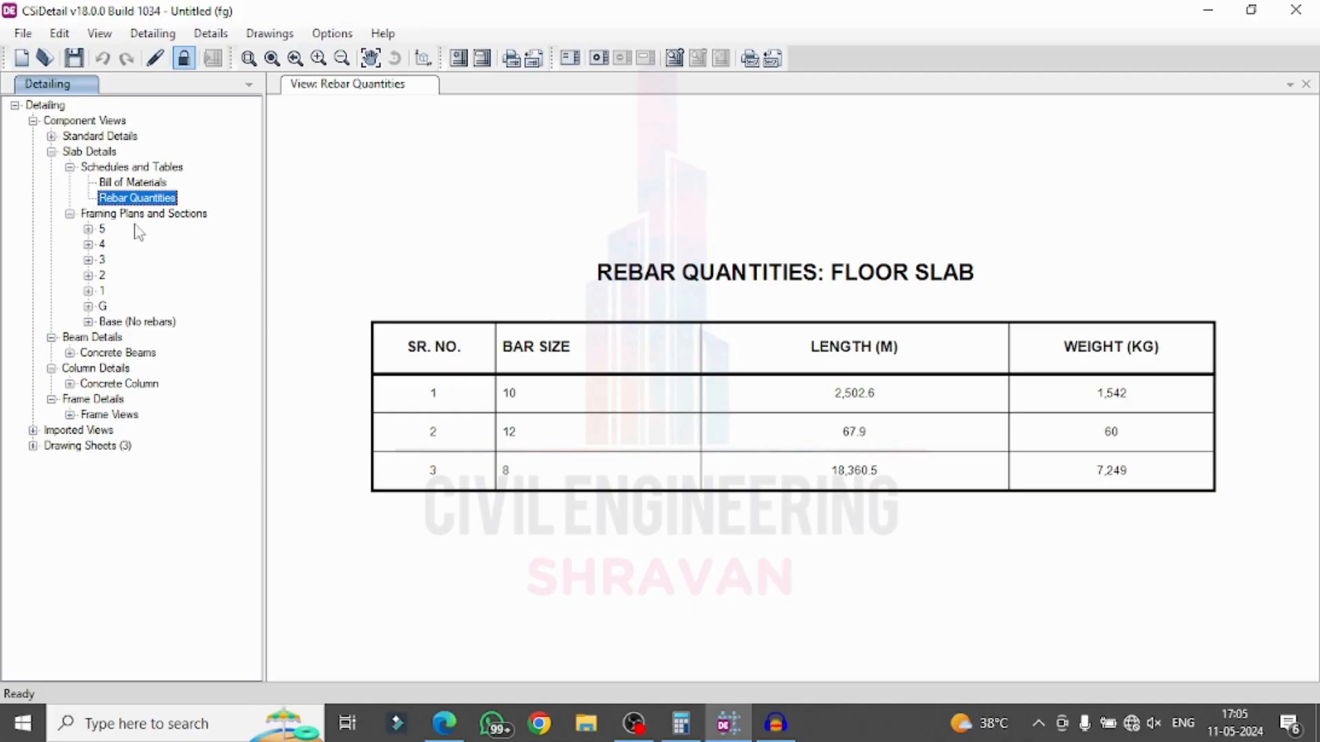
Step: View floor 5's framing plan and its combined, top, bottom and all-bars slab rebar plans
left_click(88, 229)
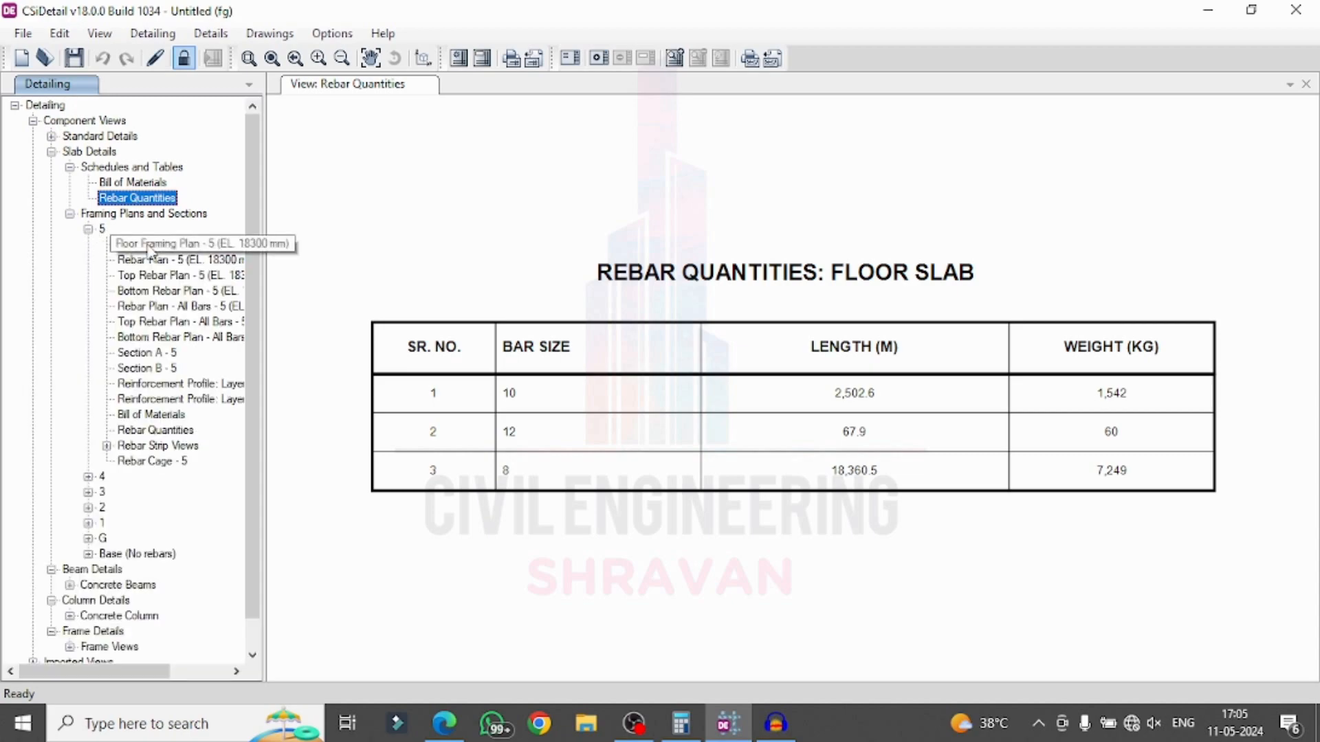
double_click(148, 245)
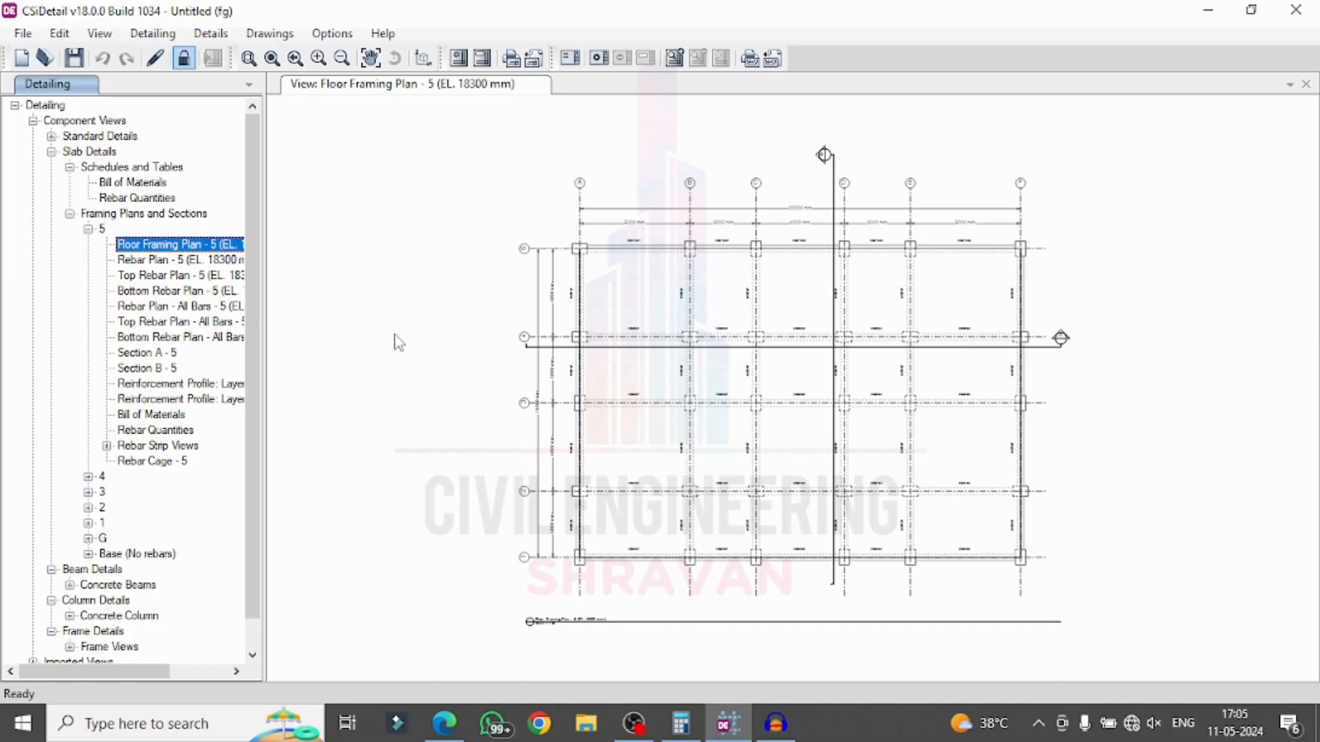
double_click(125, 262)
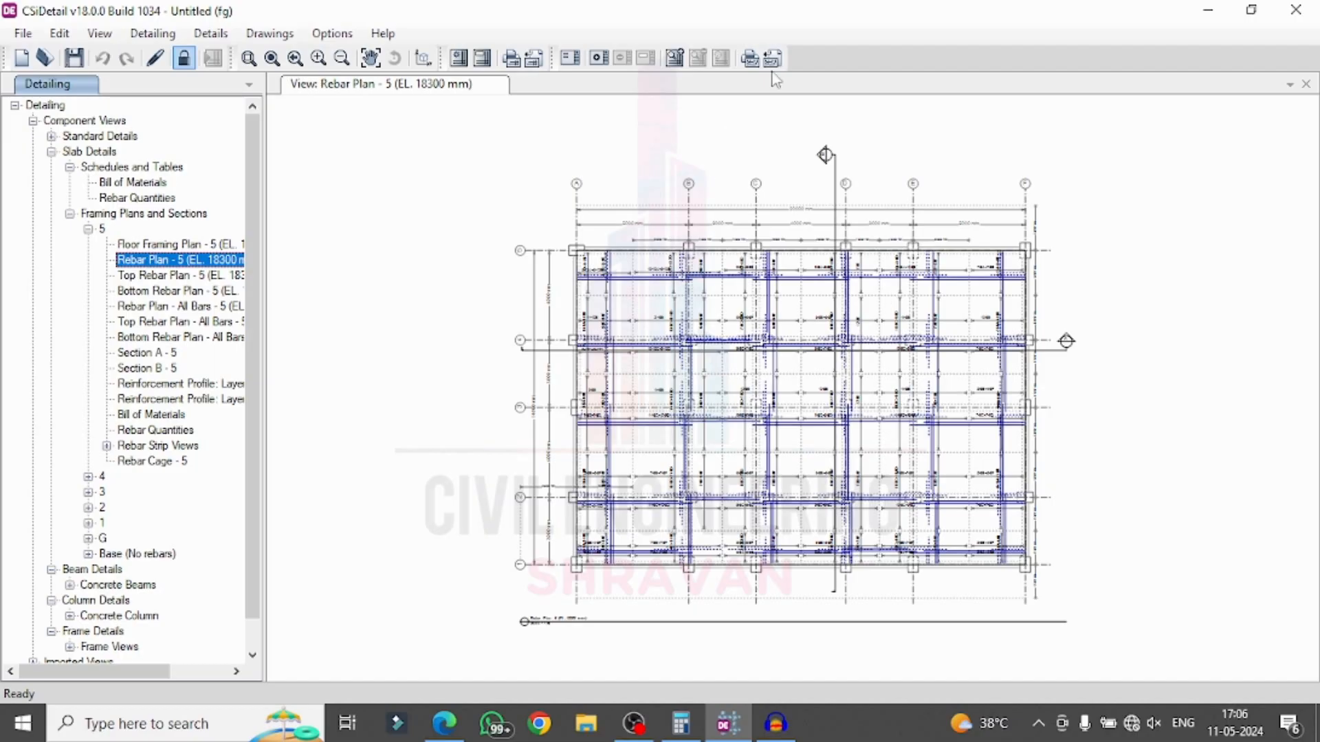
left_click(145, 275)
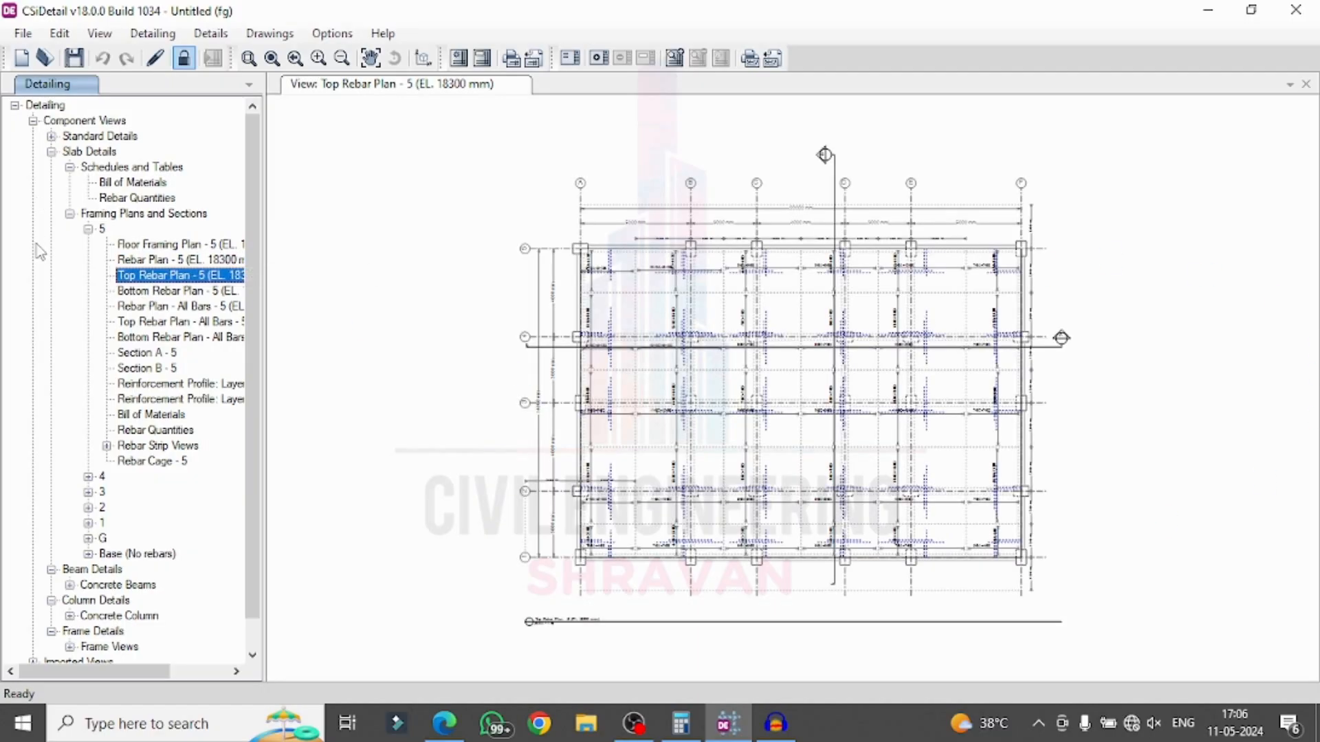
left_click(137, 290)
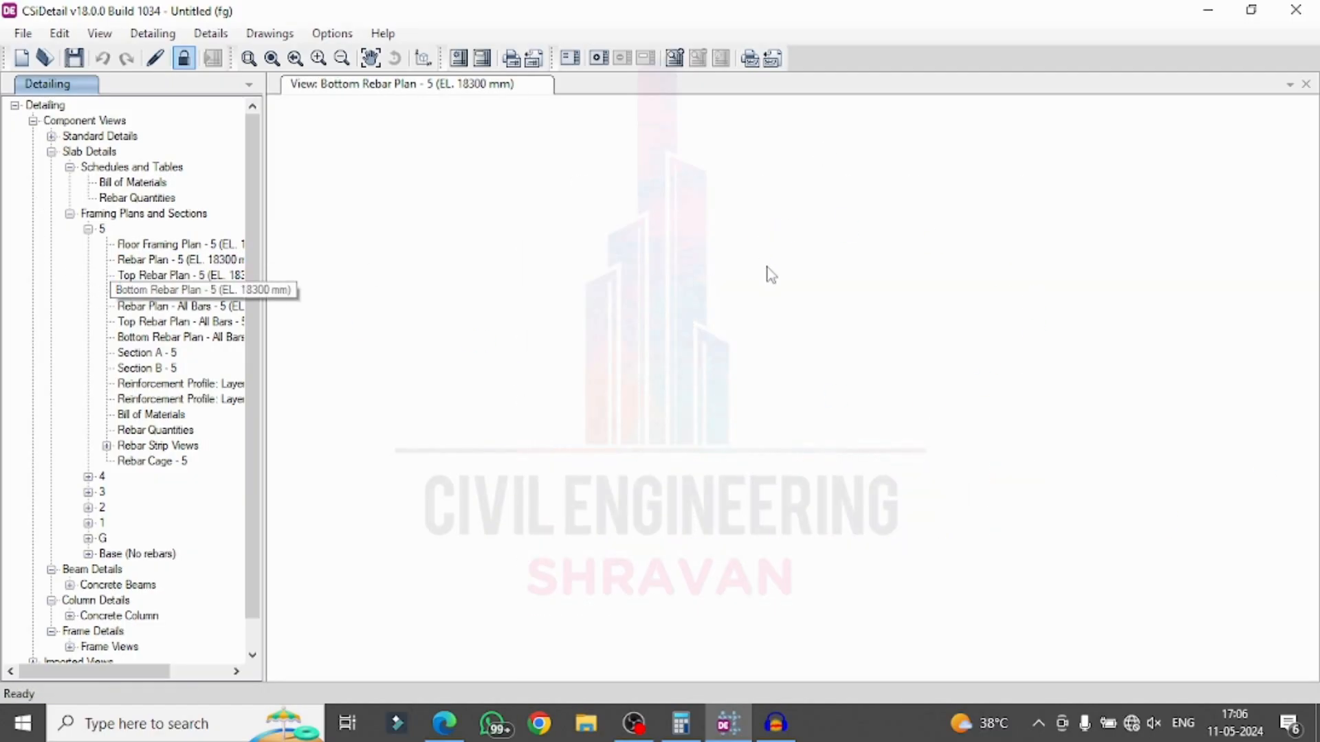
left_click(175, 306)
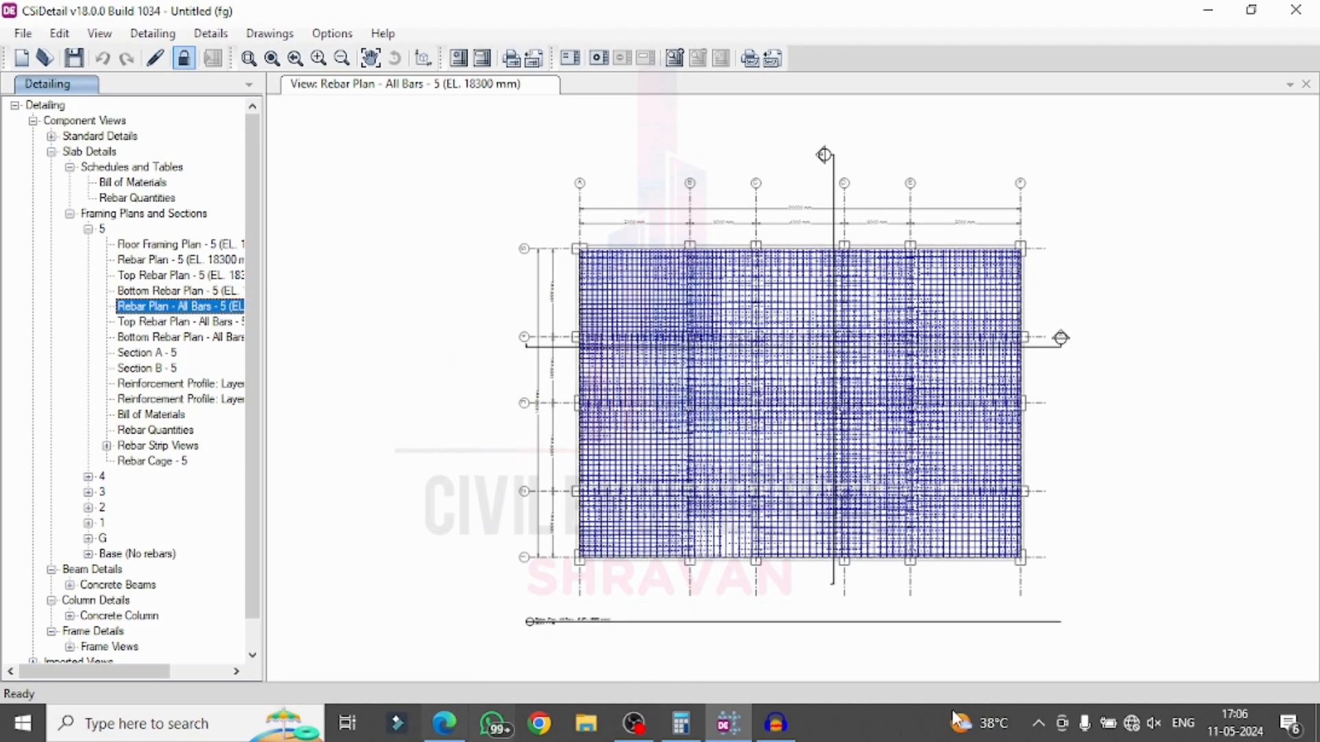
Step: View floor 5's all-bars rebar plans, including the top and bottom plans, and its Sections A and B
scroll(723, 332, "up", 5)
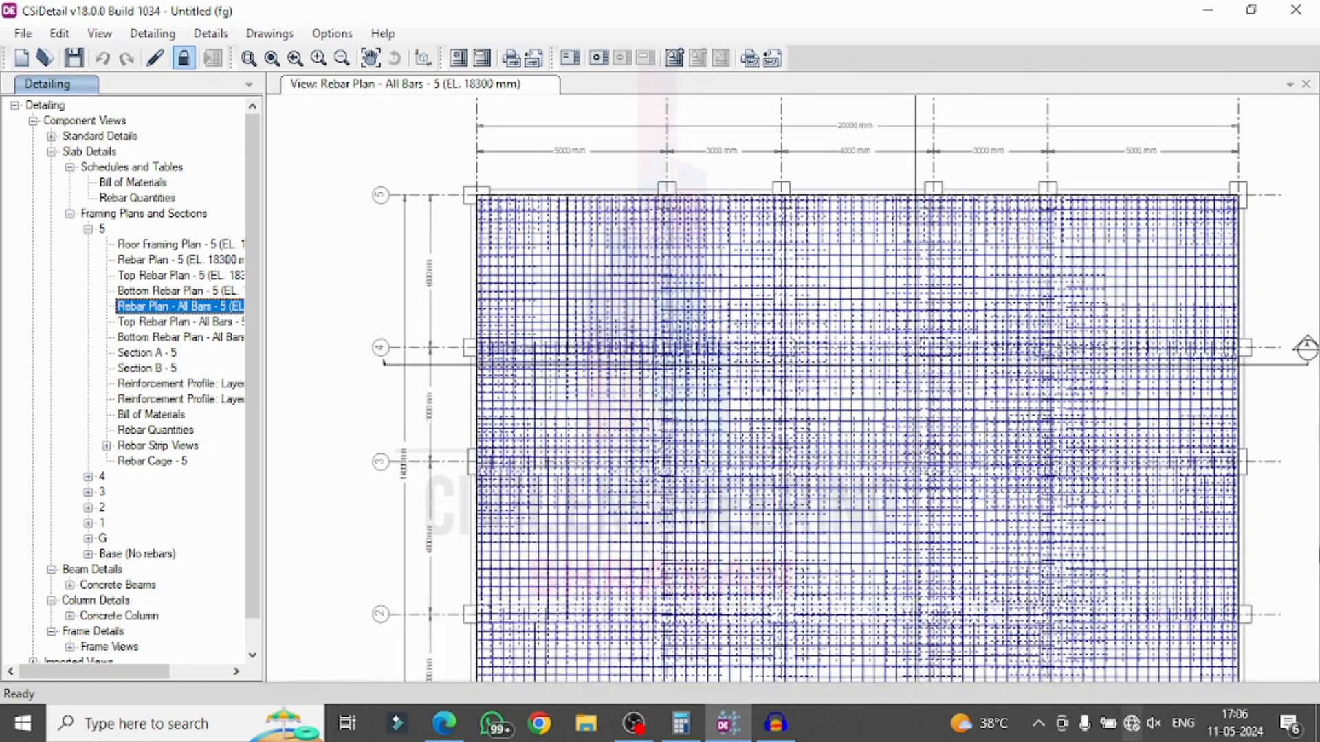
left_click(180, 323)
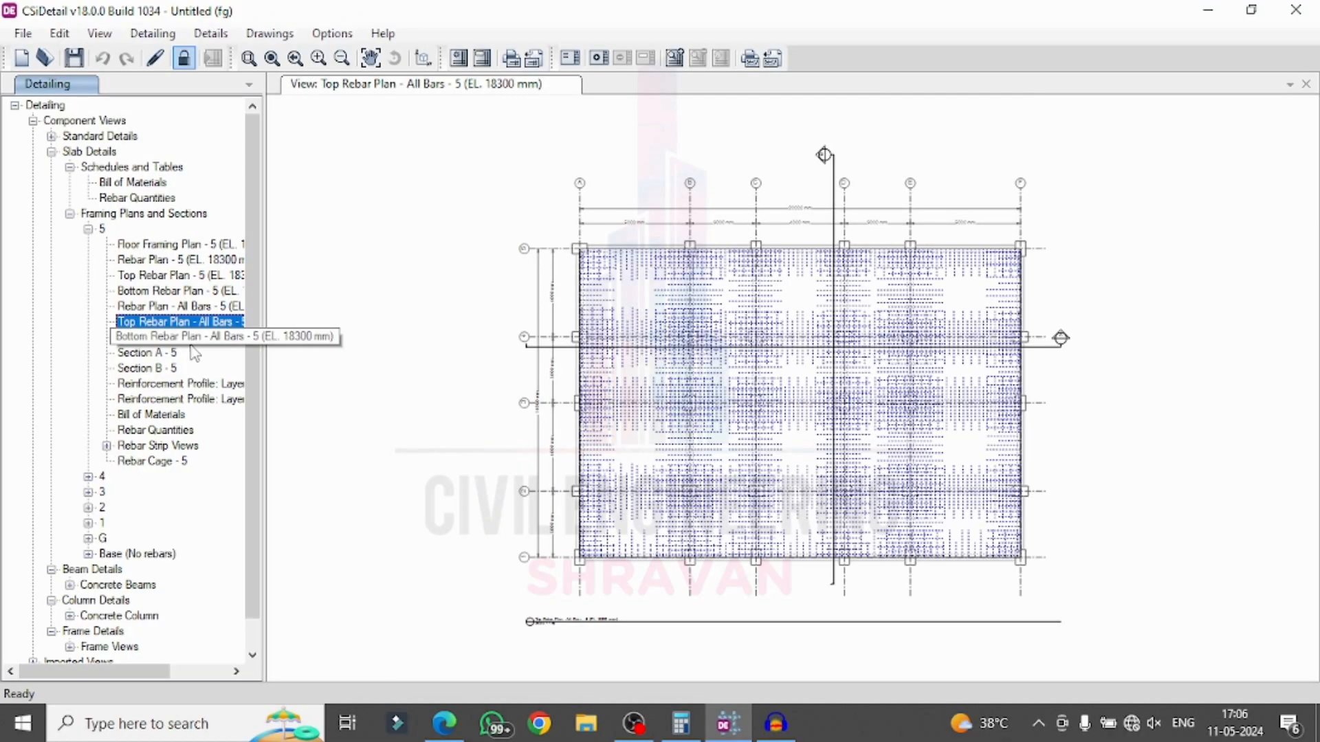
left_click(191, 338)
left_click(169, 353)
left_click(171, 370)
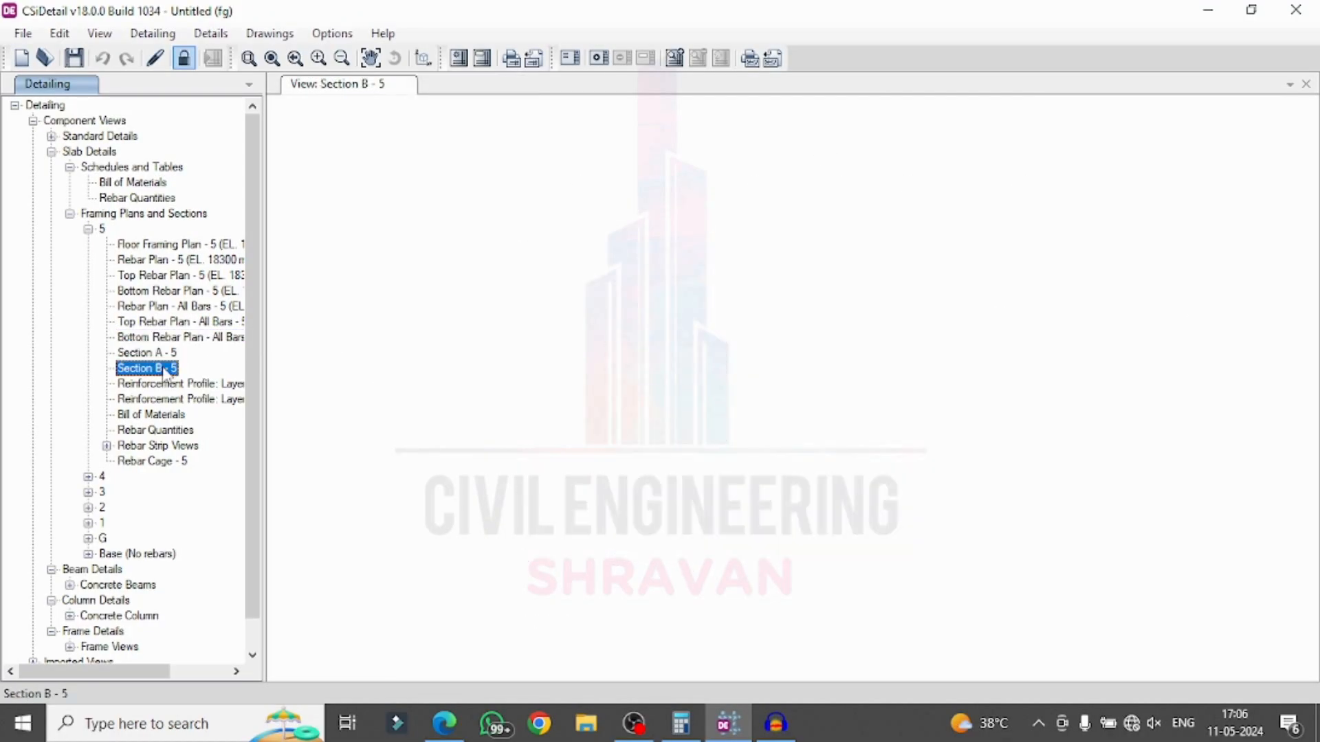
Step: View floor 5's slab reinforcement profiles, bill of materials and rebar quantities
left_click(151, 385)
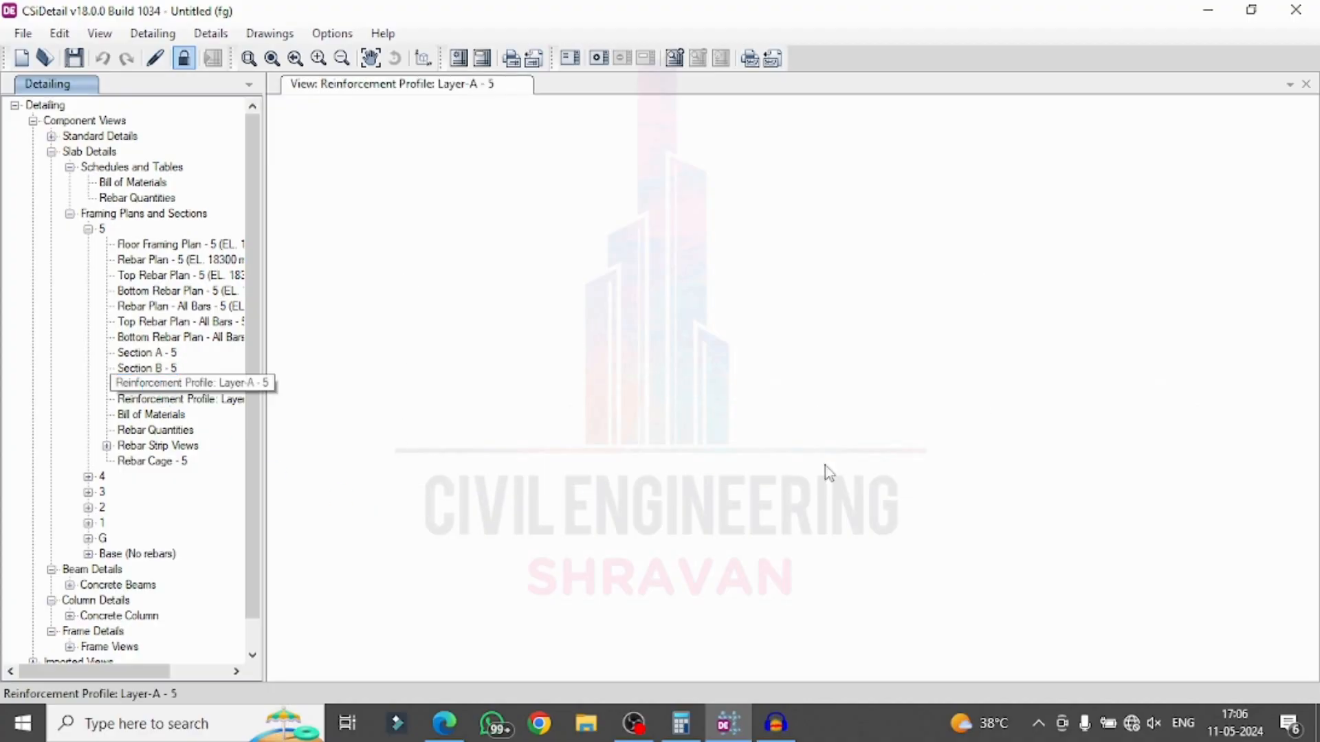
left_click(172, 399)
left_click(167, 415)
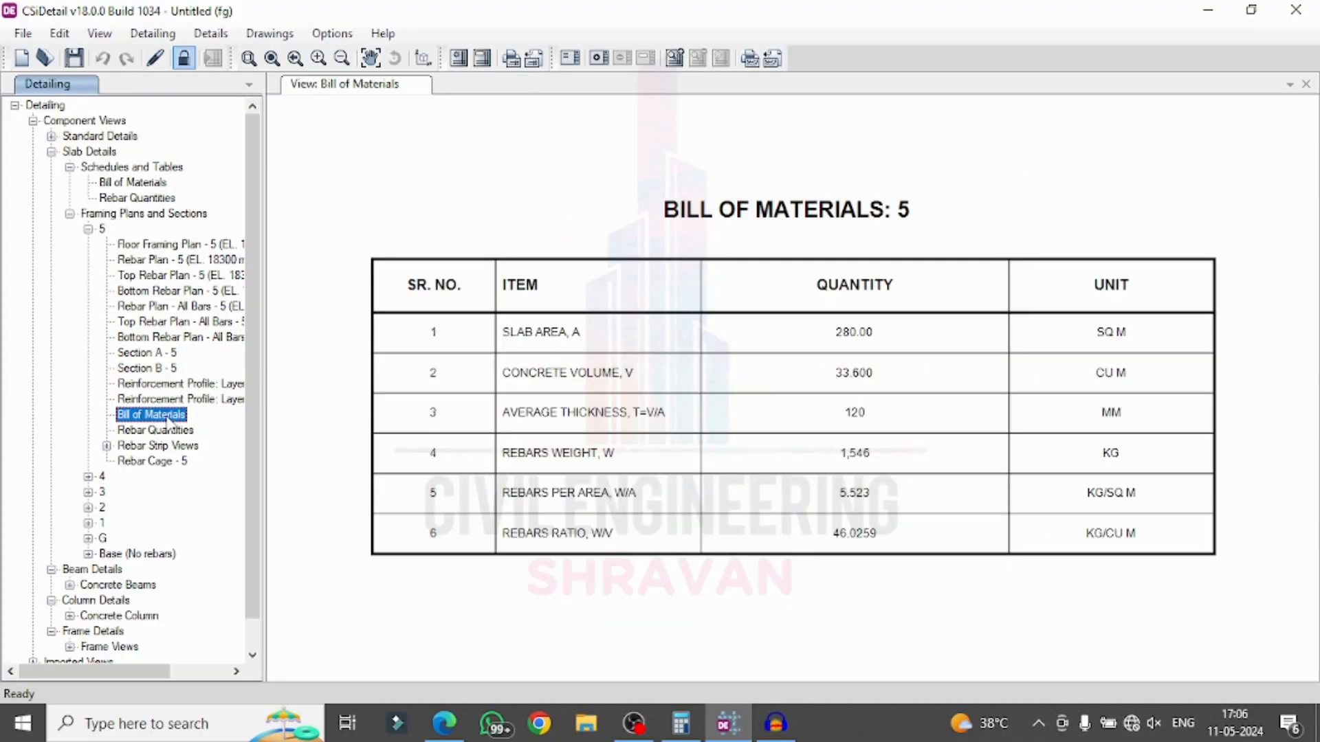
left_click(158, 430)
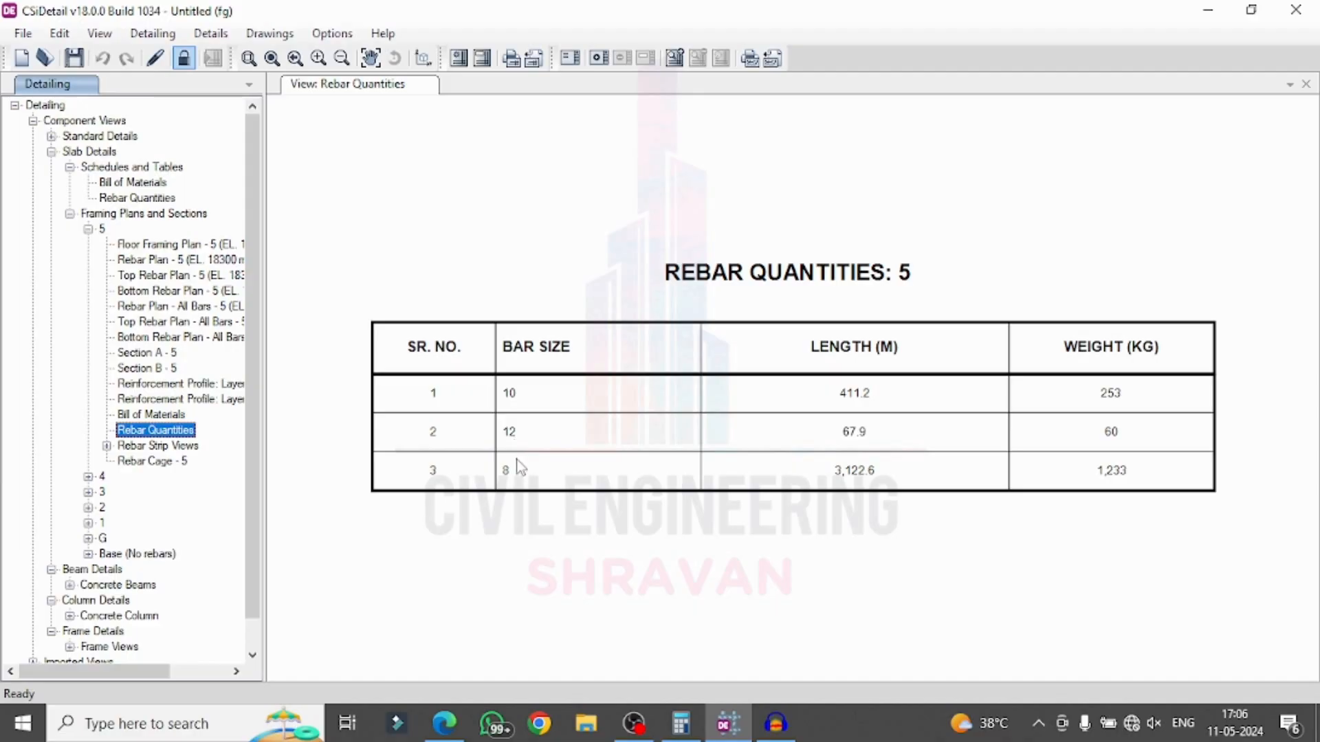
Step: Examine floor 5's slab rebar cage in 3D and inspect the individual bars up close
left_click(136, 462)
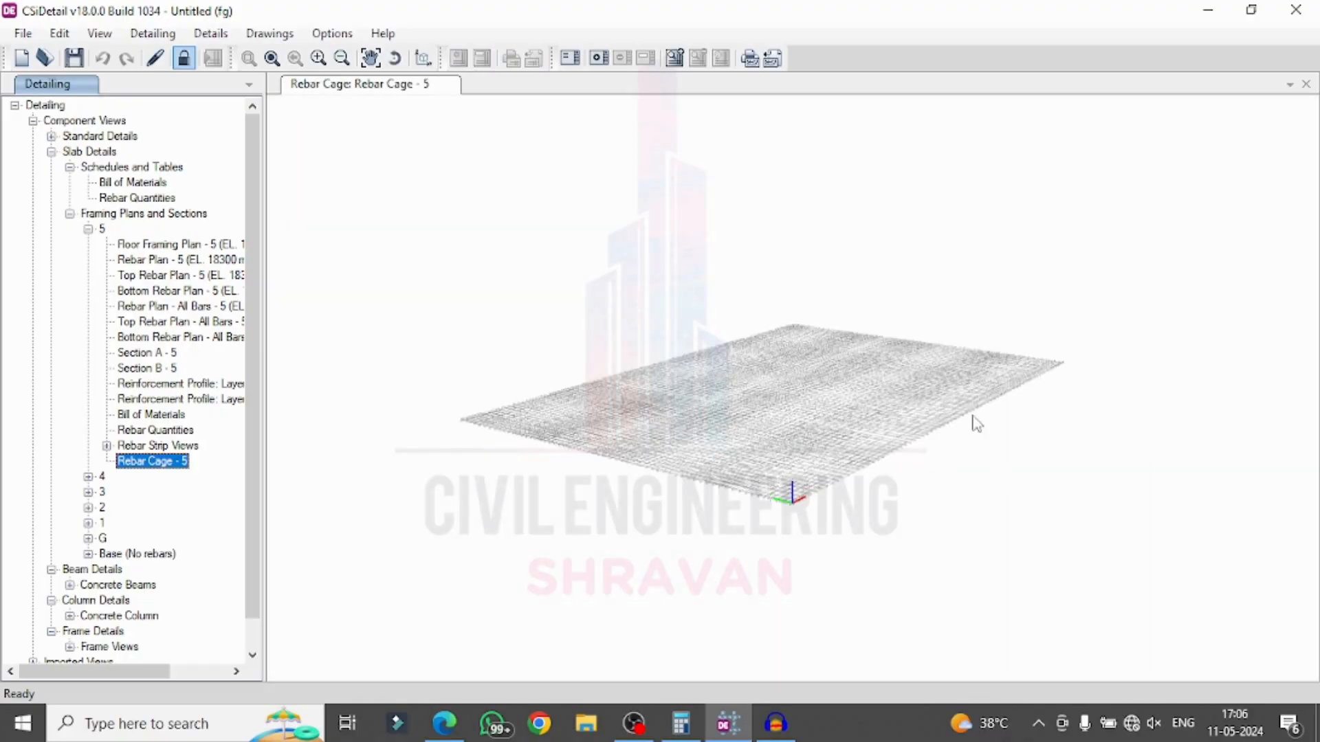
left_click_drag(1092, 354, 793, 409)
scroll(793, 409, "up", 10)
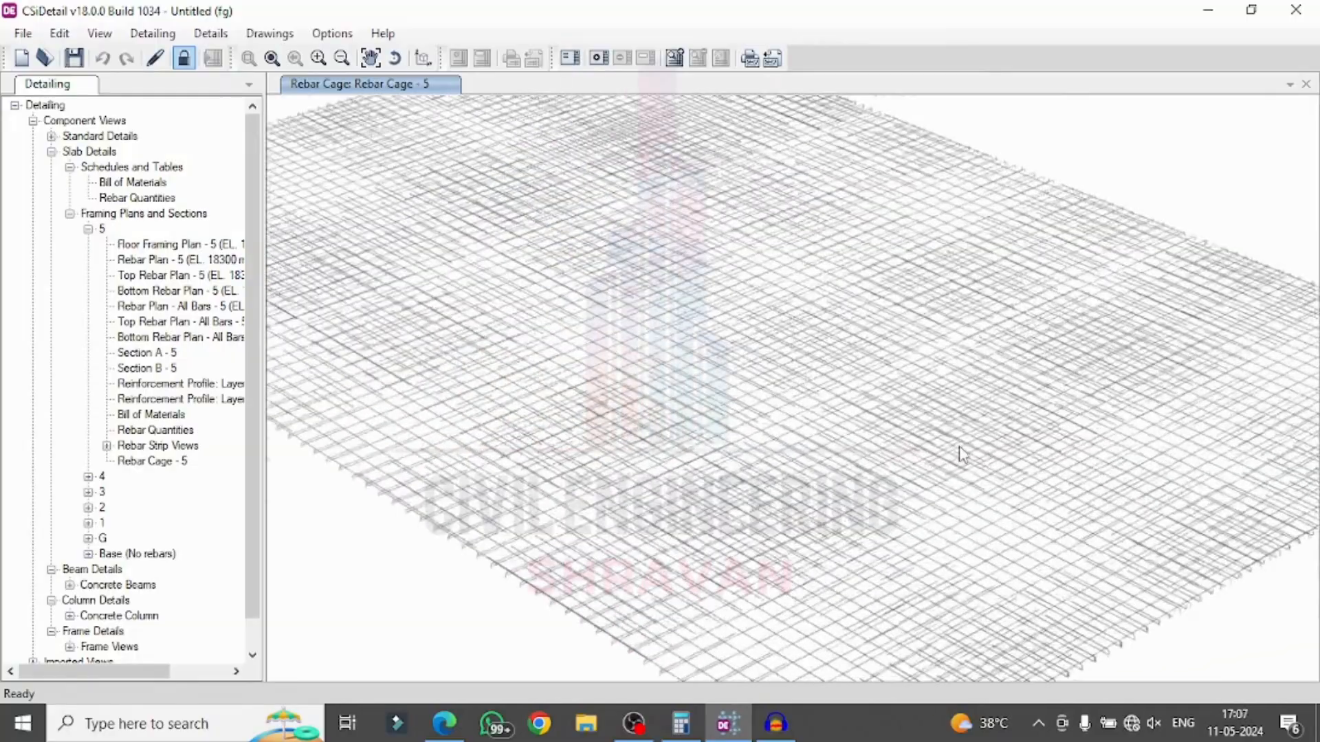
scroll(960, 453, "up", 5)
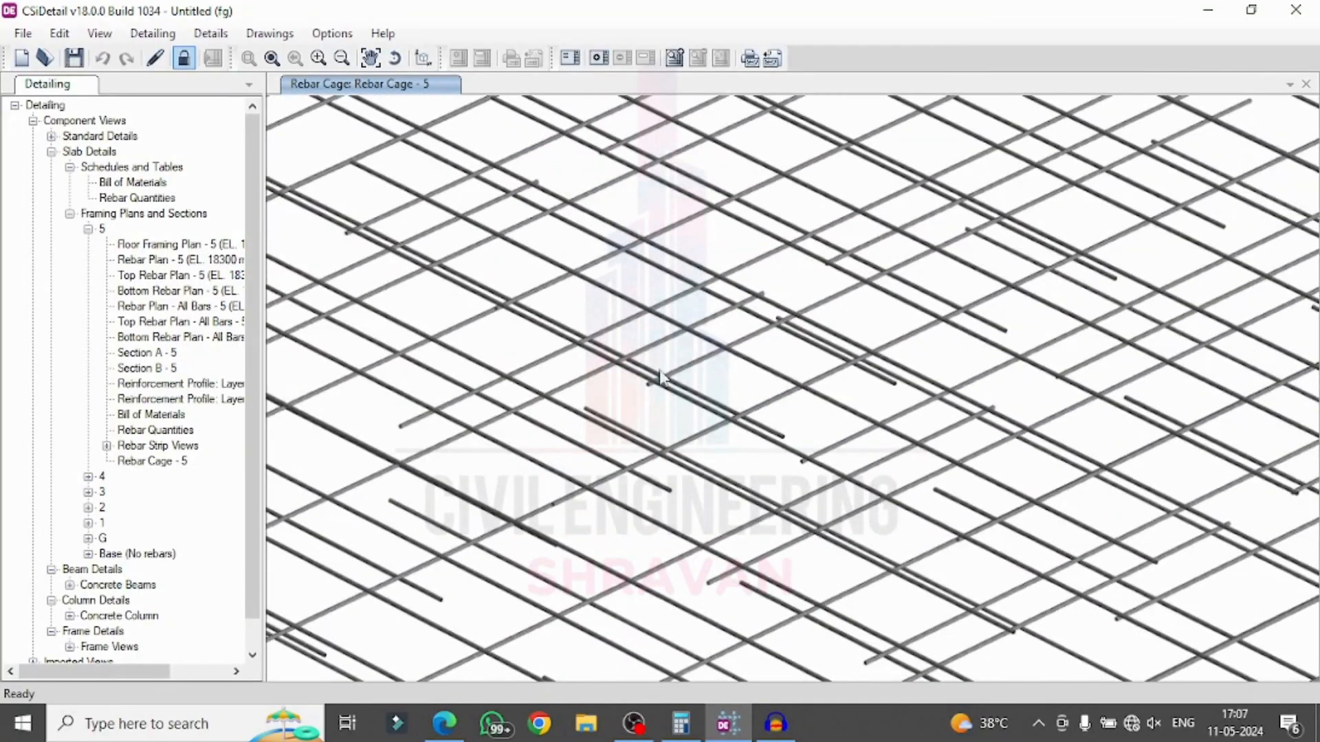
Step: Check which detail views are listed for floor 4's slab and collapse the slab framing plans and sections
left_click(88, 476)
scroll(146, 439, "down", 5)
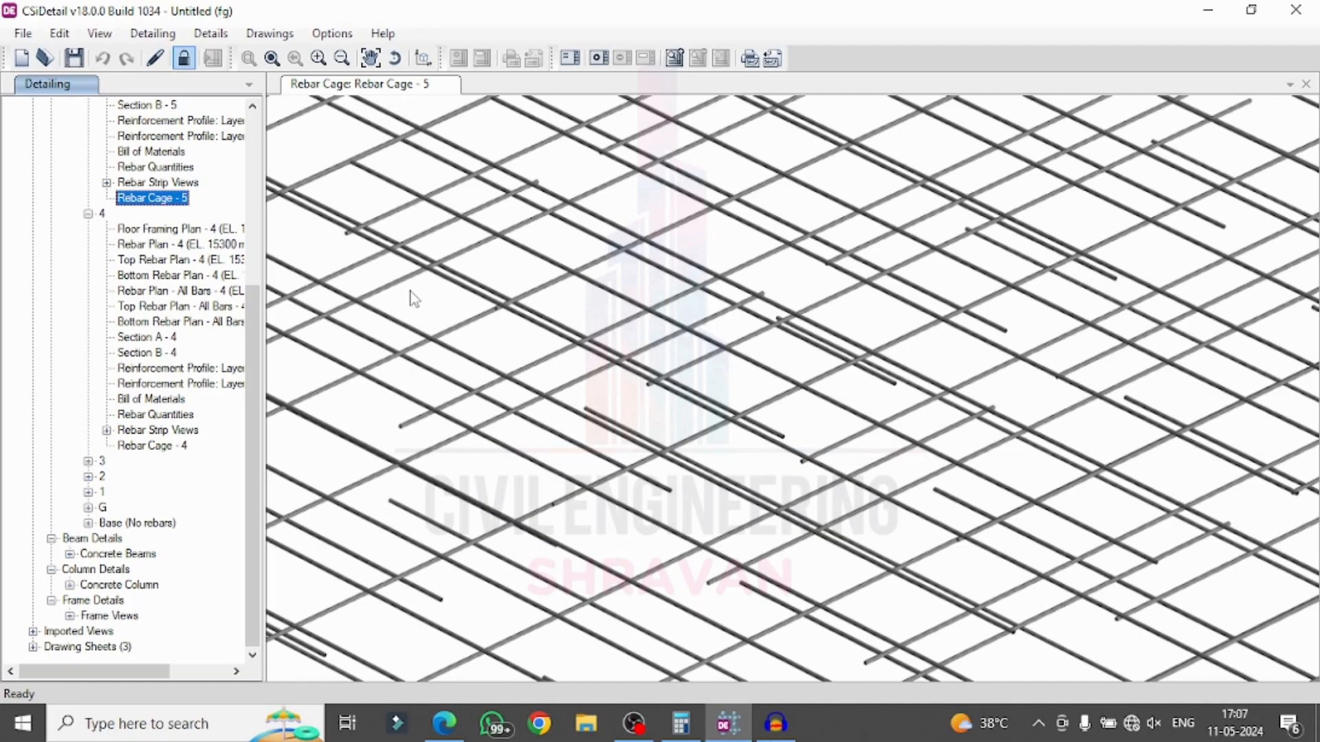
left_click(88, 213)
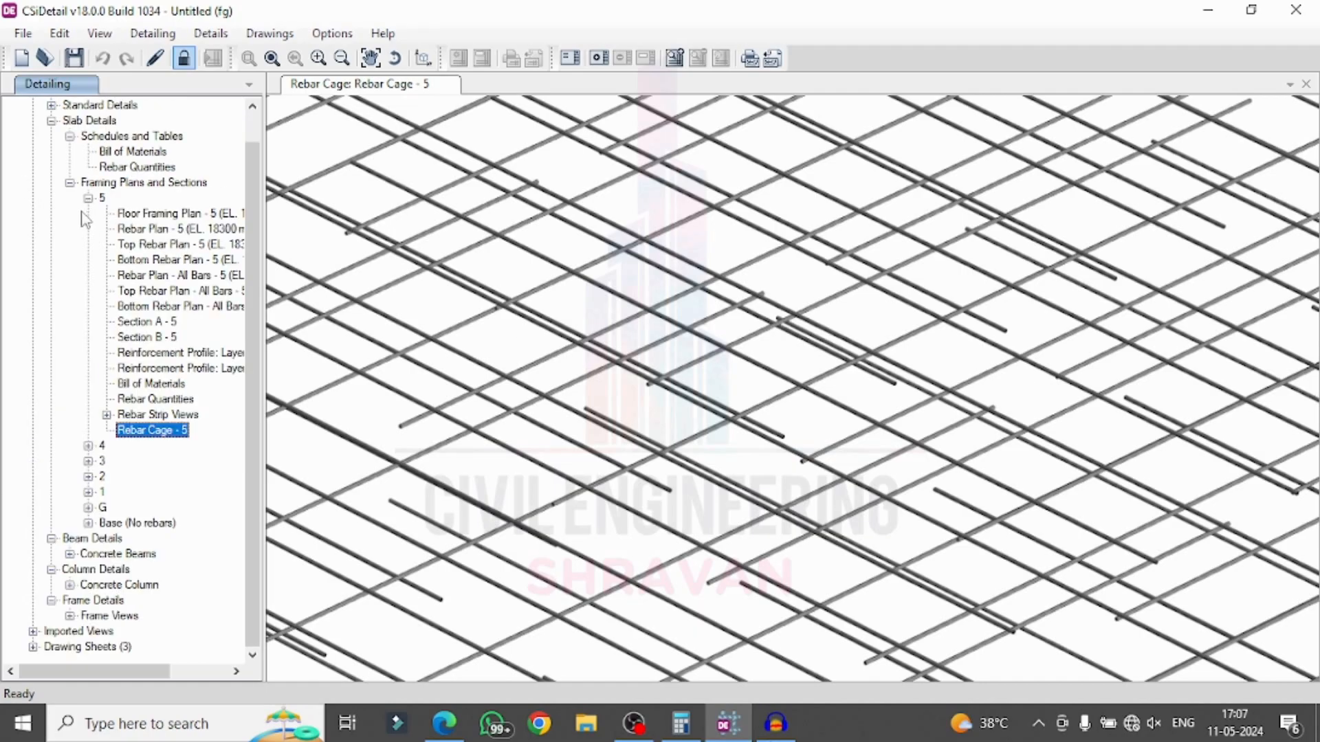
left_click(70, 183)
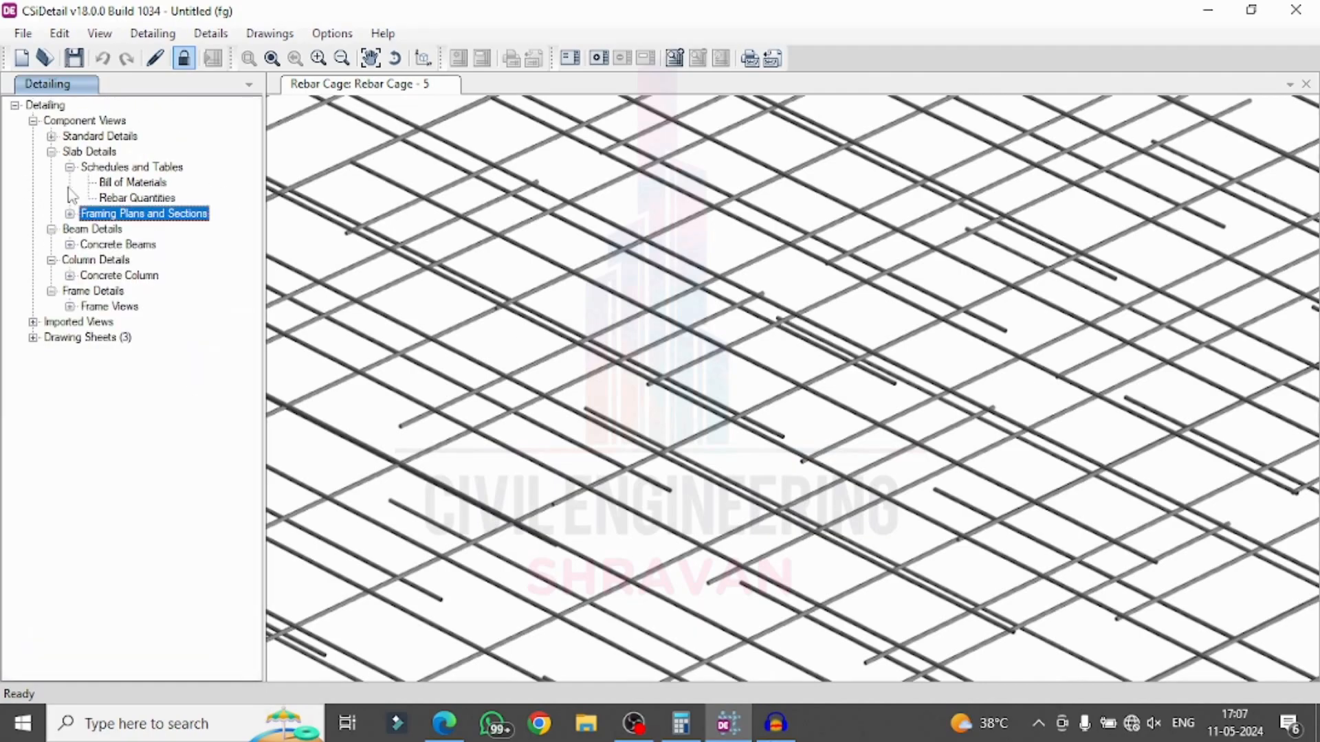
Step: View the concrete beam layout framing plans for floors 5, 4, 3 and 1
left_click(69, 244)
left_click(88, 260)
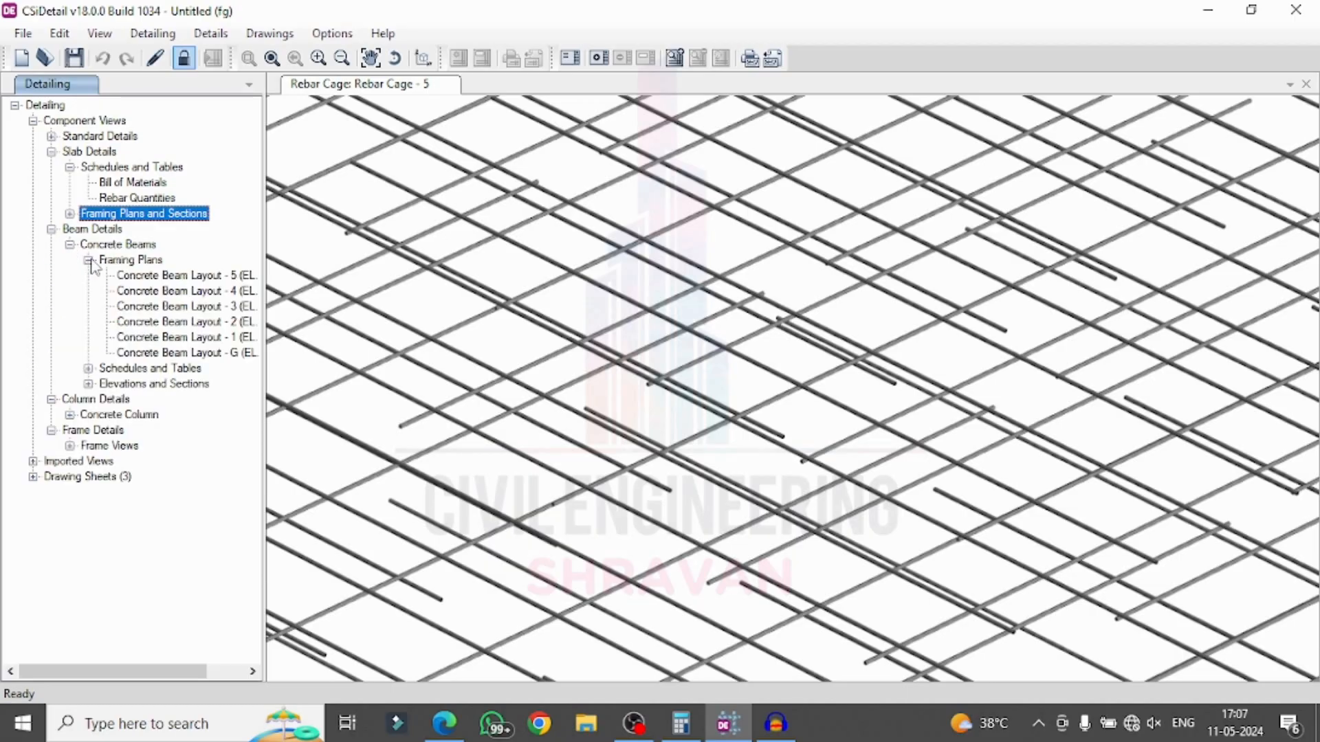
double_click(173, 275)
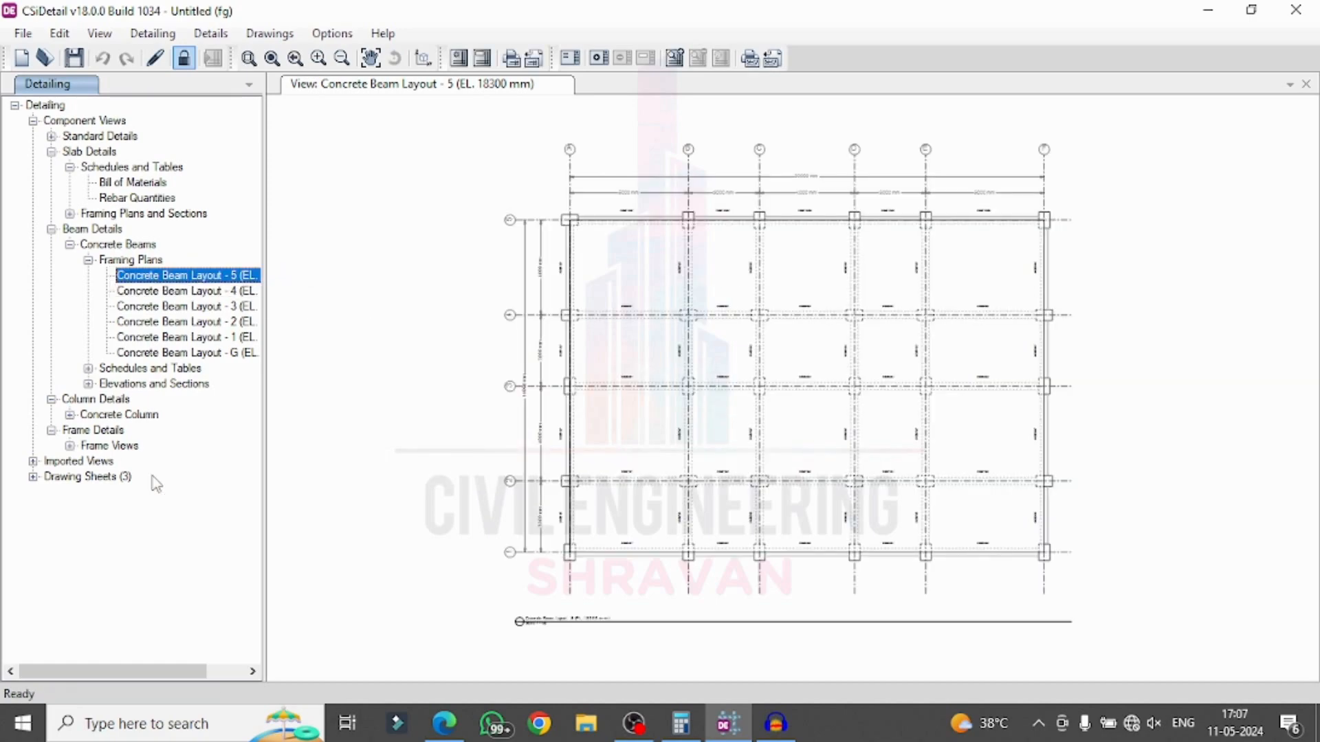
double_click(201, 292)
double_click(200, 305)
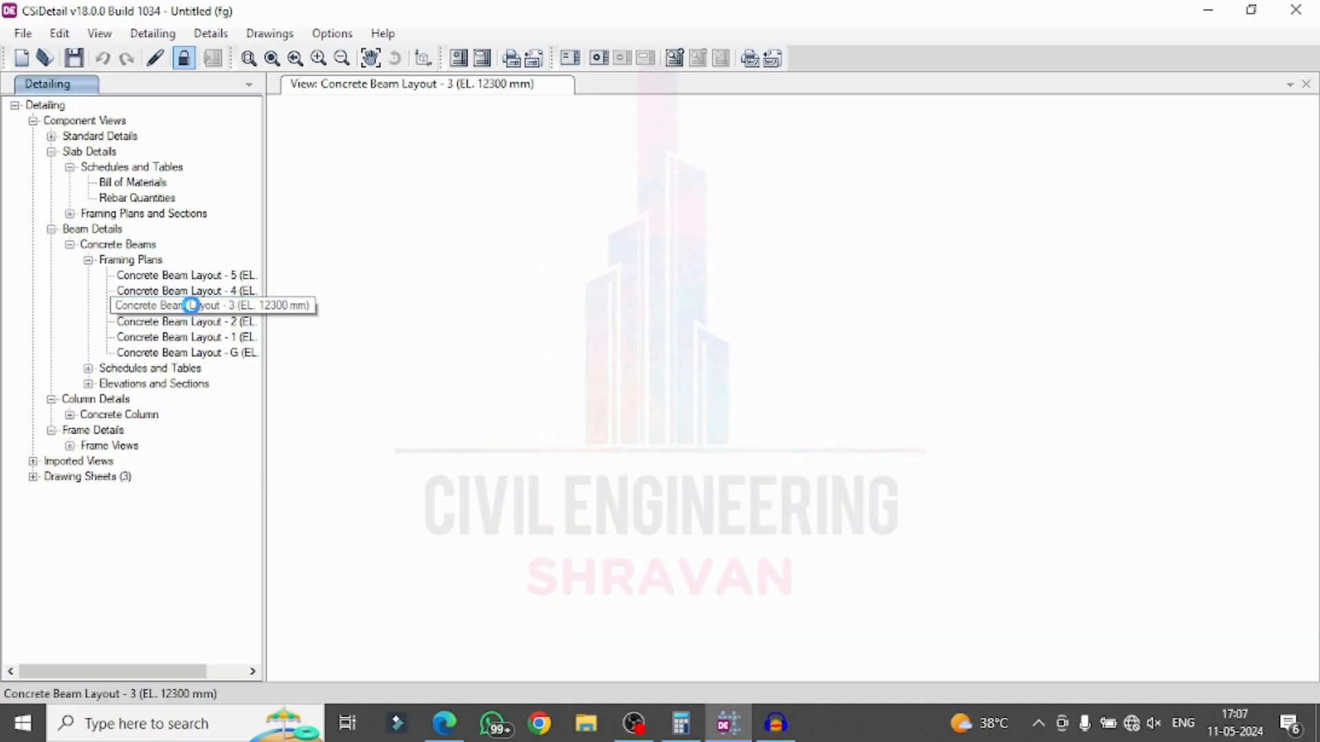
double_click(184, 334)
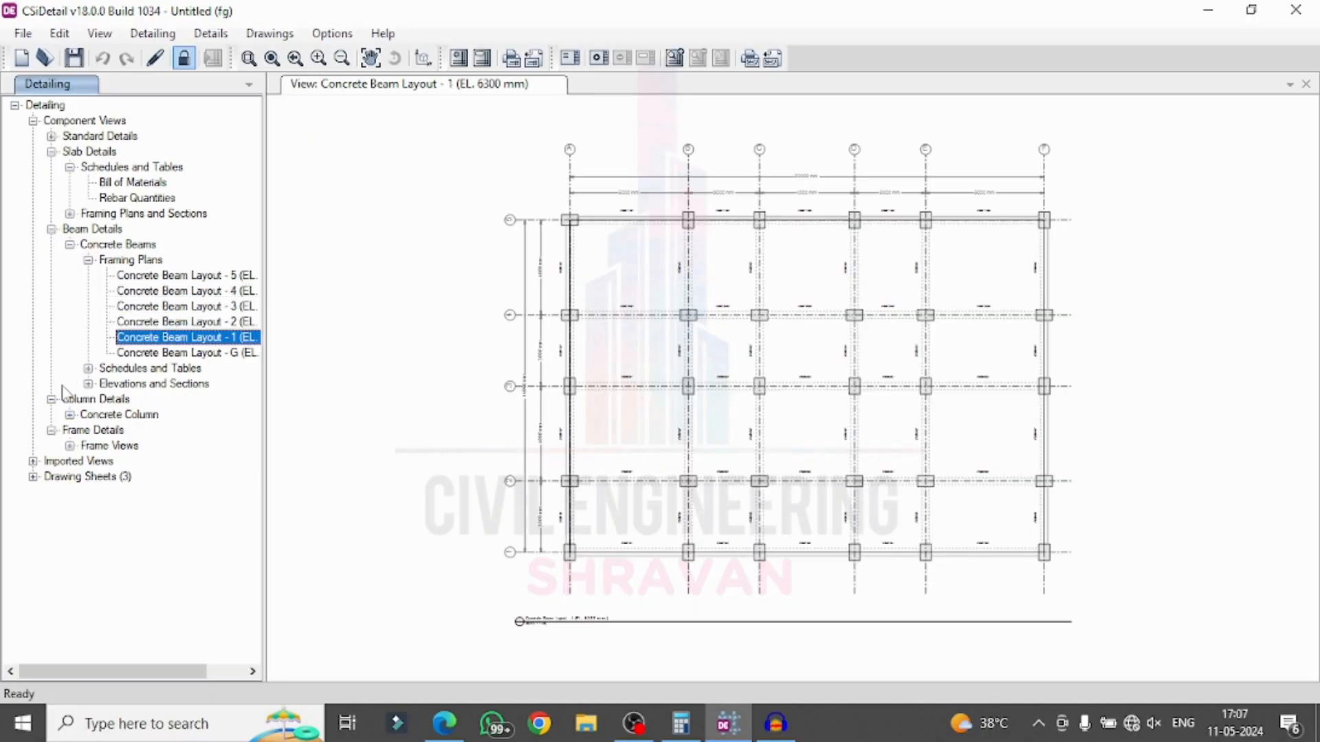
Step: Open Concrete Beam Rebar Table 1 of 5 and examine its beam IDs, span lengths, section sizes and longitudinal bars
left_click(87, 368)
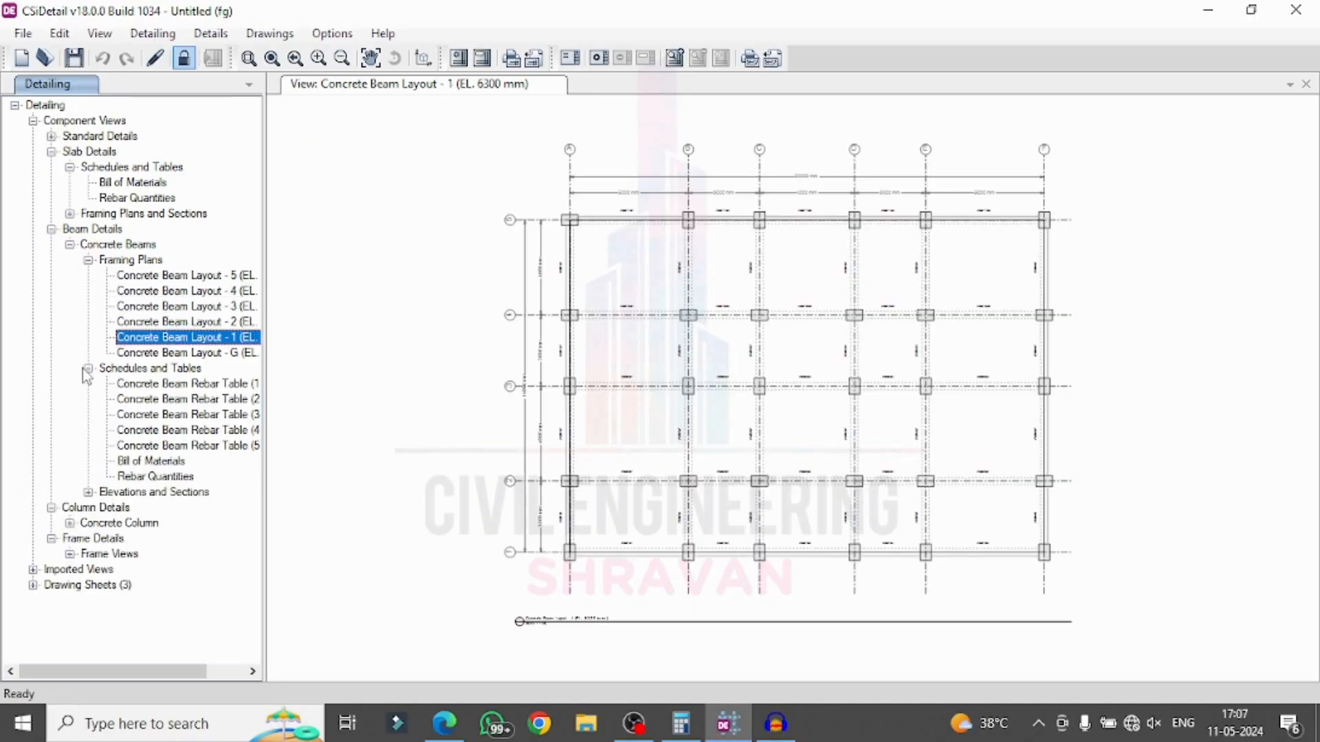
double_click(137, 383)
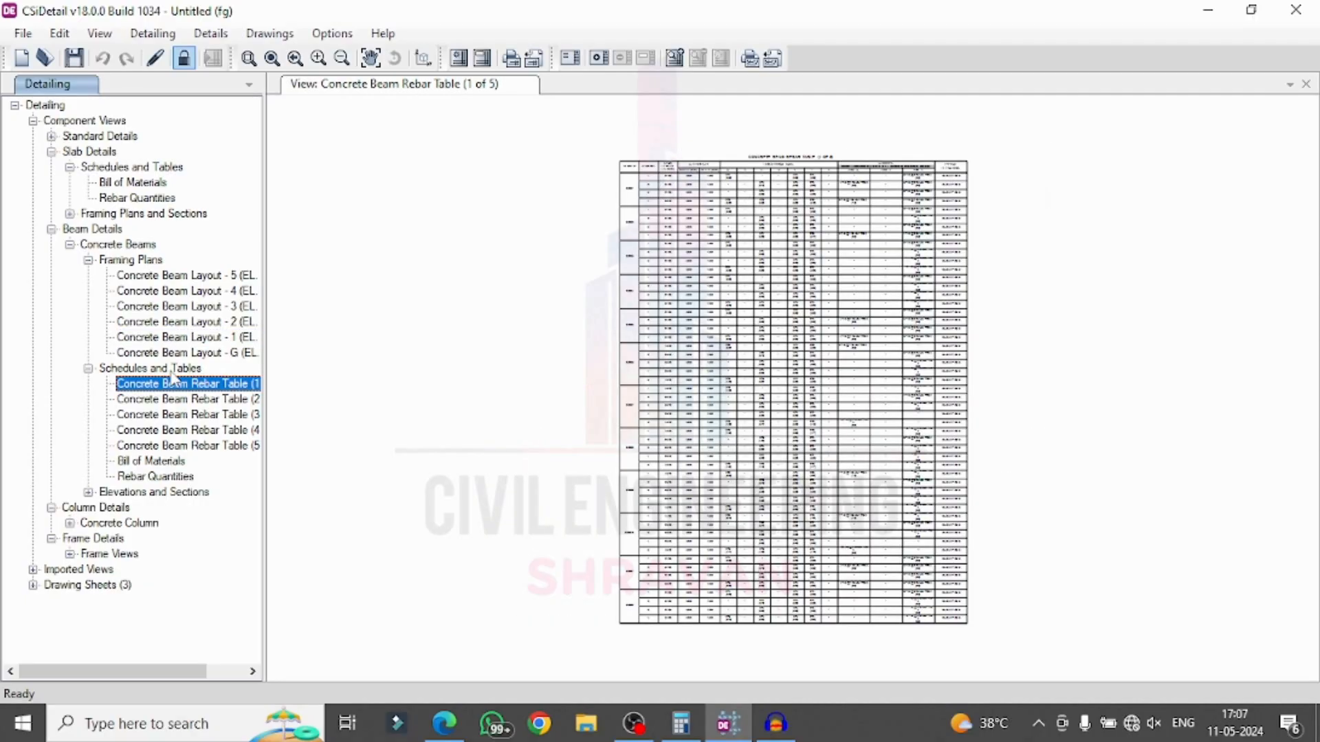
scroll(683, 184, "up", 3)
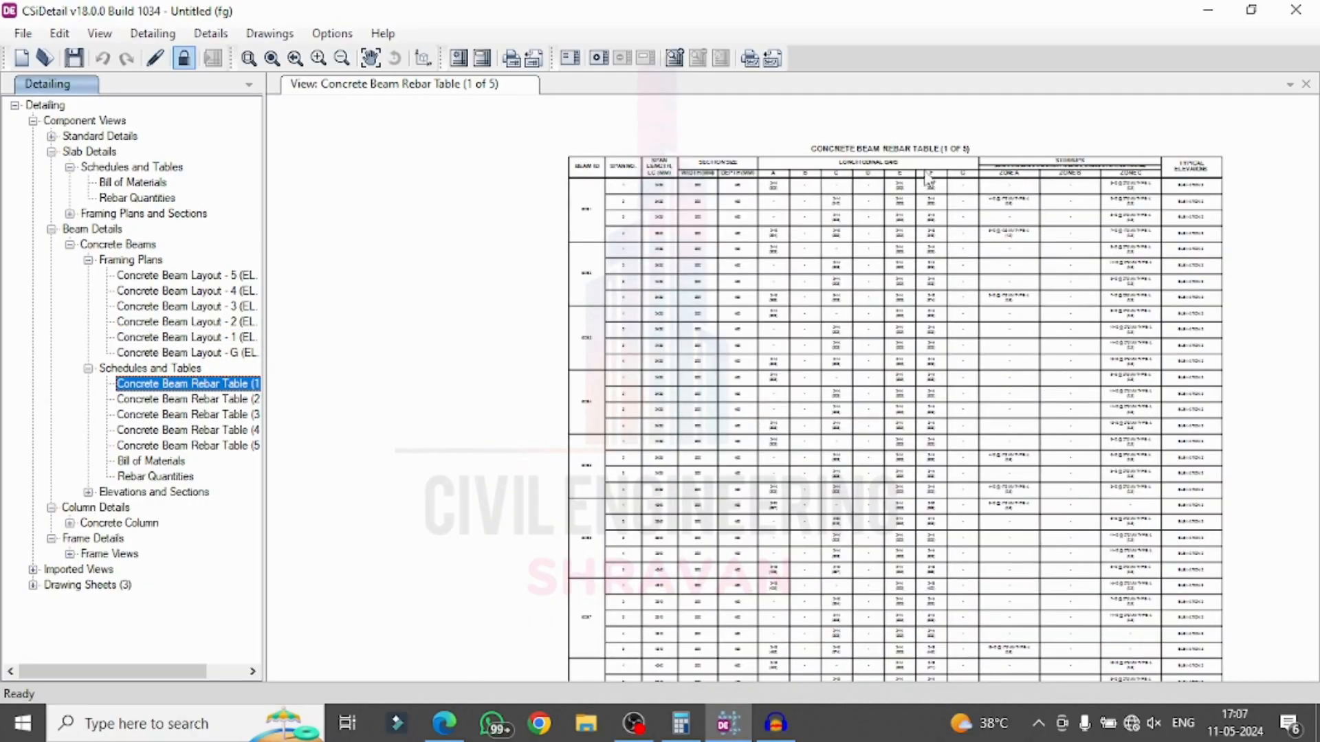
scroll(412, 218, "up", 3)
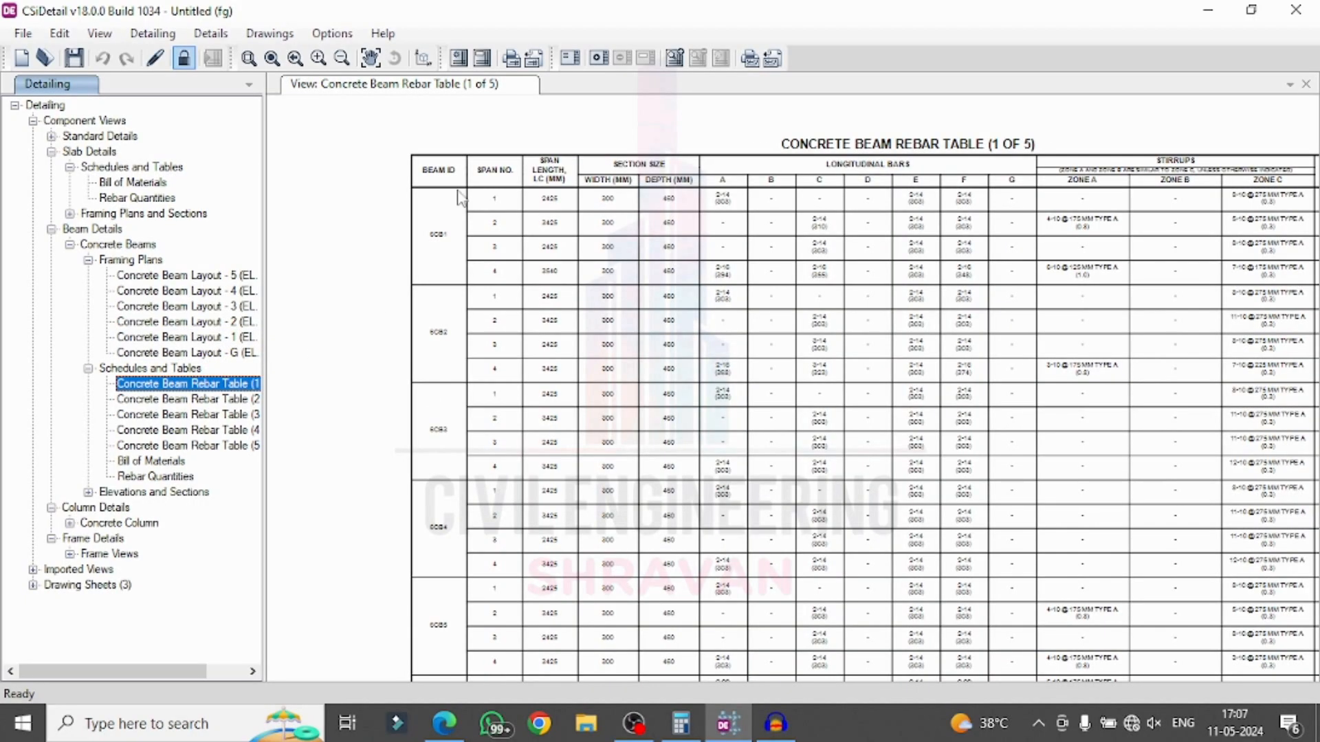
scroll(530, 227, "up", 1)
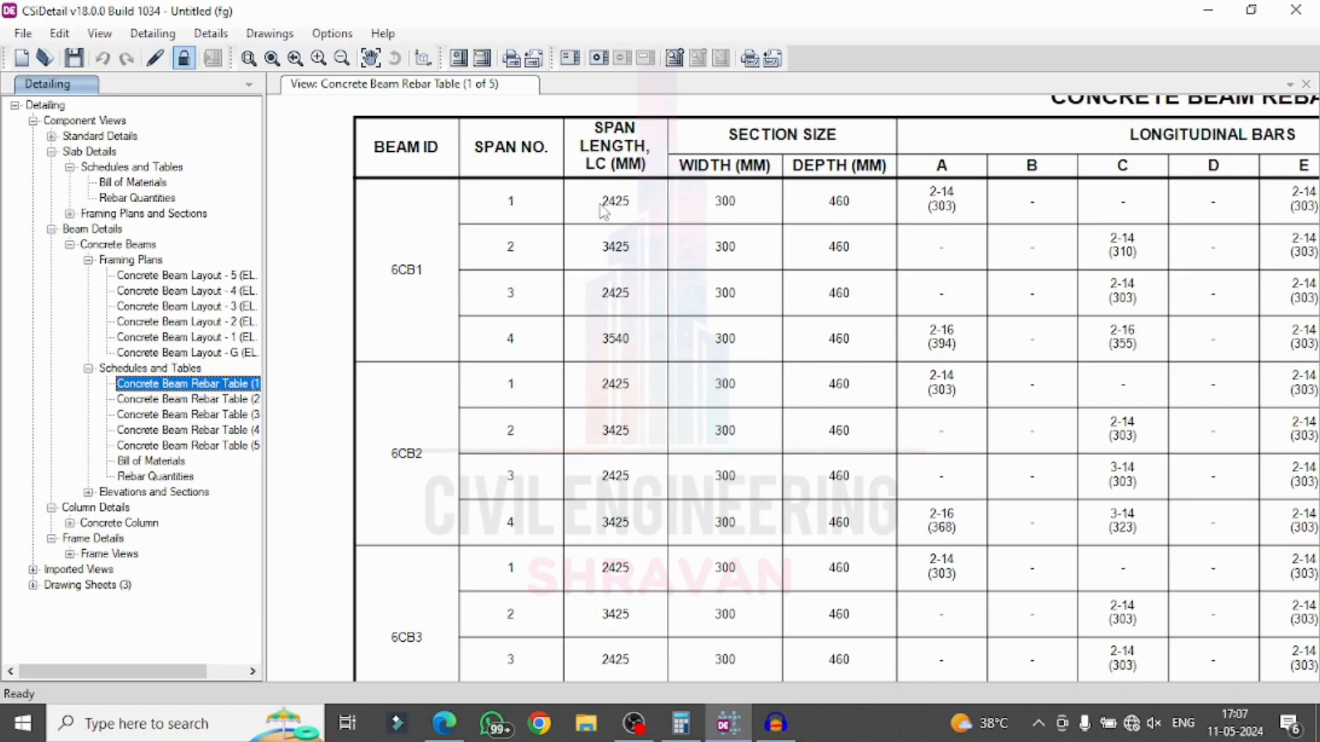
scroll(970, 182, "down", 3)
scroll(966, 167, "up", 2)
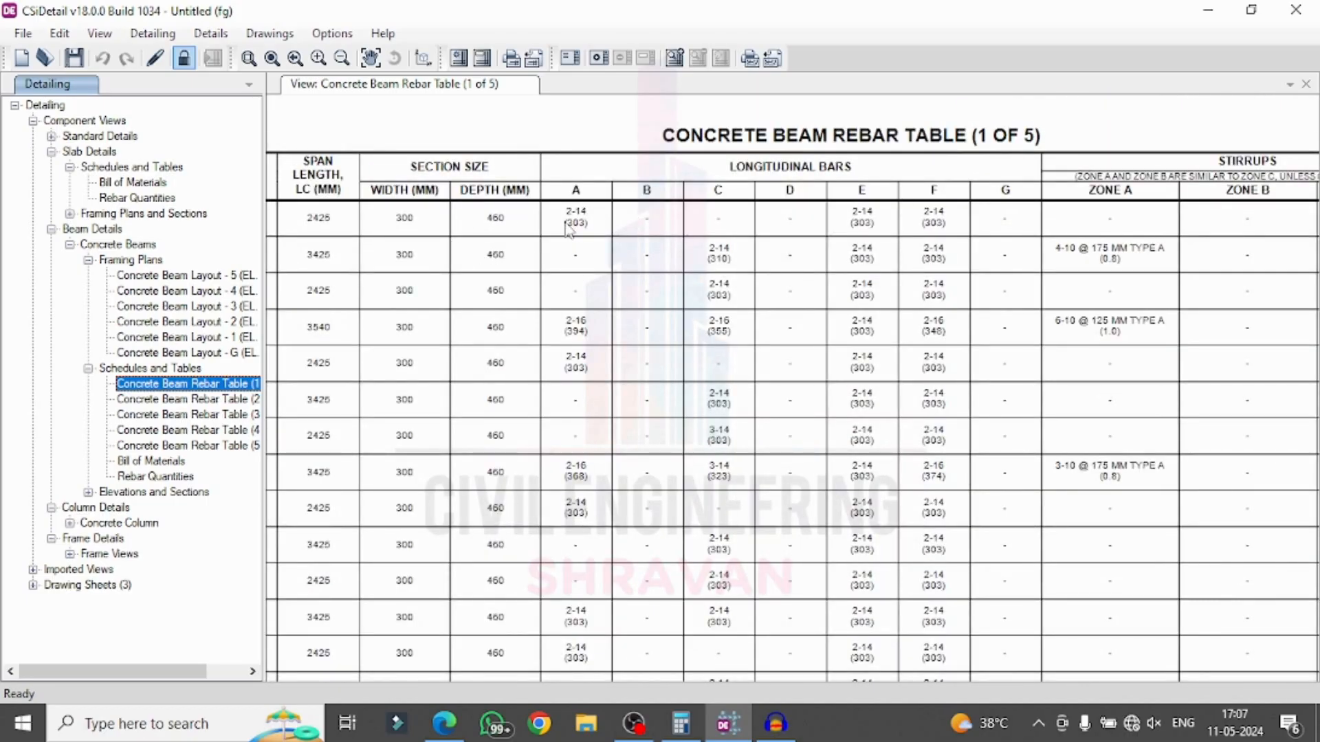
scroll(593, 225, "down", 2)
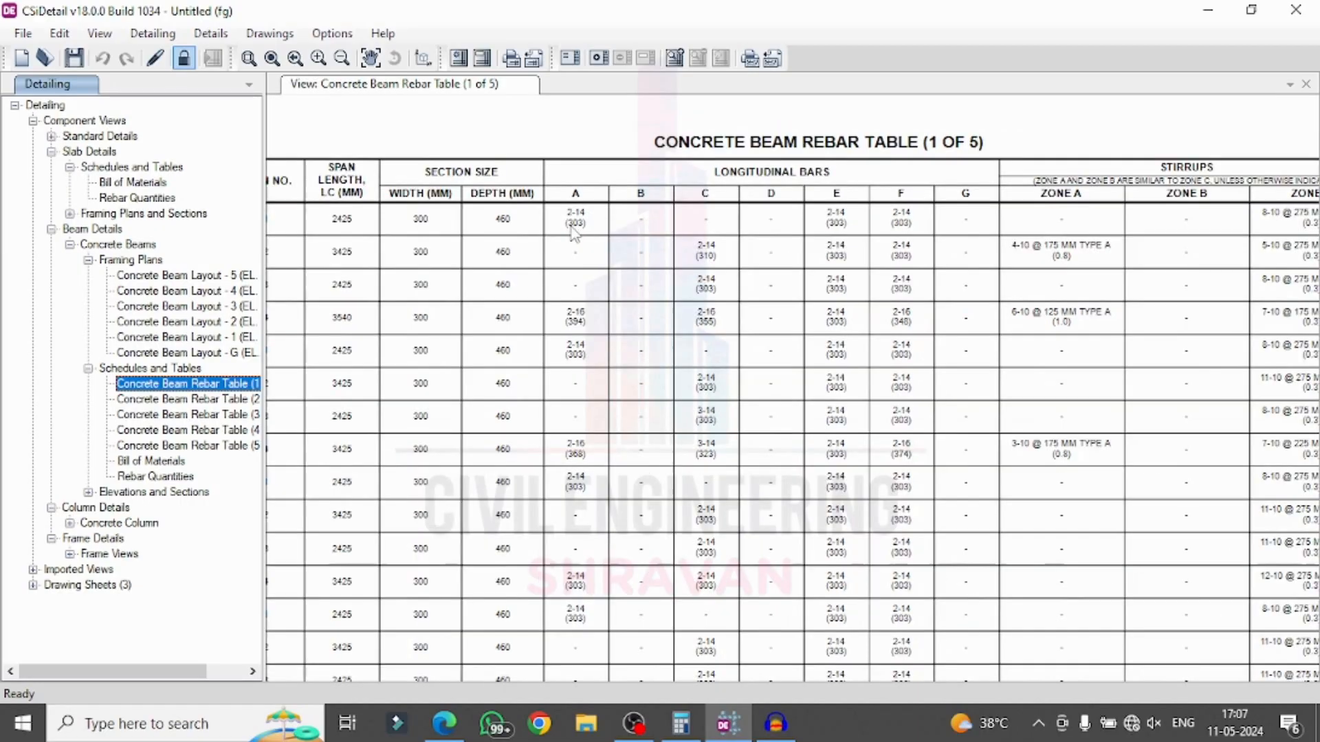
Step: Examine the stirrup zones and typical elevation references in the first concrete beam rebar table
scroll(1155, 181, "up", 3)
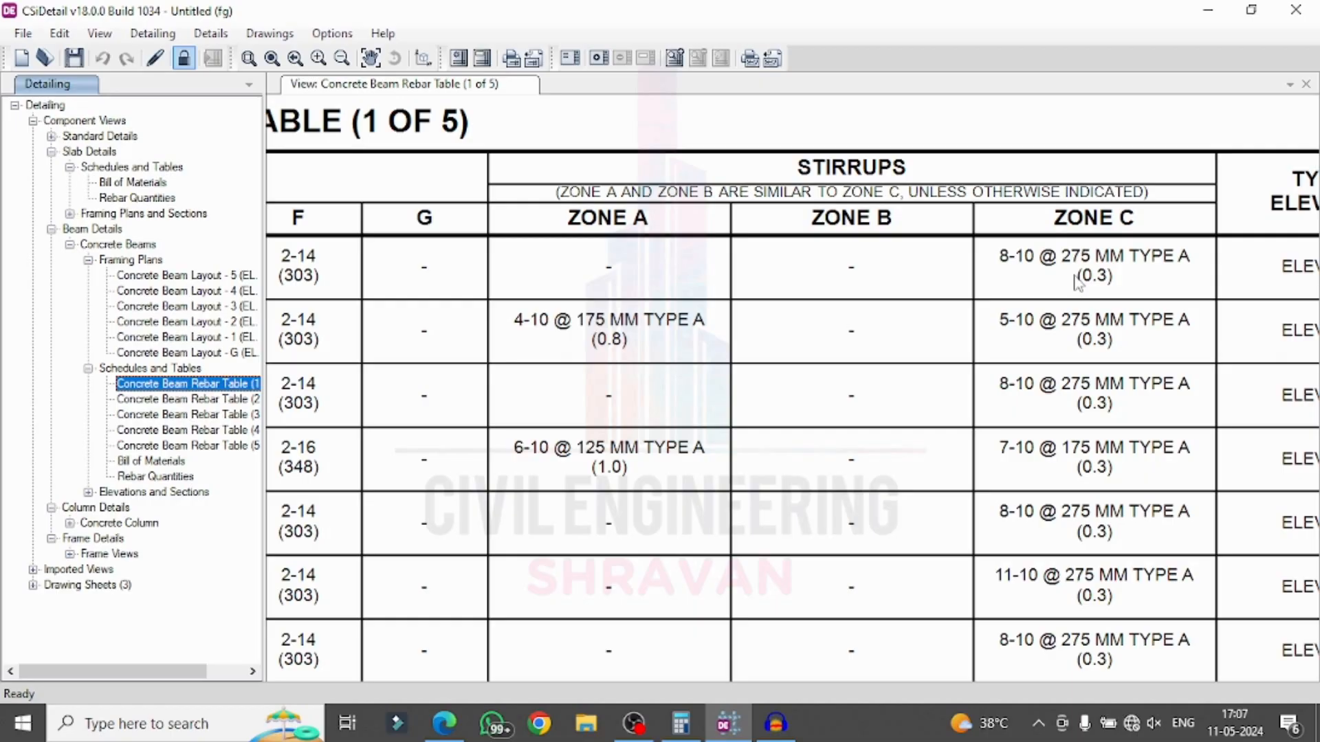
scroll(1076, 273, "down", 1)
scroll(1076, 272, "down", 1)
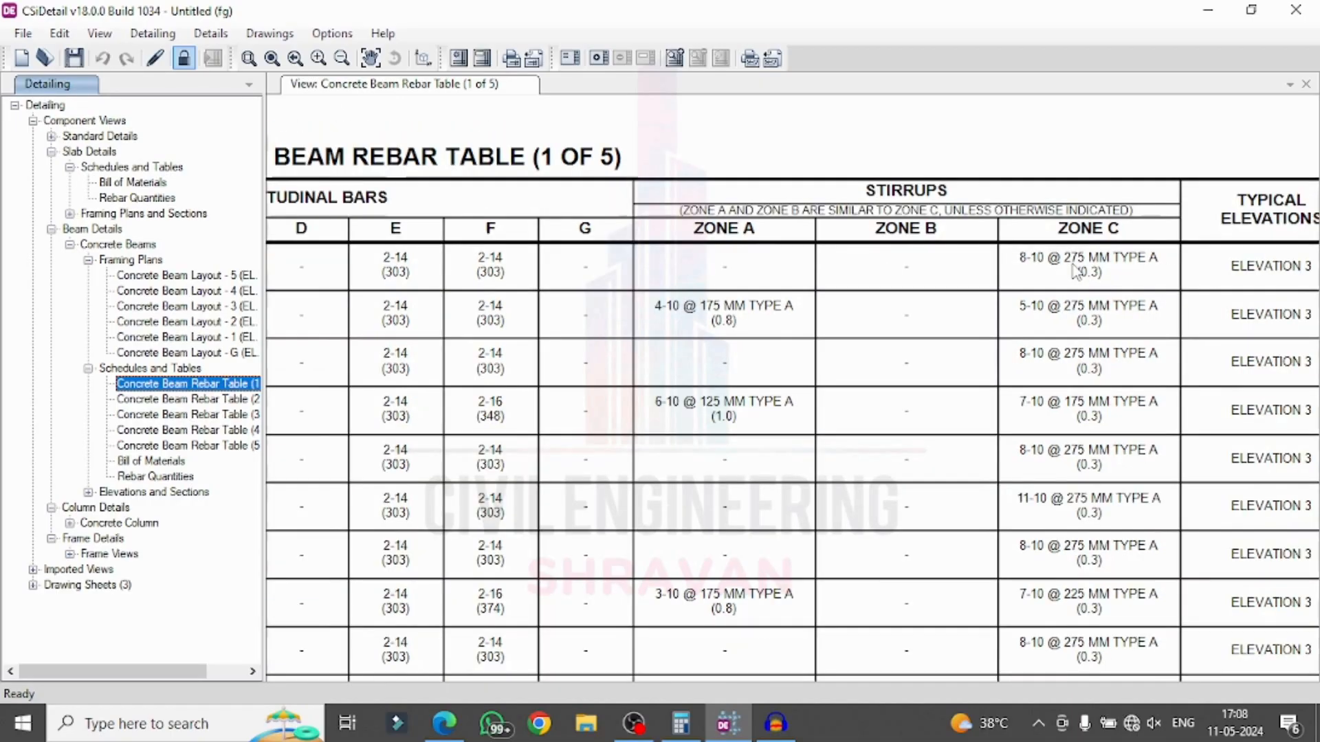
scroll(1076, 271, "down", 2)
scroll(1077, 270, "down", 2)
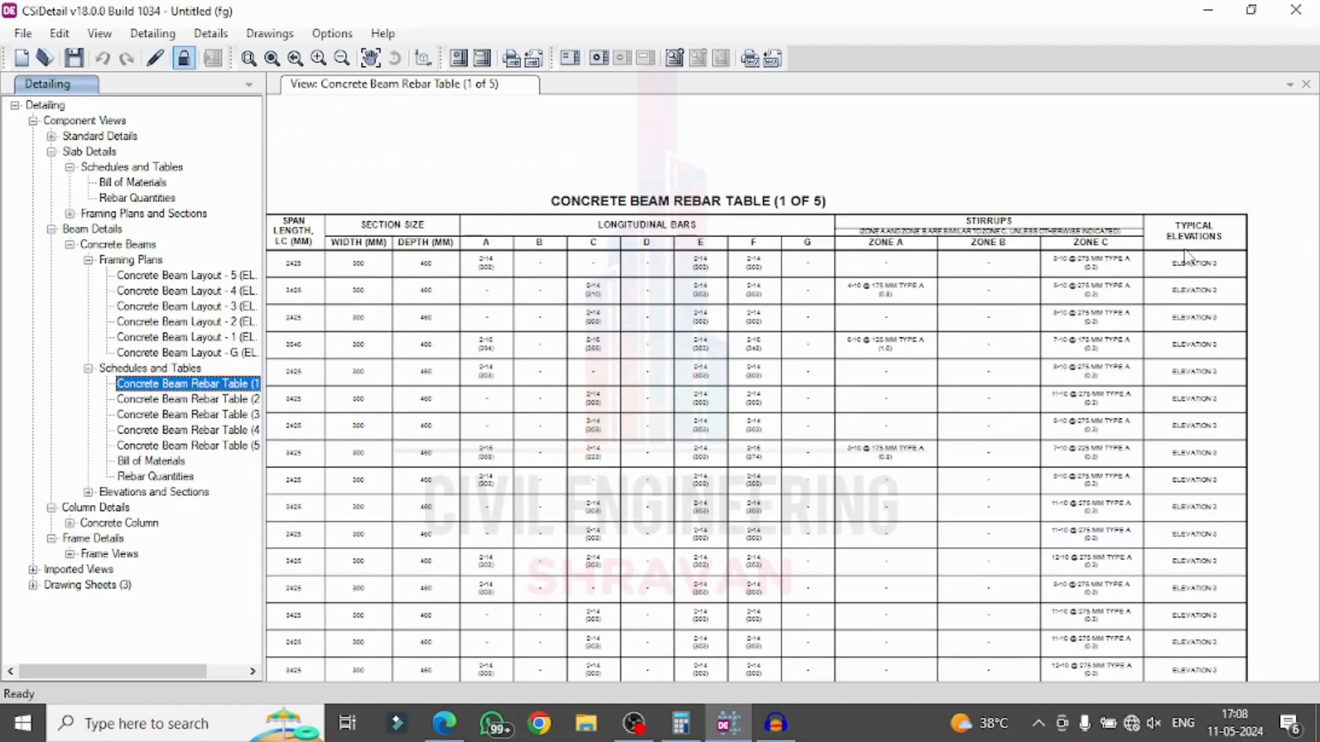
scroll(360, 307, "up", 2)
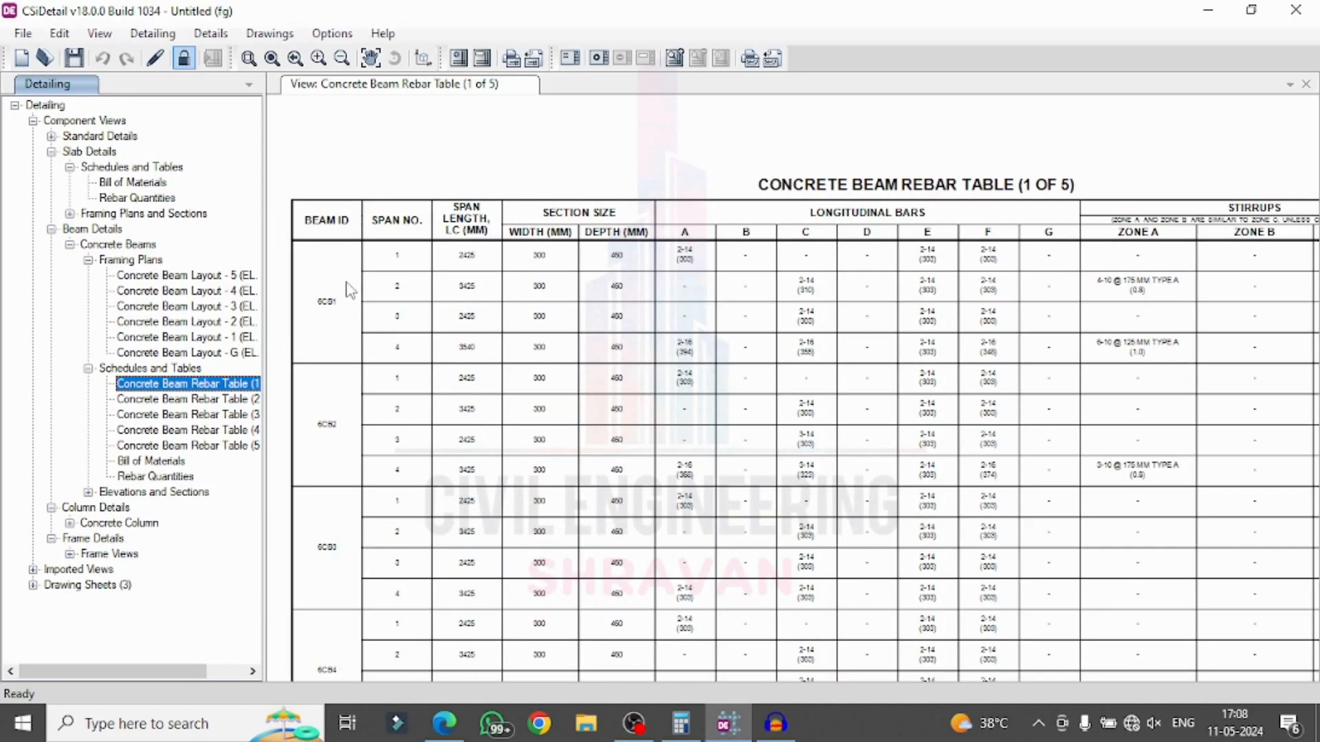
scroll(347, 275, "down", 2)
scroll(347, 268, "down", 2)
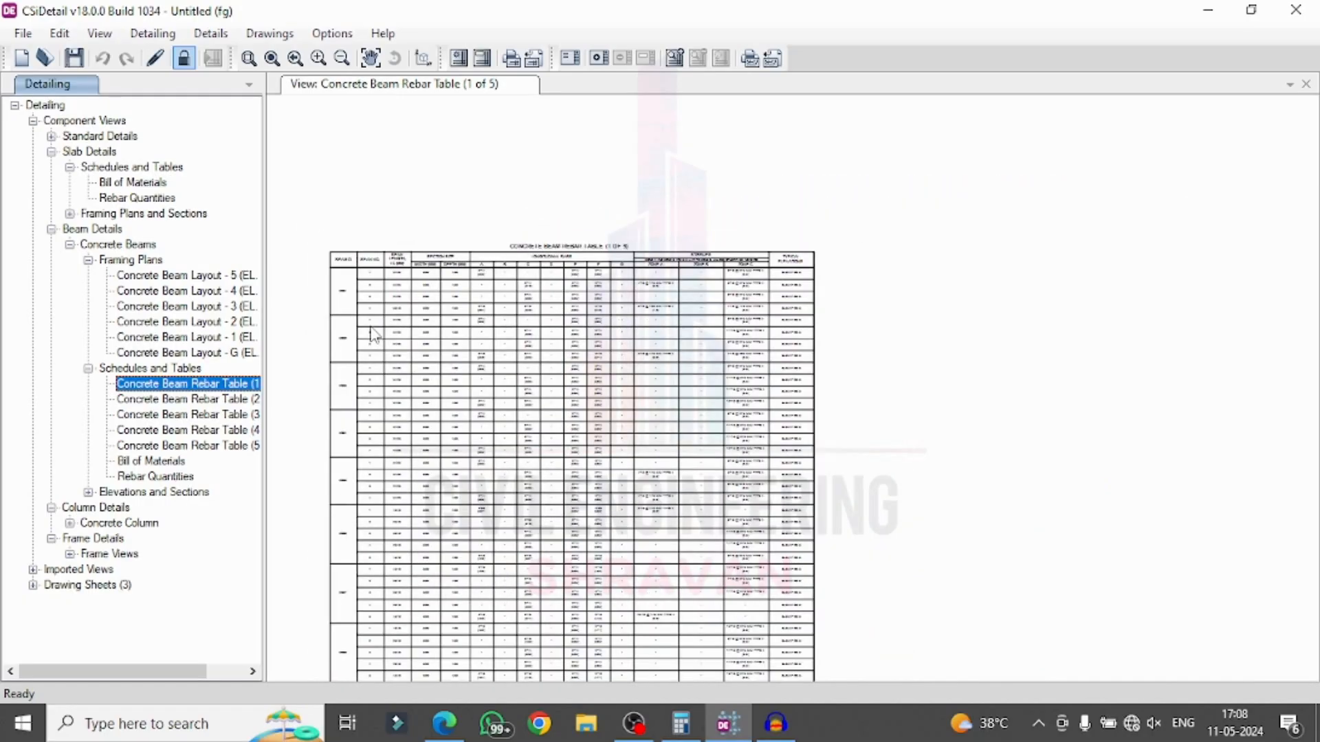
Step: View Concrete Beam Rebar Tables 2 to 5, examining table 5 of 5 more closely
left_click(199, 398)
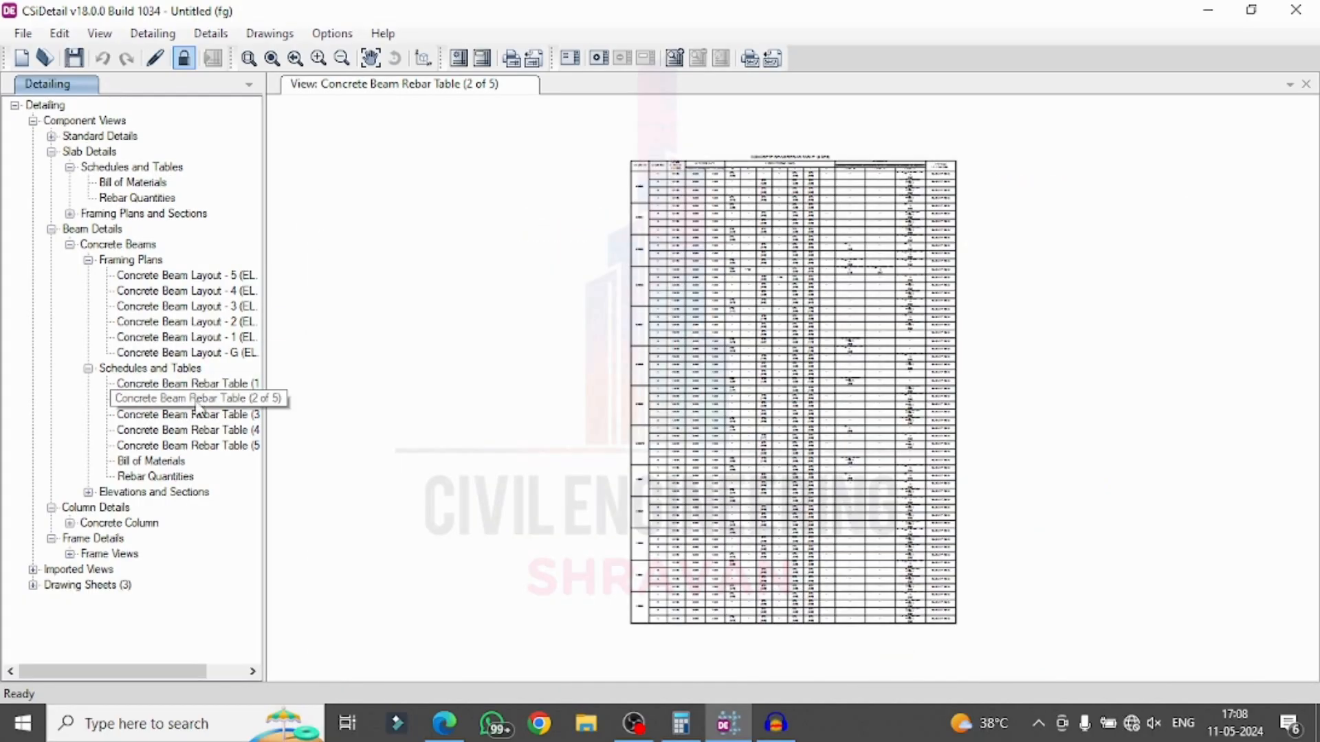
left_click(194, 416)
left_click(194, 430)
left_click(196, 445)
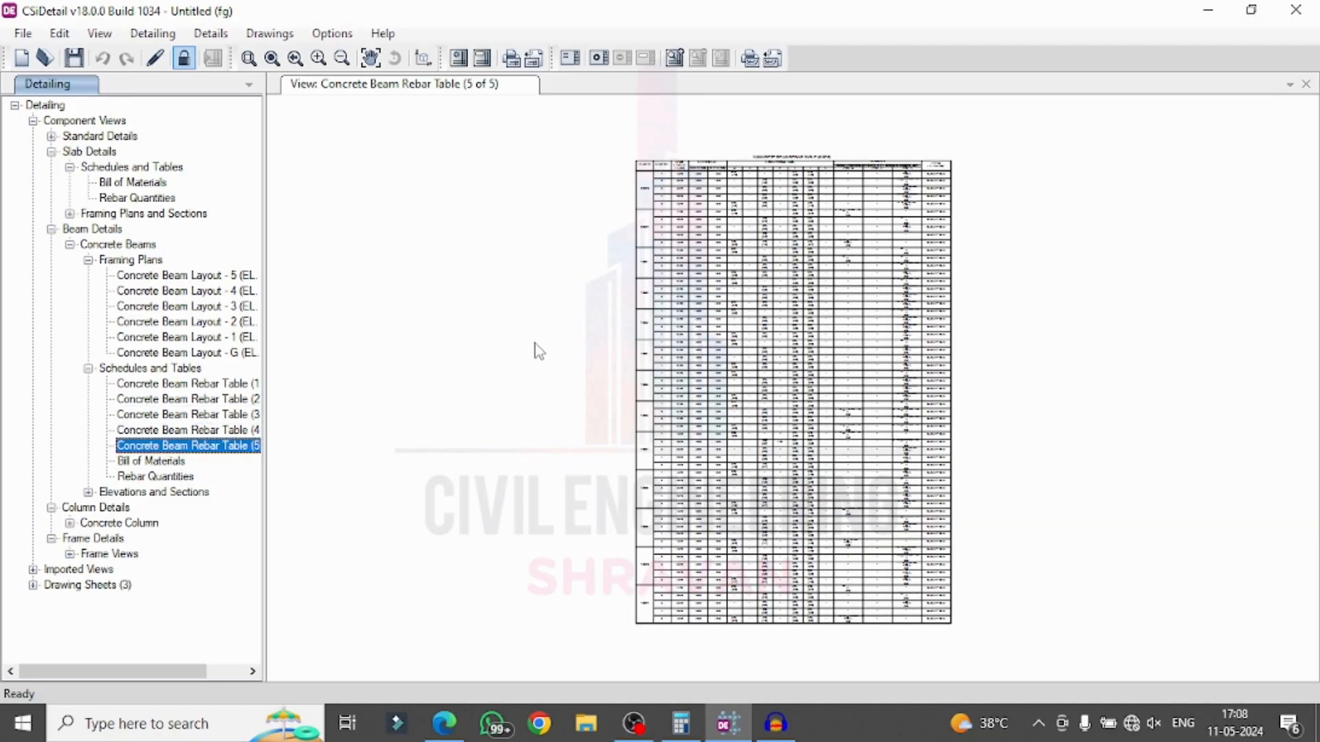
scroll(813, 154, "up", 1)
scroll(811, 155, "up", 3)
scroll(805, 157, "down", 1)
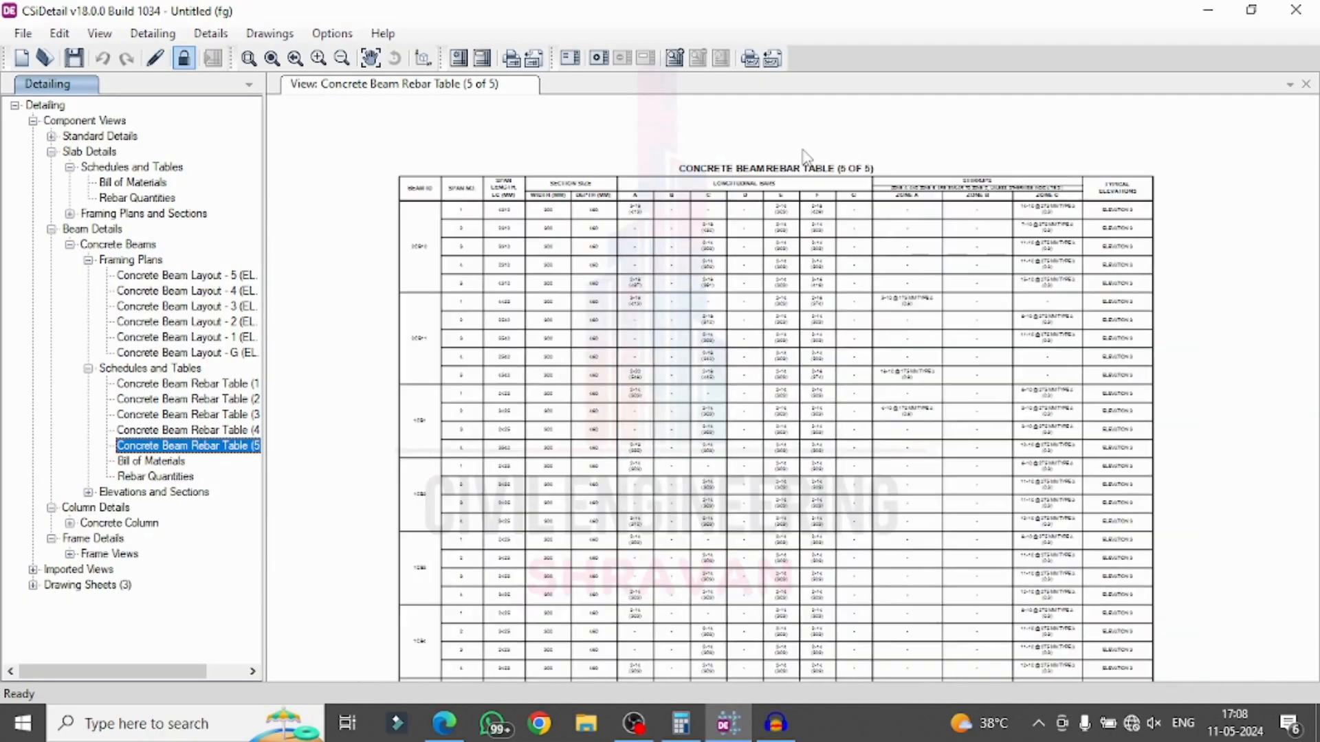
Step: View the elevation and Sections A, B and C of floor 5 concrete beam 6CB4
left_click(88, 493)
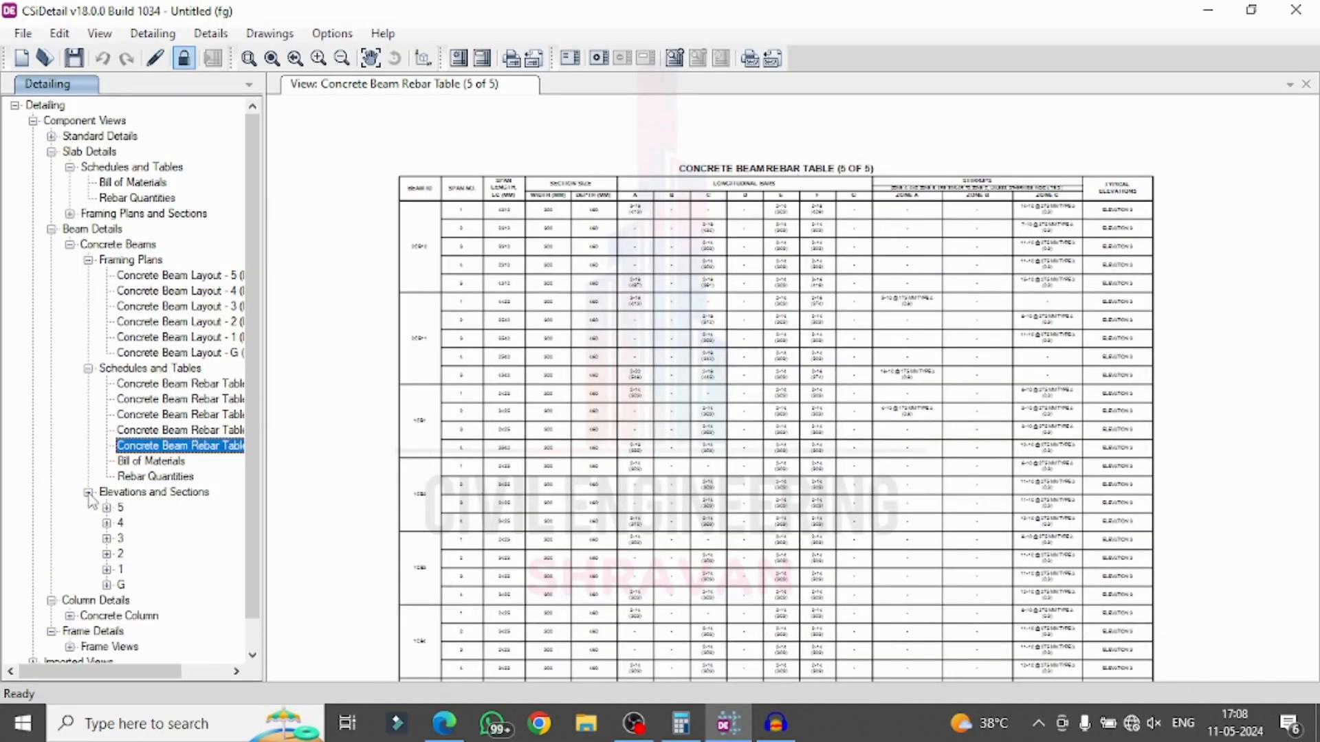
left_click(106, 508)
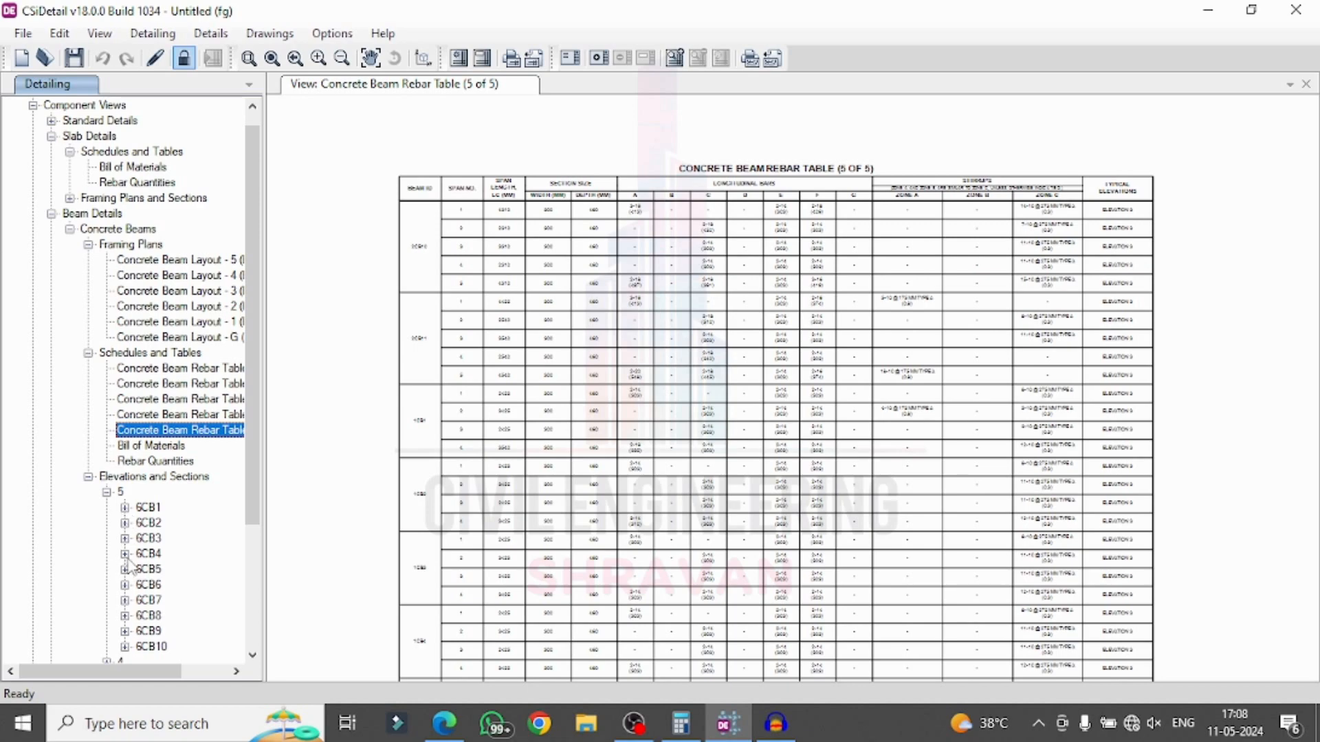
left_click(126, 555)
left_click(184, 526)
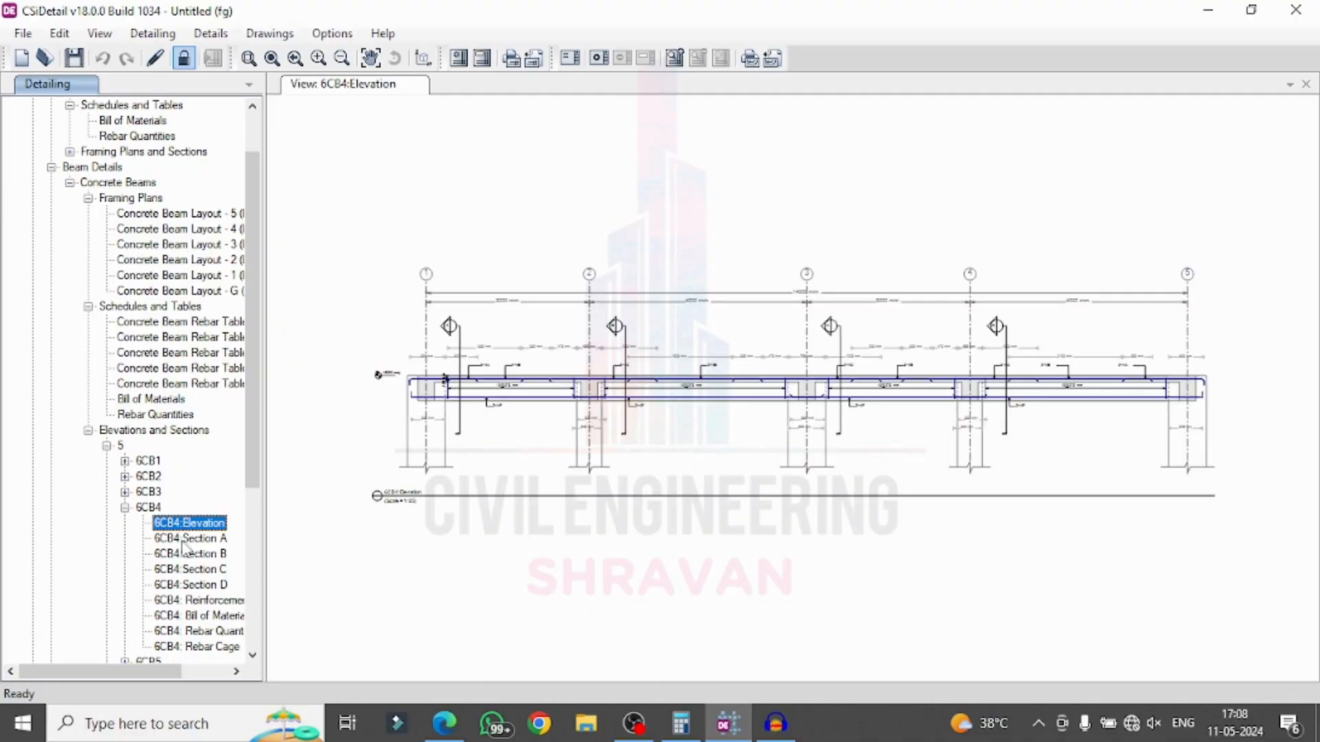
left_click(192, 539)
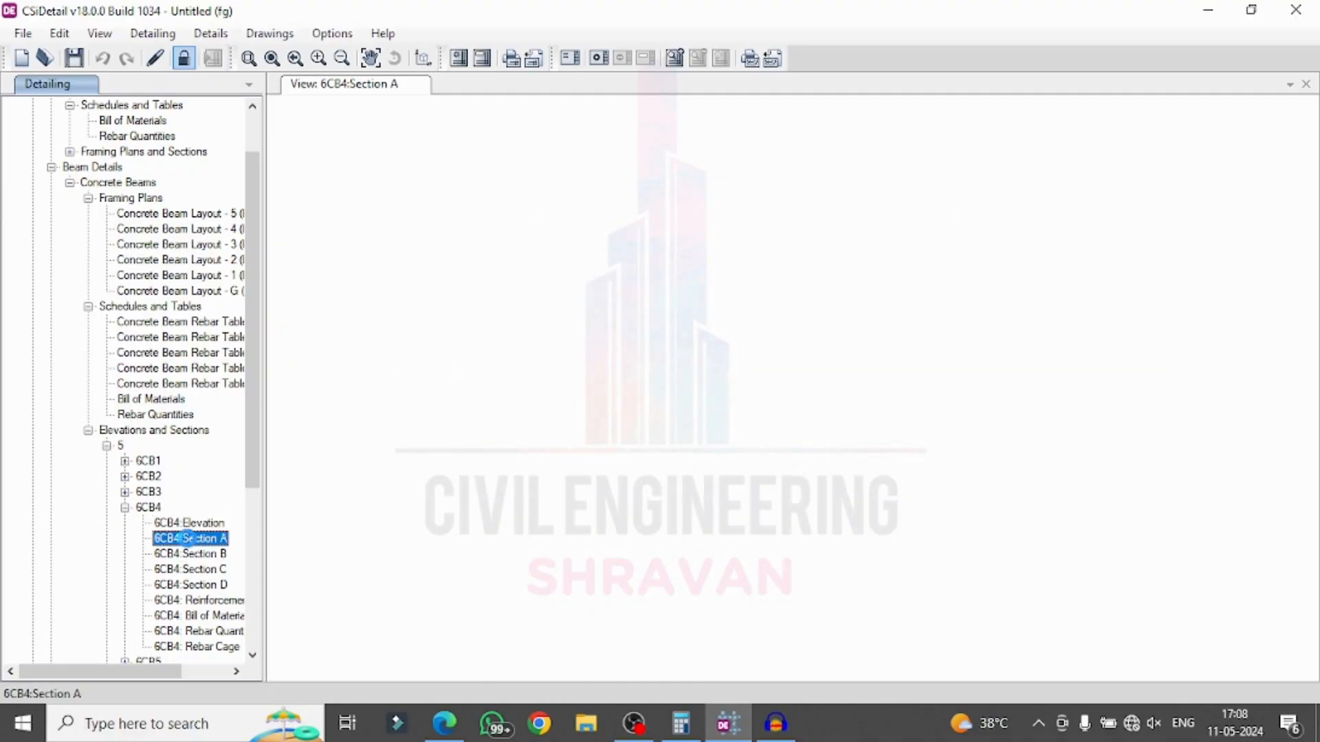
left_click(192, 555)
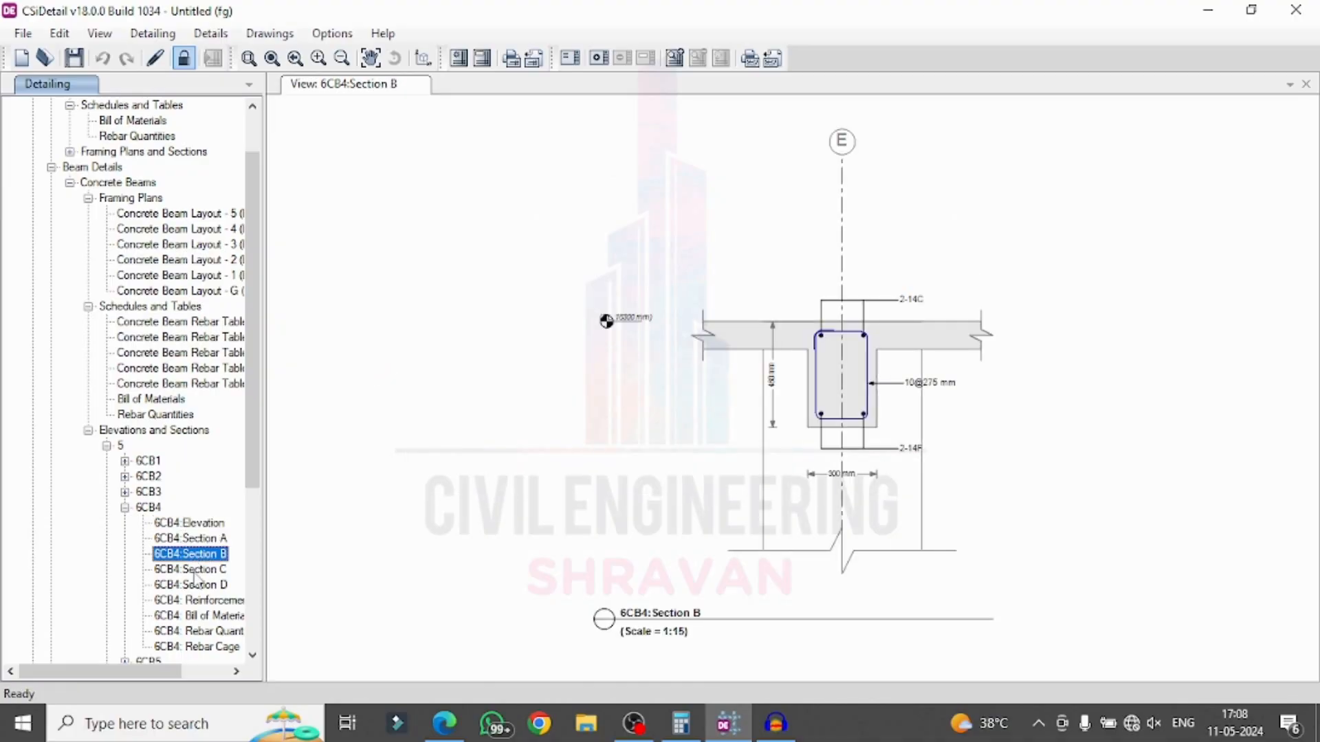
left_click(196, 569)
Step: View beam 6CB4's reinforcement profile, bill of materials and rebar quantities
left_click(212, 600)
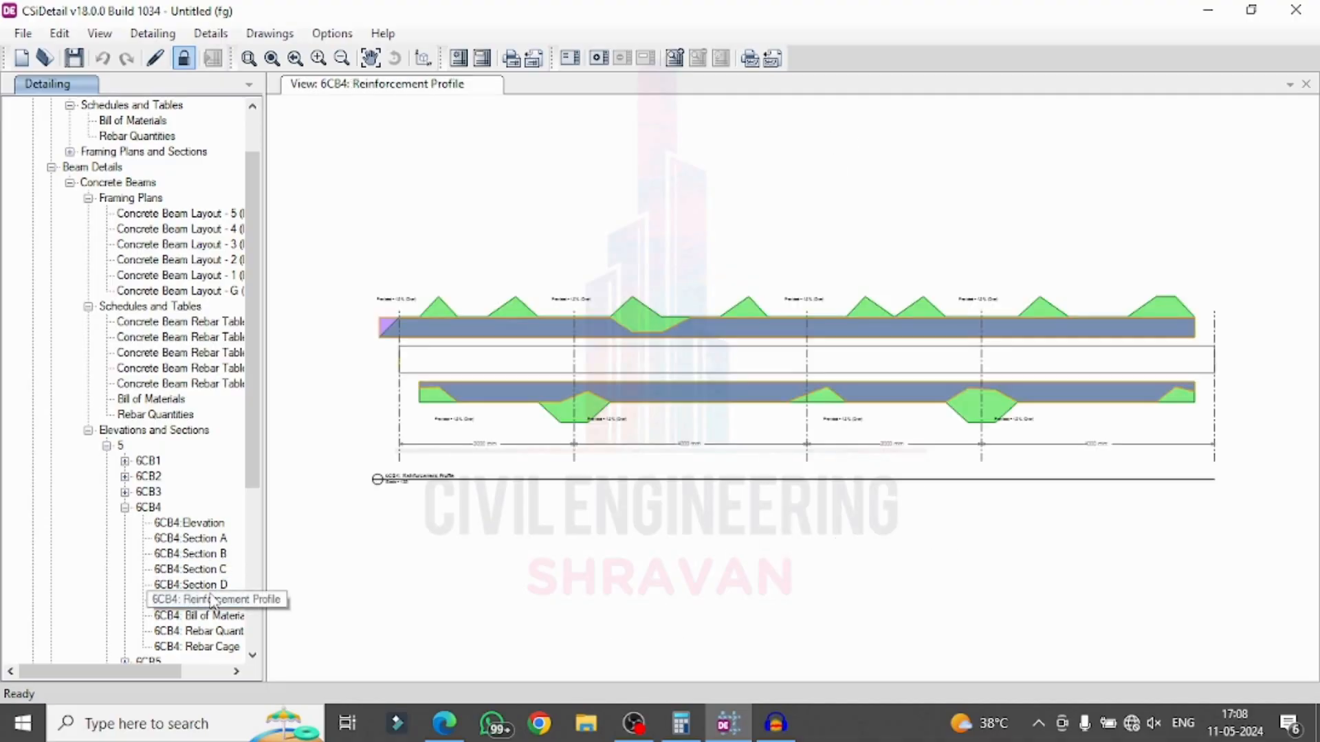
left_click(200, 615)
scroll(199, 624, "down", 3)
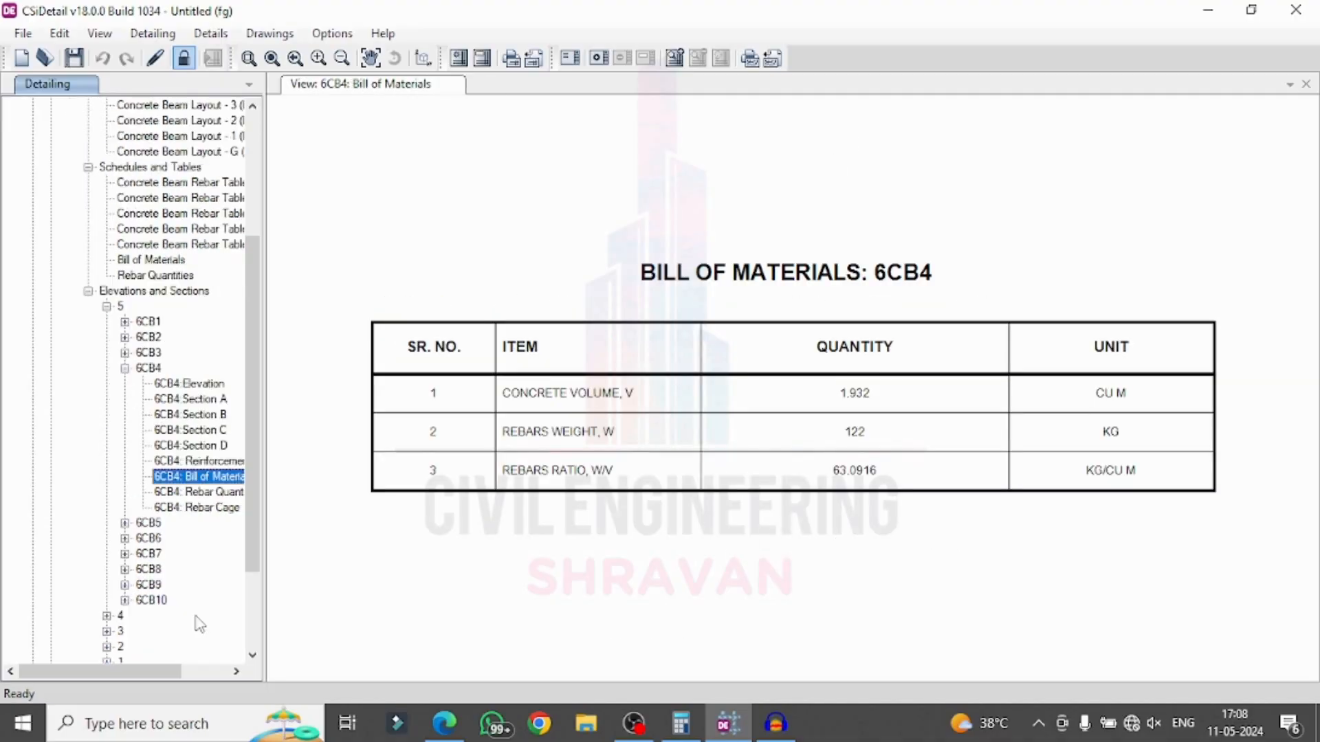
left_click(204, 493)
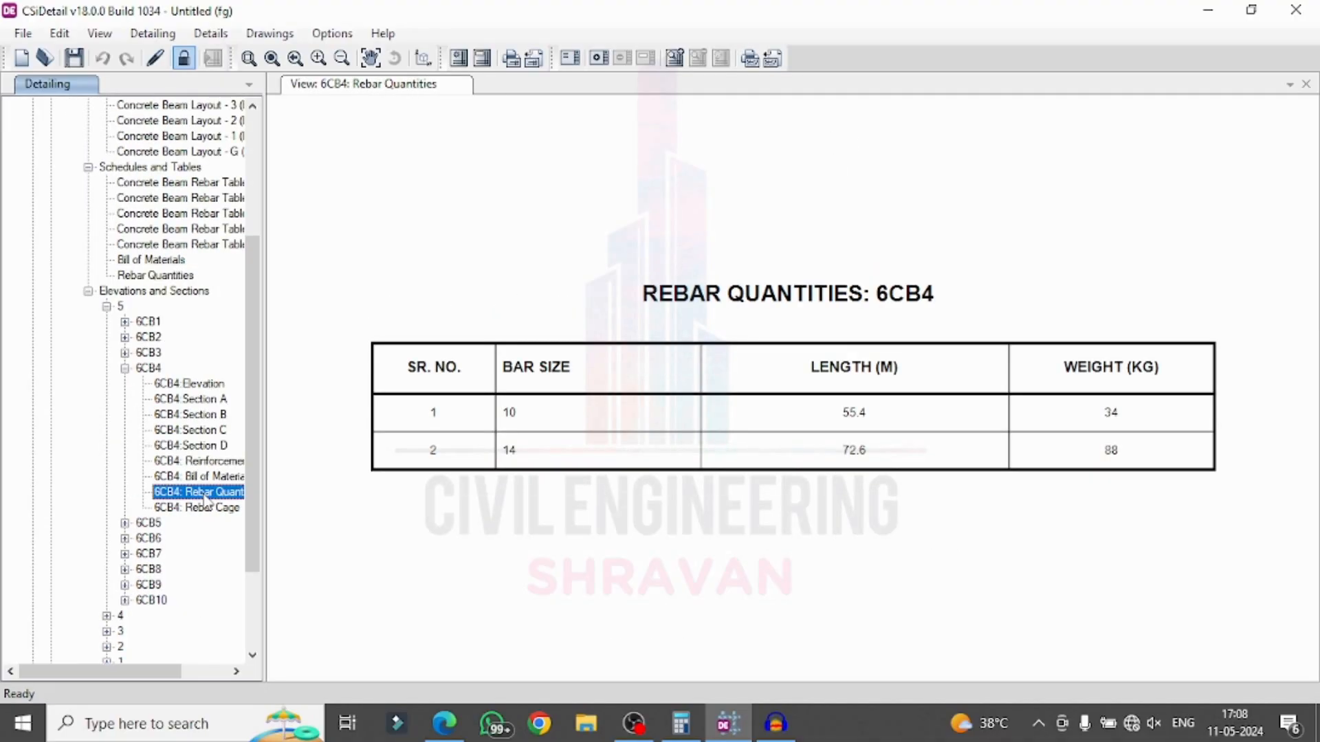
Step: Open the 3D rebar cage of beam 6CB4 and examine its longitudinal bars and stirrups from different angles
left_click(202, 509)
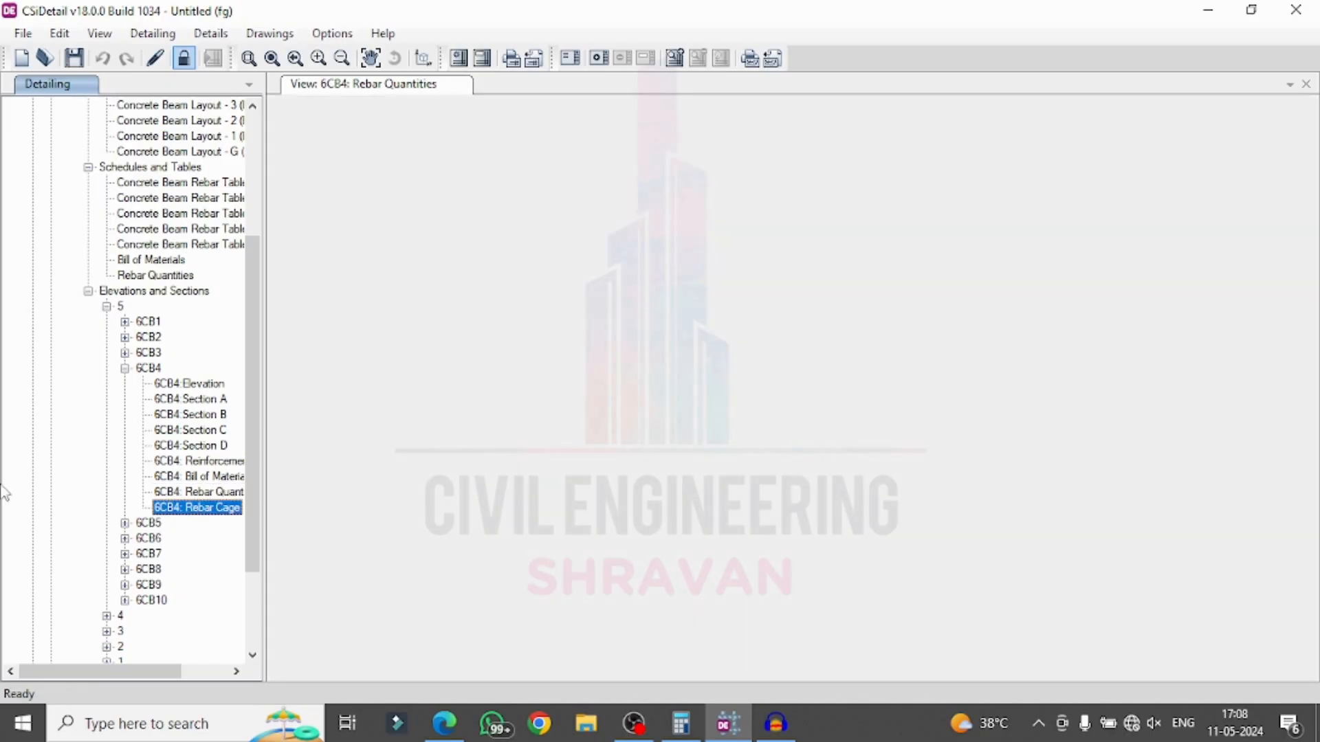
scroll(653, 475, "up", 6)
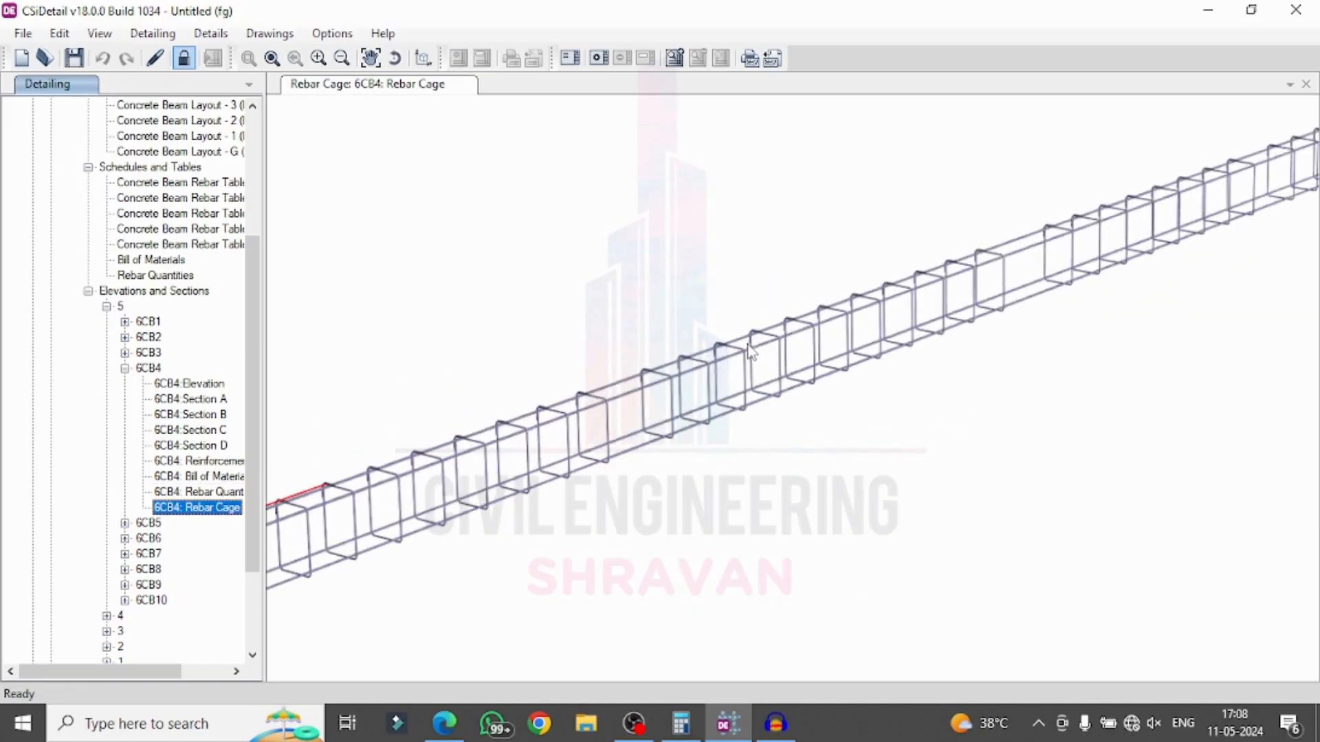
scroll(749, 345, "up", 8)
middle_click_drag(645, 284, 868, 324)
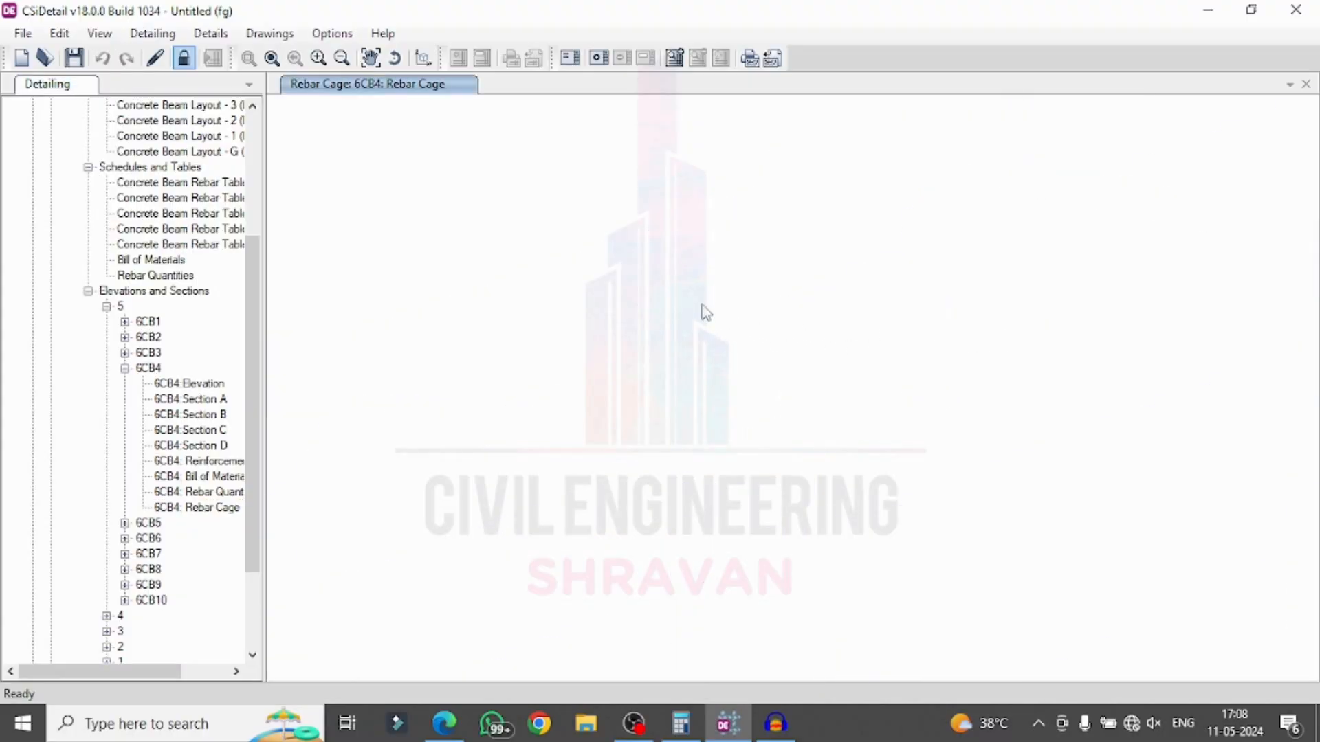
scroll(724, 330, "down", 5)
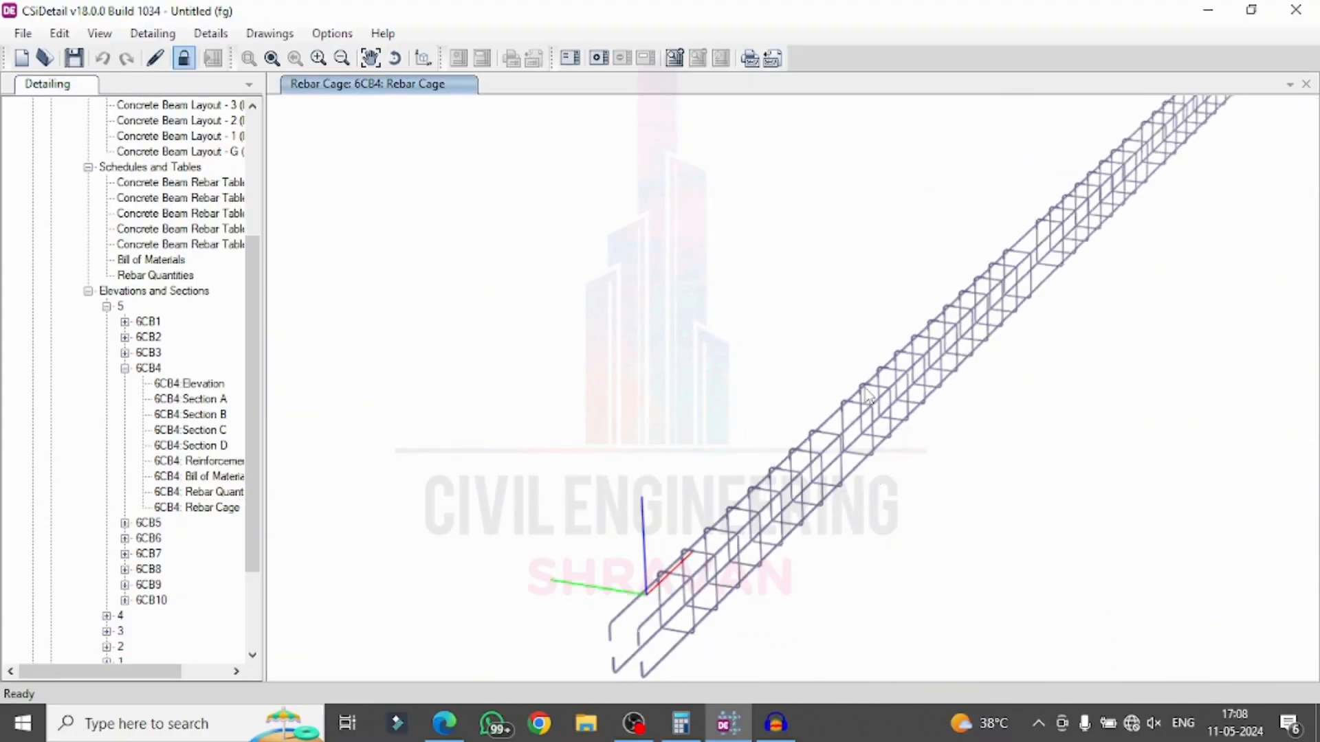
middle_click_drag(992, 440, 646, 466, "shift")
Step: Expand the concrete column details and view the Concrete Column Layout framing plan at the Base level
scroll(107, 564, "down", 3)
left_click(51, 569)
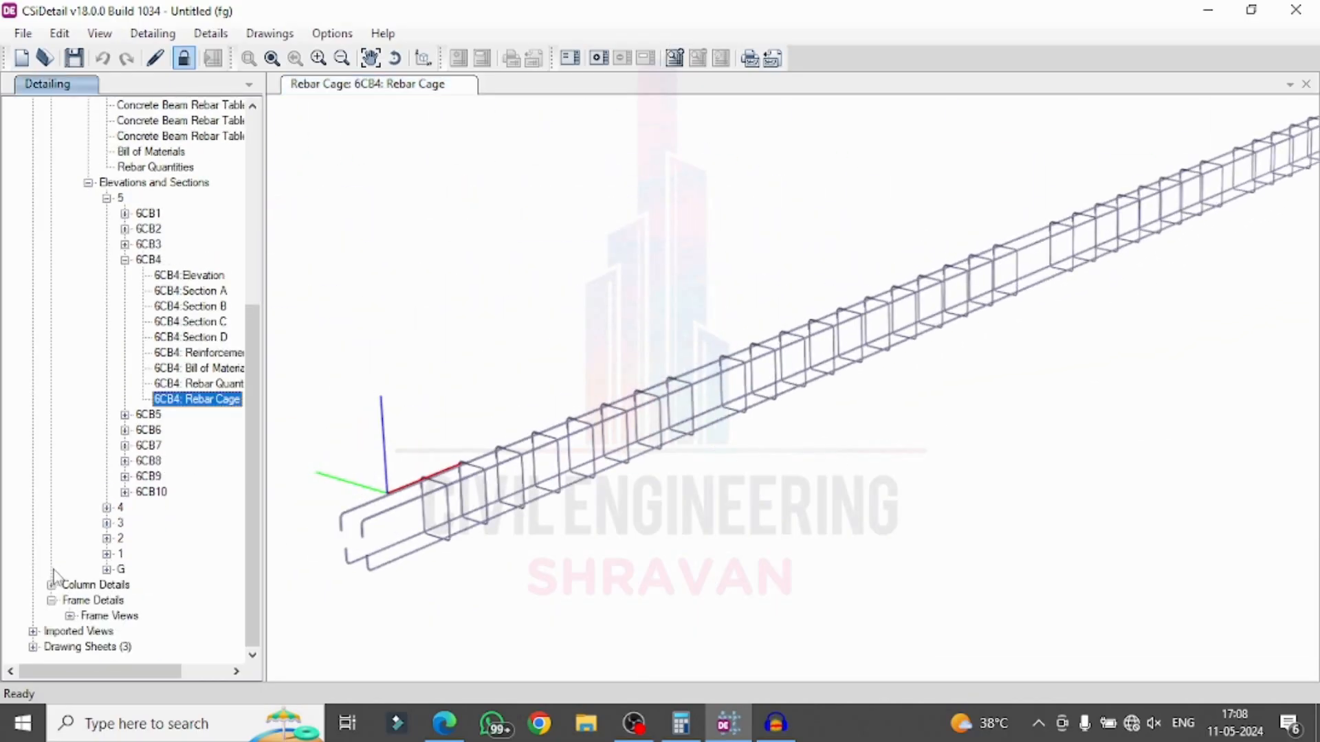
left_click(52, 585)
left_click(71, 586)
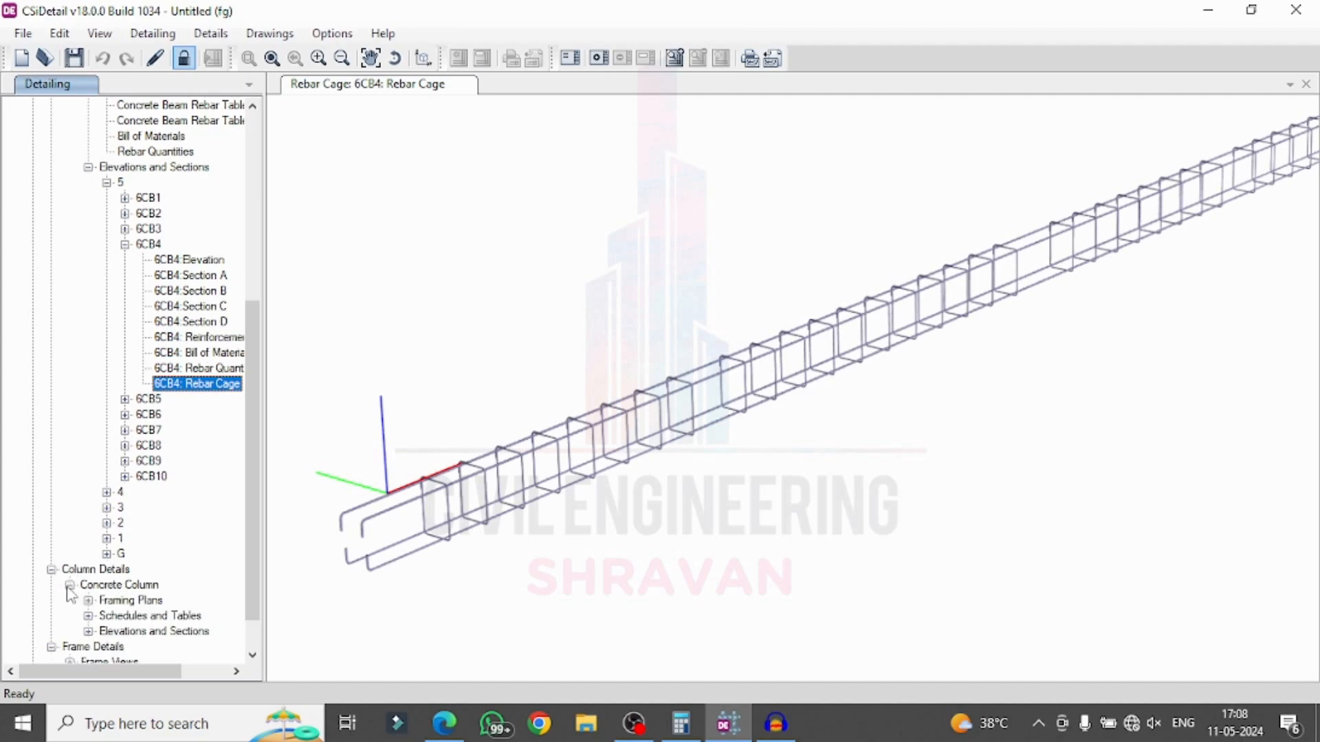
left_click(89, 585)
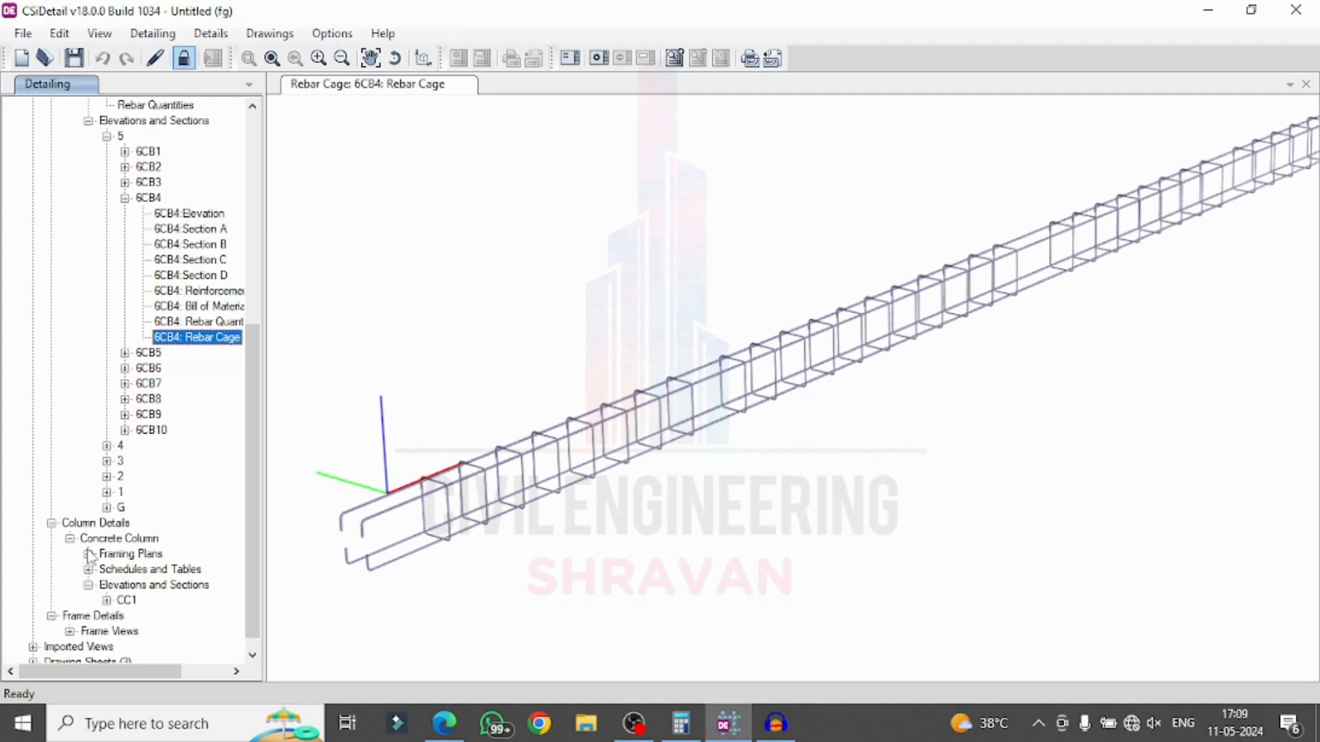
left_click(88, 554)
double_click(104, 569)
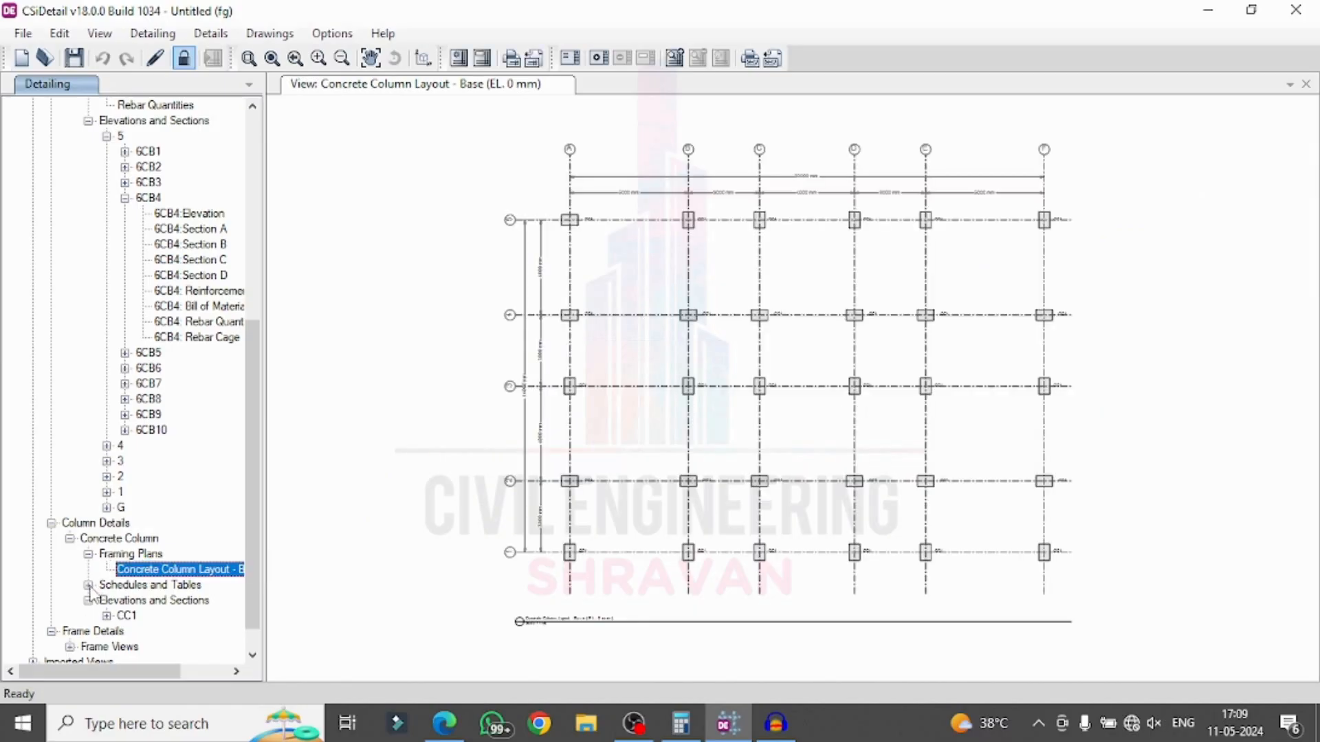
Step: View the concrete column schedule, bill of materials and rebar quantities for all concrete columns
left_click(88, 585)
double_click(164, 601)
double_click(155, 616)
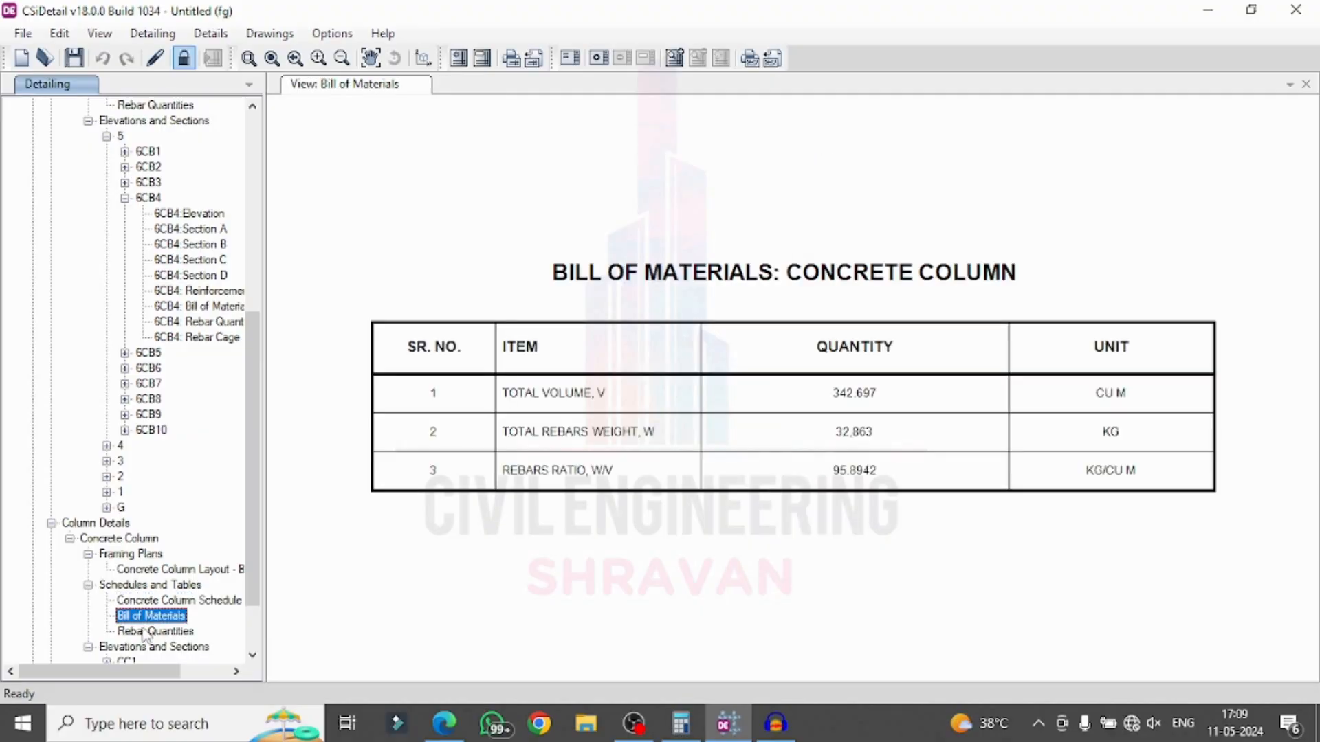
double_click(155, 631)
Step: View column CC1's Elevation-1, Elevation-2 and Section A, plus its bill of materials and rebar quantities
scroll(172, 558, "down", 2)
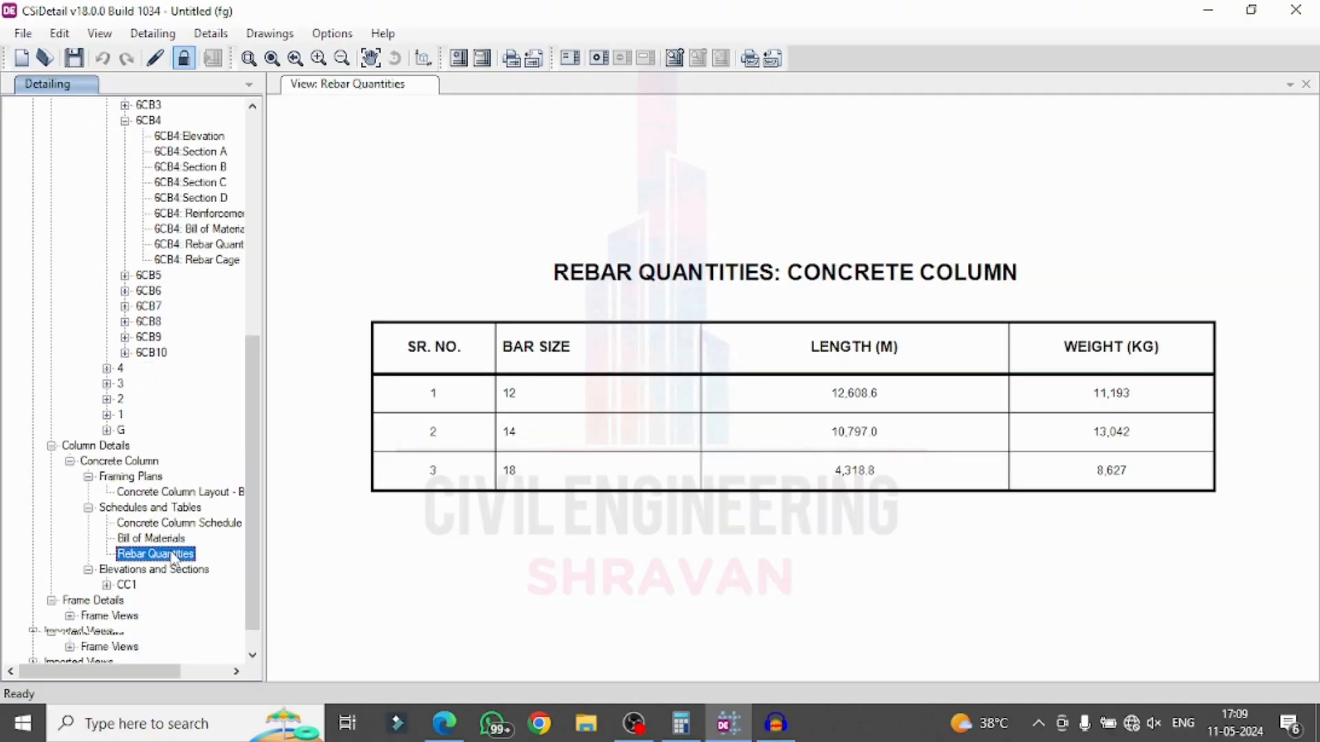
left_click(107, 585)
scroll(113, 581, "down", 2)
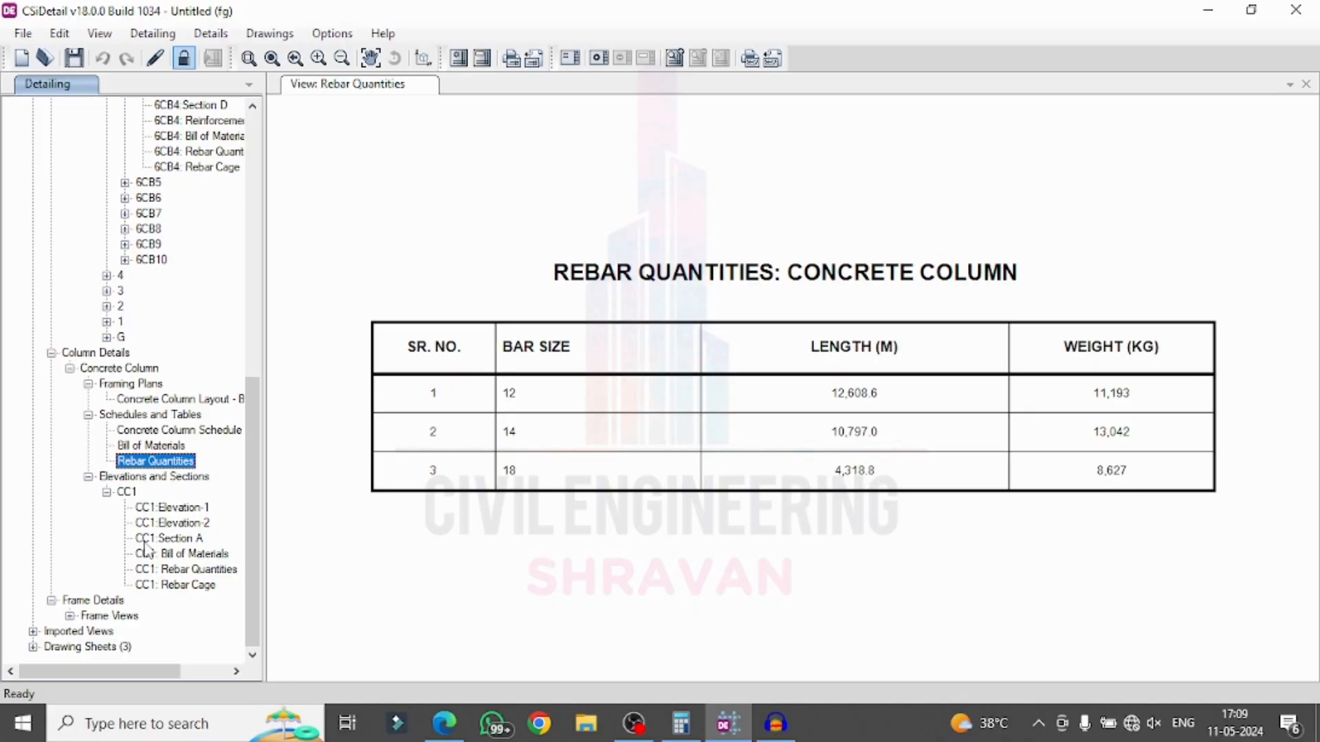
left_click(180, 508)
left_click(181, 524)
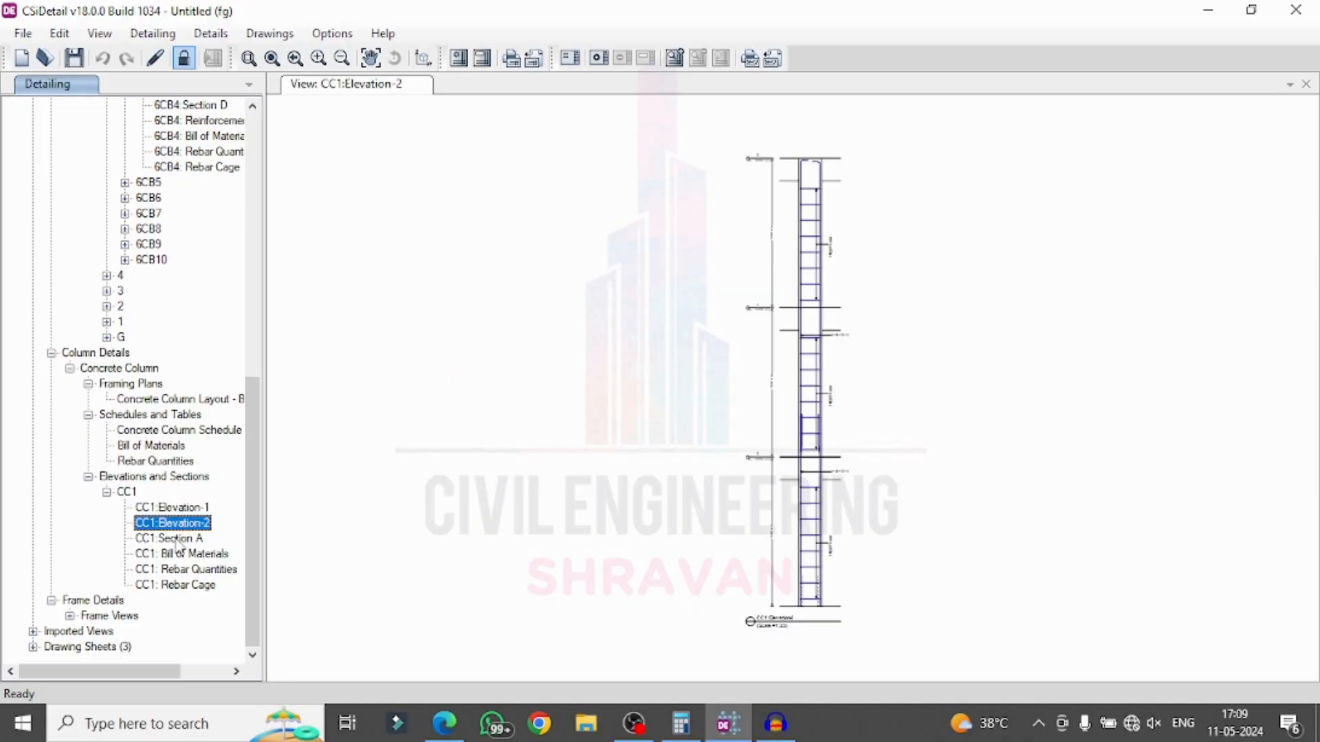
left_click(177, 538)
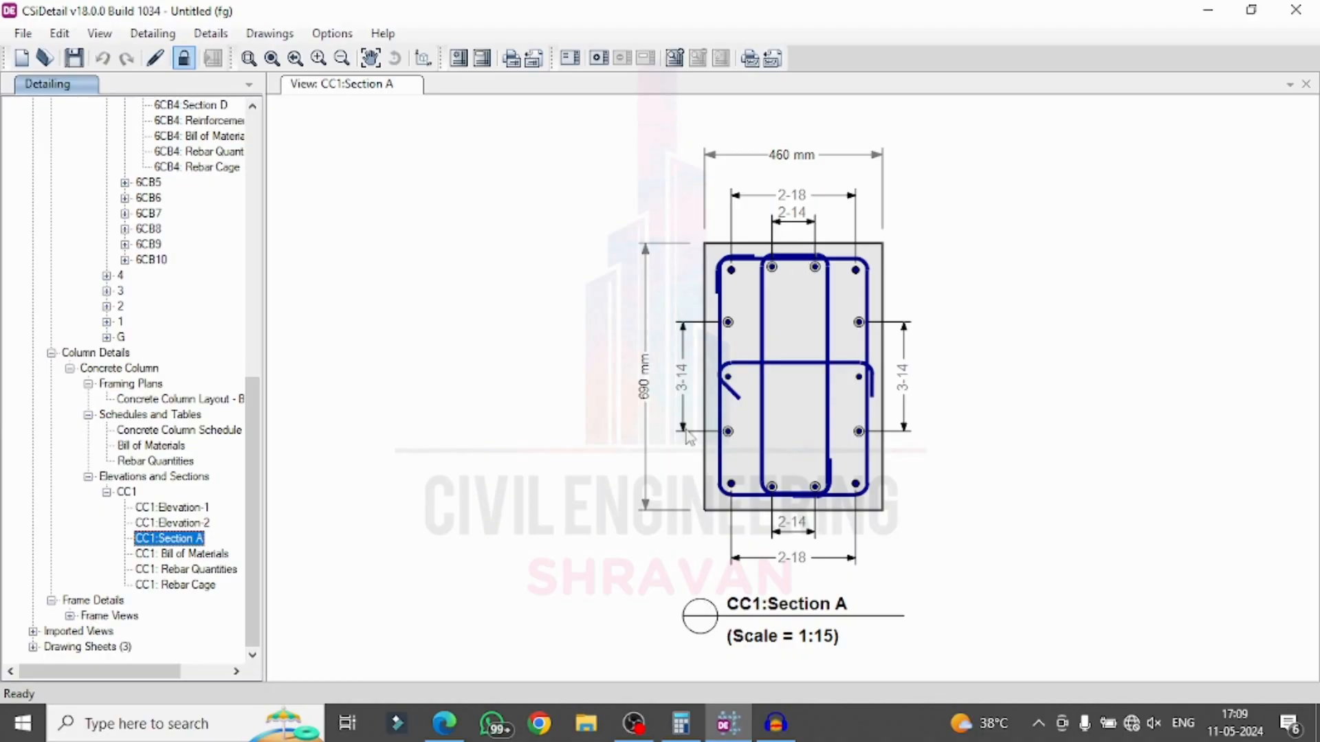
left_click(193, 557)
left_click(195, 569)
Step: Open the 3D rebar cage of column CC1 and examine its vertical bars, ties and hooks up close and overall
left_click(191, 583)
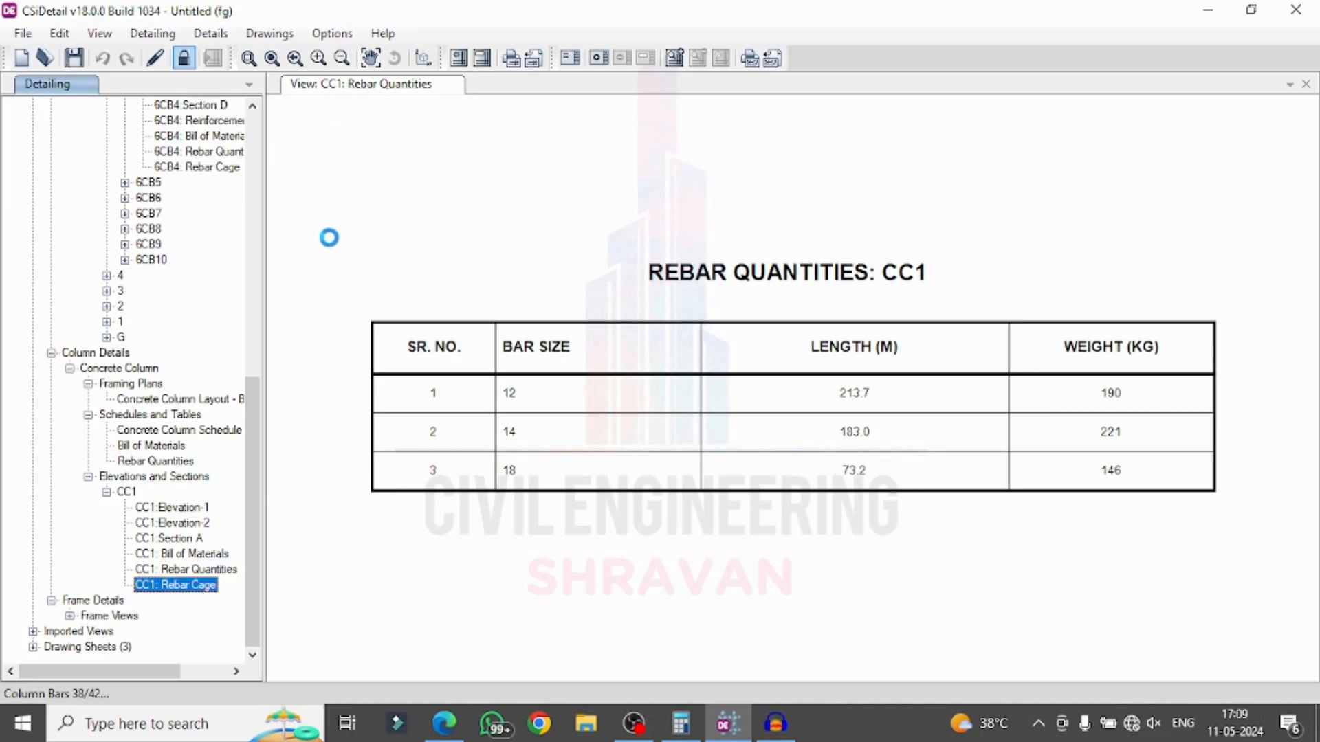
left_click_drag(789, 254, 793, 318)
scroll(809, 177, "up", 10)
scroll(824, 178, "up", 8)
scroll(821, 165, "down", 6)
scroll(858, 286, "up", 10)
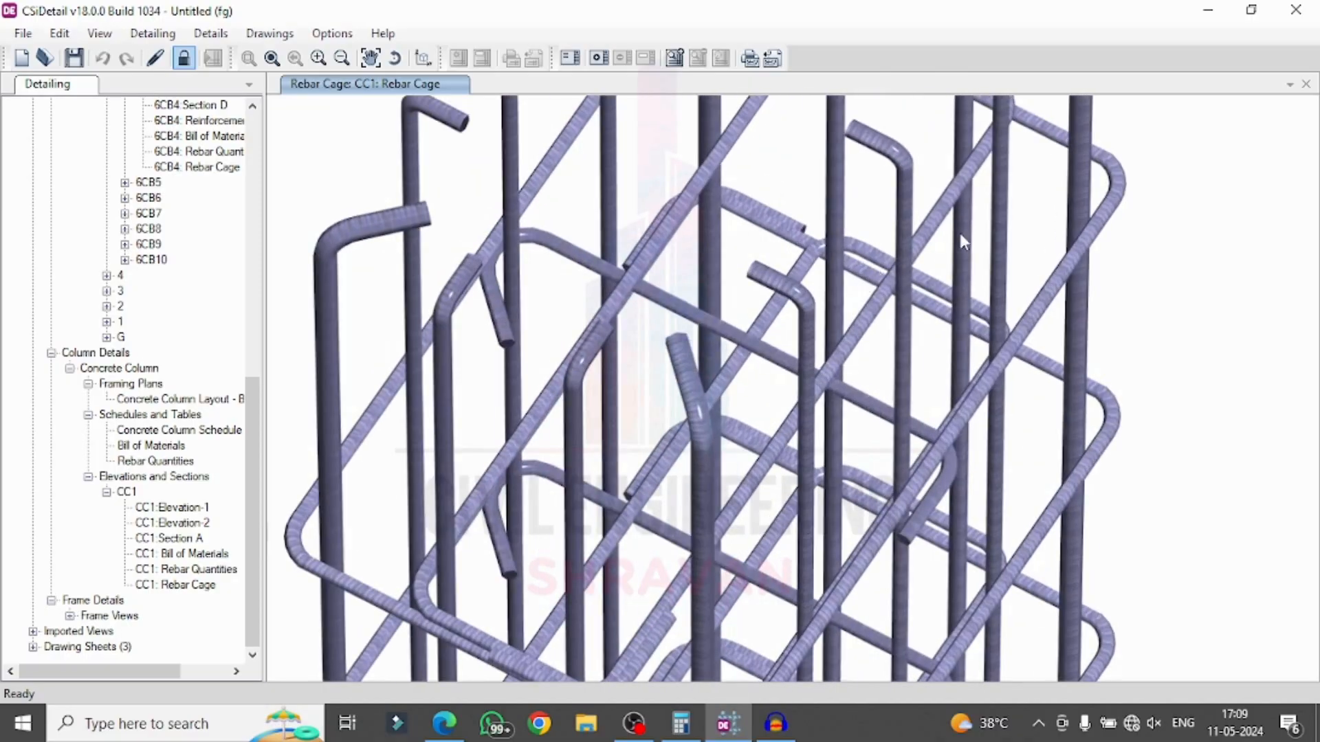
scroll(837, 263, "down", 10)
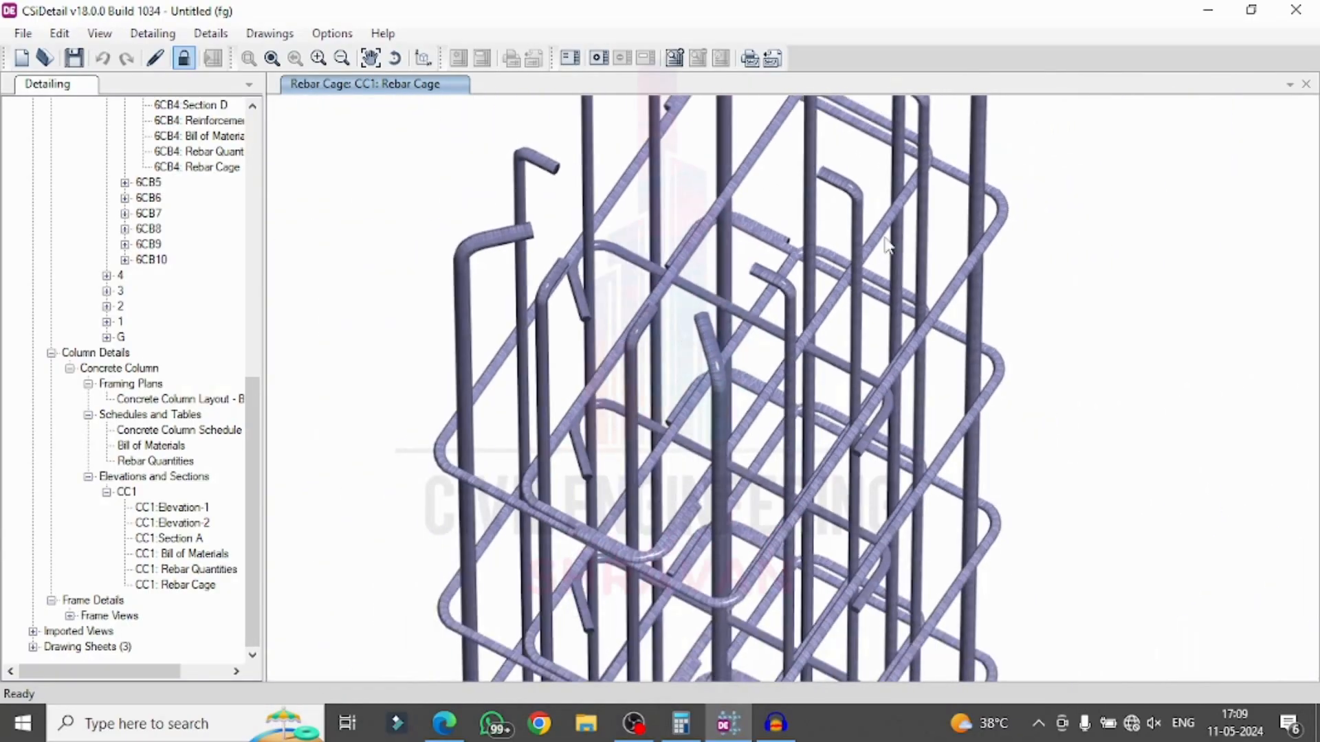
middle_click_drag(960, 428, 766, 402)
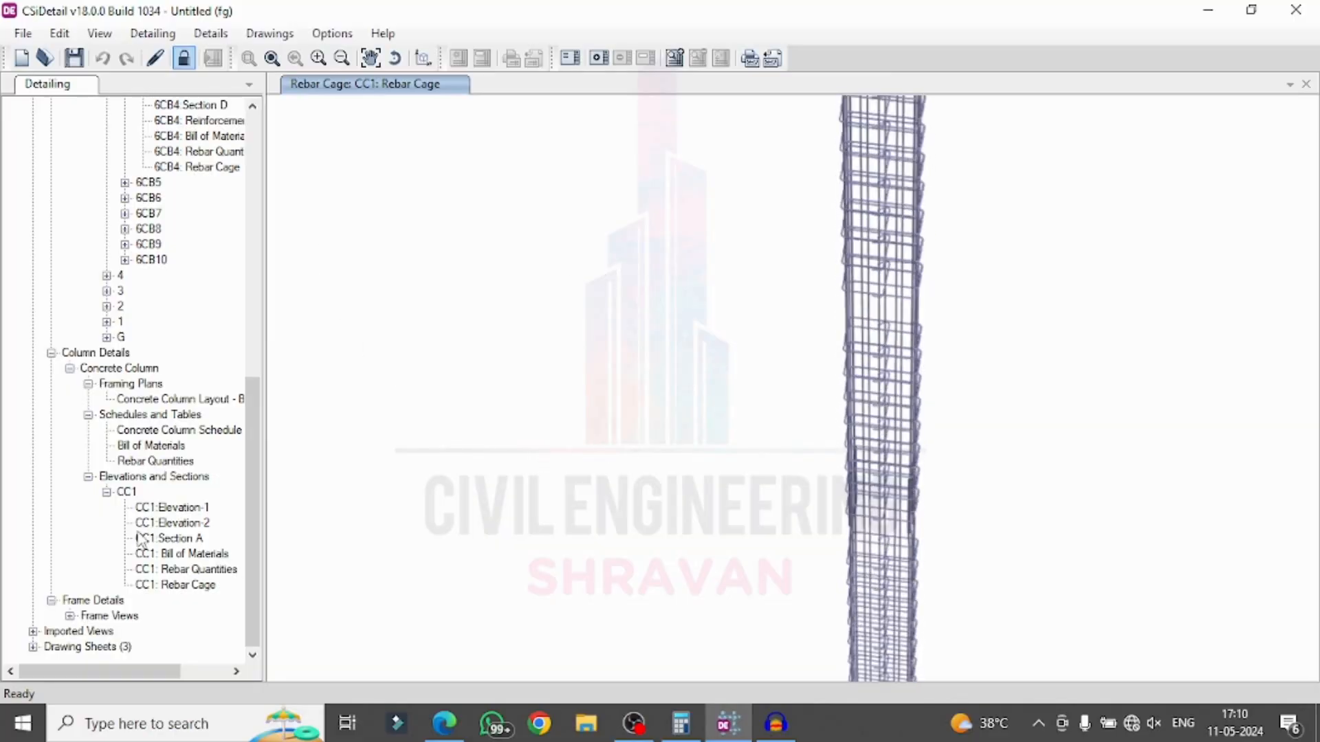
middle_click_drag(721, 401, 796, 369)
scroll(794, 368, "down", 3)
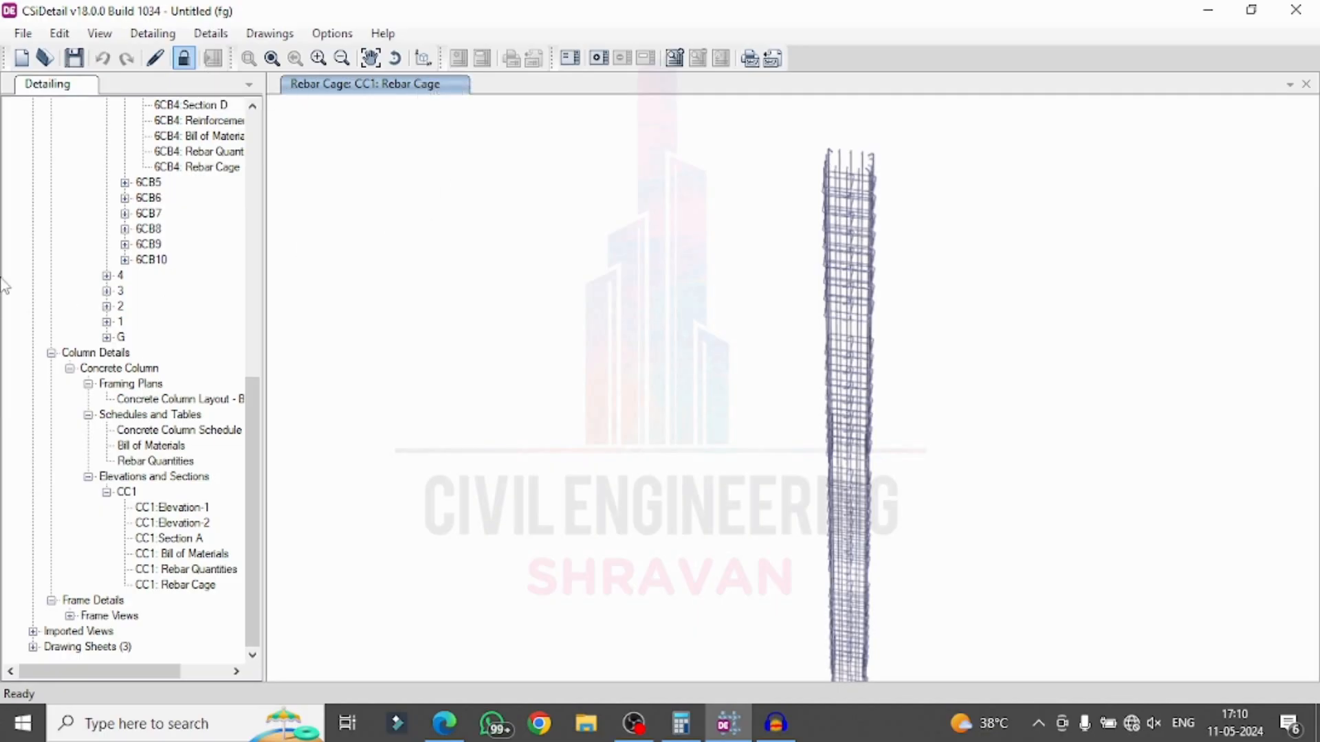
scroll(852, 143, "up", 2)
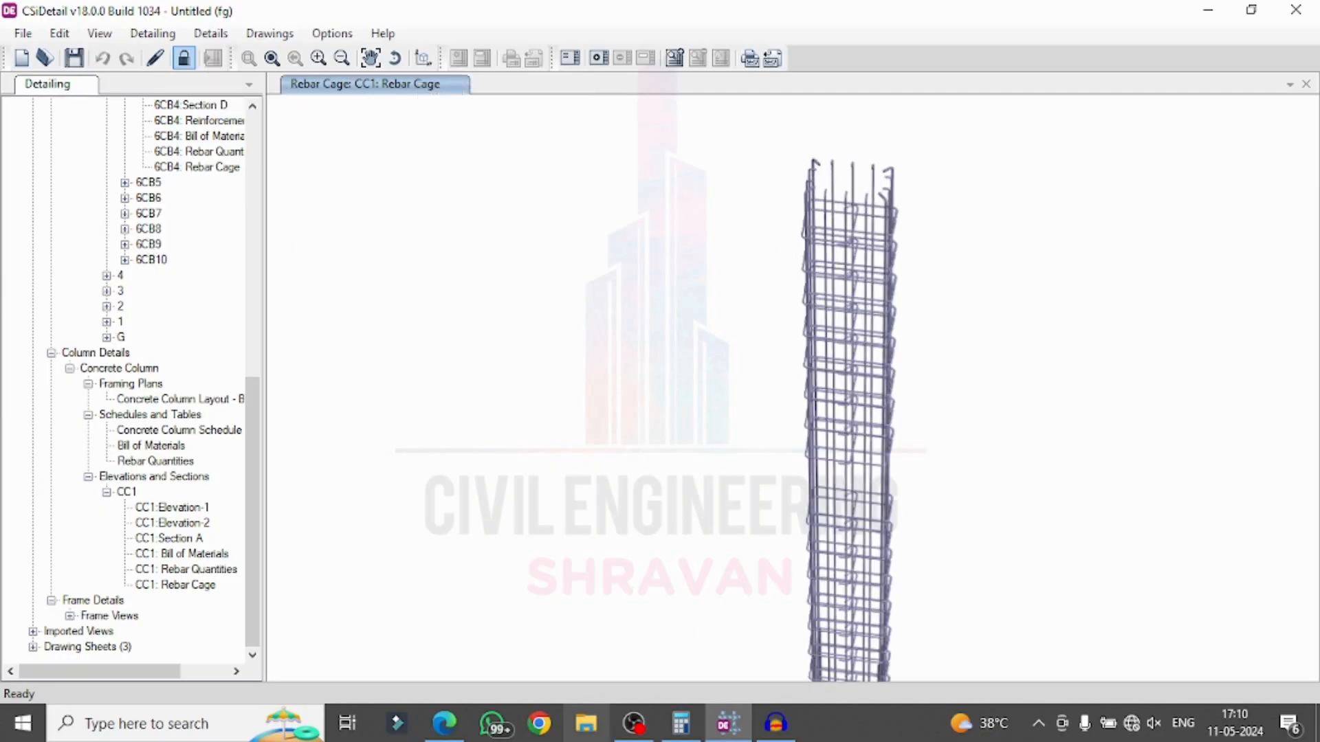